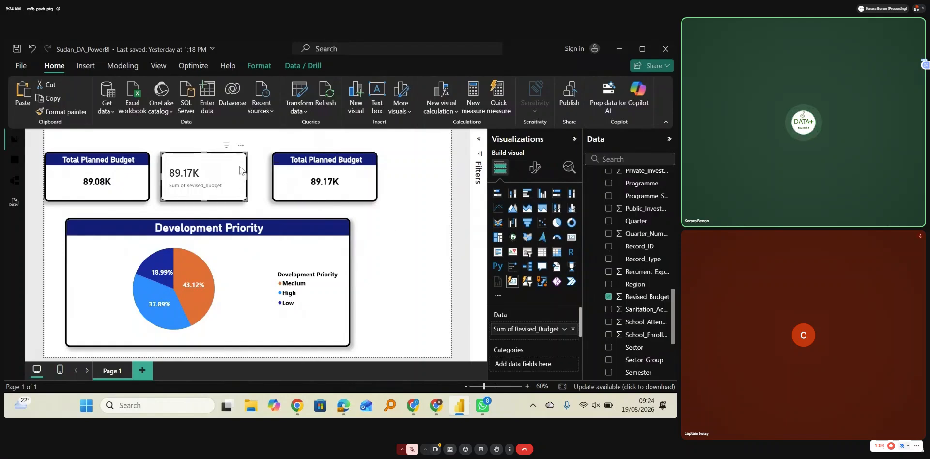
Step: Remove the unformatted Sum of Revised_Budget card that sits between the two formatted budget cards
click(240, 145)
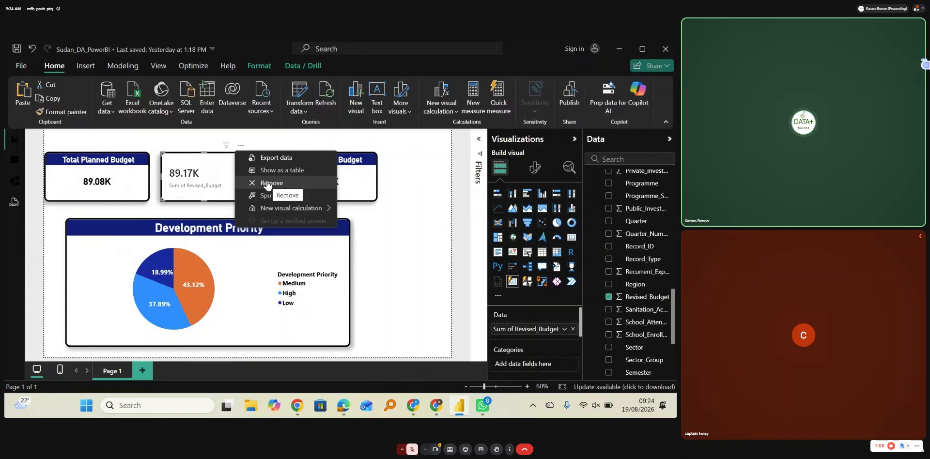
mouse_move(666, 411)
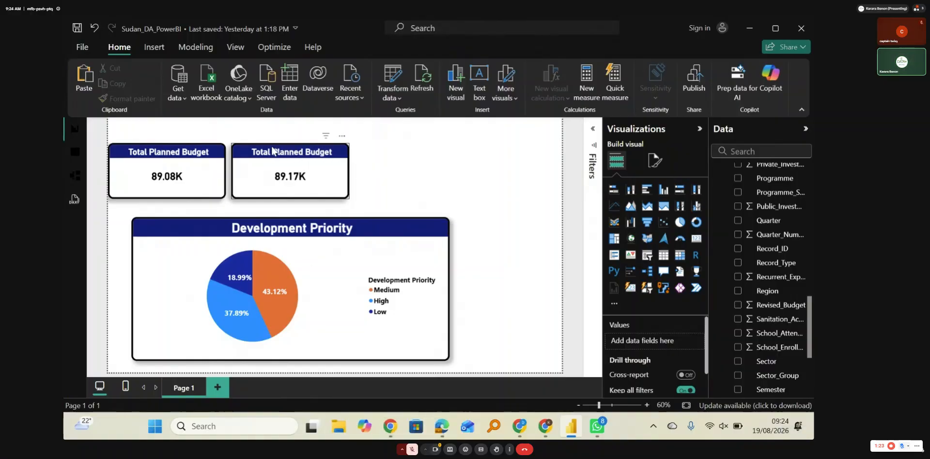
Step: Change the title of the second card, which shows the Revised_Budget sum, to "Revised Budget"
click(314, 167)
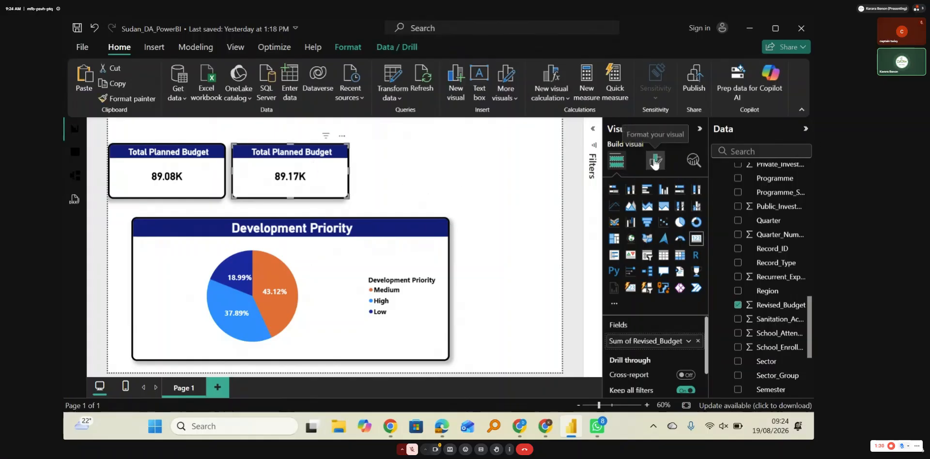
click(655, 161)
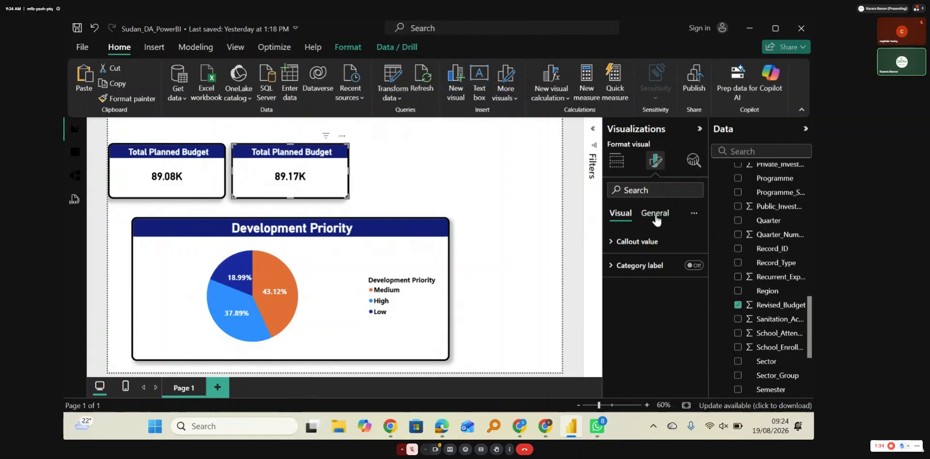
click(656, 219)
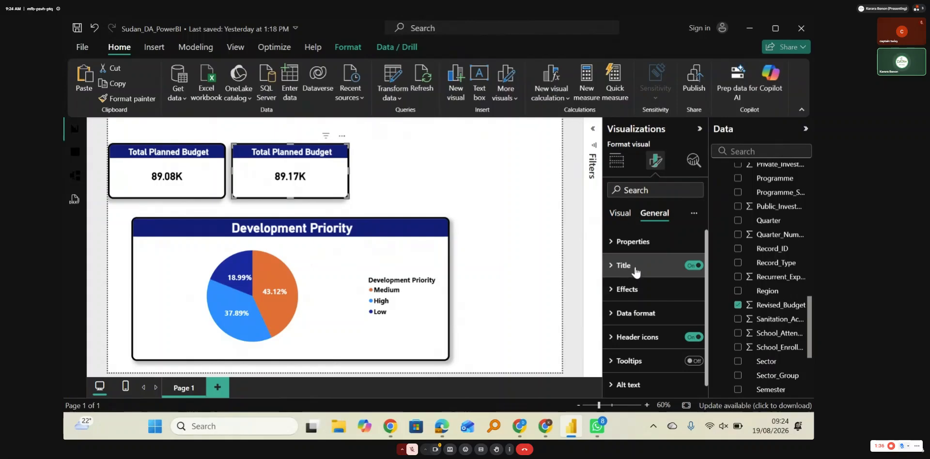
click(620, 269)
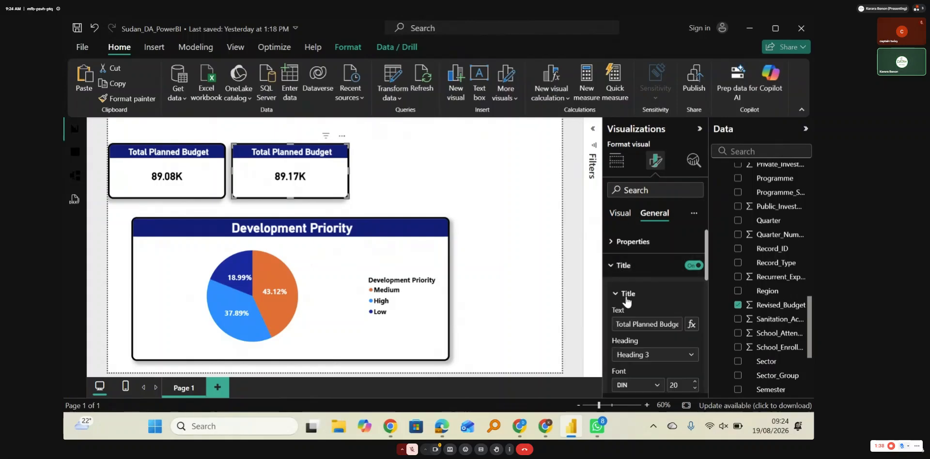
click(617, 326)
key(Delete)
key(Delete)
key(Delete)
key(Delete)
key(Delete)
key(Delete)
key(Delete)
key(Delete)
key(Delete)
key(Delete)
key(Delete)
key(Delete)
key(Delete)
key(Delete)
key(Delete)
key(Delete)
key(Delete)
key(Delete)
key(Delete)
key(Delete)
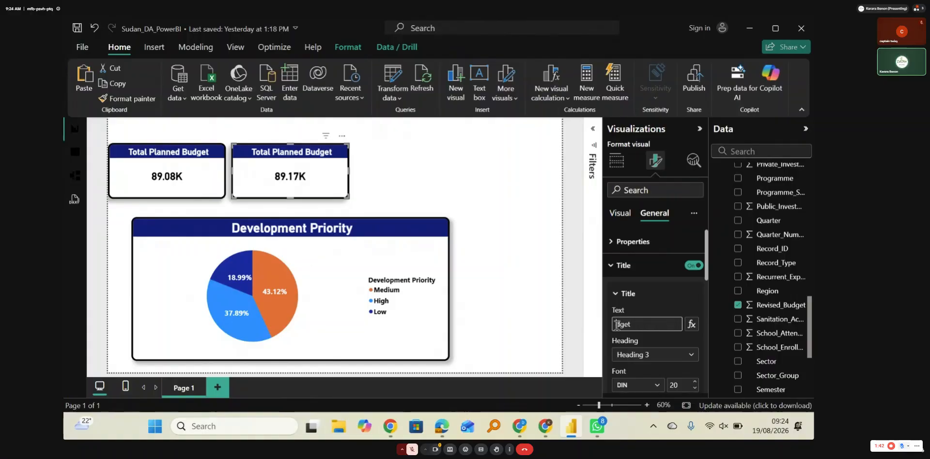
text(Revise)
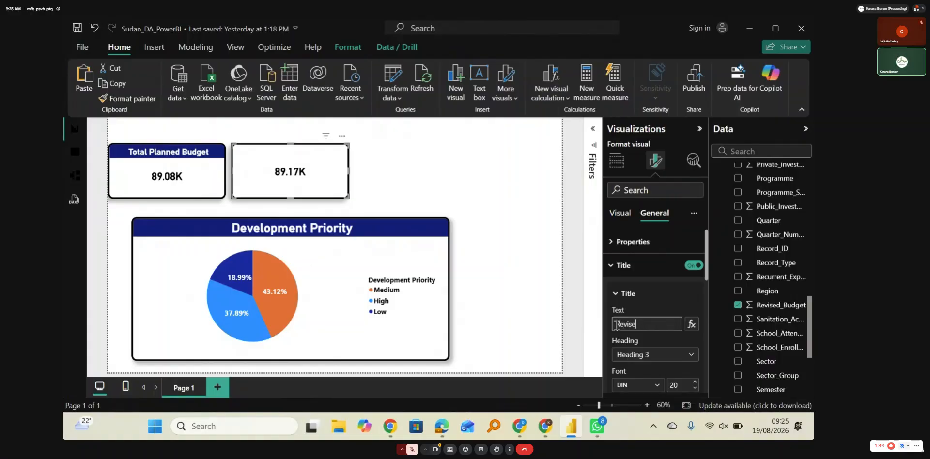
text(d Budget)
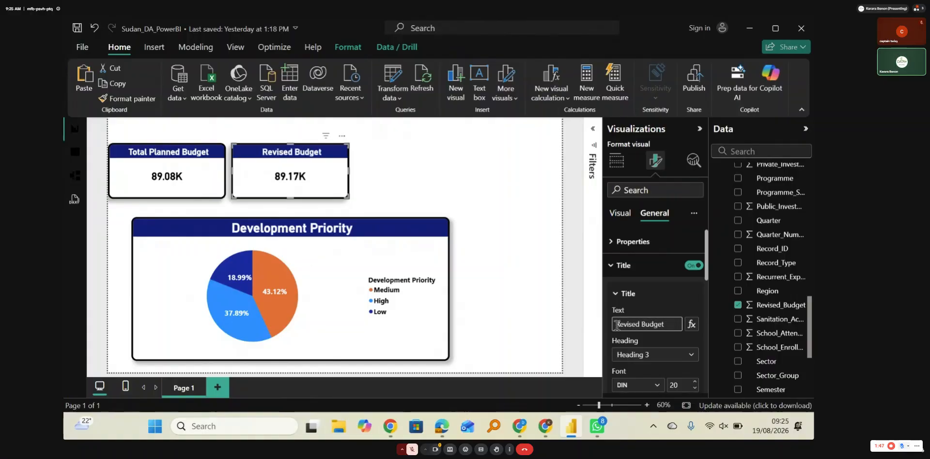
click(531, 284)
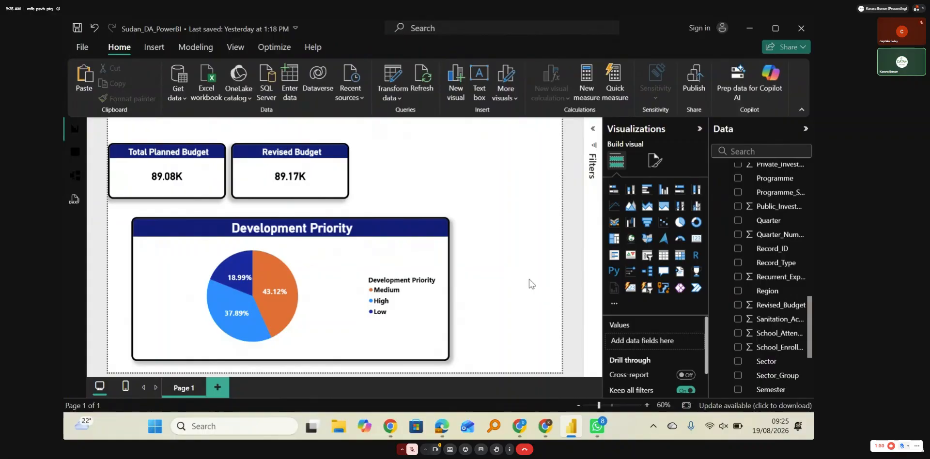
Step: Duplicate the Revised Budget card and place the copy beside it as a third card in the row
click(323, 177)
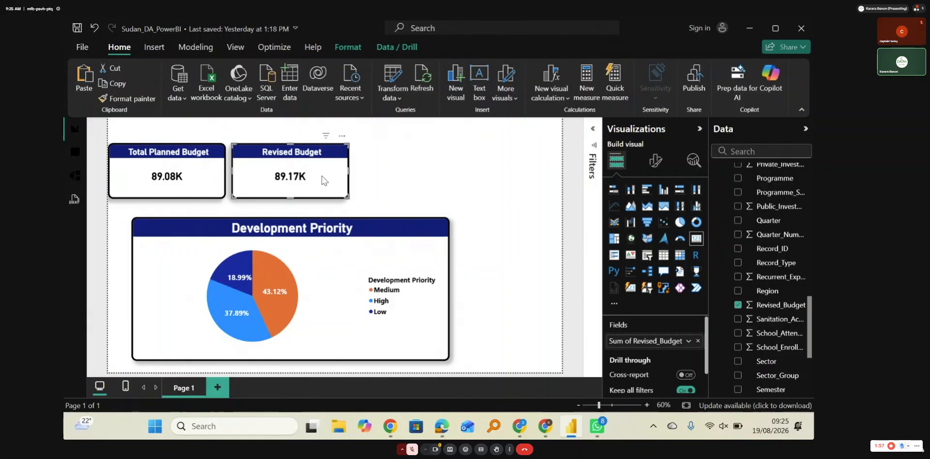
key(ctrl+v)
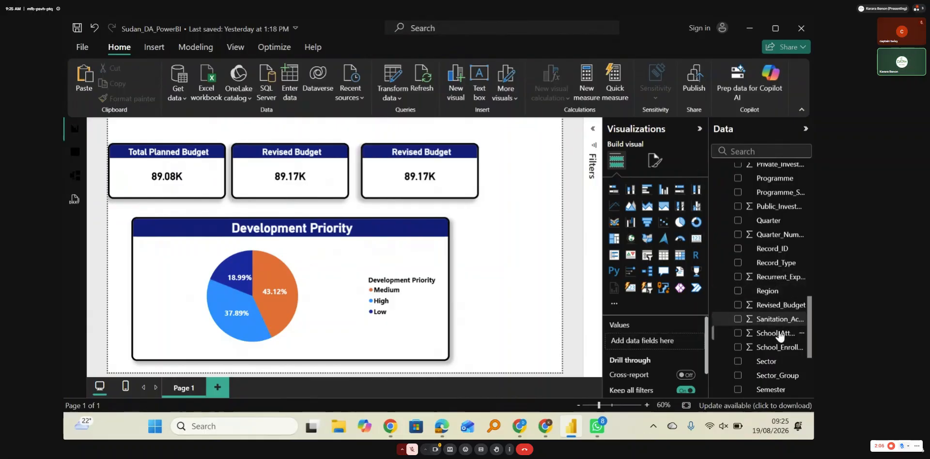
Step: Examine the columns of the Data table from Record_ID to Employment_Count for a measure to use in the third card
scroll(780, 338, down, 1)
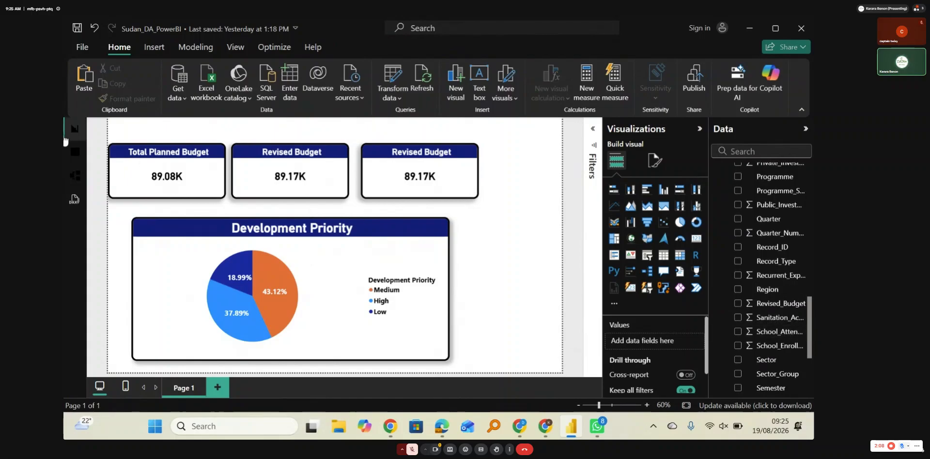
click(75, 152)
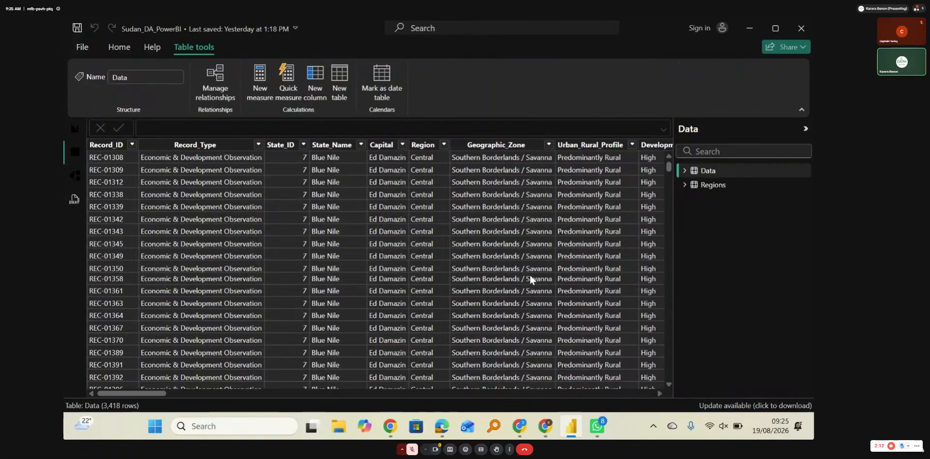
scroll(530, 277, right, 5)
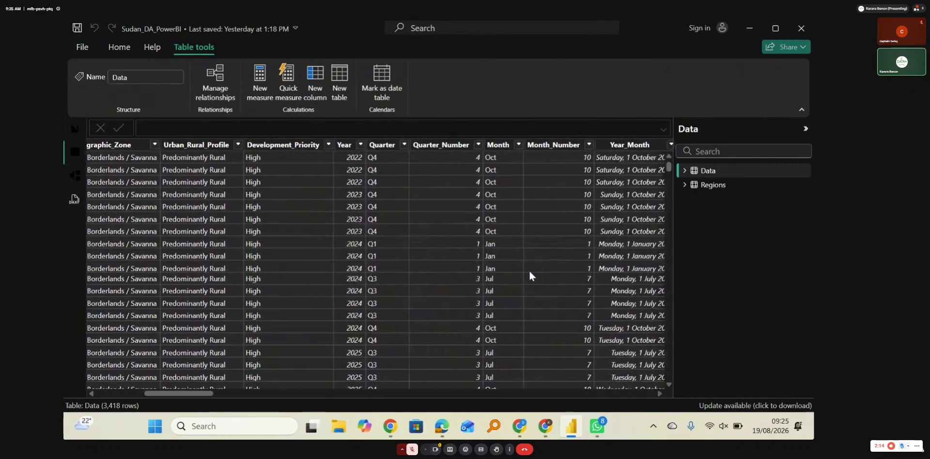
scroll(529, 276, right, 6)
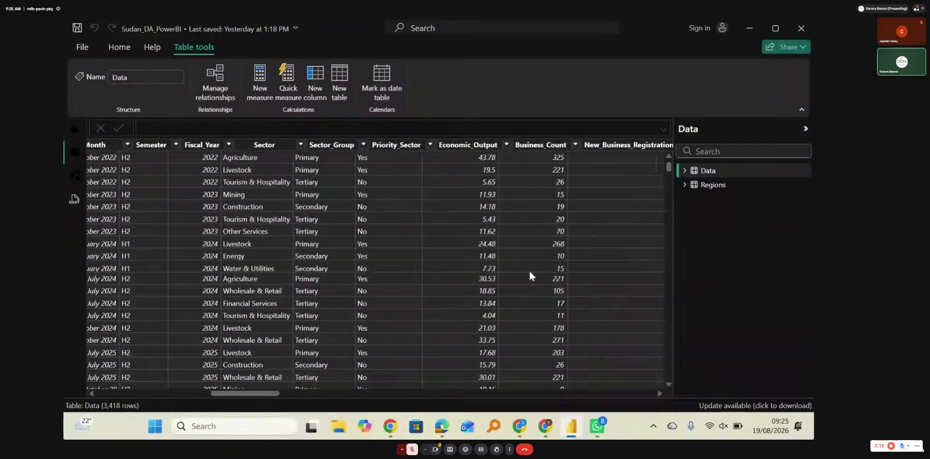
scroll(530, 276, right, 4)
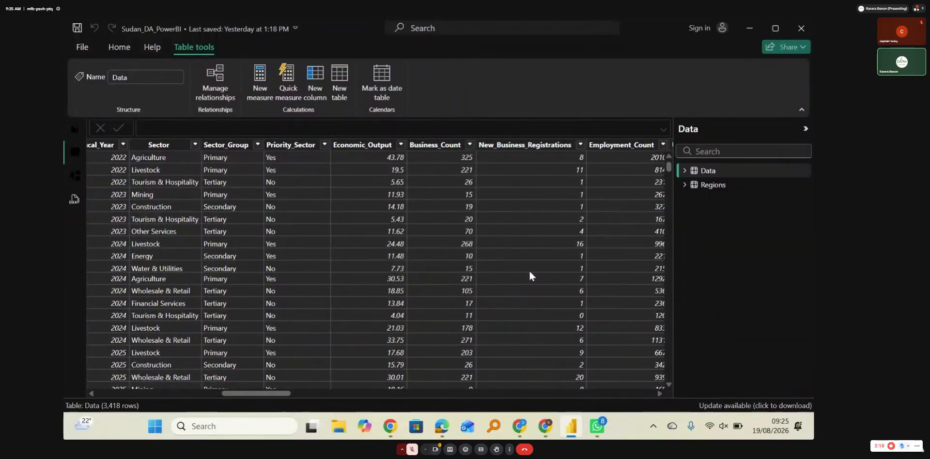
scroll(528, 269, right, 1)
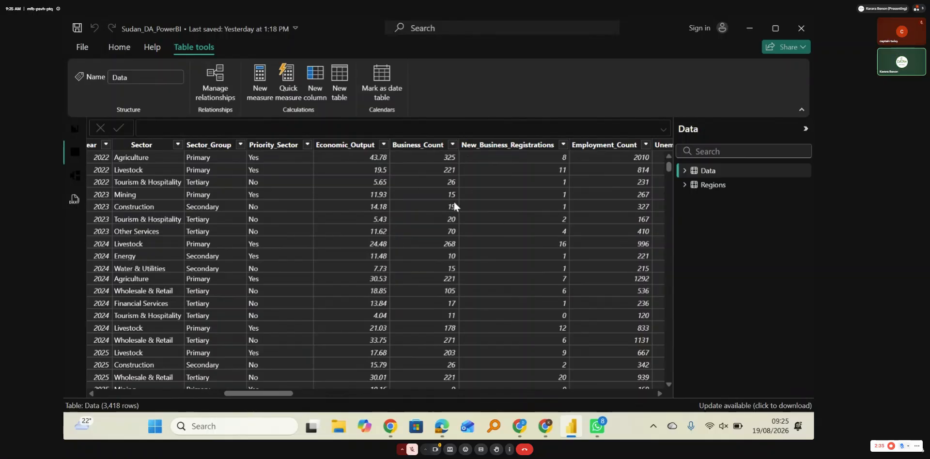
click(75, 129)
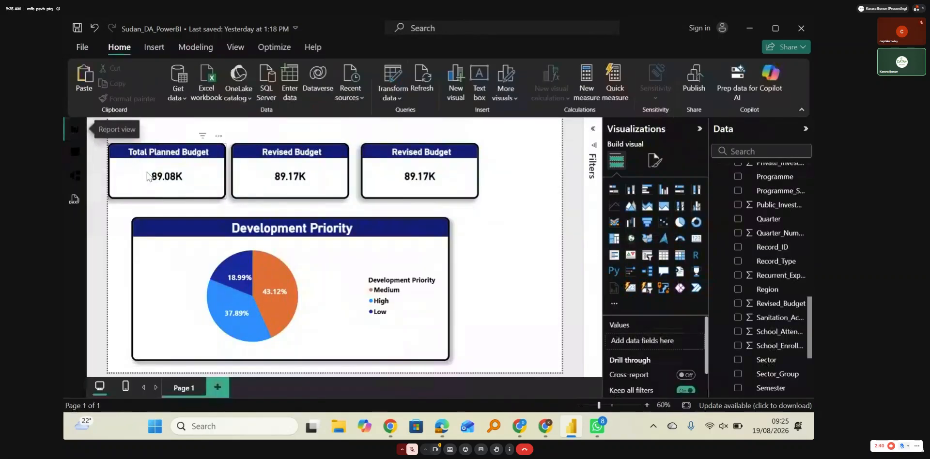
Step: Replace the third card's Revised_Budget field with the sum of Business_Count
click(429, 182)
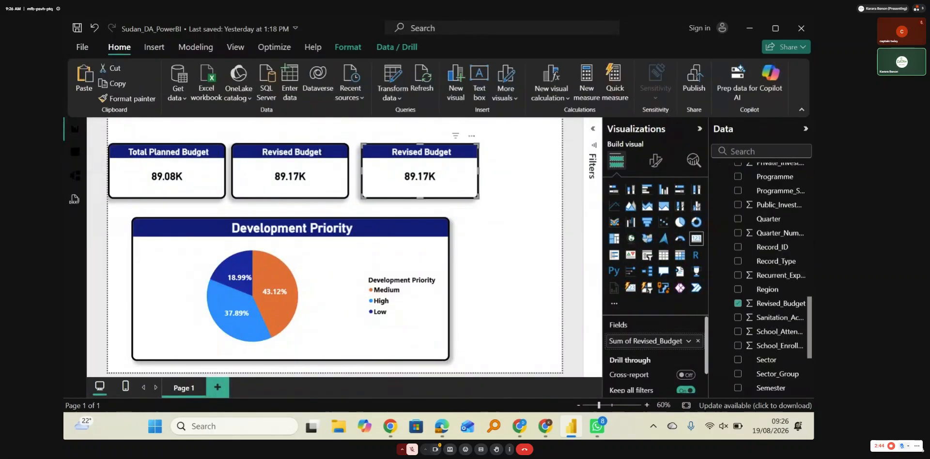
scroll(775, 220, up, 10)
scroll(775, 220, up, 6)
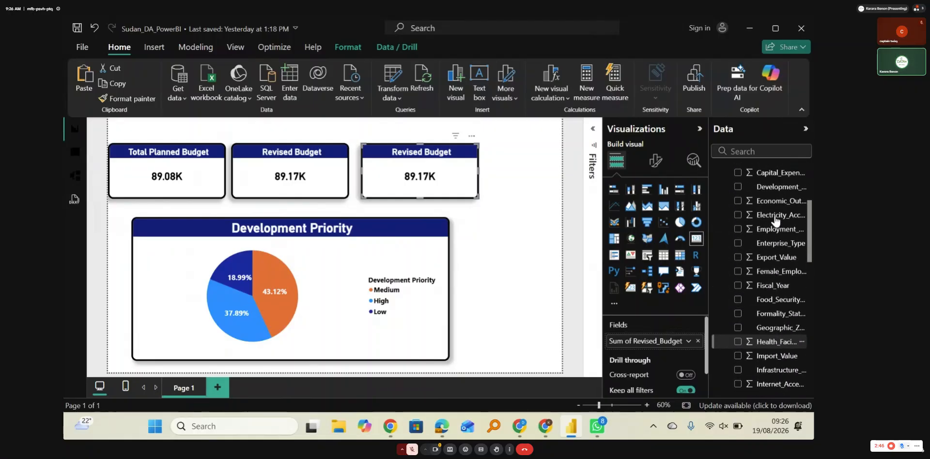
scroll(775, 220, up, 3)
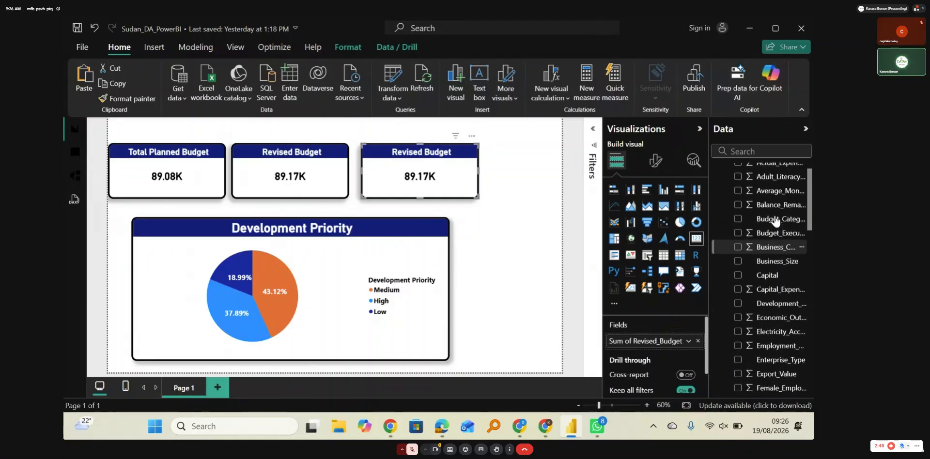
scroll(774, 221, up, 1)
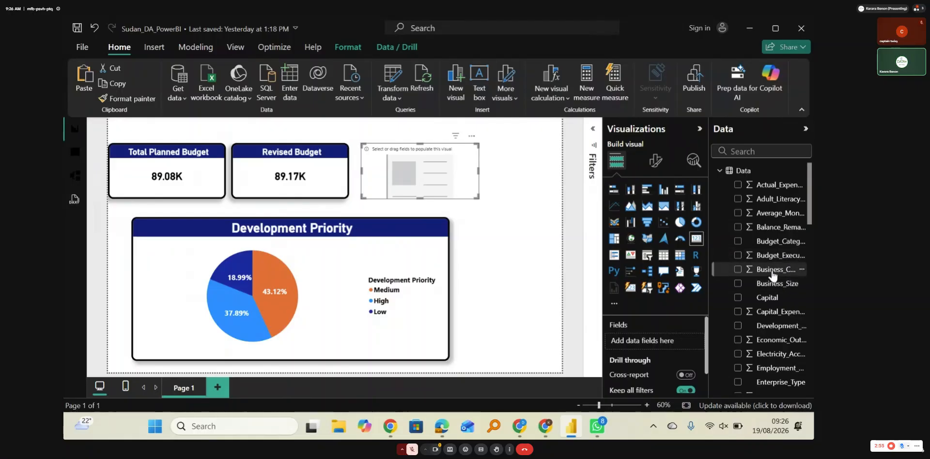
drag(771, 274, 686, 340)
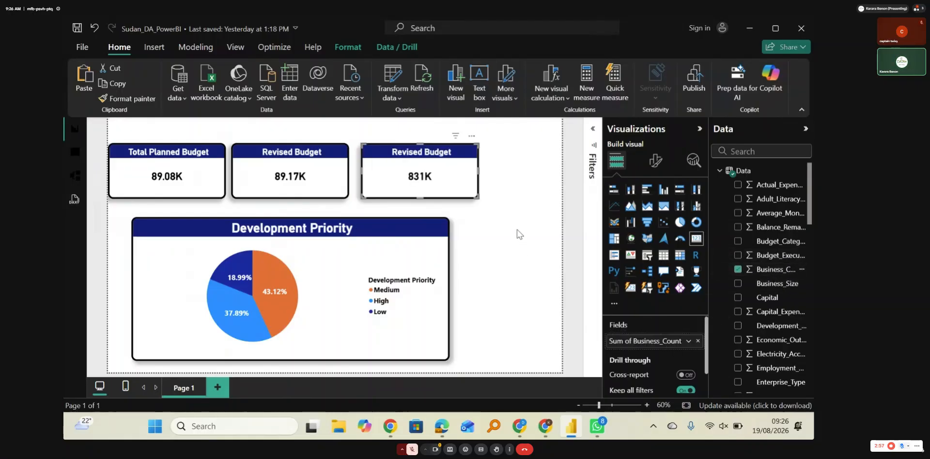
Step: Replace the title text of the Business_Count card with "Number"
click(655, 160)
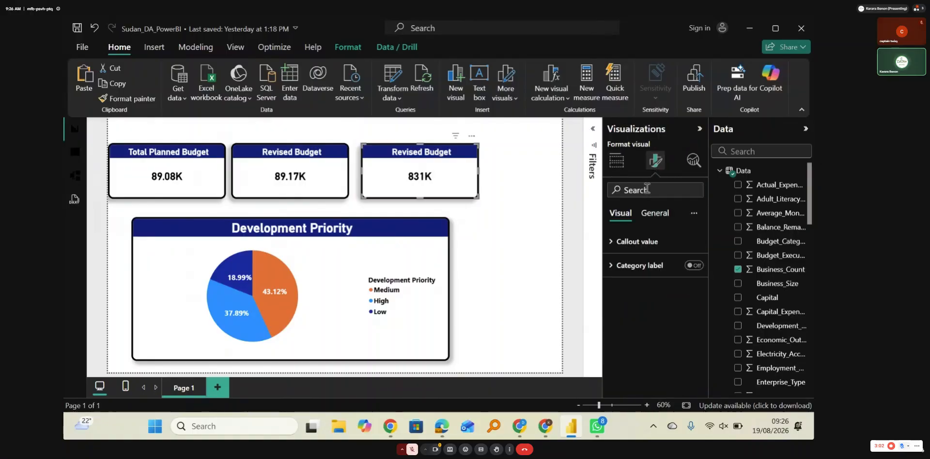
click(655, 214)
click(623, 271)
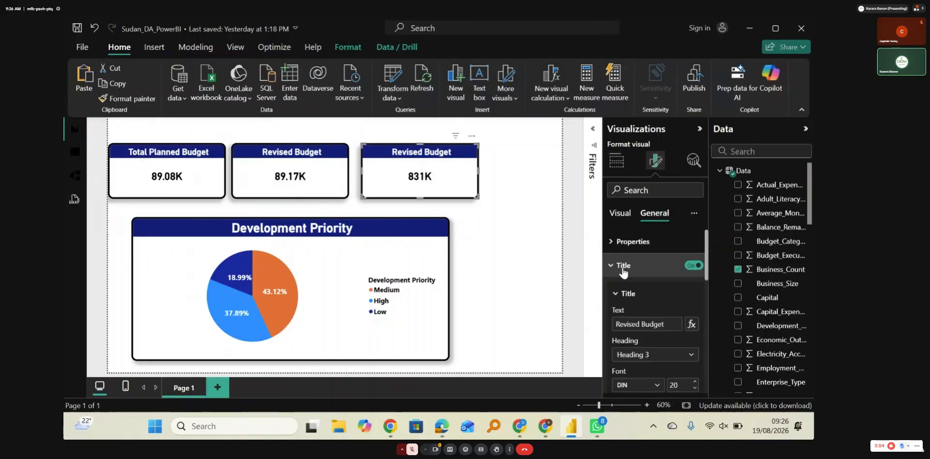
click(672, 328)
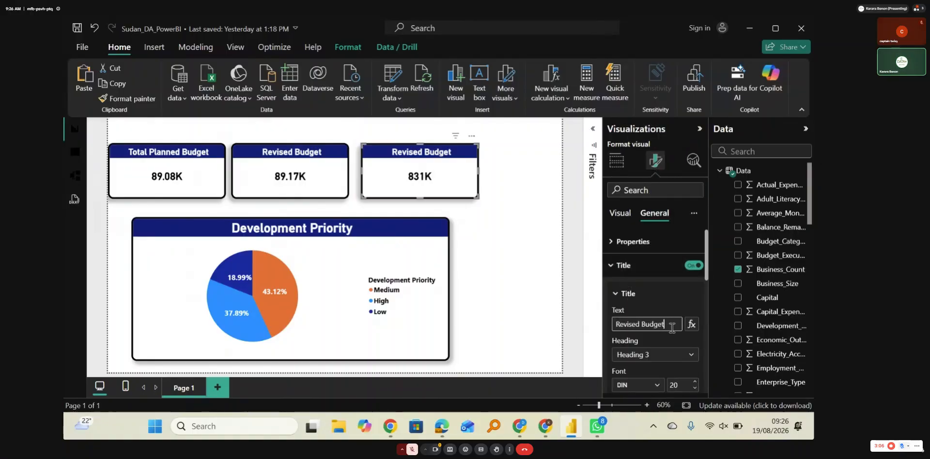
key(BackSpace)
key(BackSpace)
key(BackSpace)
key(BackSpace)
key(BackSpace)
key(BackSpace)
key(BackSpace)
key(BackSpace)
key(BackSpace)
key(BackSpace)
key(BackSpace)
key(BackSpace)
key(BackSpace)
key(BackSpace)
text(N)
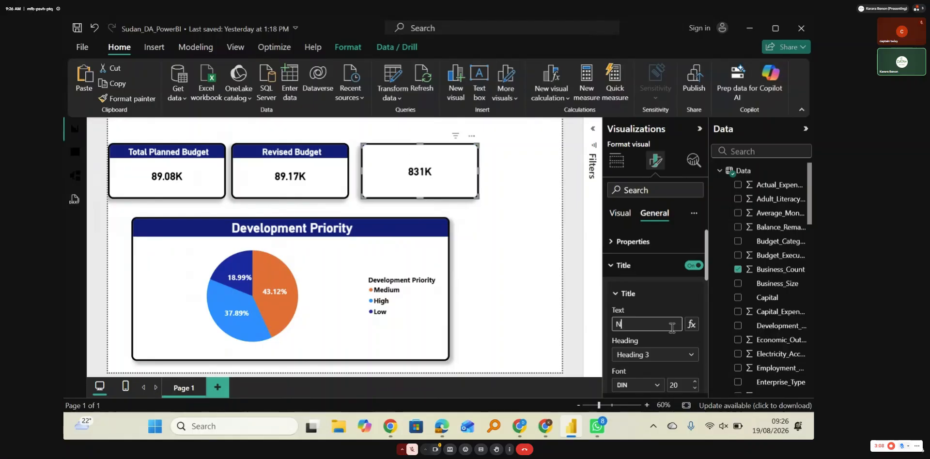
key(BackSpace)
text(Number)
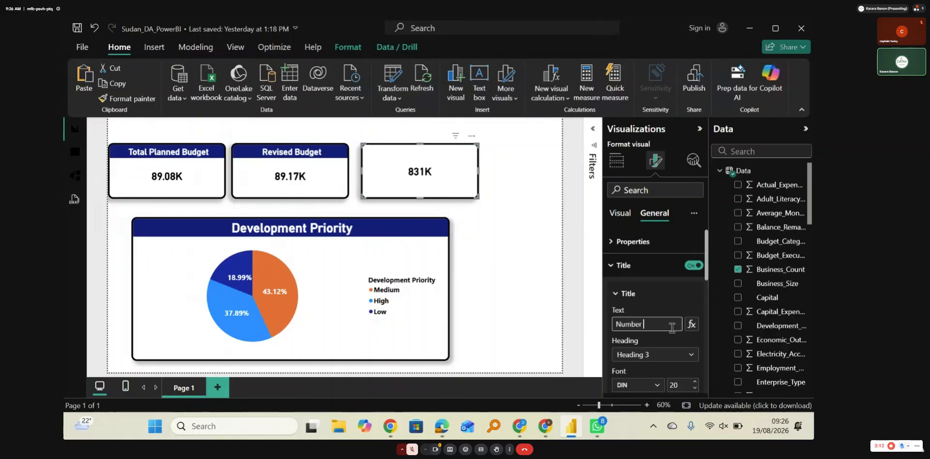
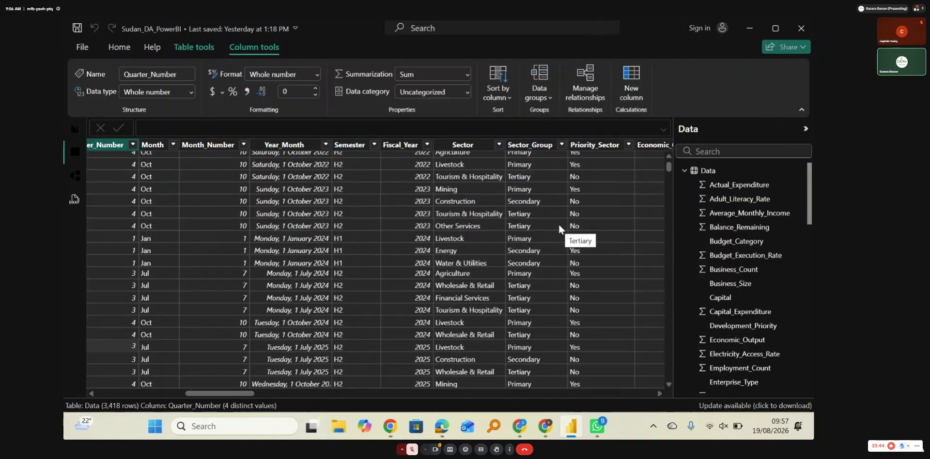
Step: Examine the filter values of Sector and Sector_Group and the neighbouring columns of the Data table, and return to the report page
scroll(562, 232, right, 3)
scroll(457, 218, up, 1)
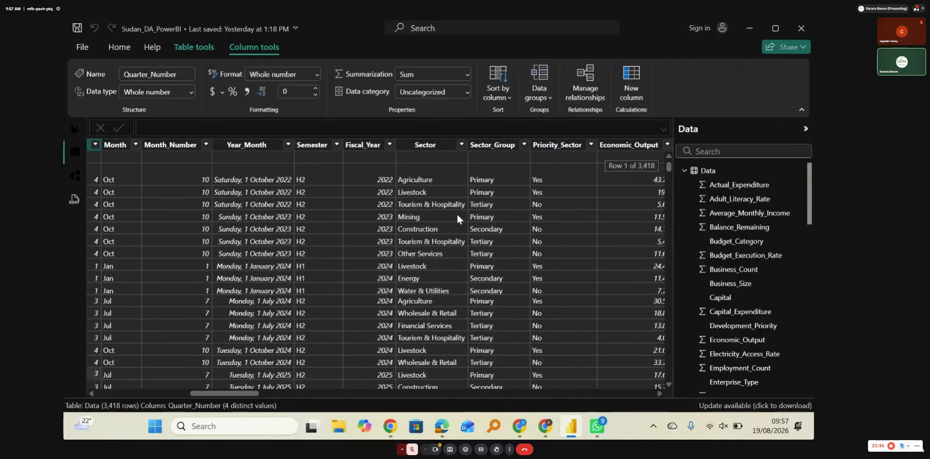
click(461, 145)
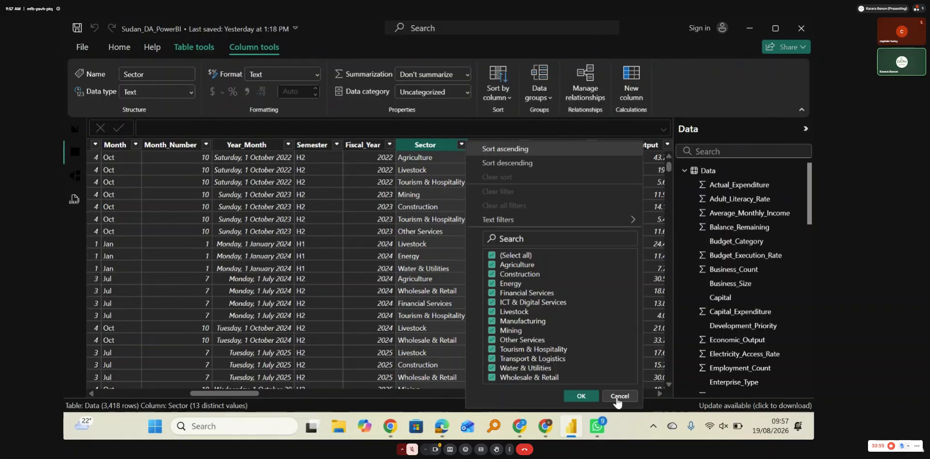
click(617, 401)
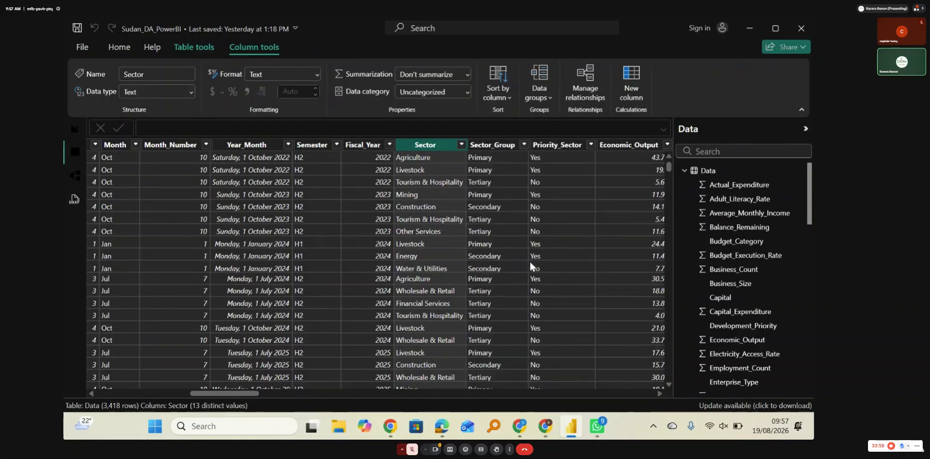
scroll(531, 267, right, 2)
scroll(530, 266, right, 2)
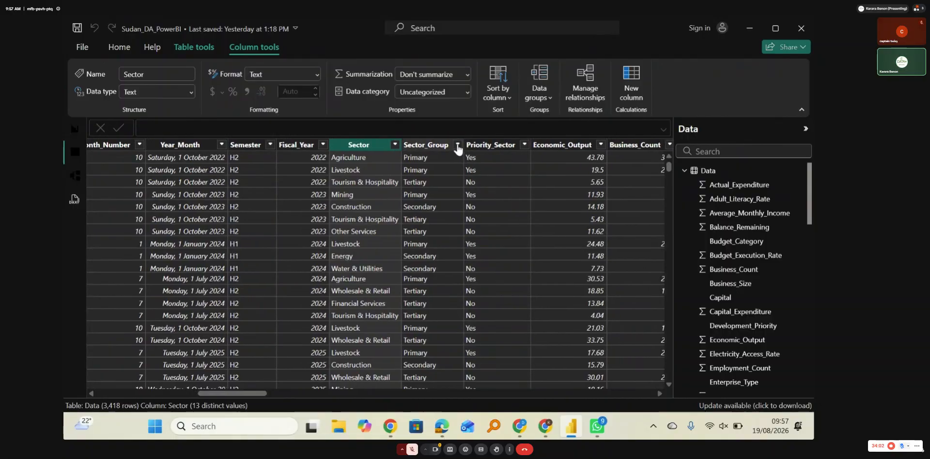
click(457, 145)
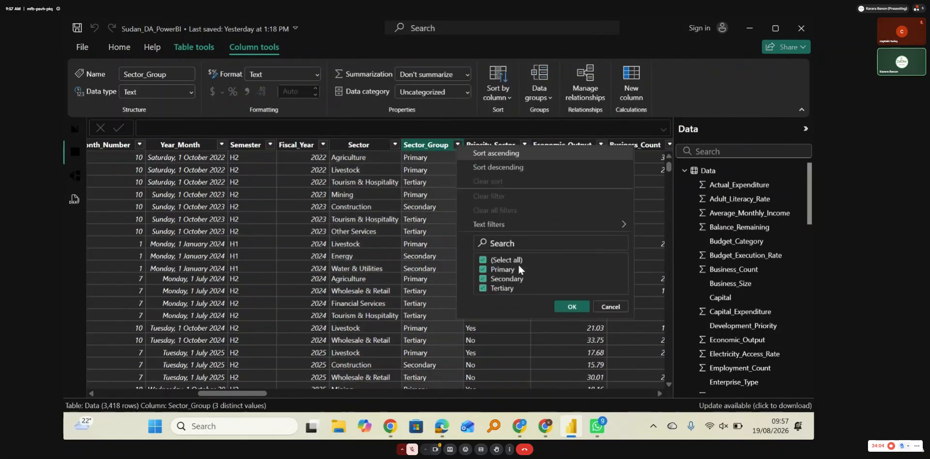
click(539, 340)
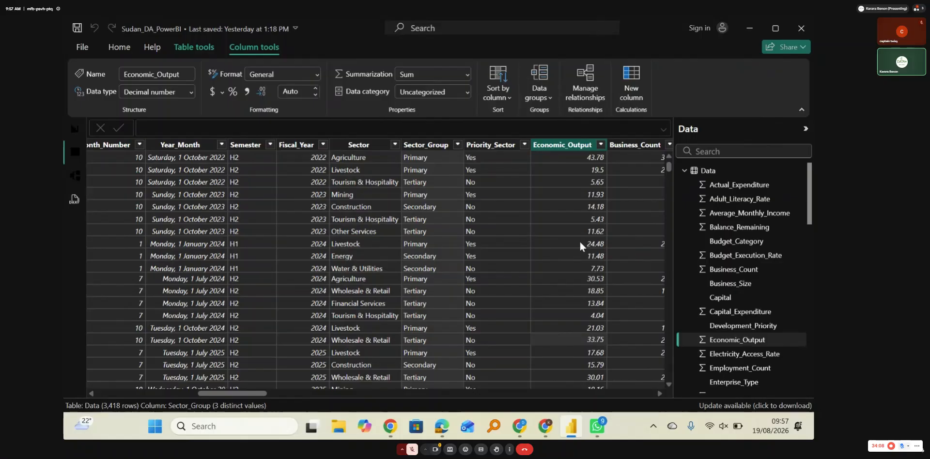
scroll(580, 246, right, 5)
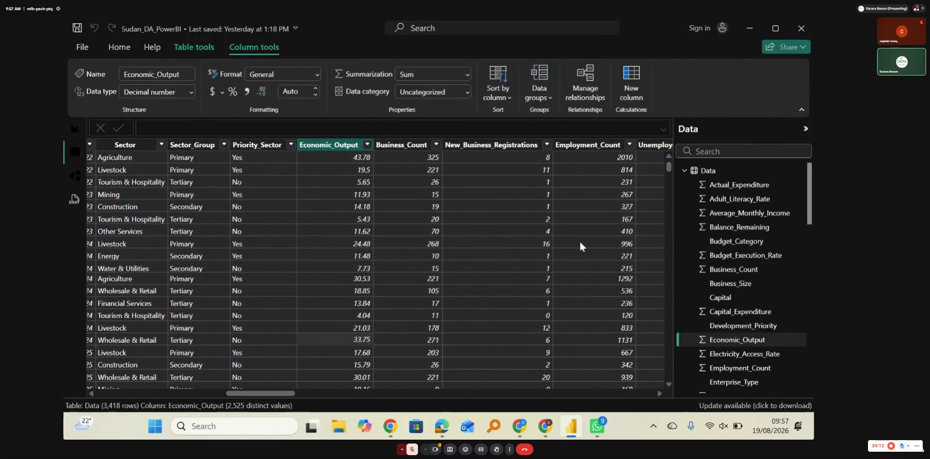
scroll(580, 246, left, 10)
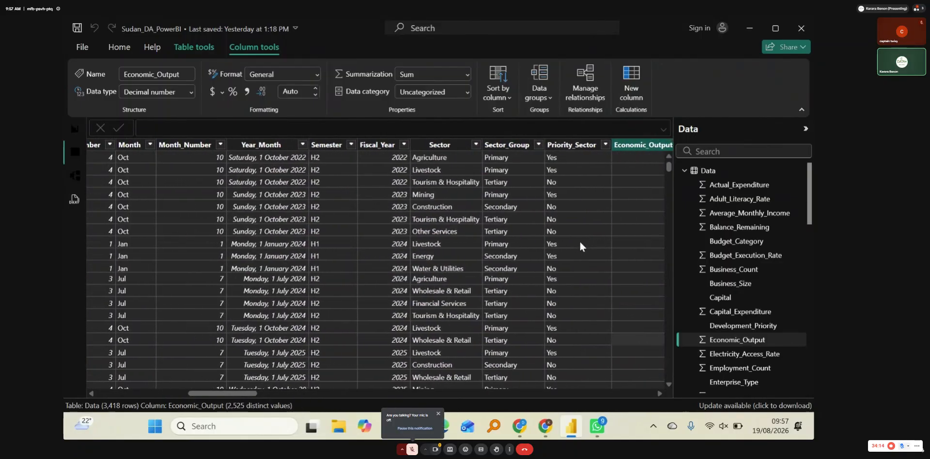
scroll(580, 245, left, 3)
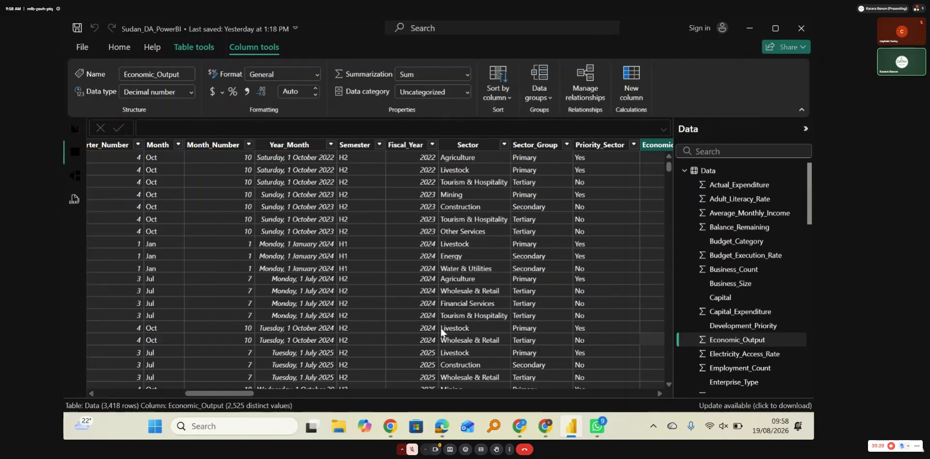
click(74, 136)
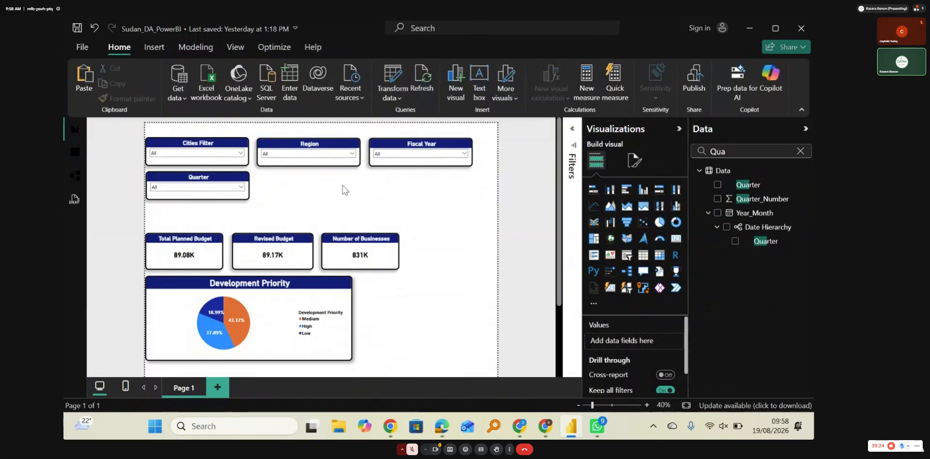
Step: Filter the report to fiscal year 2021 and the Darfur region, and clear the Darfur selection
click(463, 154)
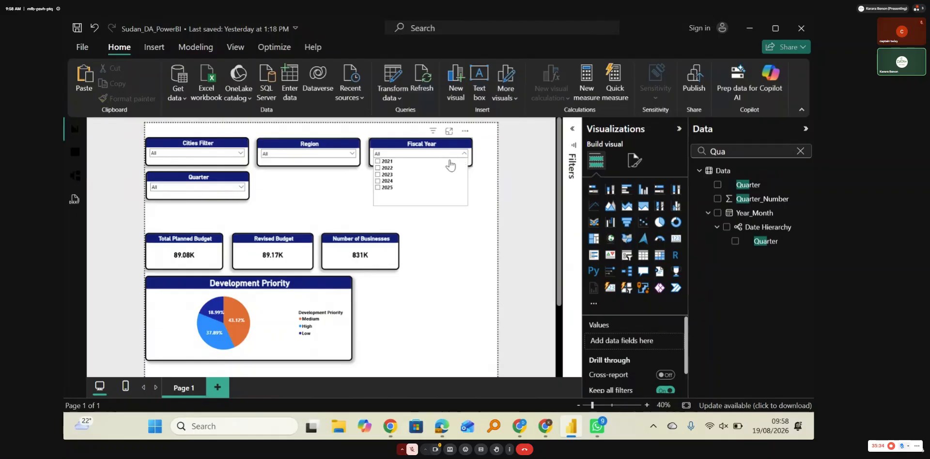
click(383, 162)
click(352, 153)
click(266, 168)
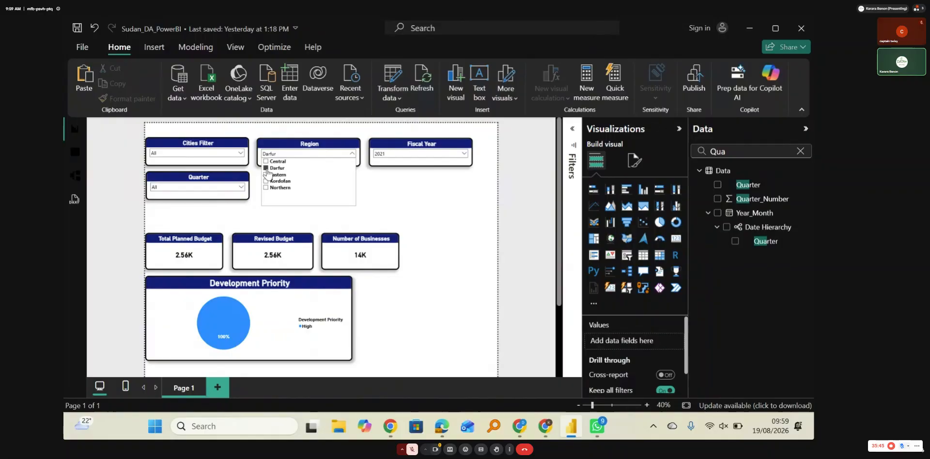
click(265, 168)
Step: Filter the report to the city El Fasher and clear the 2021 selection in the Fiscal Year slicer
click(240, 153)
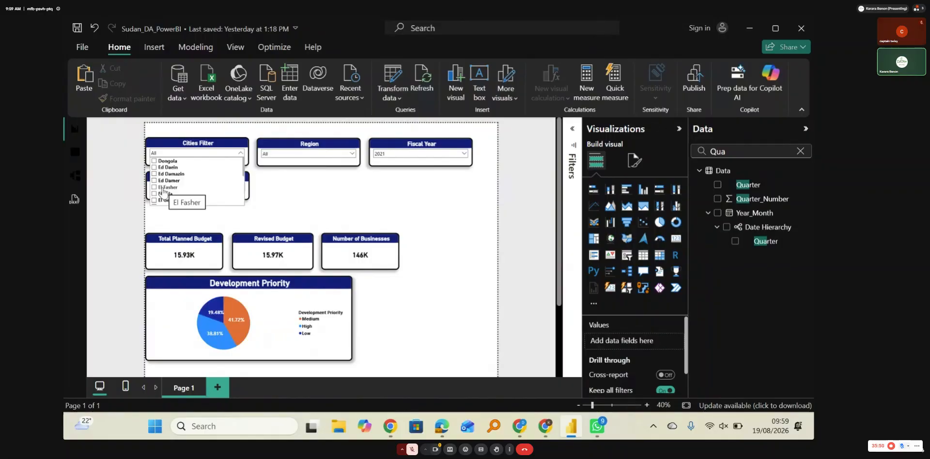
click(155, 187)
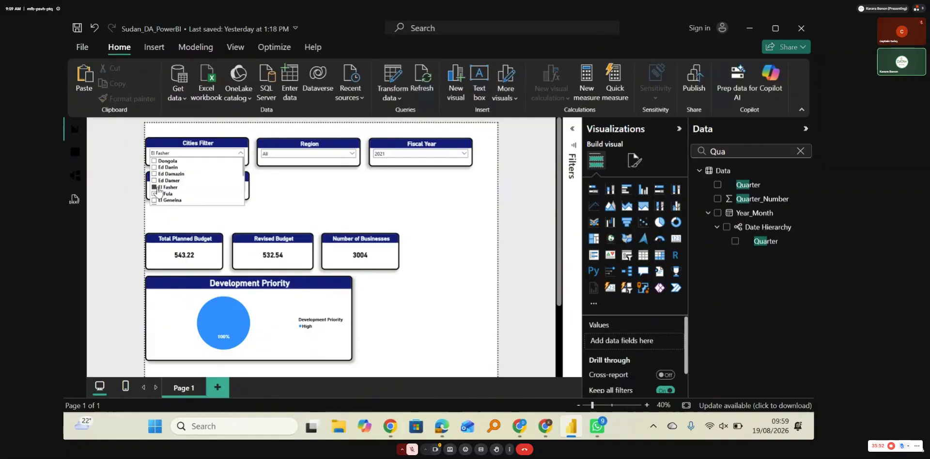
click(387, 154)
click(378, 161)
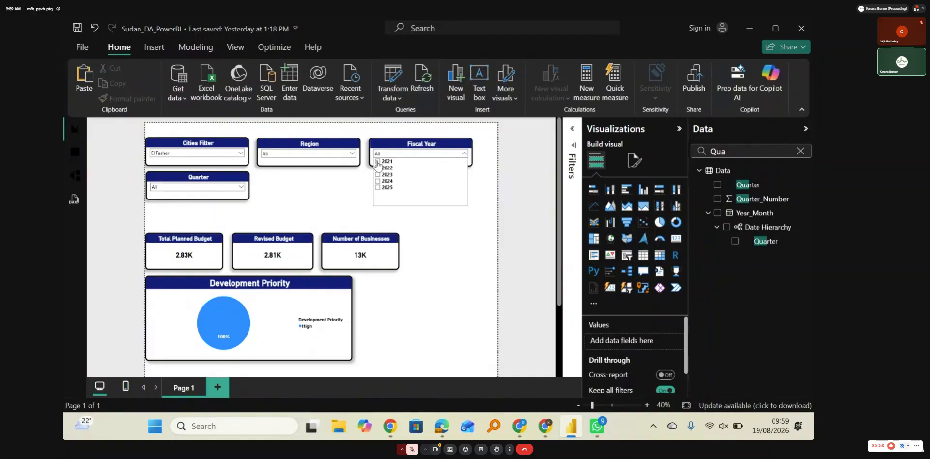
click(307, 186)
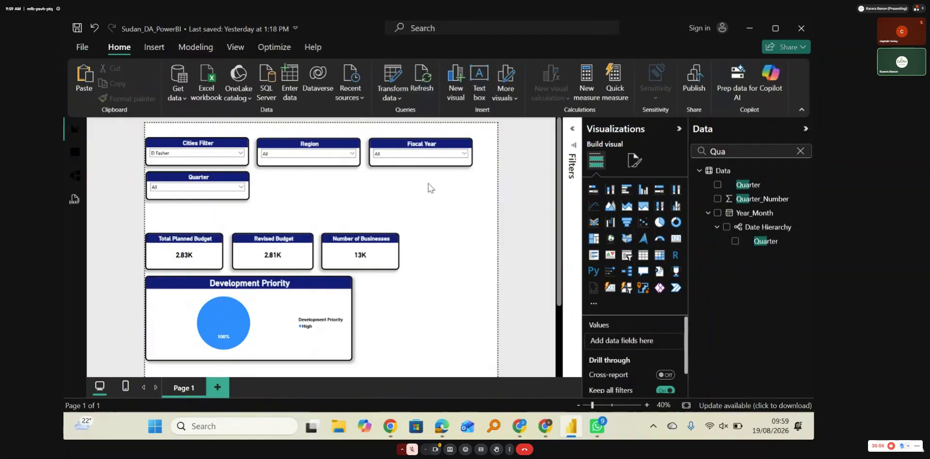
Step: Change the Fiscal Year slicer's style from a dropdown to a vertical list of years
click(415, 144)
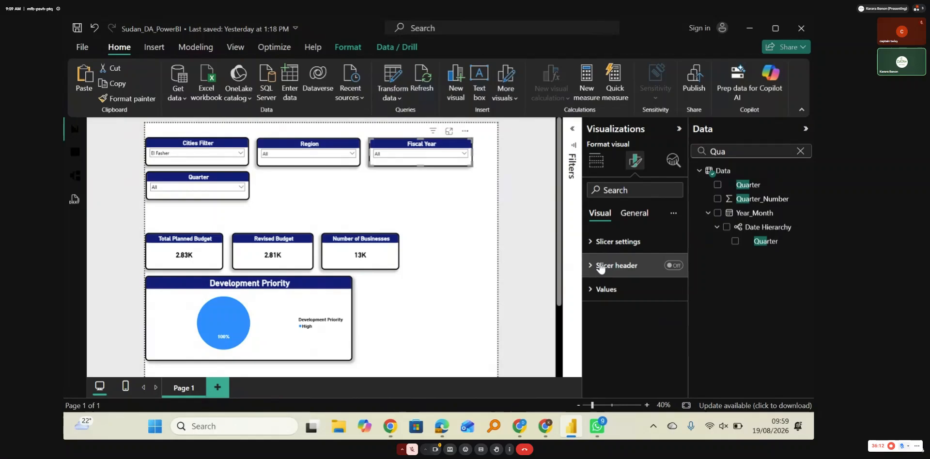
click(603, 242)
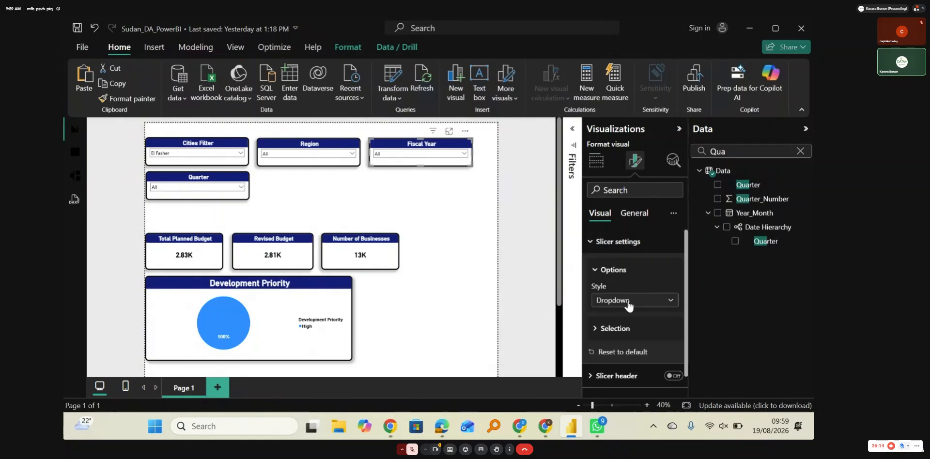
click(628, 302)
click(624, 315)
click(478, 207)
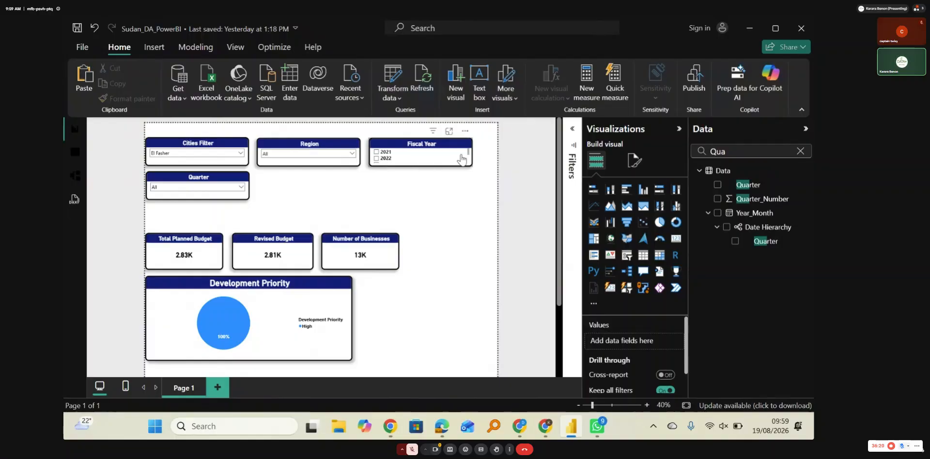
Step: Resize the Fiscal Year slicer to a narrow box fitting 2021 to 2025, place it in the page's upper-right corner and leave no year selected
click(418, 161)
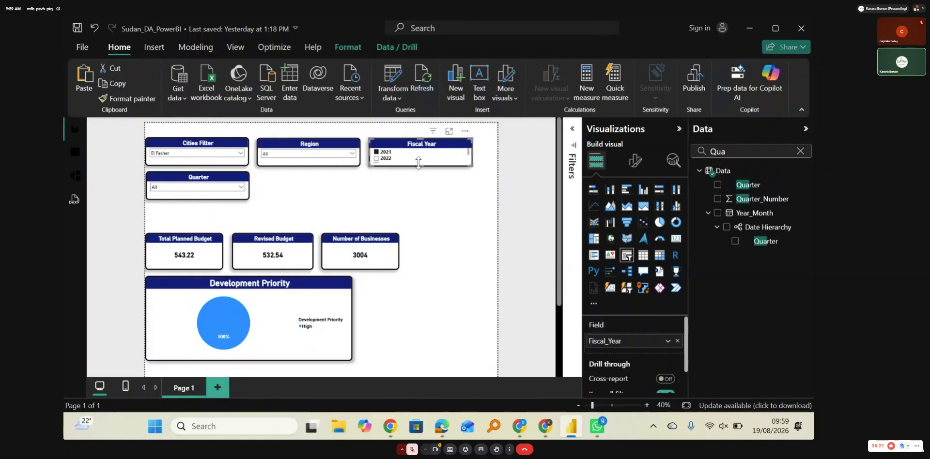
drag(419, 162, 419, 185)
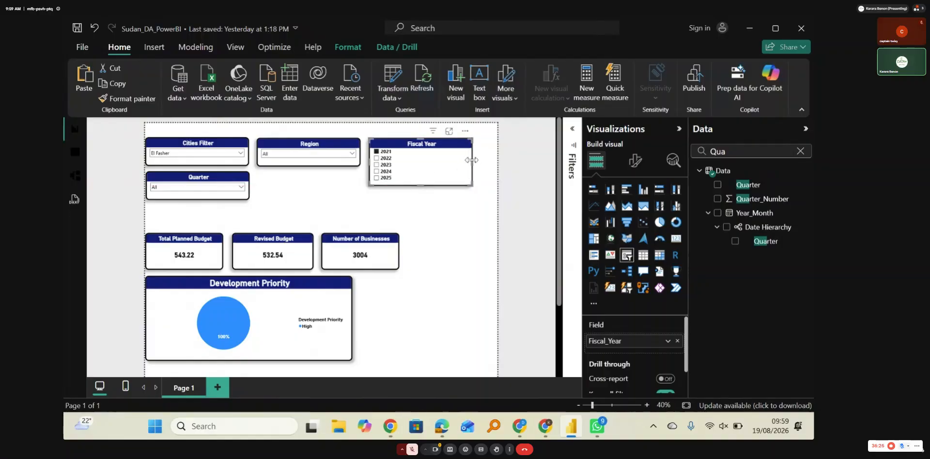
mouse_move(472, 162)
mouse_down()
mouse_move(414, 166)
mouse_move(480, 156)
mouse_up()
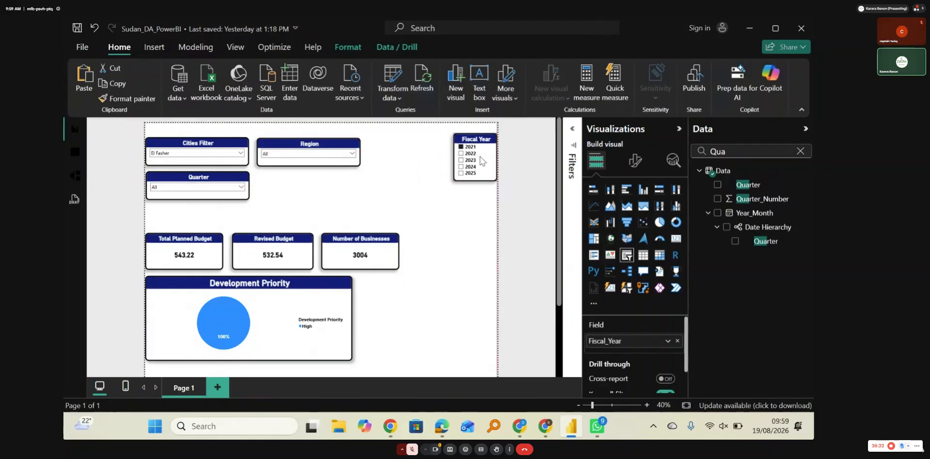
click(465, 146)
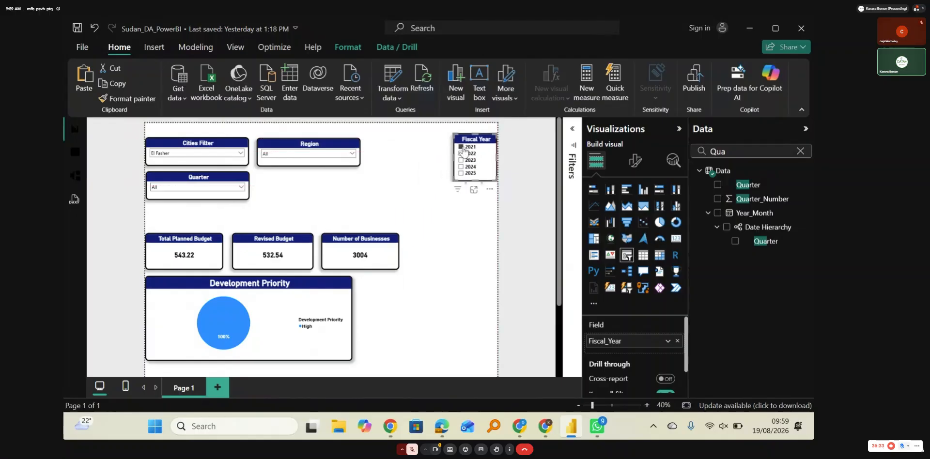
click(419, 172)
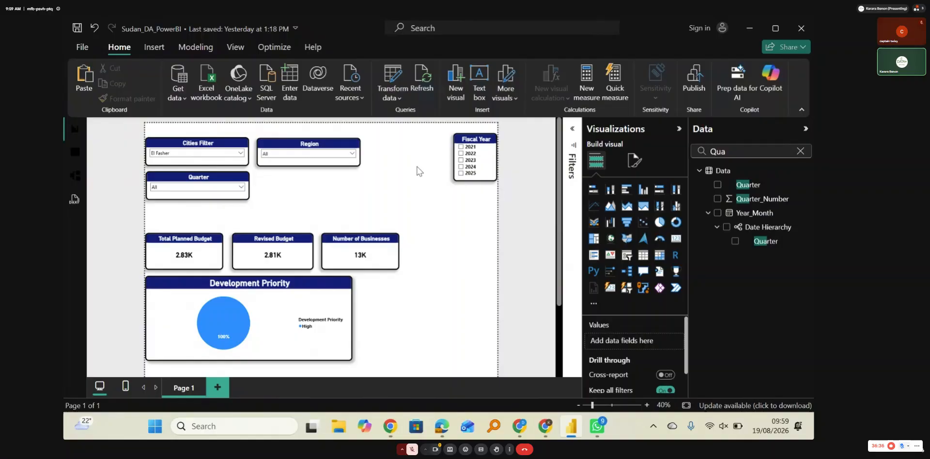
Step: Stack the Region slicer below the Quarter slicer and space Quarter evenly between Cities Filter and Region
drag(308, 144, 197, 210)
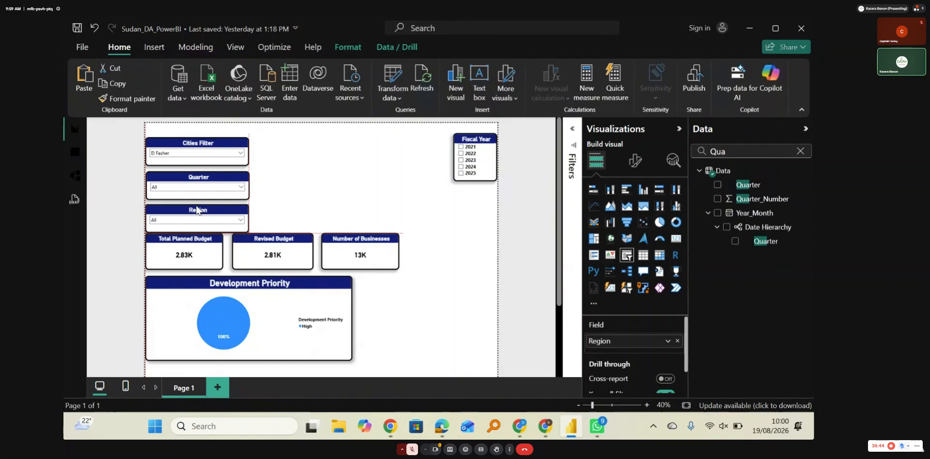
drag(202, 176, 202, 172)
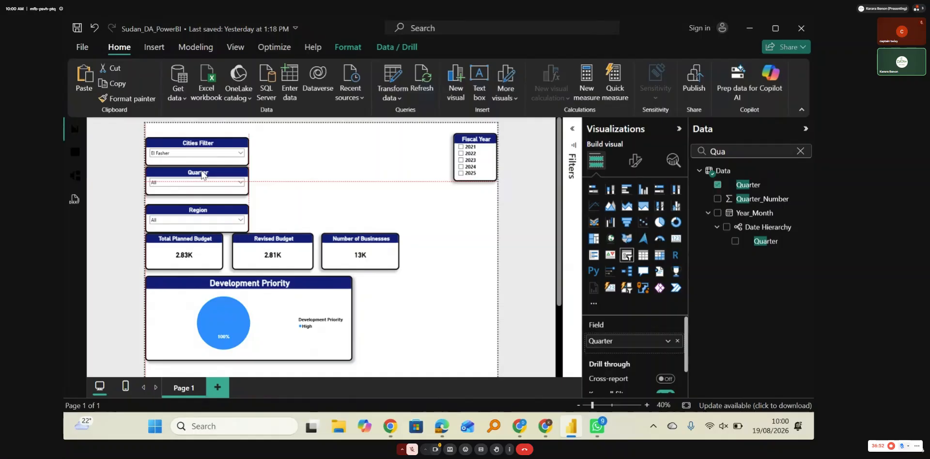
click(312, 198)
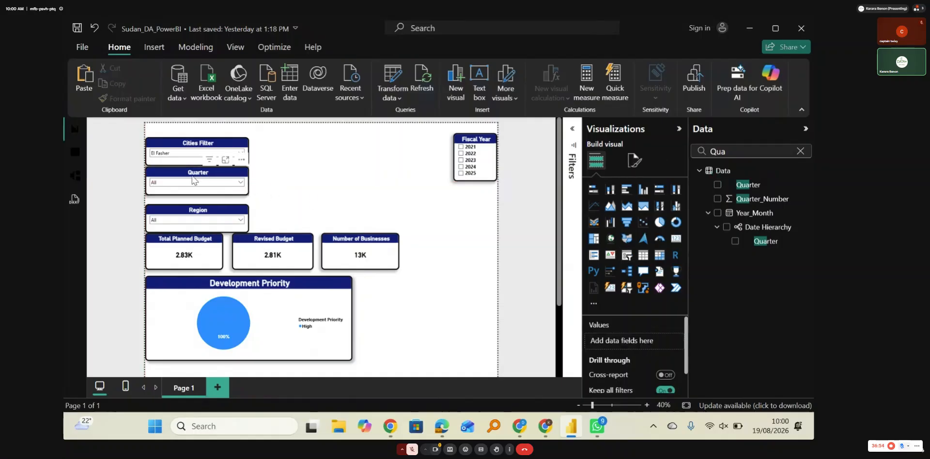
drag(192, 174, 191, 179)
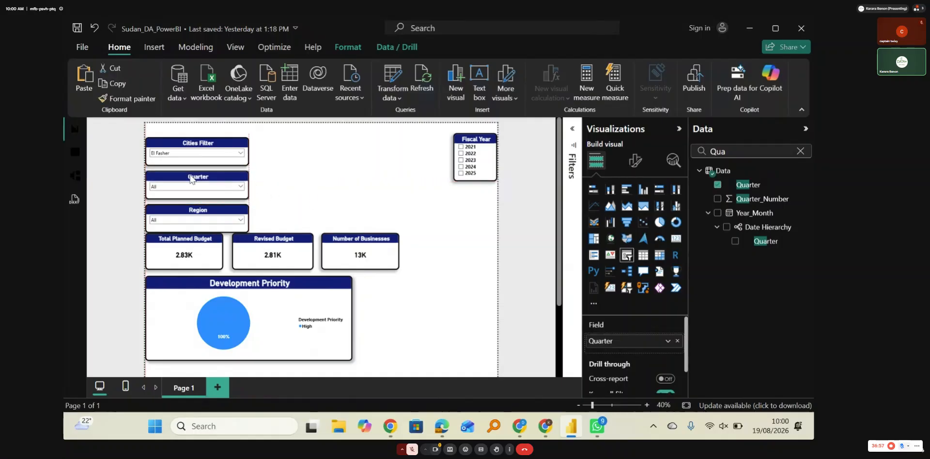
click(341, 199)
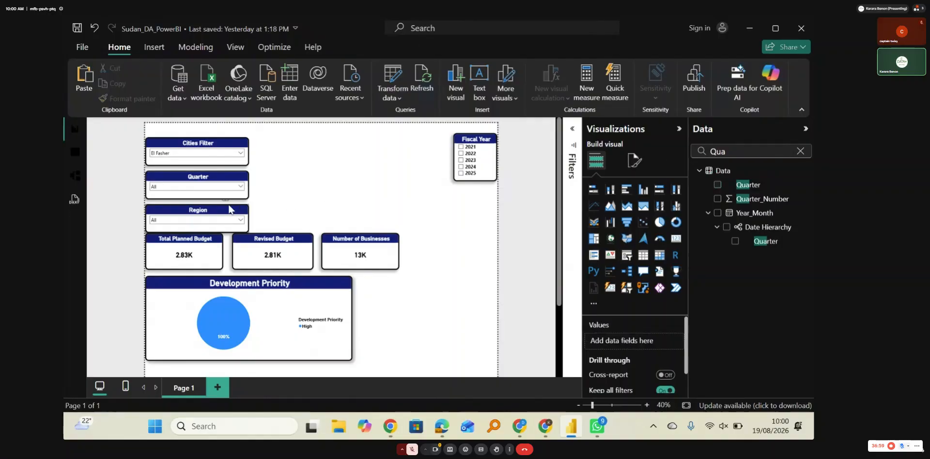
click(194, 211)
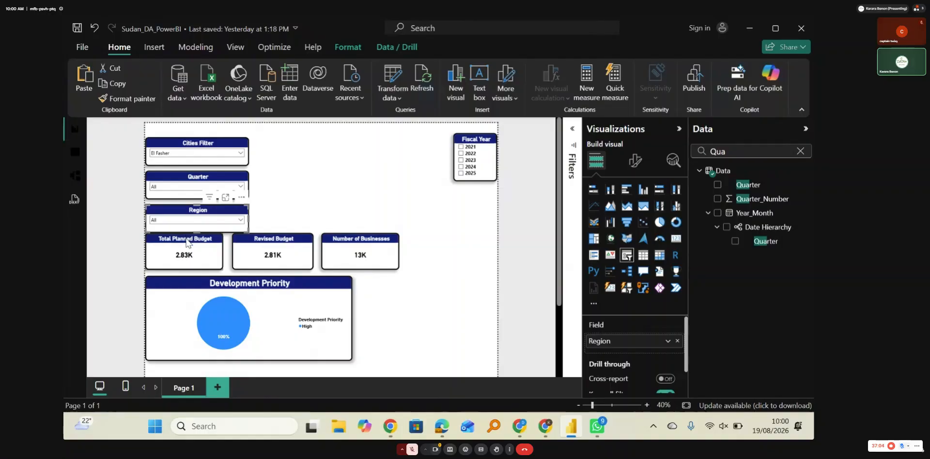
Step: Move the three KPI cards slightly down and closer together in one row between the Region slicer and the Development Priority chart
drag(186, 240, 187, 247)
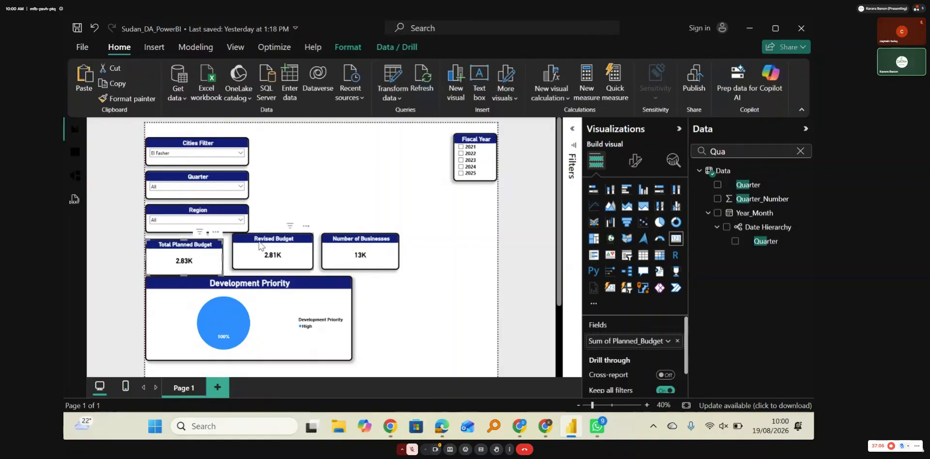
drag(274, 244, 270, 247)
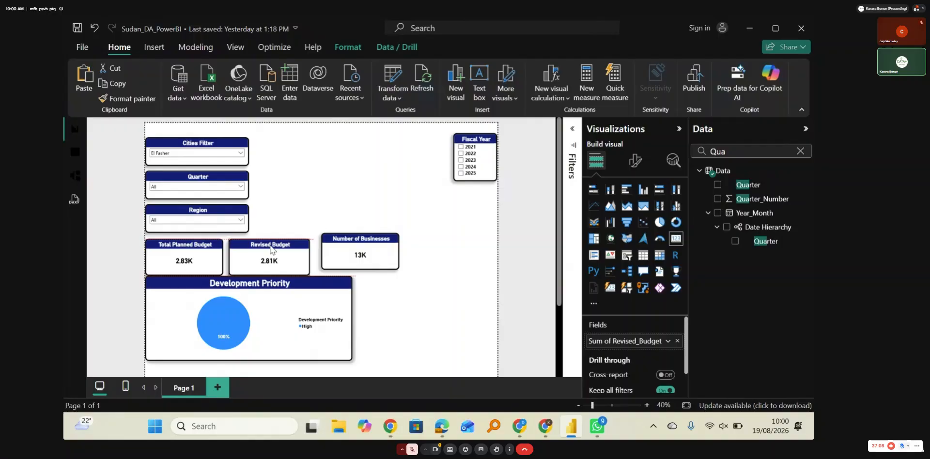
drag(360, 239, 351, 245)
click(313, 191)
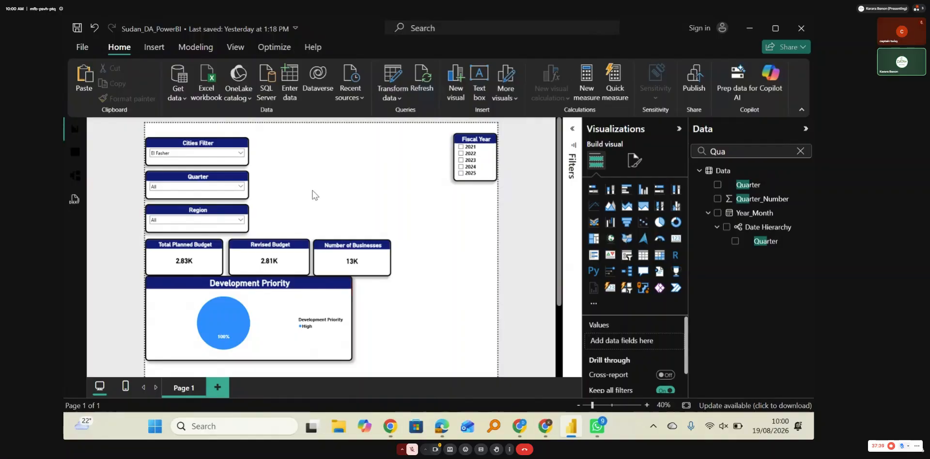
Step: Clear the El Fasher selection in the Cities Filter slicer so it covers all cities
click(238, 153)
click(163, 189)
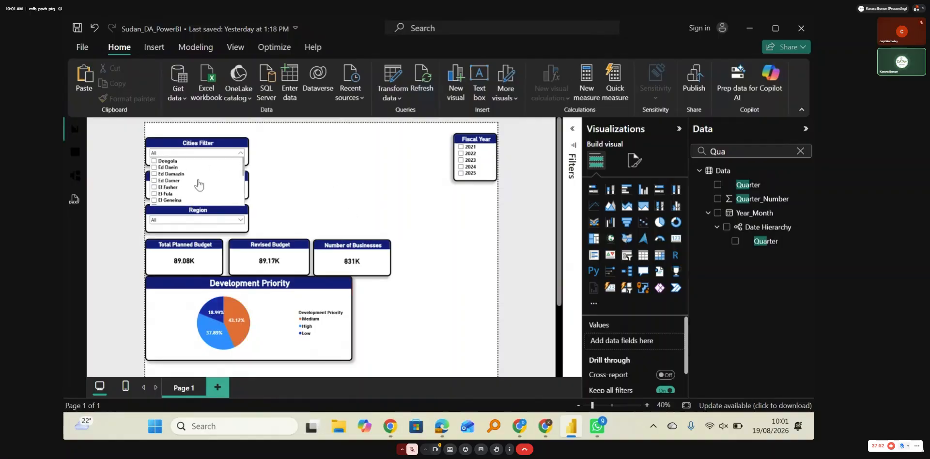
click(290, 181)
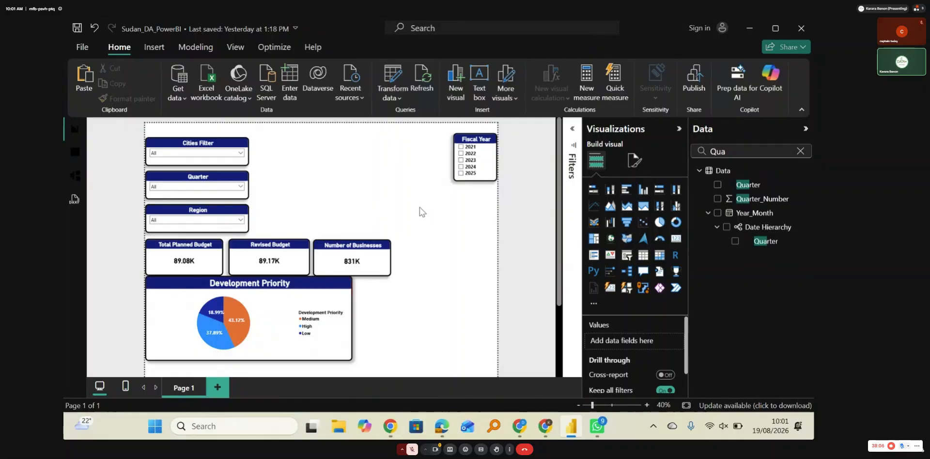
Step: Add an empty clustered bar chart to the report page and place it between the Cities Filter and Fiscal Year slicers
click(75, 152)
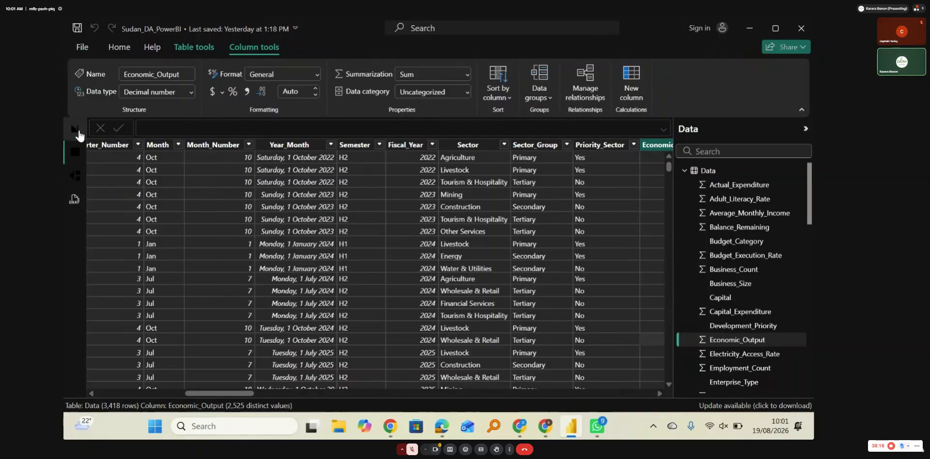
click(74, 130)
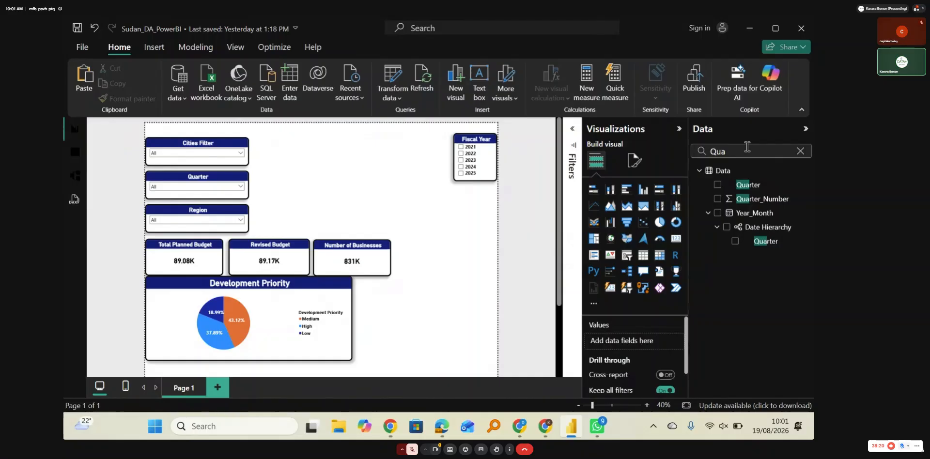
click(799, 152)
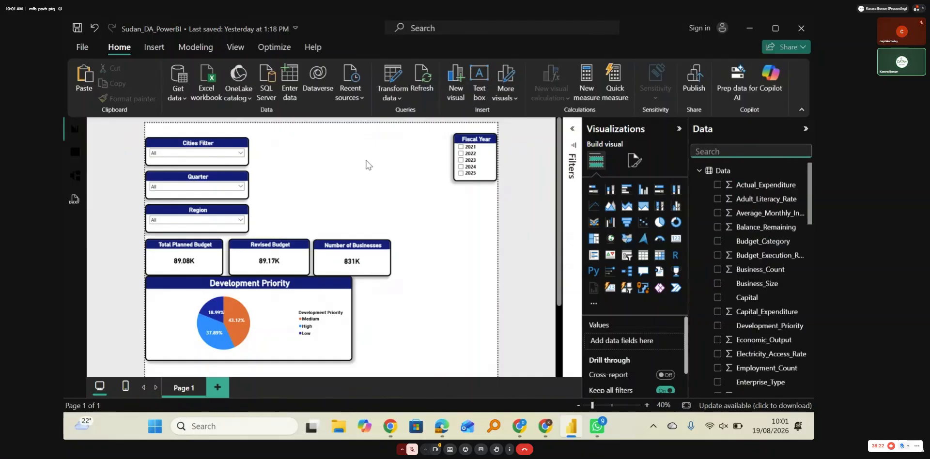
click(625, 194)
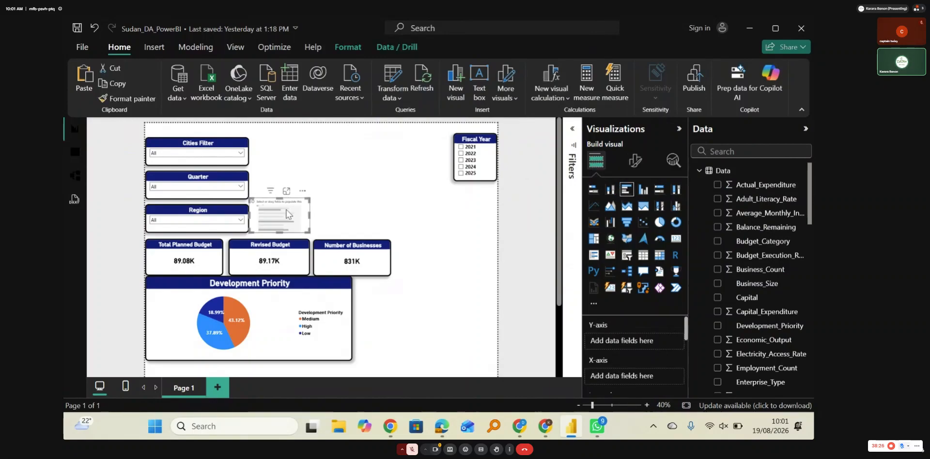
drag(290, 189, 312, 154)
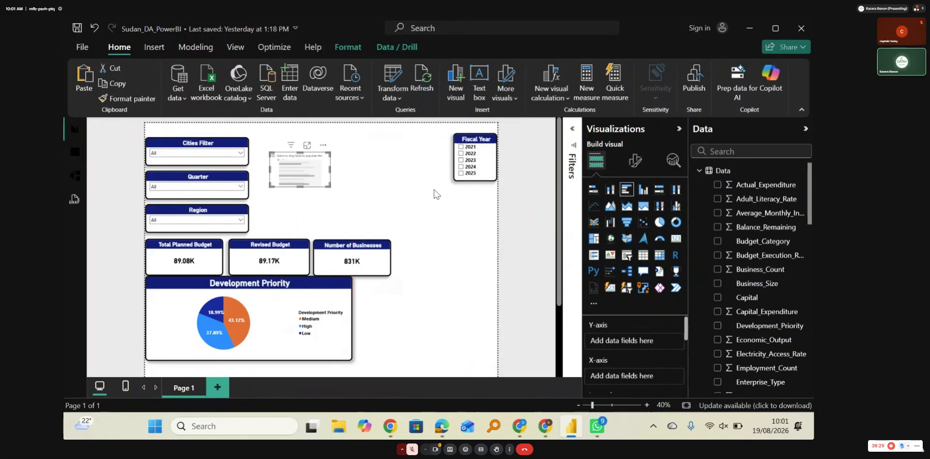
Step: Find the Sector field and assign it to the bar chart's Y-axis and, as a count, to its X-axis
click(732, 151)
text(sect)
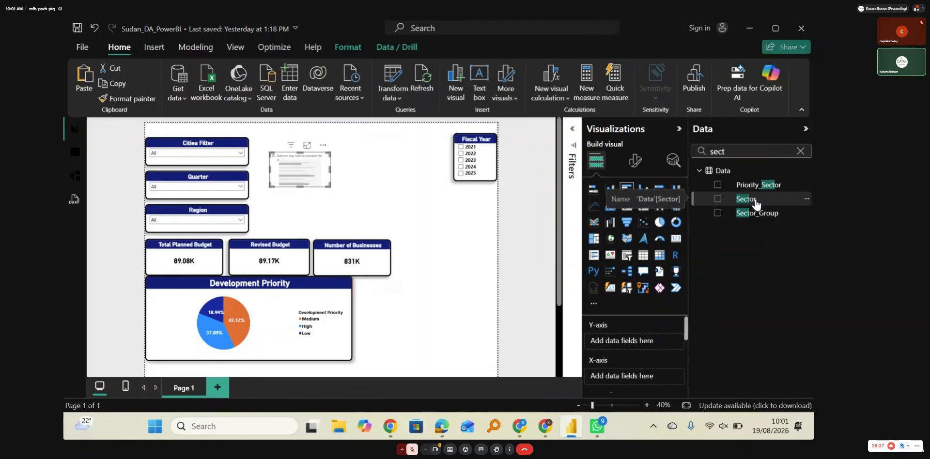
click(755, 203)
drag(753, 201, 631, 380)
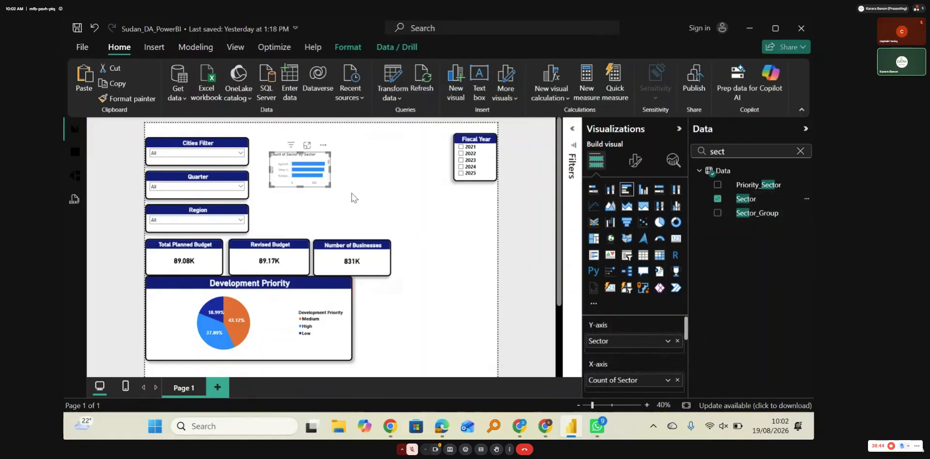
Step: Enlarge the bar chart downward to just above the KPI cards and widen it toward the Fiscal Year slicer
drag(300, 186, 306, 223)
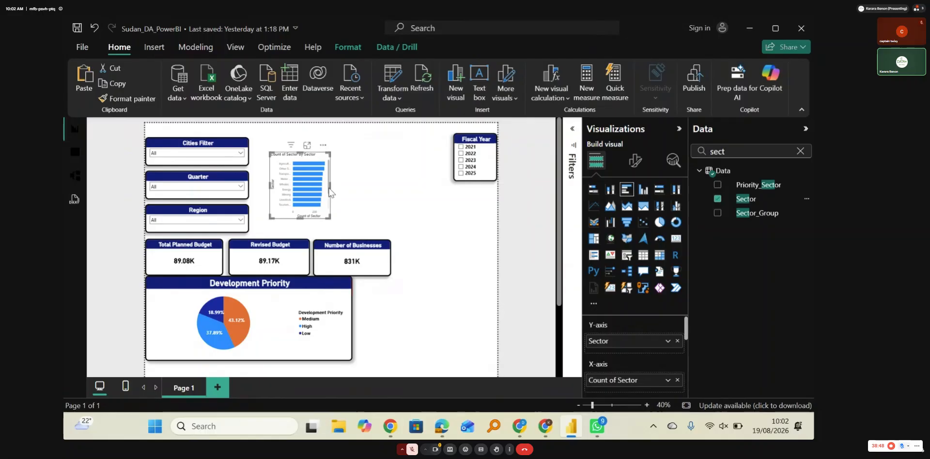
drag(330, 188, 420, 188)
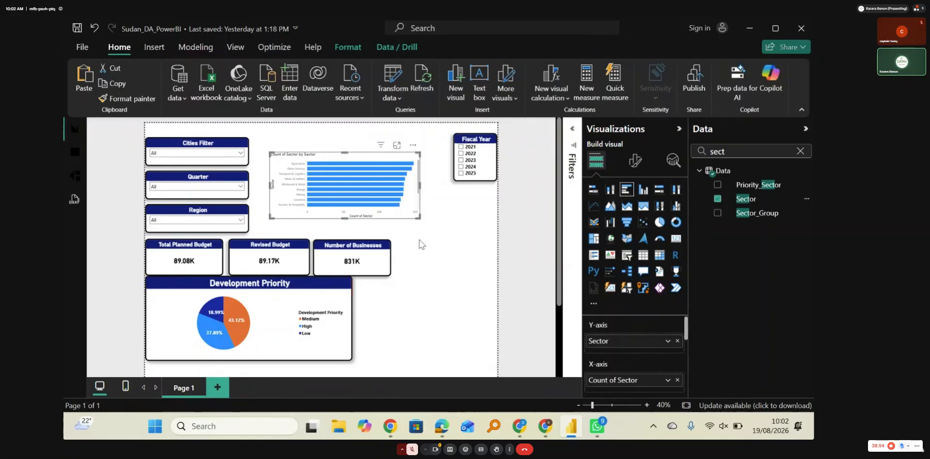
click(420, 241)
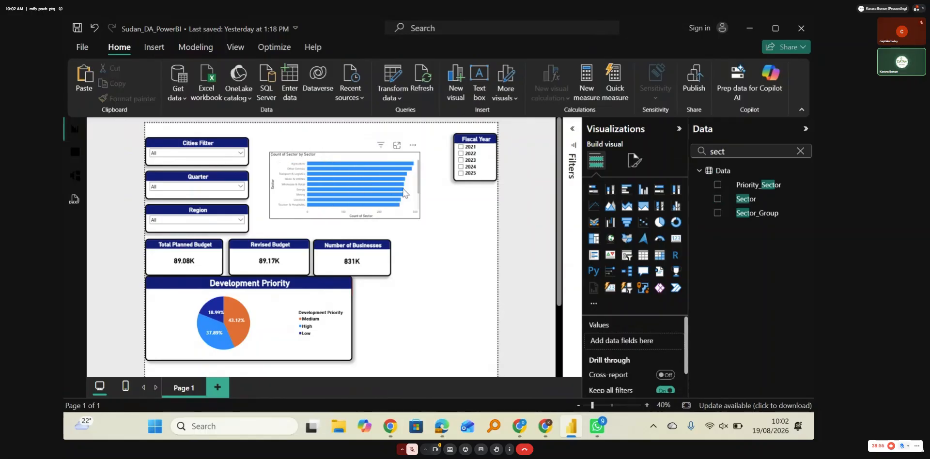
Step: Remove Sector from the bar chart's Y-axis and Count of Sector from its X-axis
click(354, 179)
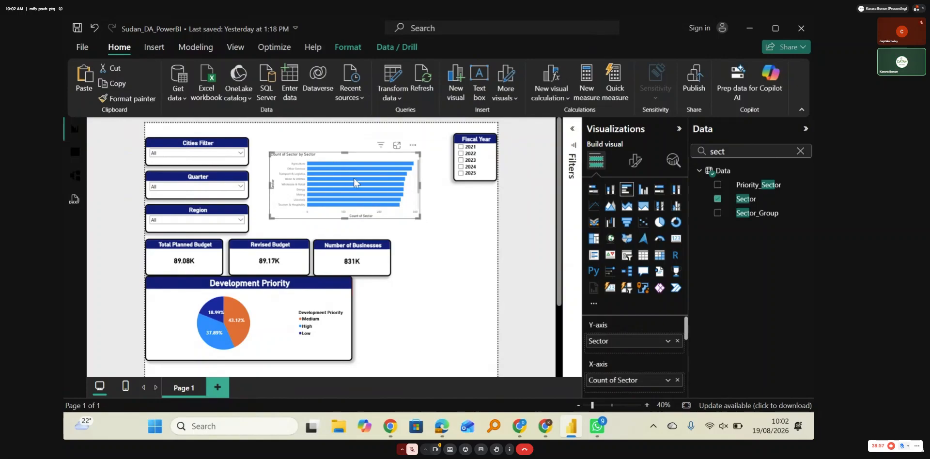
click(677, 341)
click(678, 376)
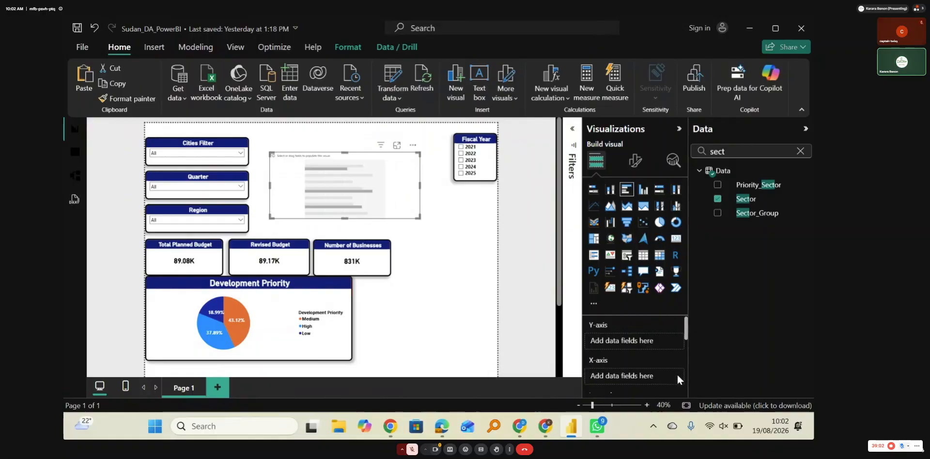
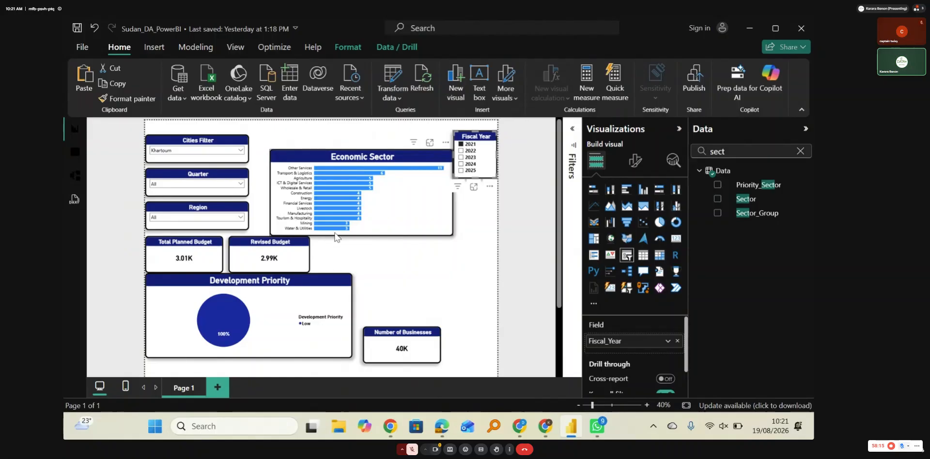
Step: Filter the report by fiscal years 2023, 2024 and 2025 in turn to compare sector counts, and clear the year selection
mouse_move(316, 227)
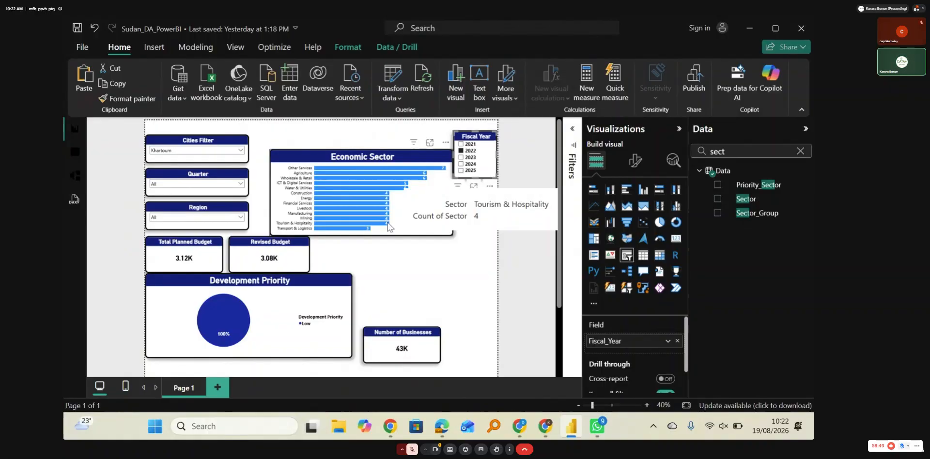
click(460, 158)
mouse_move(333, 230)
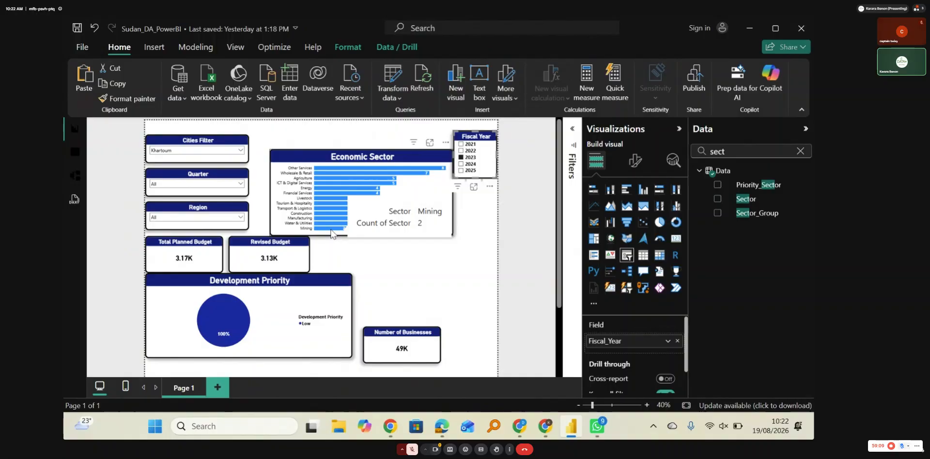
click(462, 158)
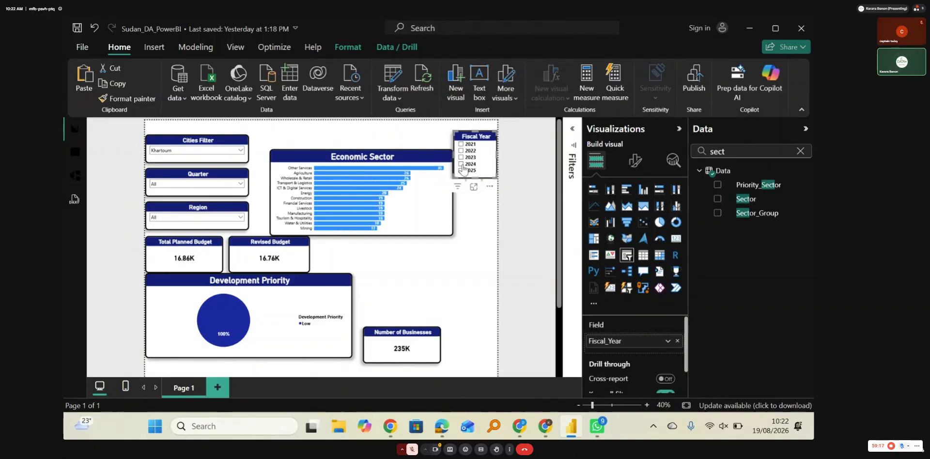
click(463, 166)
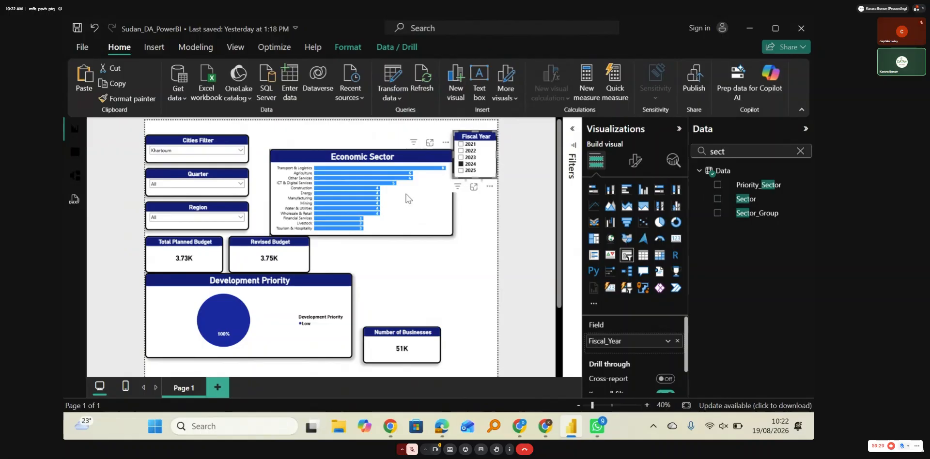
click(462, 164)
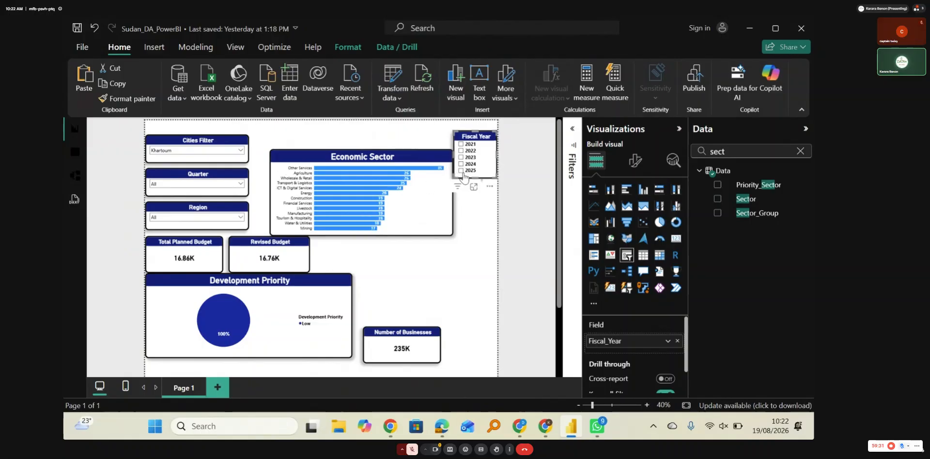
click(461, 170)
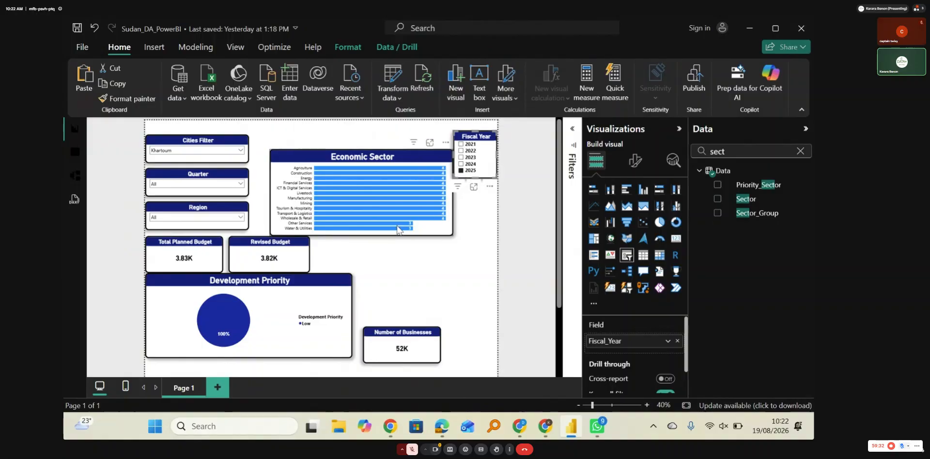
scroll(401, 230, down, 1)
scroll(399, 230, up, 1)
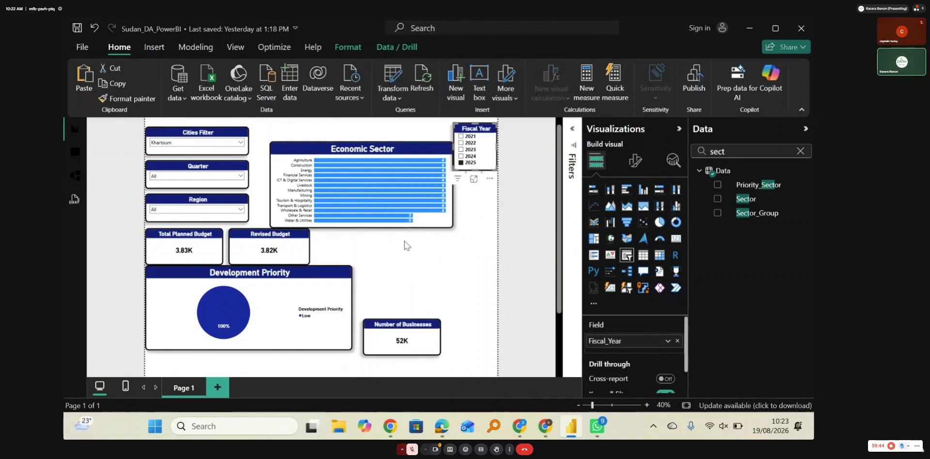
click(461, 163)
click(428, 232)
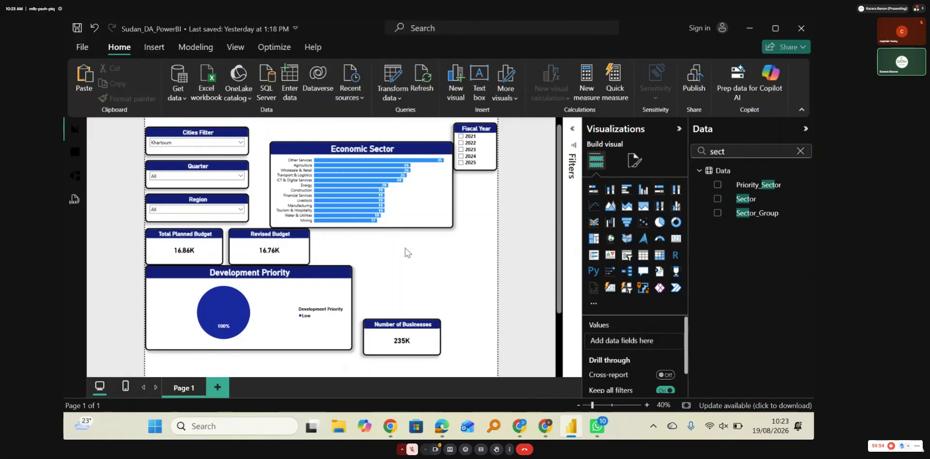
Step: Clear the Khartoum selection in the Cities Filter slicer so that all cities are included
click(194, 142)
scroll(173, 179, down, 3)
click(171, 182)
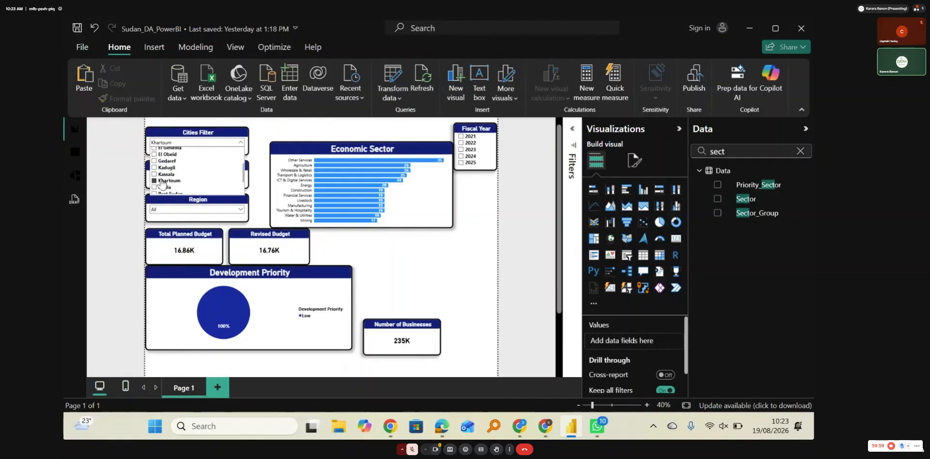
click(413, 268)
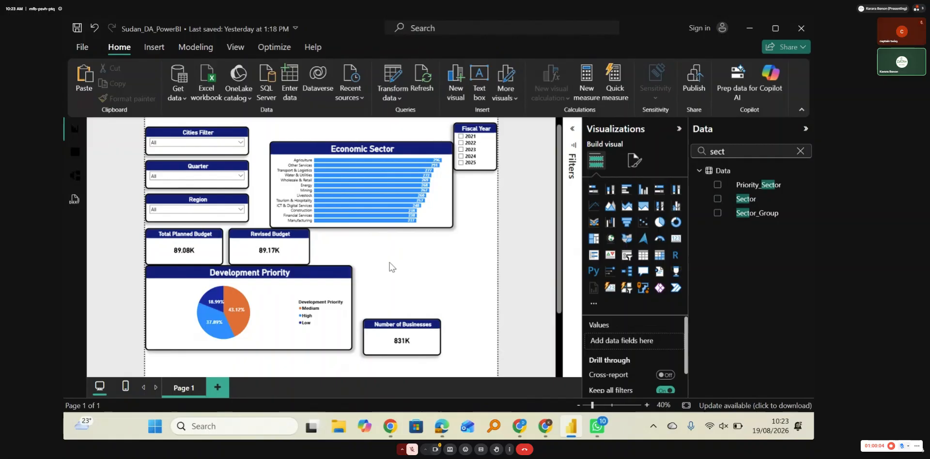
Step: Place the Number of Businesses card beside Revised Budget and shift the Economic Sector chart up toward the Cities Filter slicer
drag(418, 343, 368, 252)
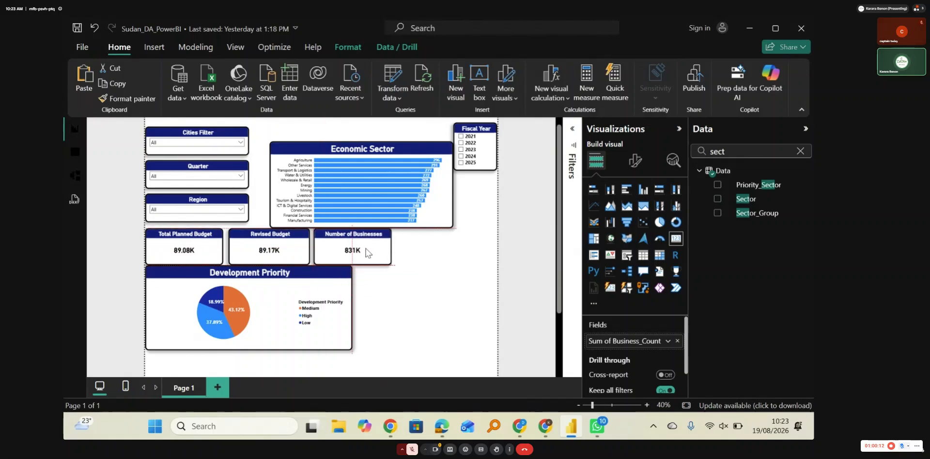
click(400, 288)
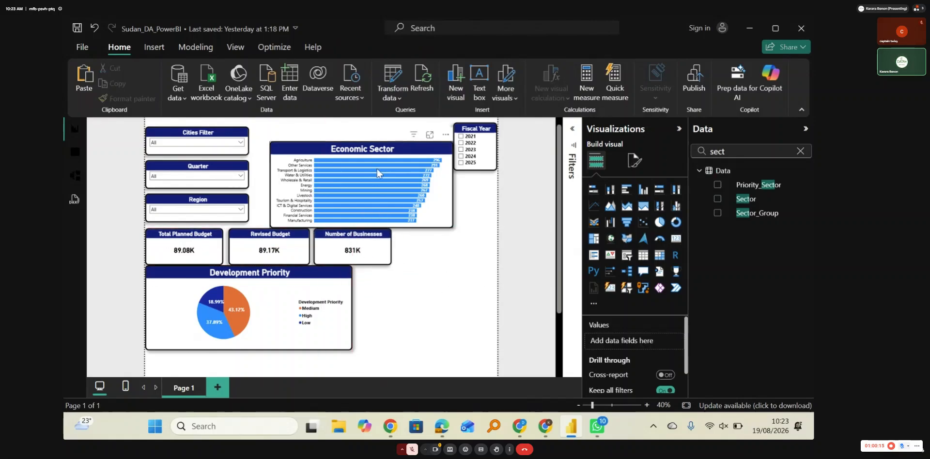
drag(352, 137, 338, 123)
click(437, 266)
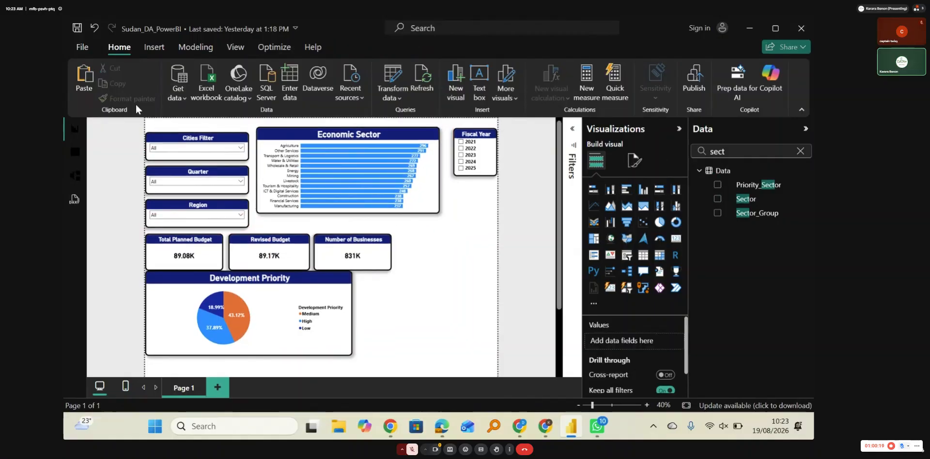
Step: Examine the Economic_Output column and its neighbouring columns in the Data table, and return to the report page
click(74, 155)
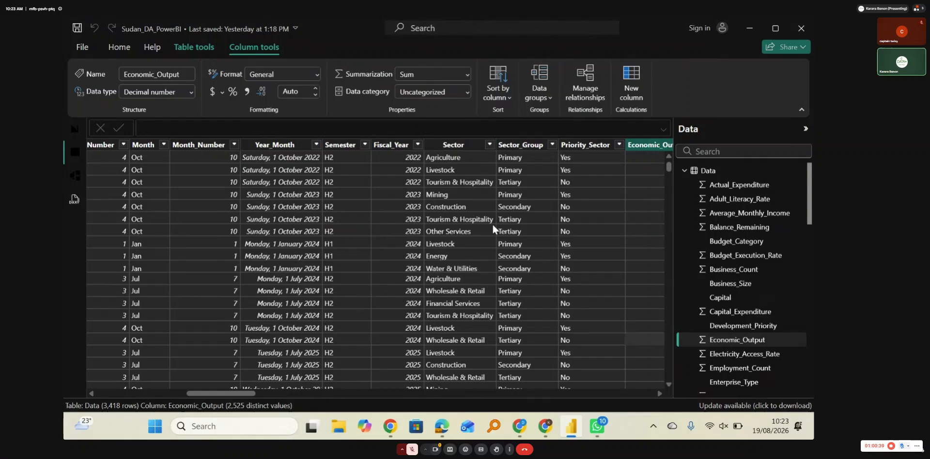
scroll(493, 230, right, 3)
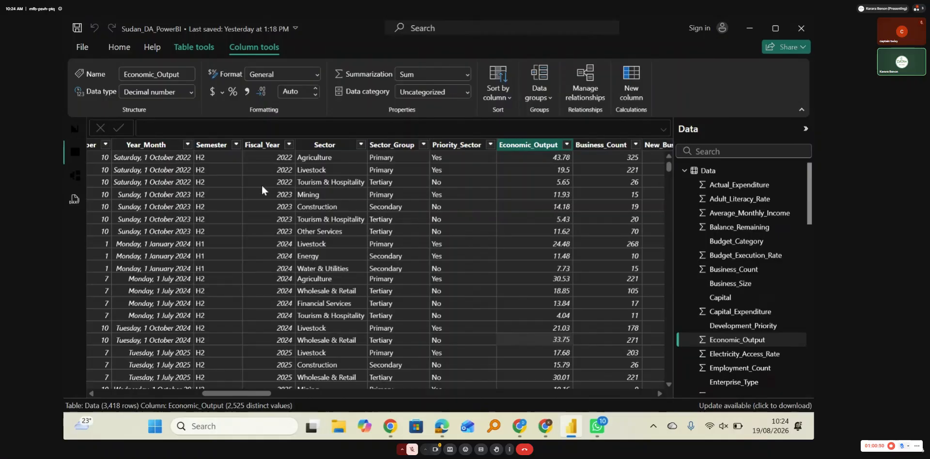
scroll(260, 184, right, 6)
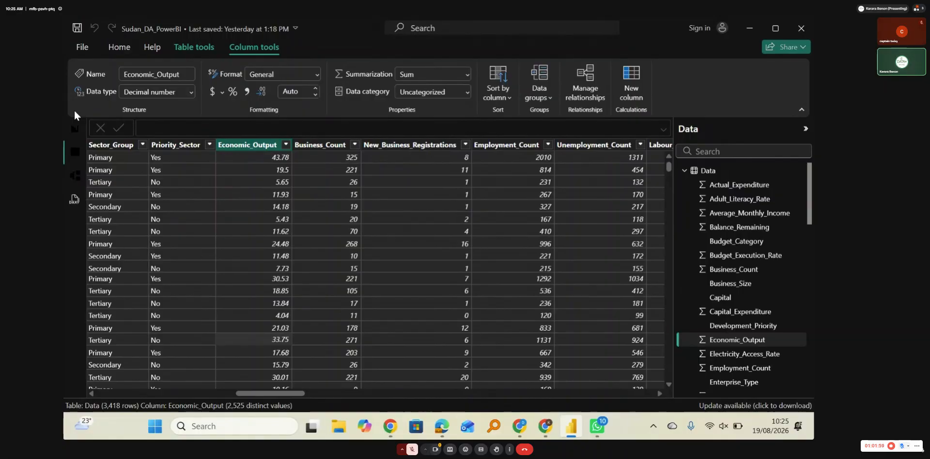
click(75, 129)
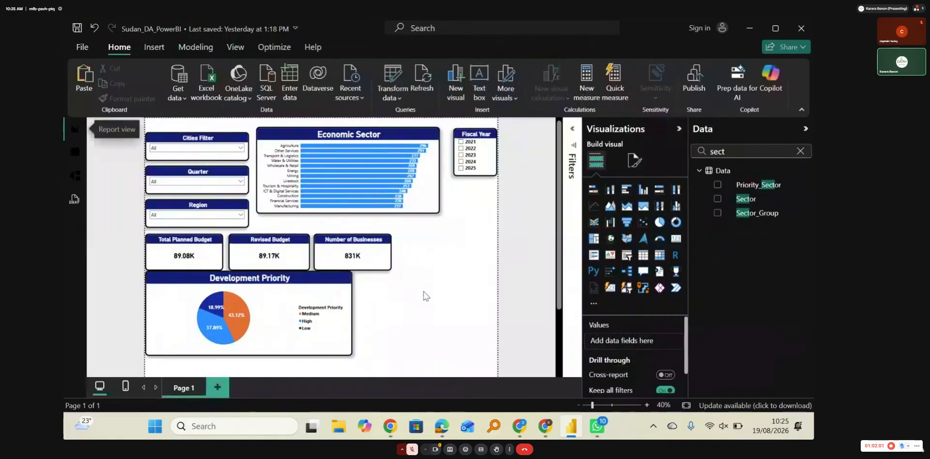
Step: Add an empty clustered column chart beside the Development Priority chart and enlarge it to fill the space below the cards
click(644, 194)
drag(474, 190, 488, 347)
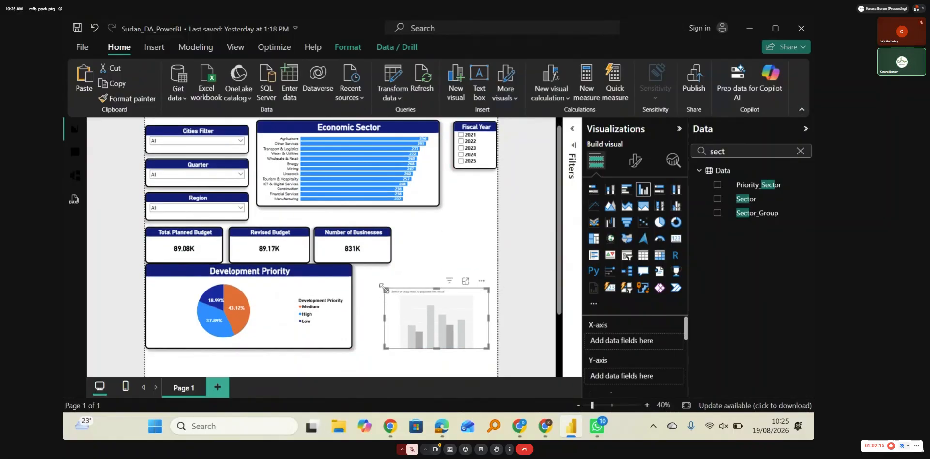
drag(381, 286, 364, 274)
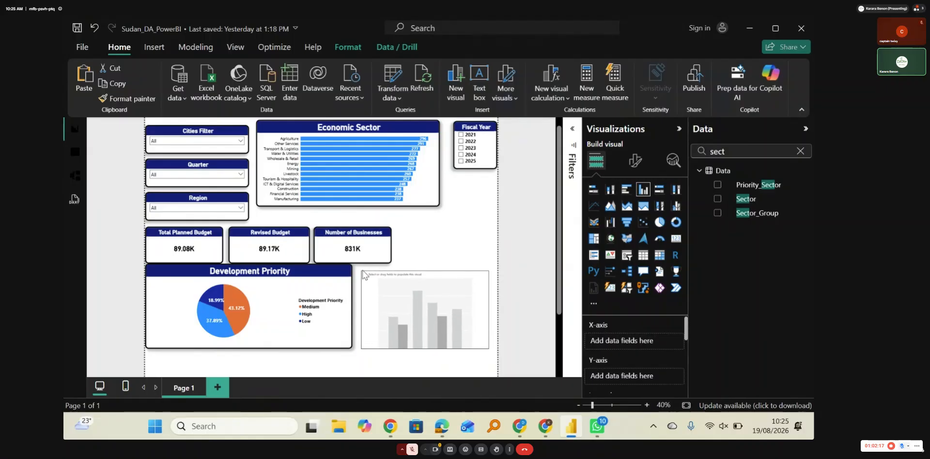
drag(422, 295, 423, 291)
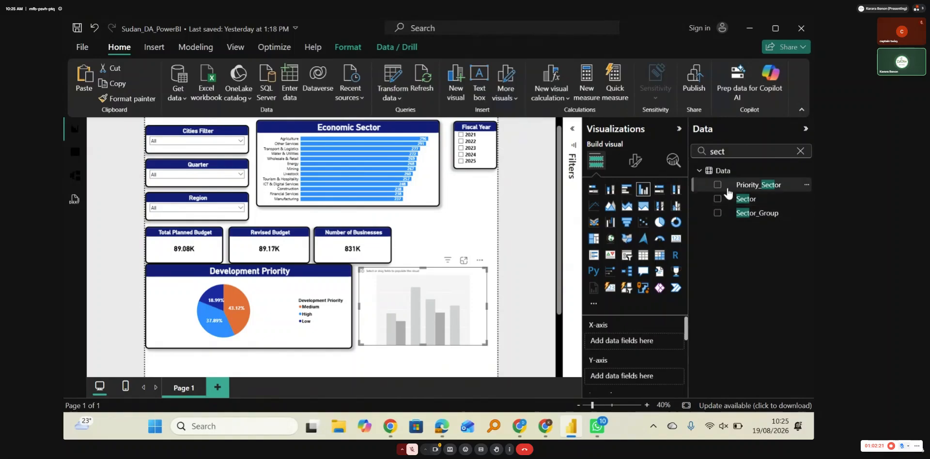
Step: Find the Economic_Output field and assign it to the column chart's Y-axis
click(736, 153)
key(BackSpace)
key(BackSpace)
key(BackSpace)
key(BackSpace)
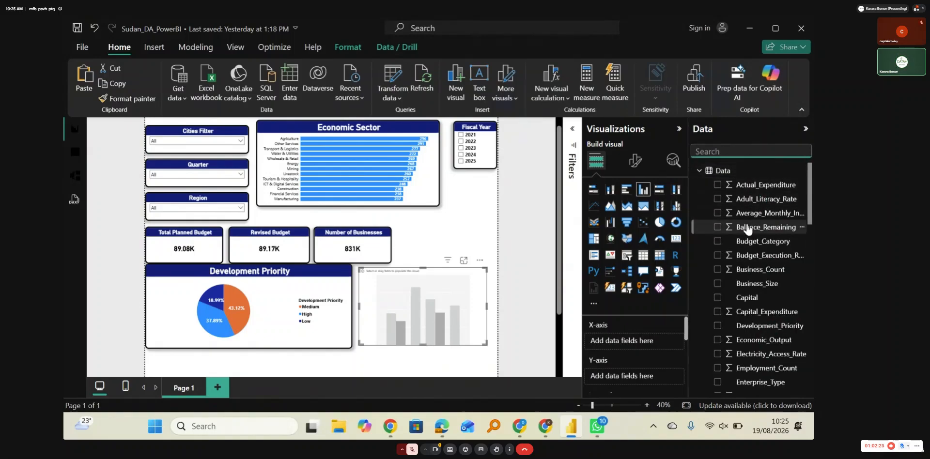
text(economi)
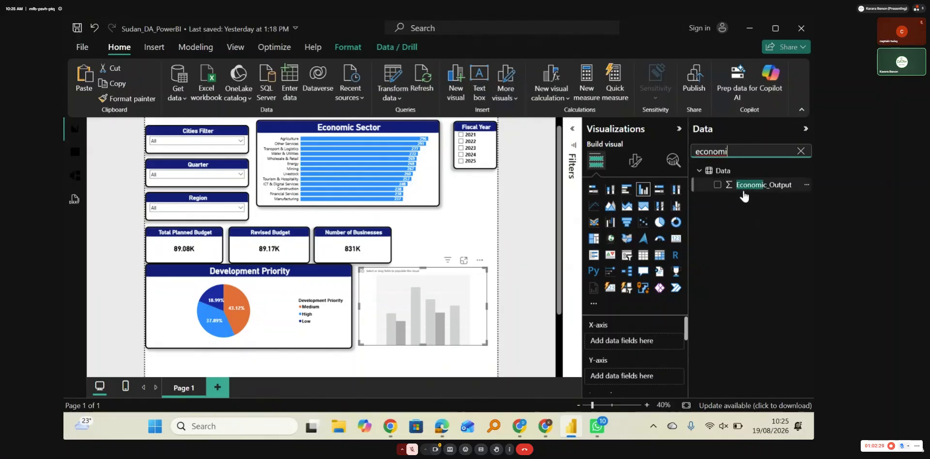
drag(742, 189, 620, 376)
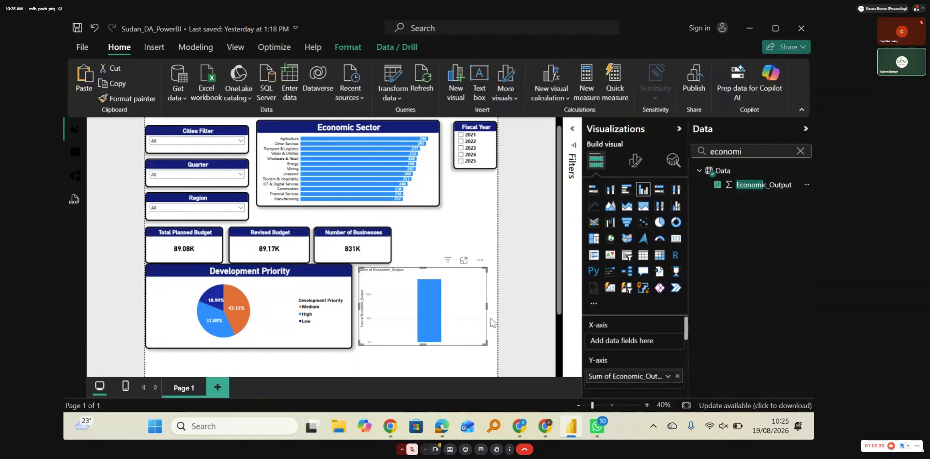
Step: Find the Capital field of the Data table and assign it to the column chart's X-axis
click(775, 151)
key(BackSpace)
key(BackSpace)
key(BackSpace)
key(BackSpace)
key(BackSpace)
key(BackSpace)
key(BackSpace)
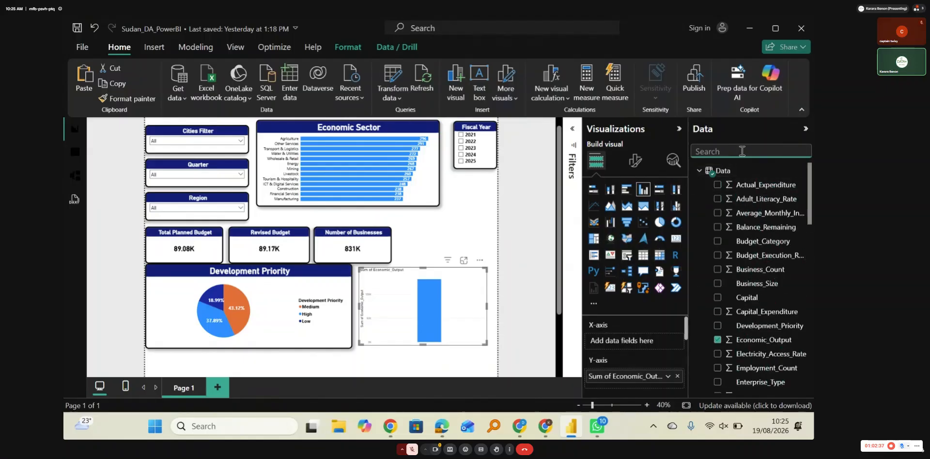
text(capit)
drag(761, 186, 634, 341)
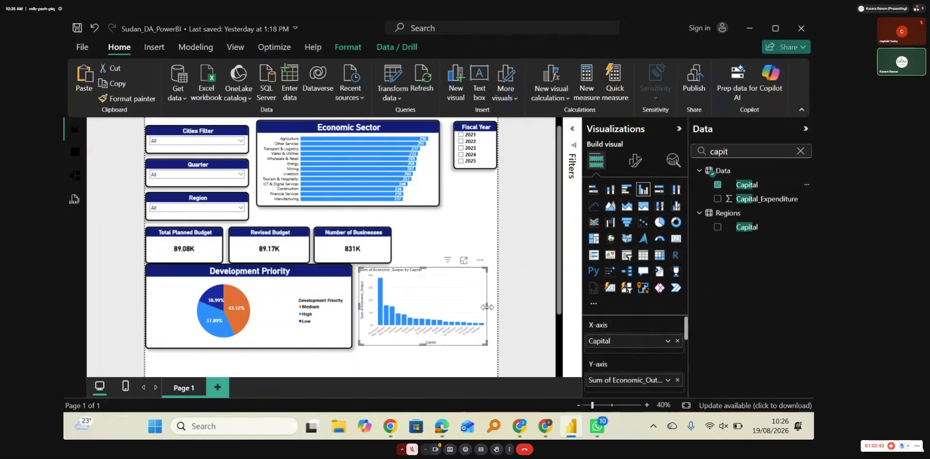
Step: Widen the column chart to the page edge and narrow the Development Priority chart to free space between them
drag(486, 307, 496, 307)
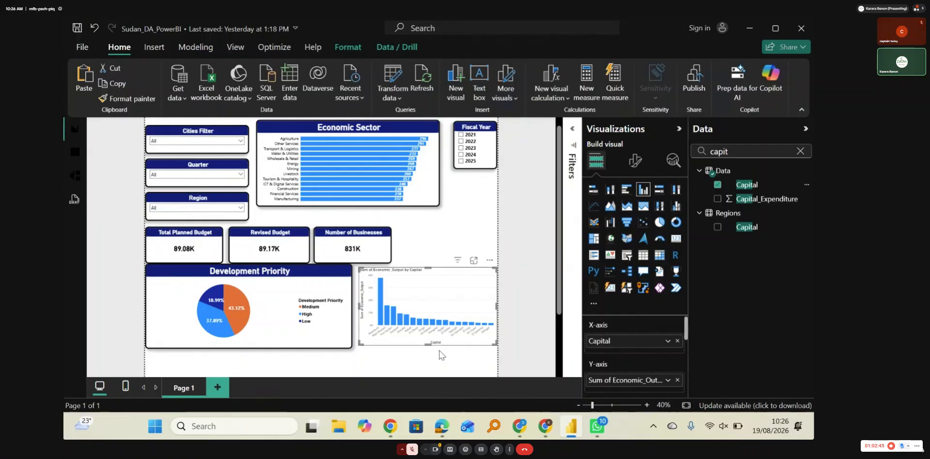
click(342, 305)
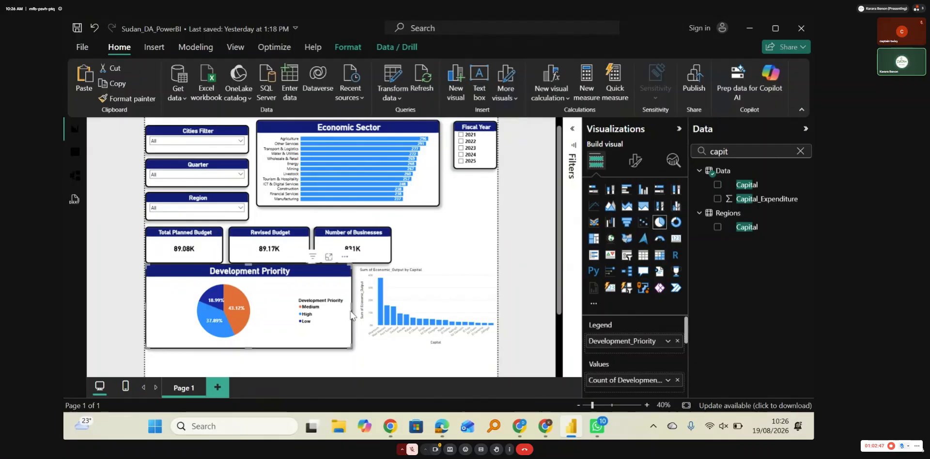
drag(352, 311, 289, 309)
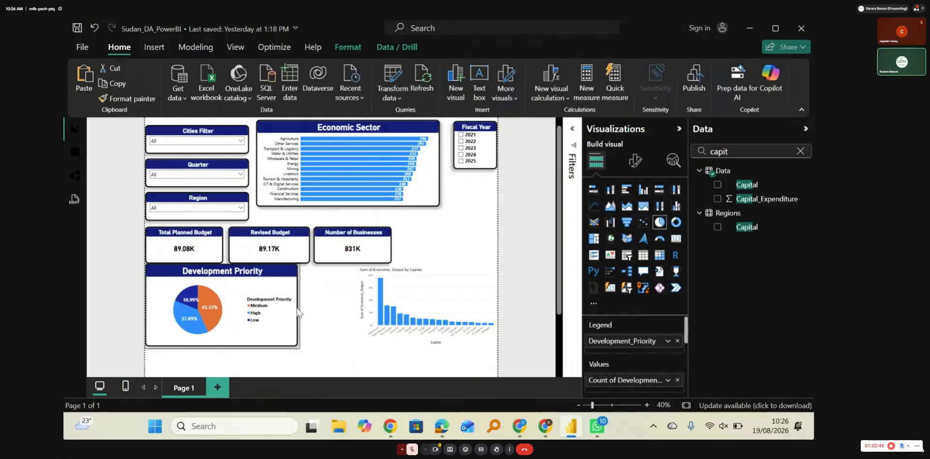
Step: Move the column chart next to the Development Priority chart and enlarge it downward and across to near the page edge
drag(435, 310, 385, 314)
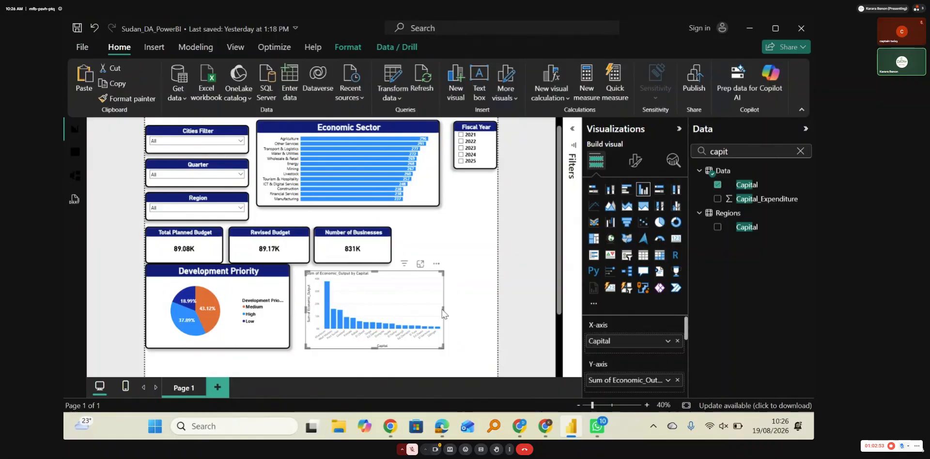
drag(442, 310, 493, 311)
scroll(426, 310, down, 1)
drag(399, 309, 400, 366)
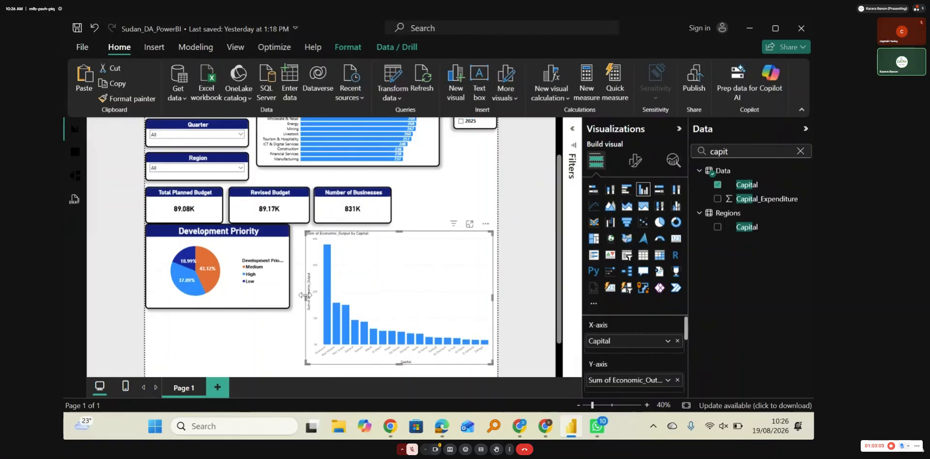
drag(305, 295, 295, 295)
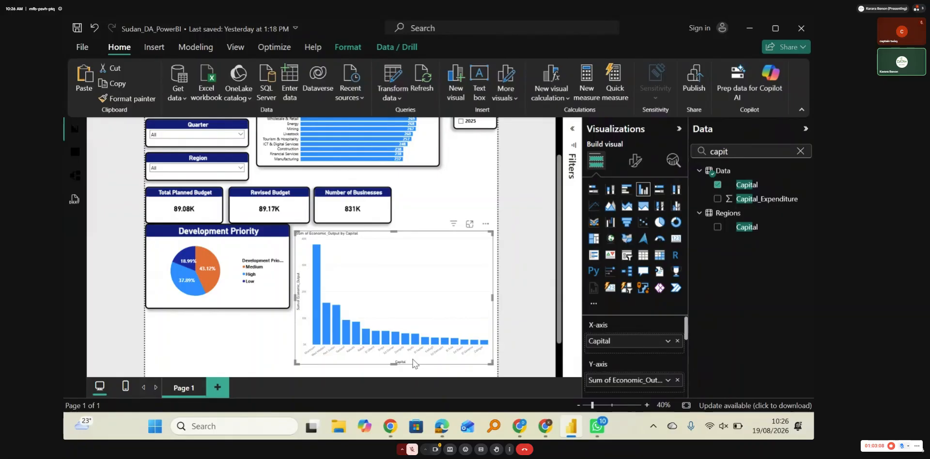
Step: Copy the Economic Sector chart's formatting onto the column chart and extend that chart downward and toward the Development Priority chart
click(430, 154)
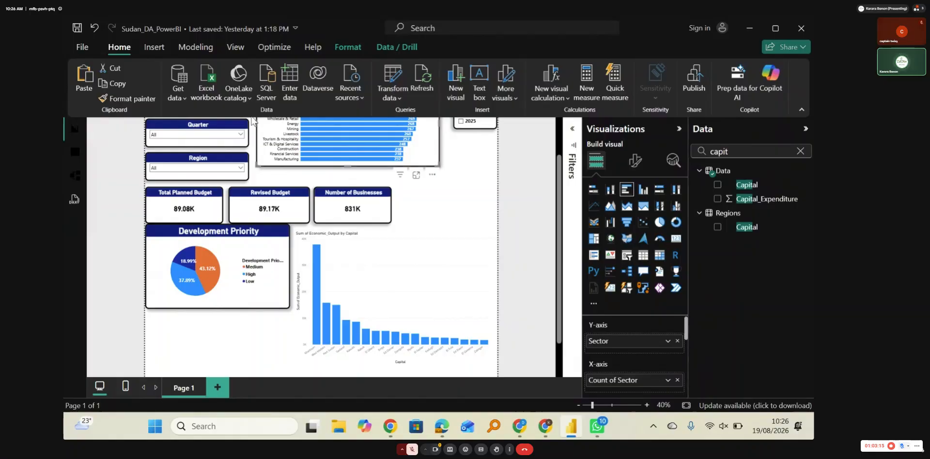
click(118, 99)
click(390, 294)
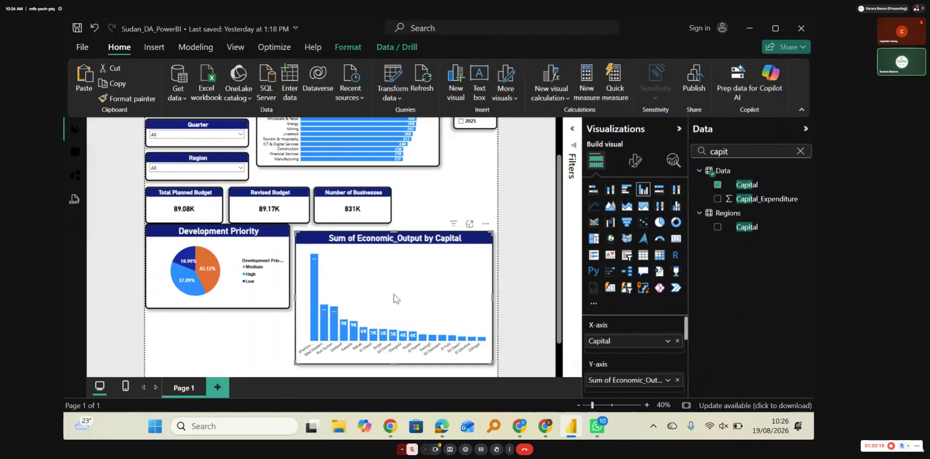
drag(395, 362, 395, 383)
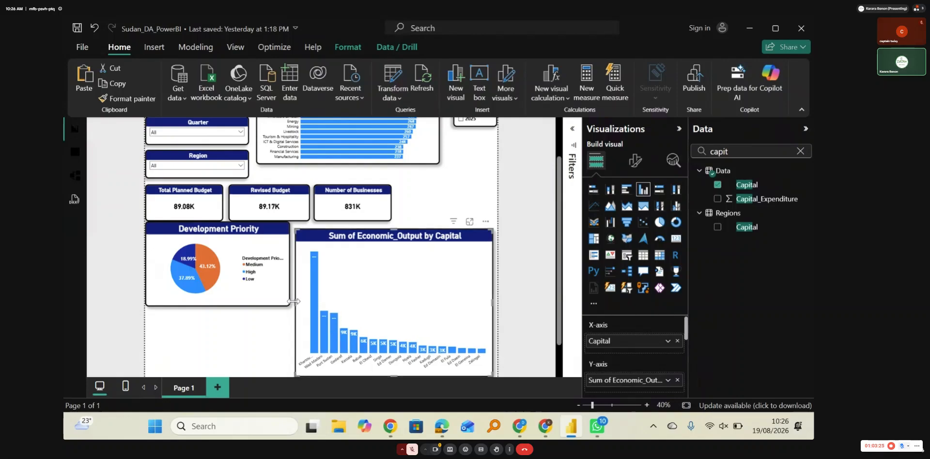
drag(293, 301, 289, 302)
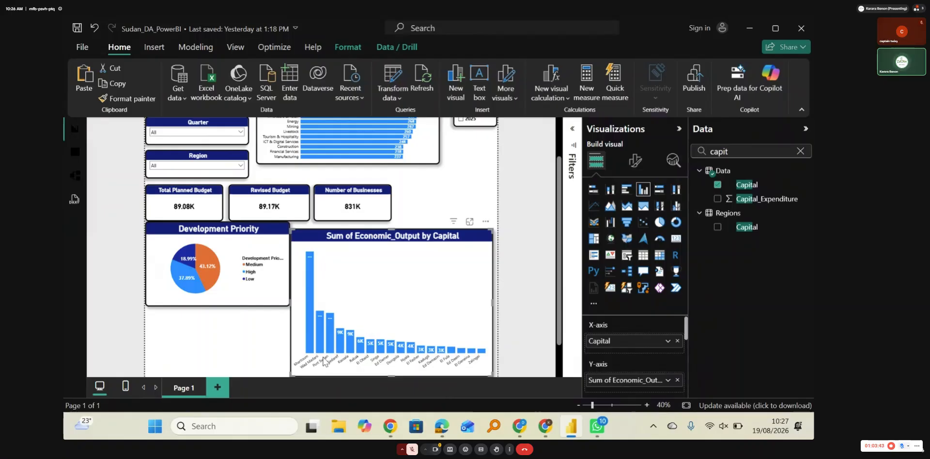
Step: Remove "Sum of" and the underscore from the column chart's title so it reads "Economic Output by Capital"
mouse_move(332, 334)
mouse_move(319, 321)
click(634, 161)
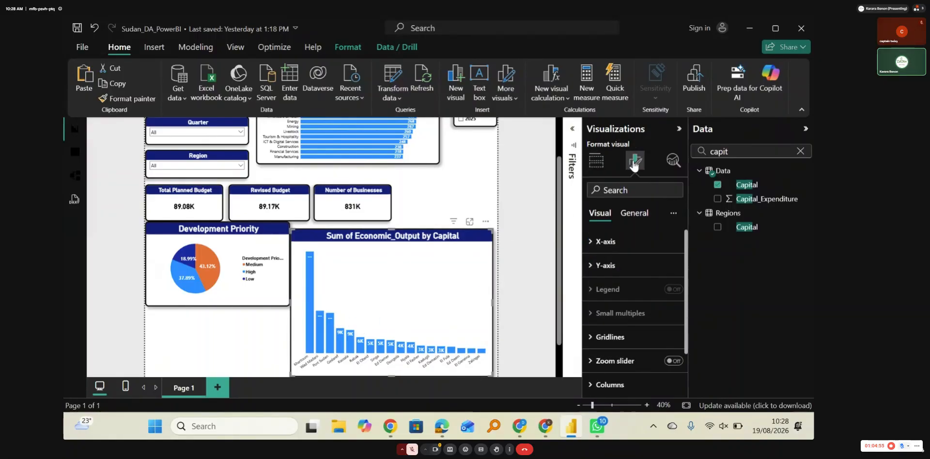
click(634, 214)
click(605, 267)
click(623, 325)
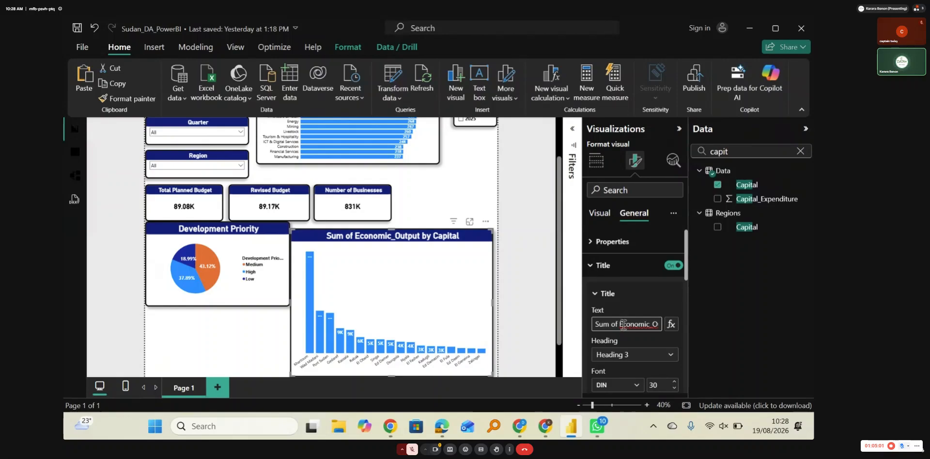
key(BackSpace)
key(BackSpace)
key(BackSpace)
key(BackSpace)
key(BackSpace)
key(BackSpace)
key(BackSpace)
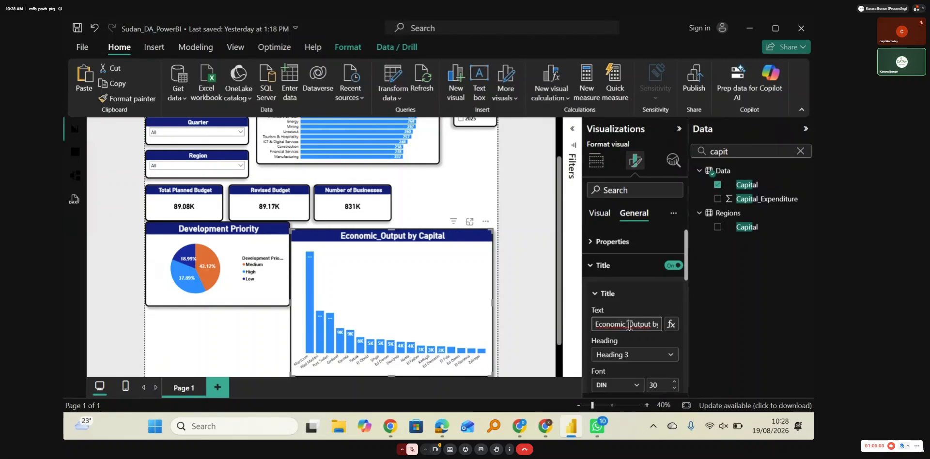
key(BackSpace)
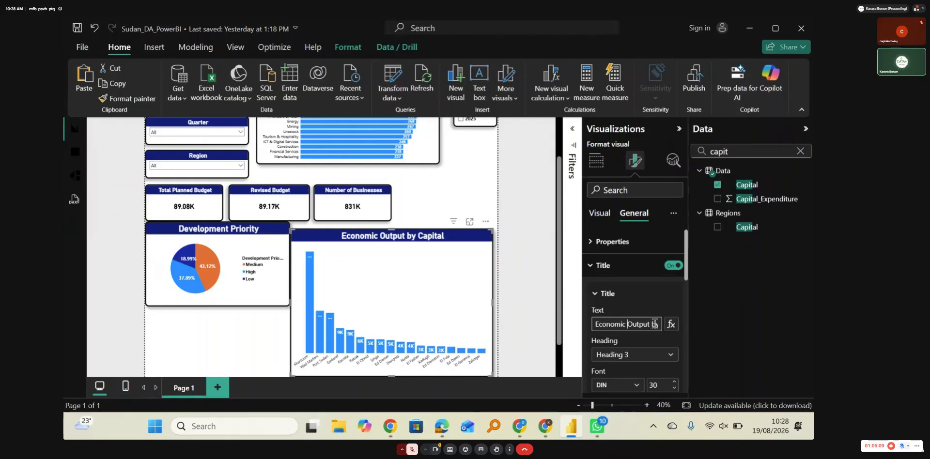
Step: Replace the last word of the column chart's title with "City", making it "Economic Output by City"
click(655, 327)
key(Right)
key(Right)
key(Right)
key(Right)
key(Right)
key(Right)
key(Right)
key(Right)
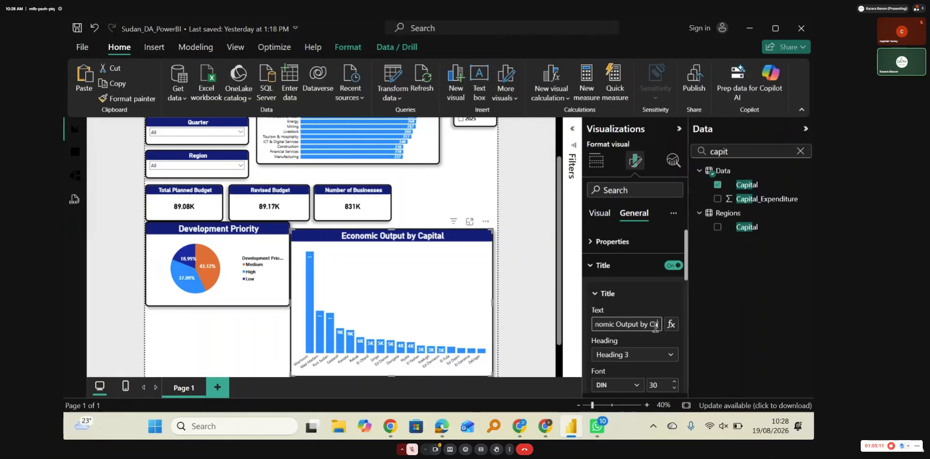
key(BackSpace)
key(BackSpace)
key(BackSpace)
key(BackSpace)
key(BackSpace)
key(BackSpace)
key(BackSpace)
text(Ci)
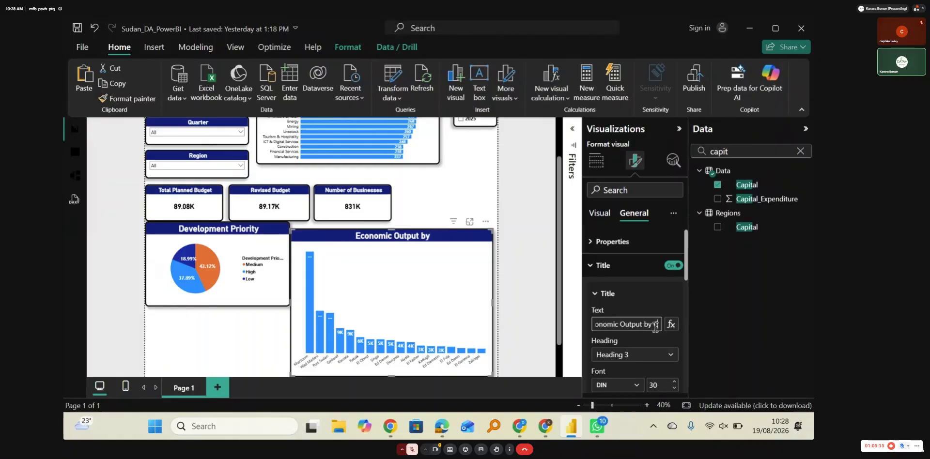
text(ty)
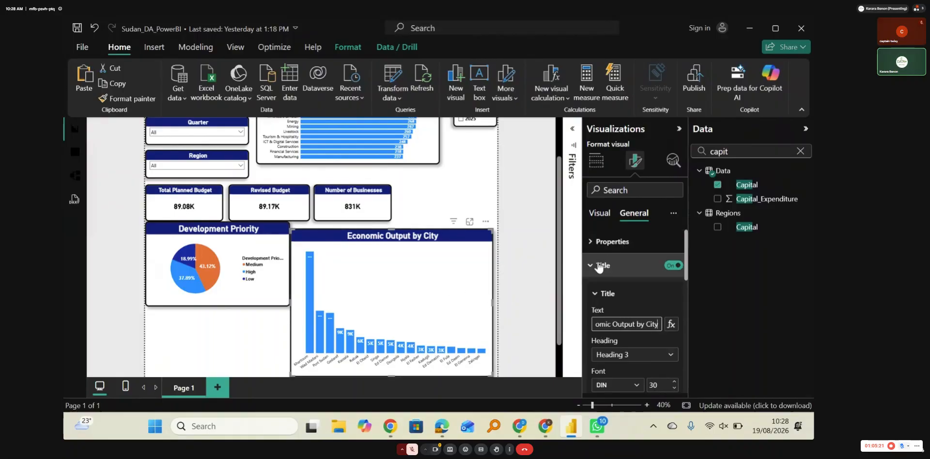
Step: Open the column chart's data format settings and apply them to Sum of Economic_Output
scroll(638, 324, down, 5)
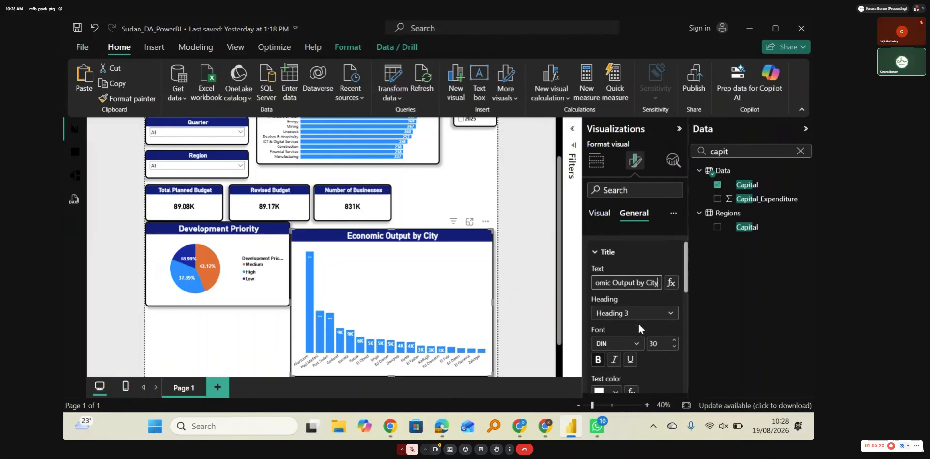
scroll(640, 328, down, 2)
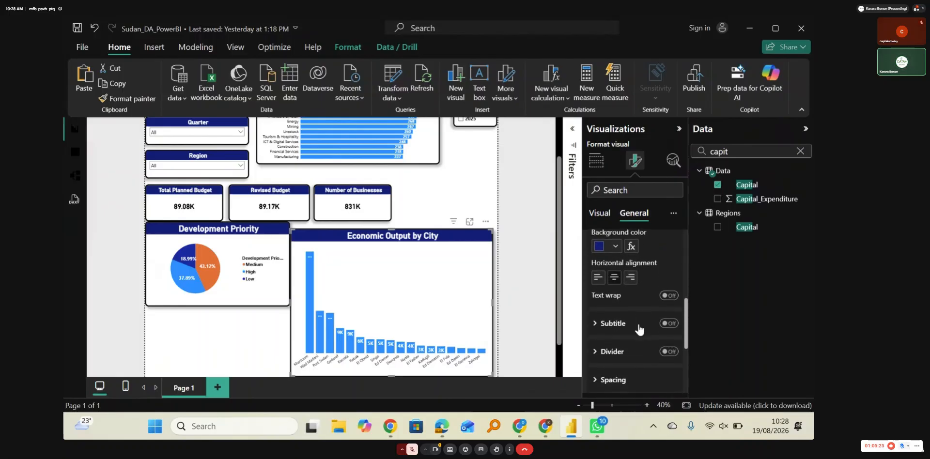
scroll(638, 322, up, 7)
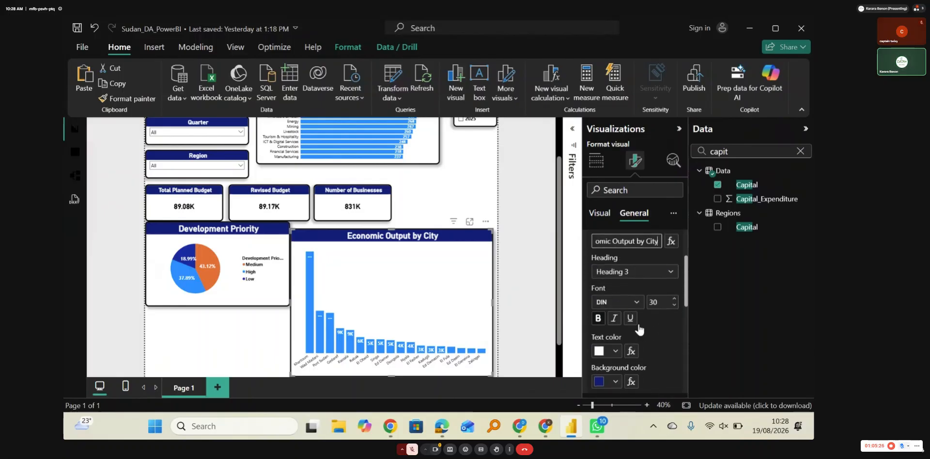
click(595, 269)
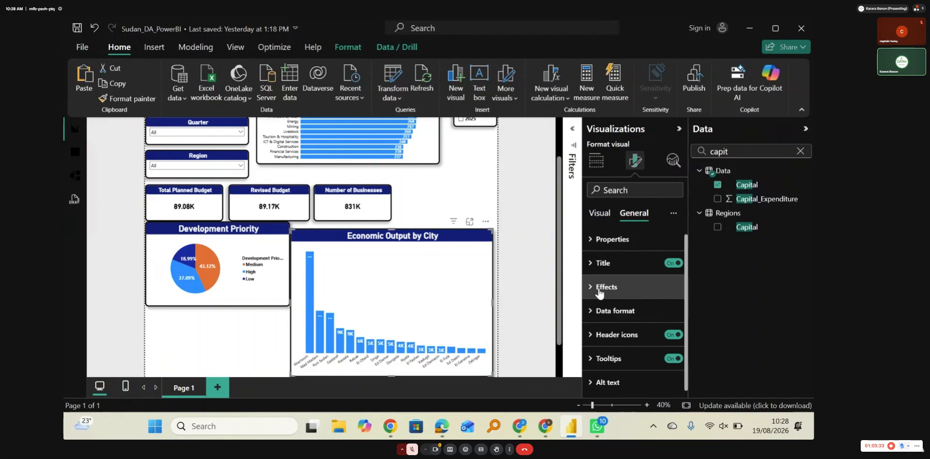
click(599, 310)
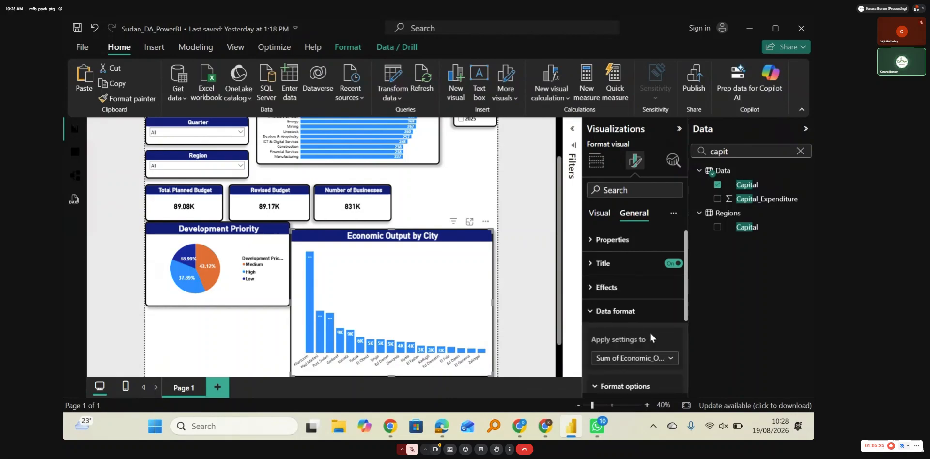
scroll(650, 335, down, 3)
click(669, 286)
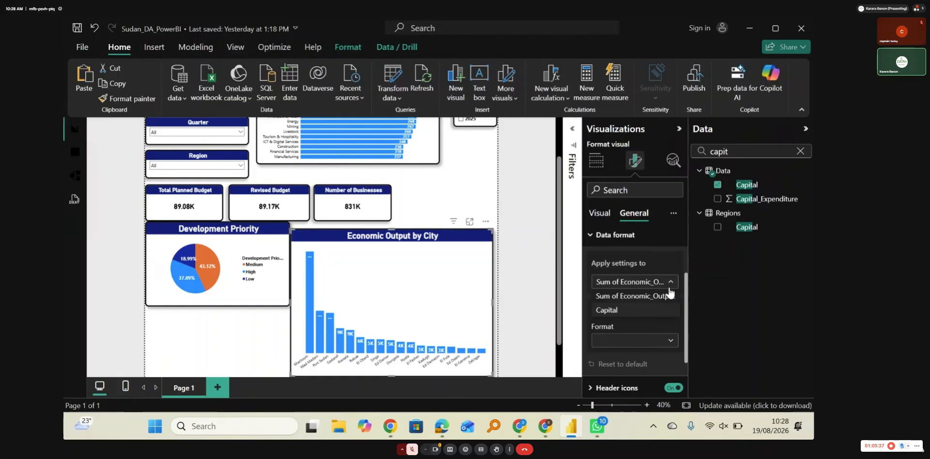
click(625, 295)
Step: Try the Percentage, Whole number, Decimal number and General formats on the column chart's economic output values
click(653, 342)
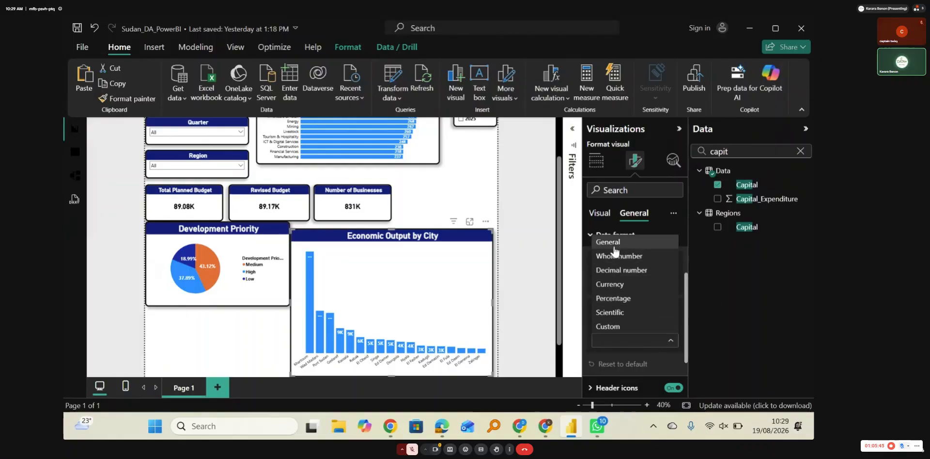
click(612, 298)
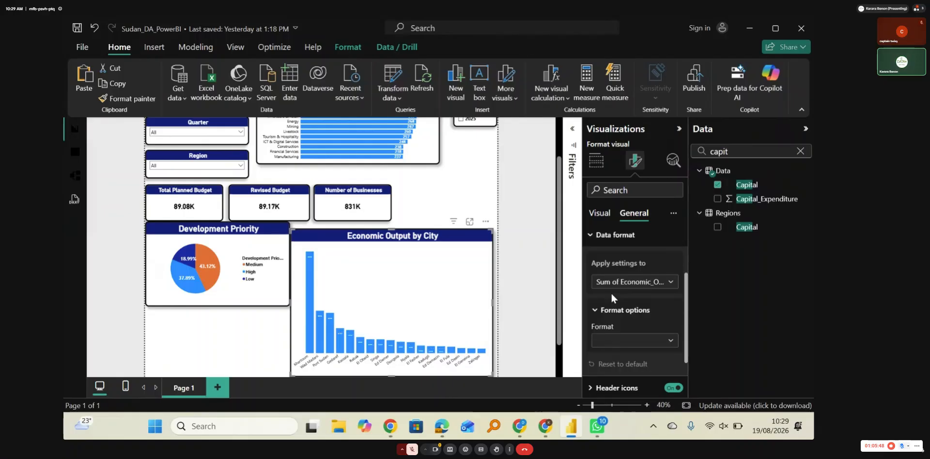
click(632, 340)
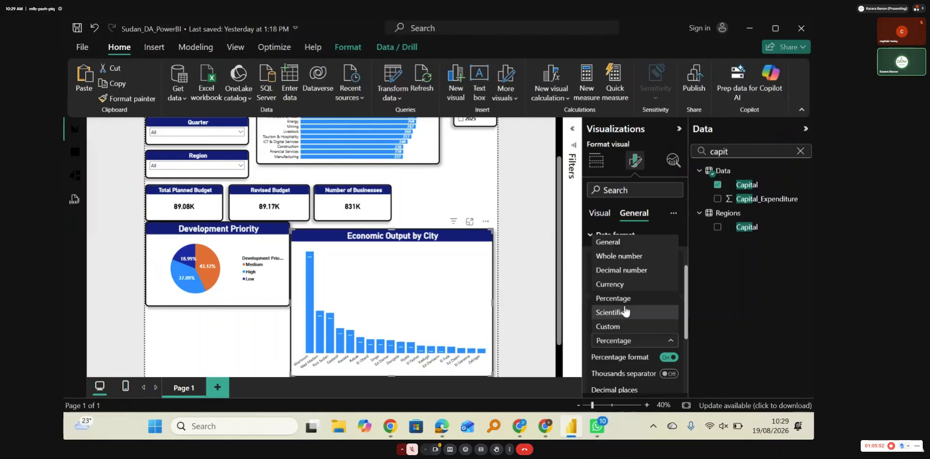
click(618, 261)
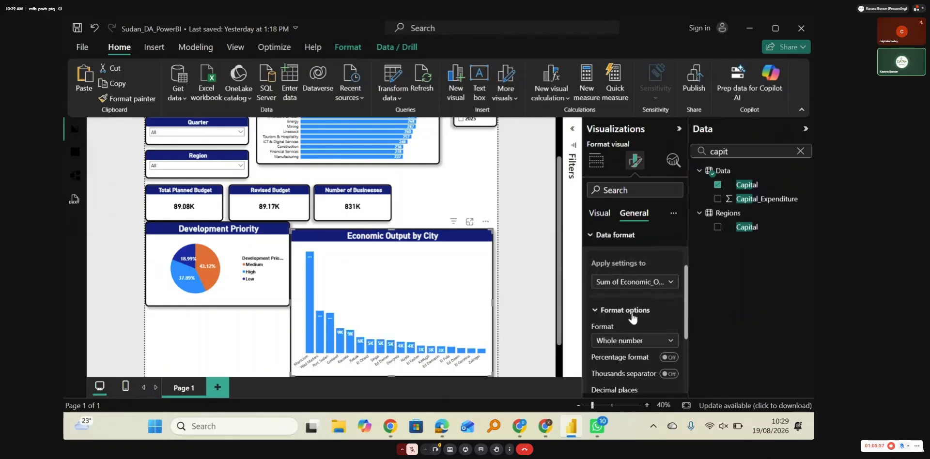
click(642, 342)
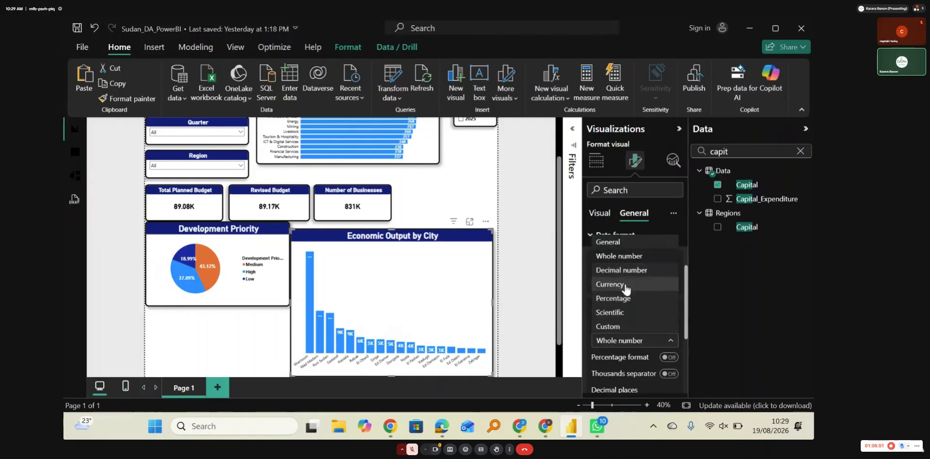
click(617, 272)
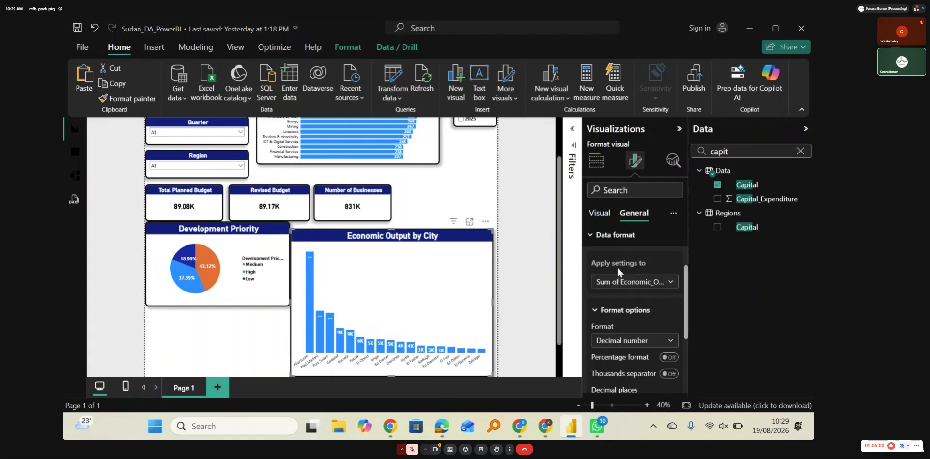
click(655, 343)
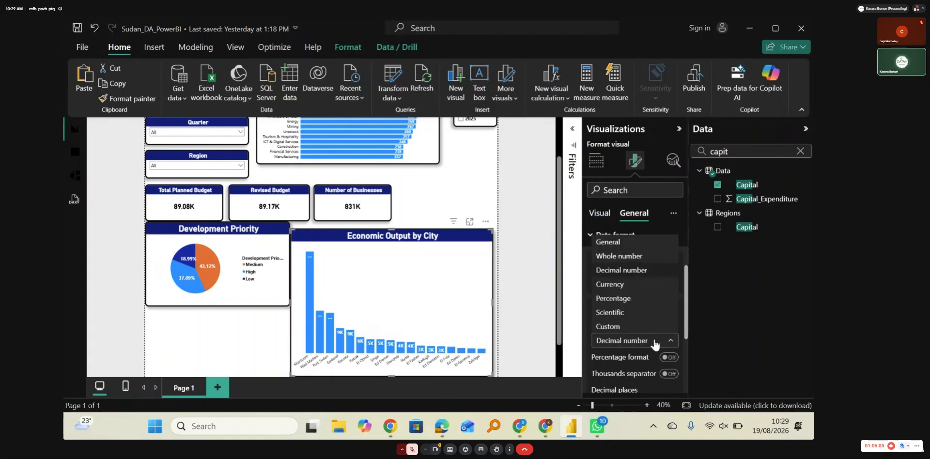
click(614, 245)
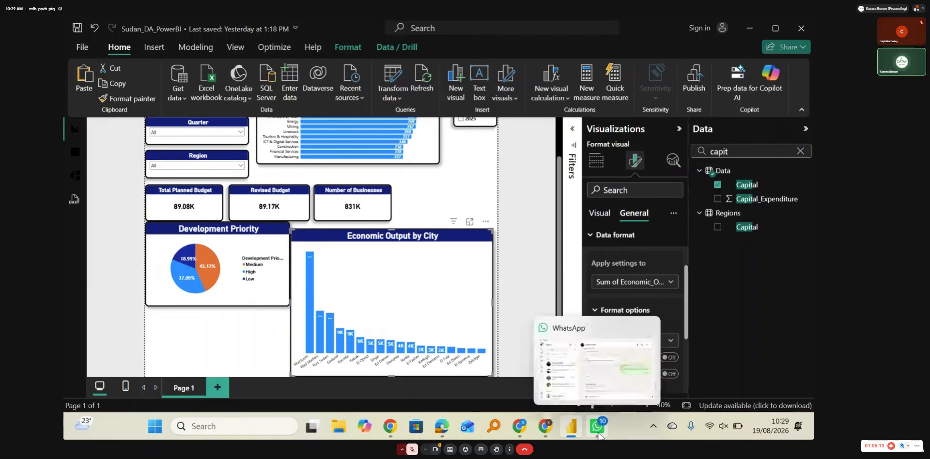
Step: Check the Economic_Output column in the data table, and set the column chart's economic output format to Whole number
click(76, 152)
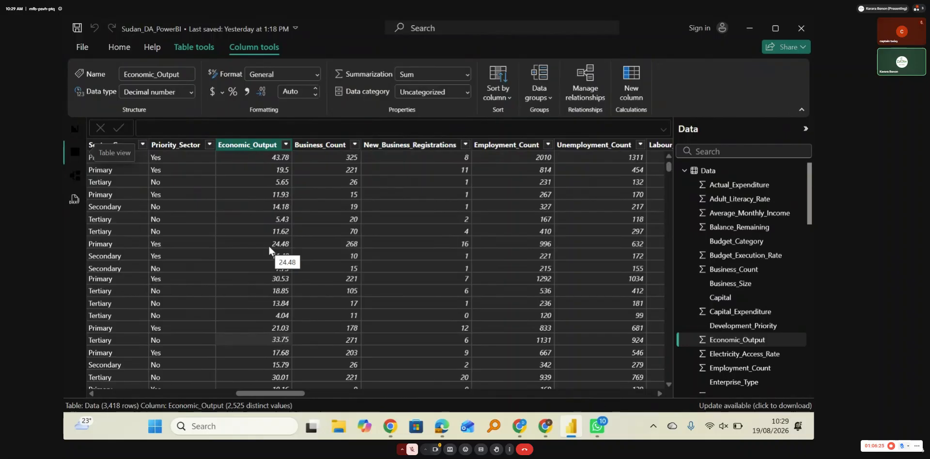
click(75, 129)
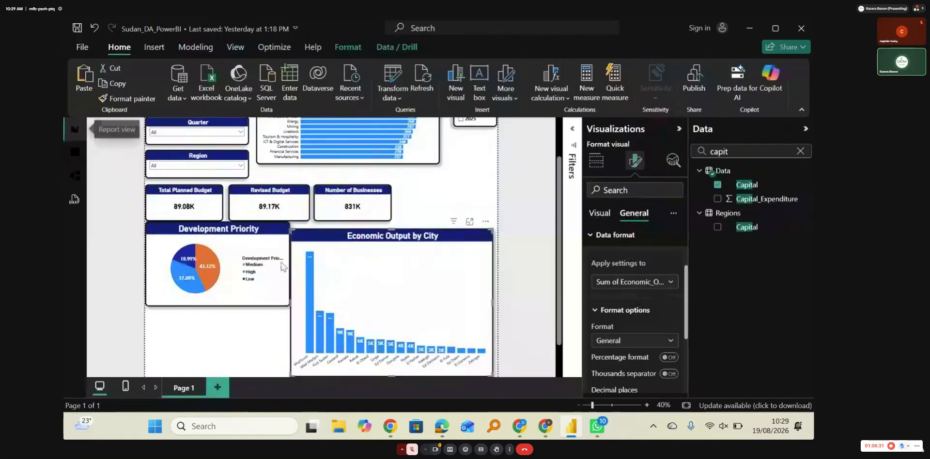
click(645, 342)
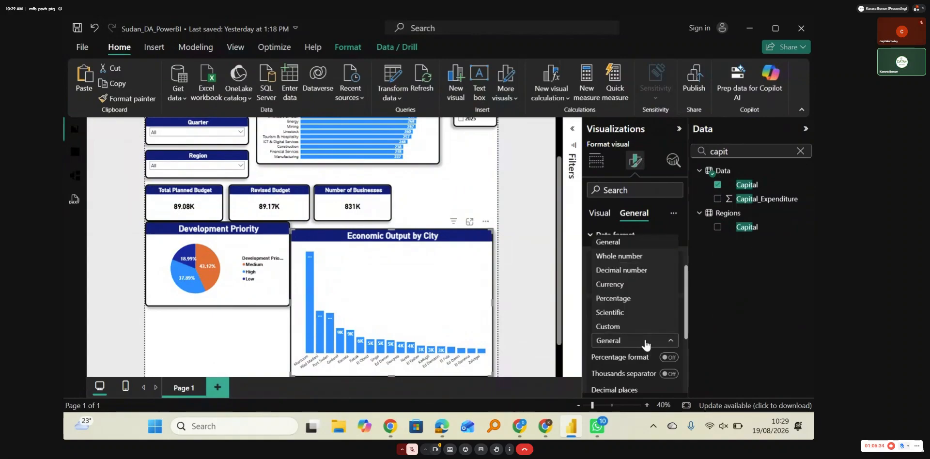
click(625, 256)
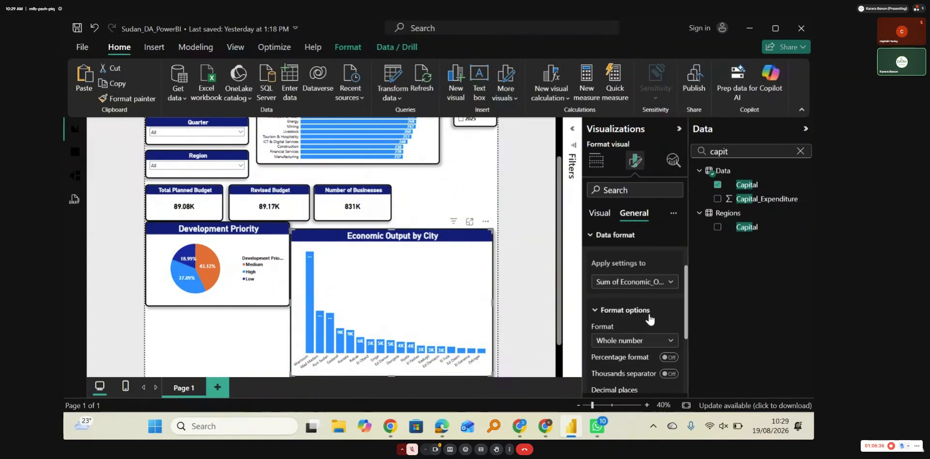
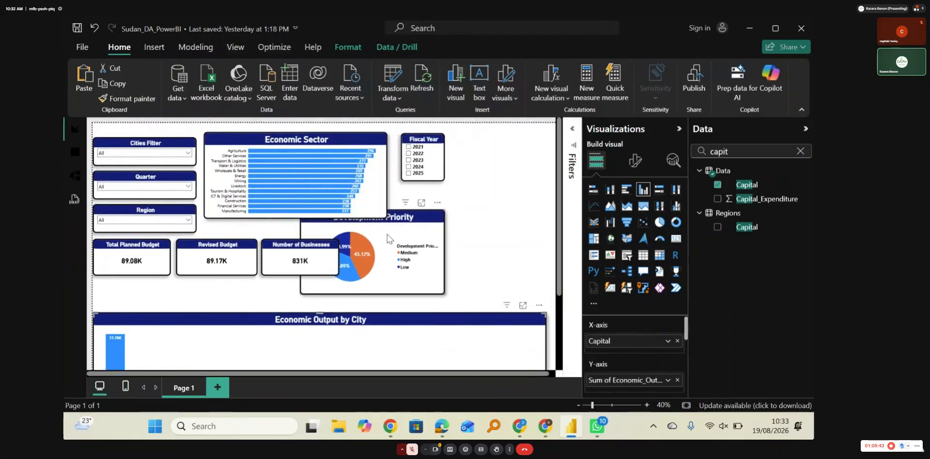
Step: Move the Development Priority pie chart clear of the KPI cards, below the Fiscal Year slicer, and widen it to the Economic Sector chart's edge
drag(387, 235, 493, 245)
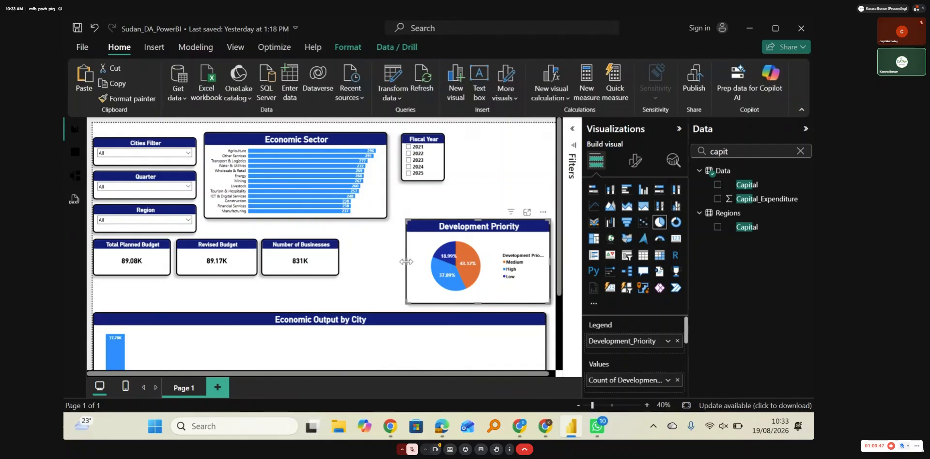
drag(406, 262, 387, 261)
click(358, 248)
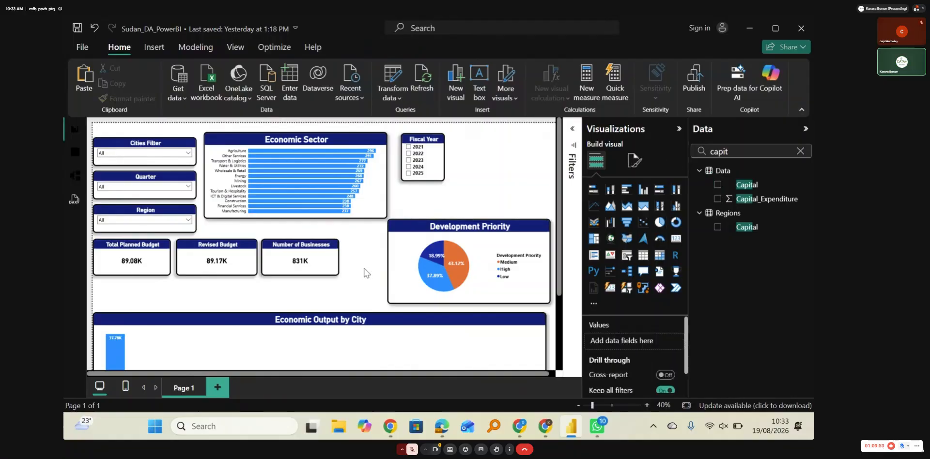
Step: Look over the whole report page layout, from the slicers and KPI cards to the Economic Output by City chart
scroll(364, 272, down, 2)
scroll(366, 273, up, 3)
scroll(484, 187, down, 2)
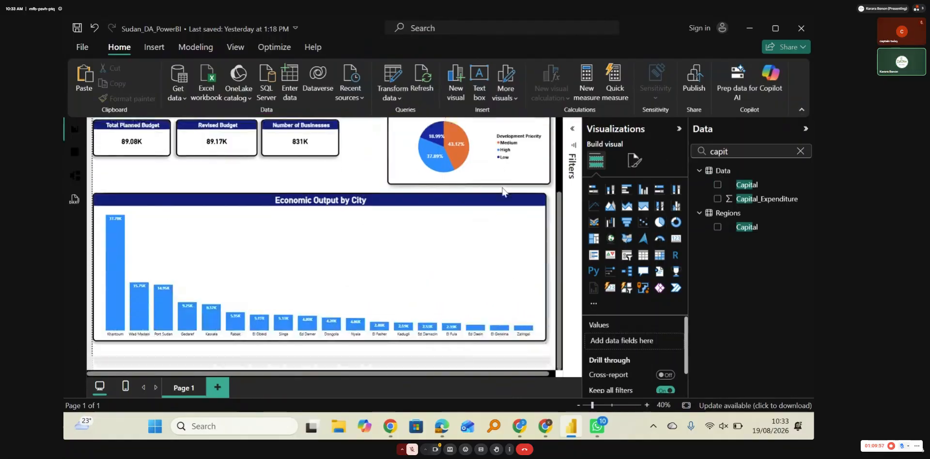
scroll(501, 190, up, 1)
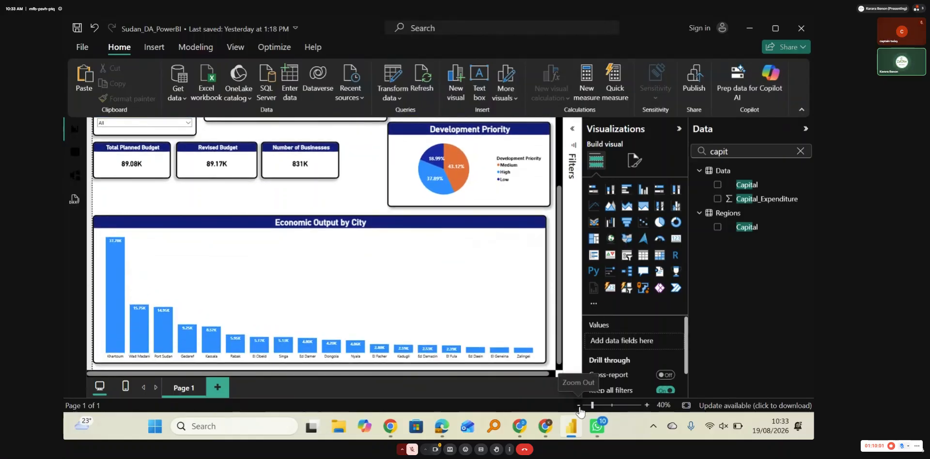
click(578, 406)
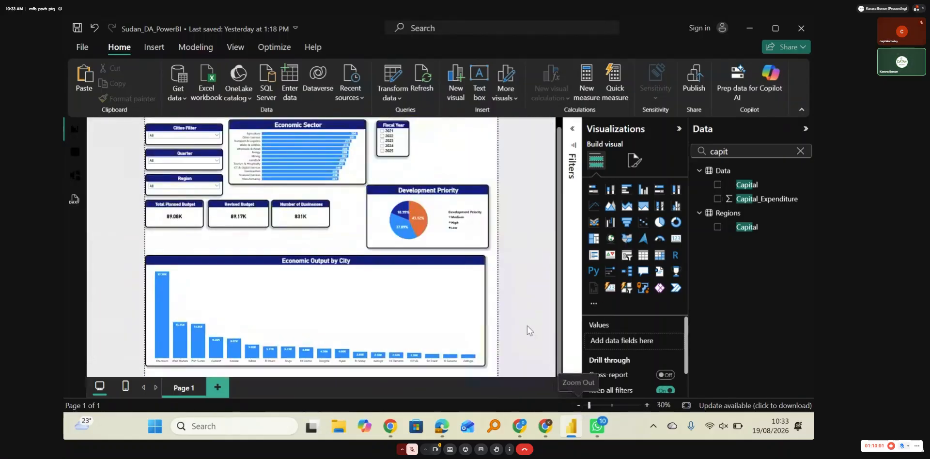
click(647, 404)
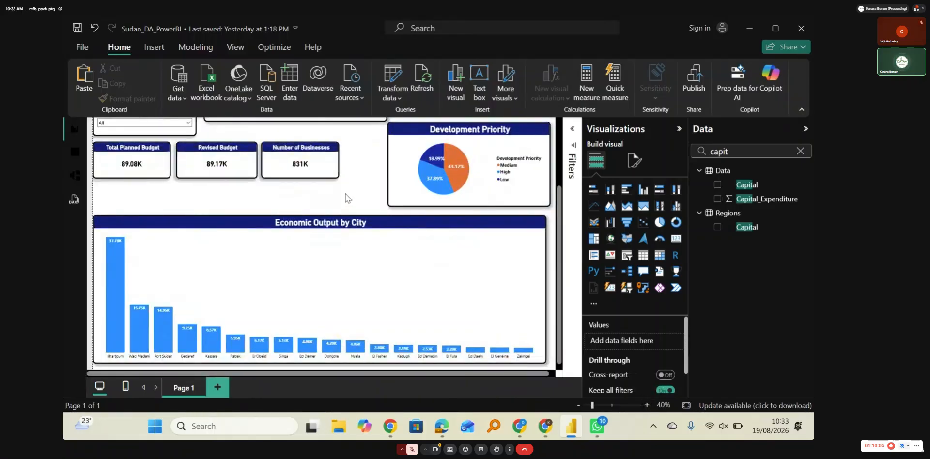
scroll(345, 197, up, 4)
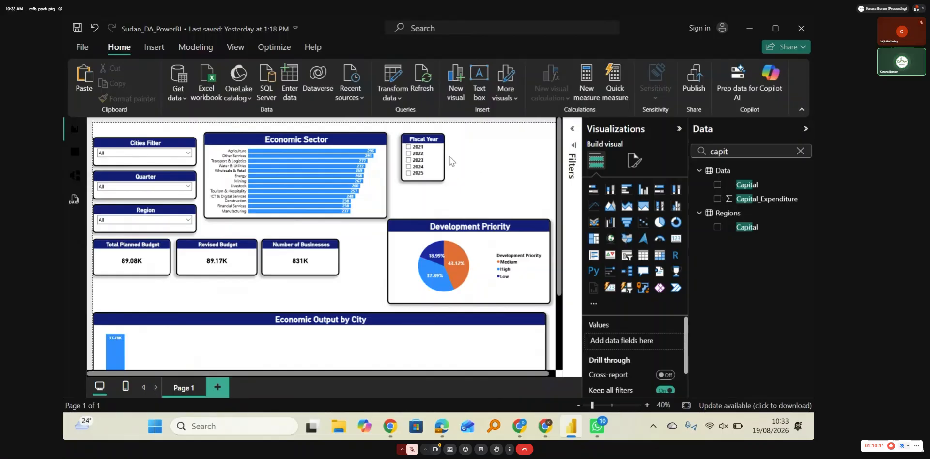
Step: Filter the page by fiscal years 2021, 2022 and 2023 in turn to compare Khartoum's economic output, and clear the year filter
click(408, 147)
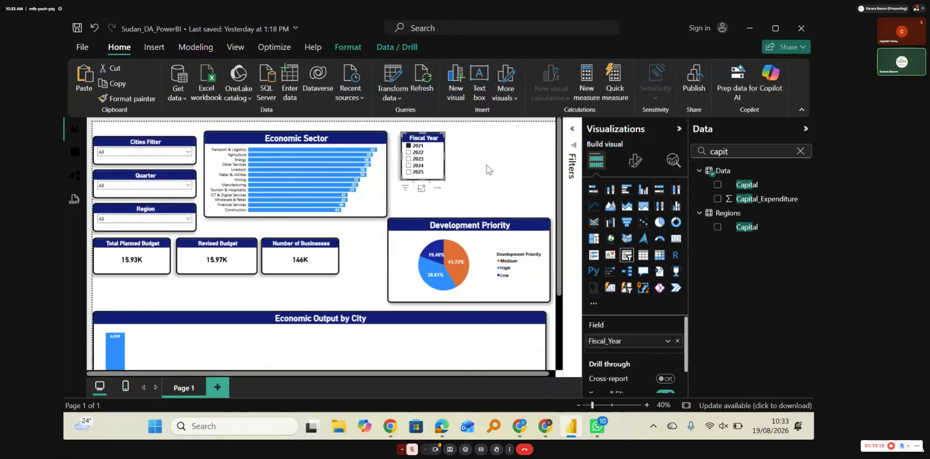
scroll(487, 169, down, 3)
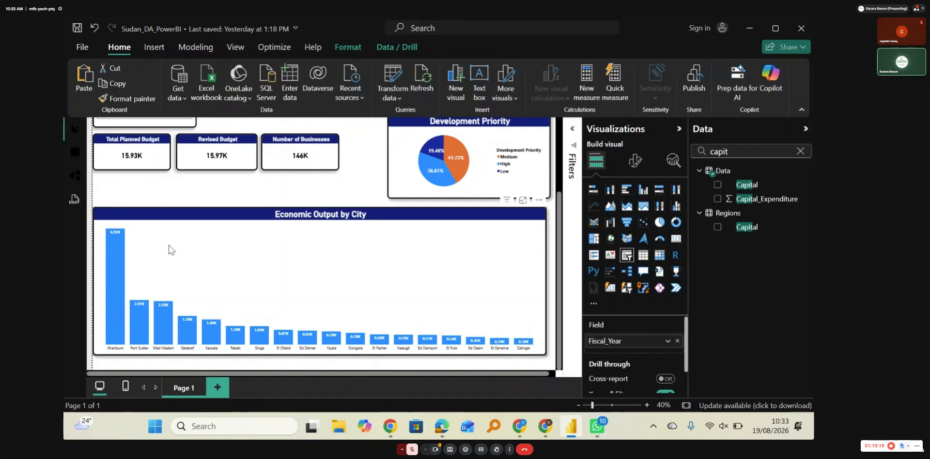
mouse_move(116, 240)
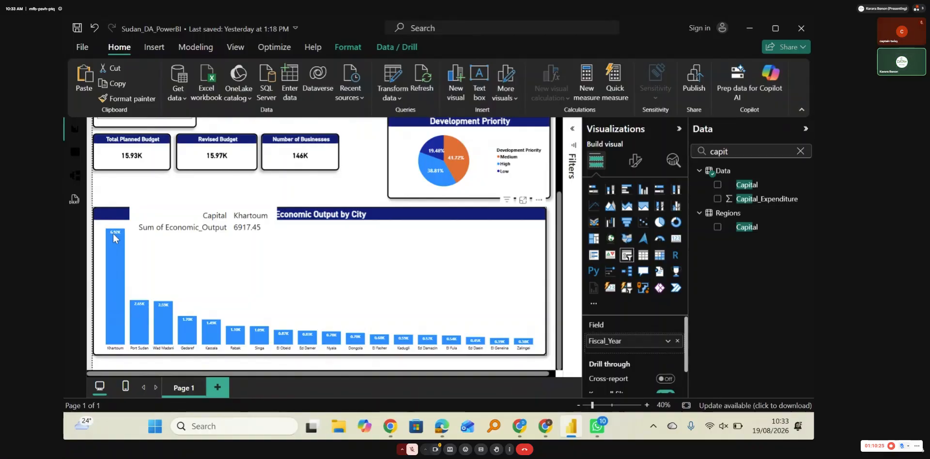
scroll(367, 233, up, 3)
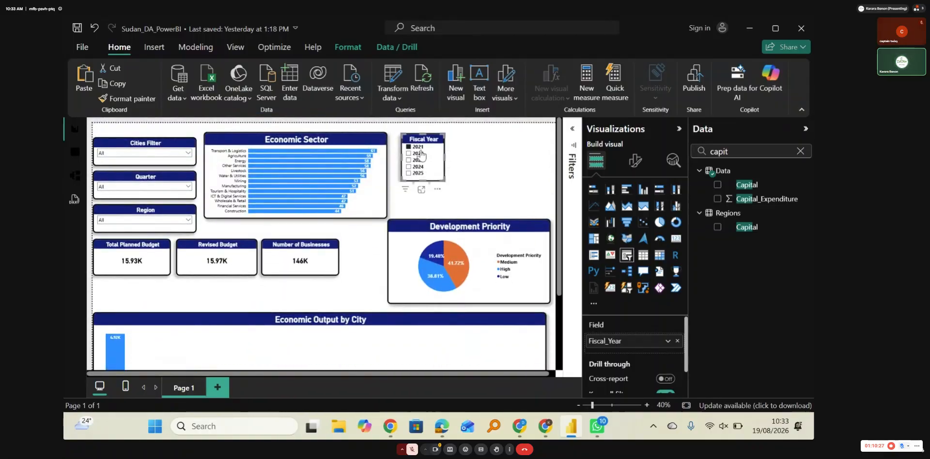
click(418, 153)
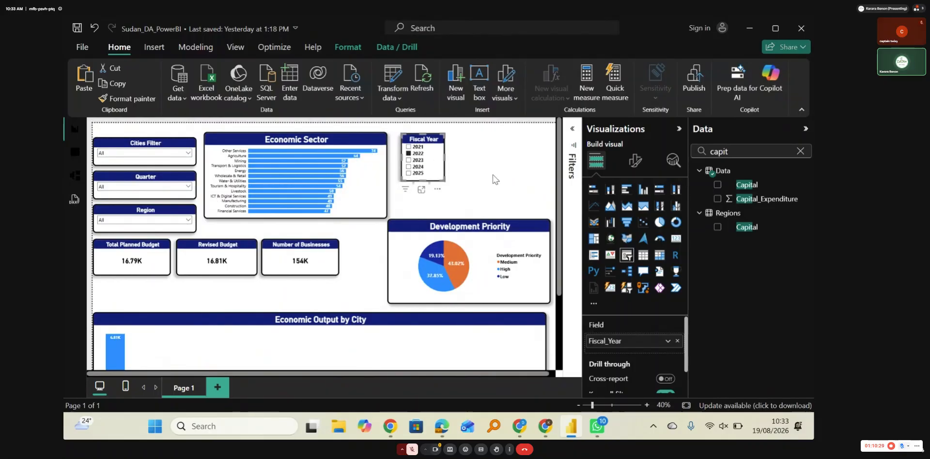
scroll(492, 175, down, 3)
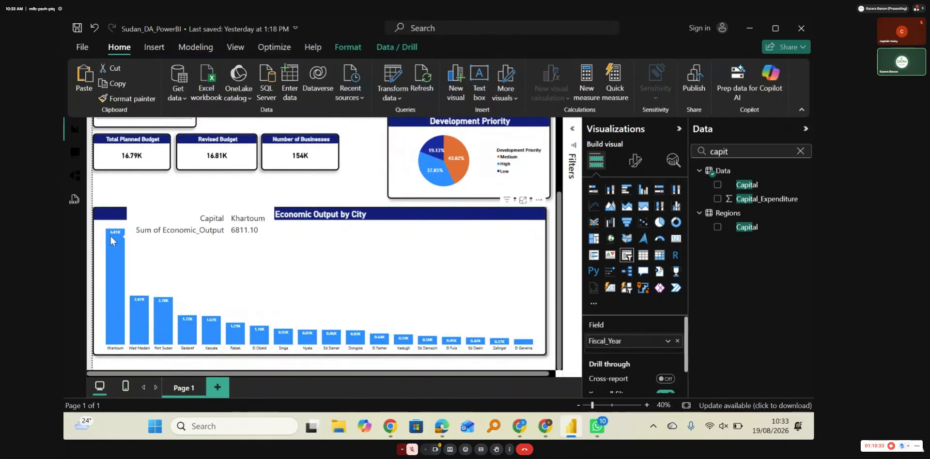
scroll(113, 241, up, 3)
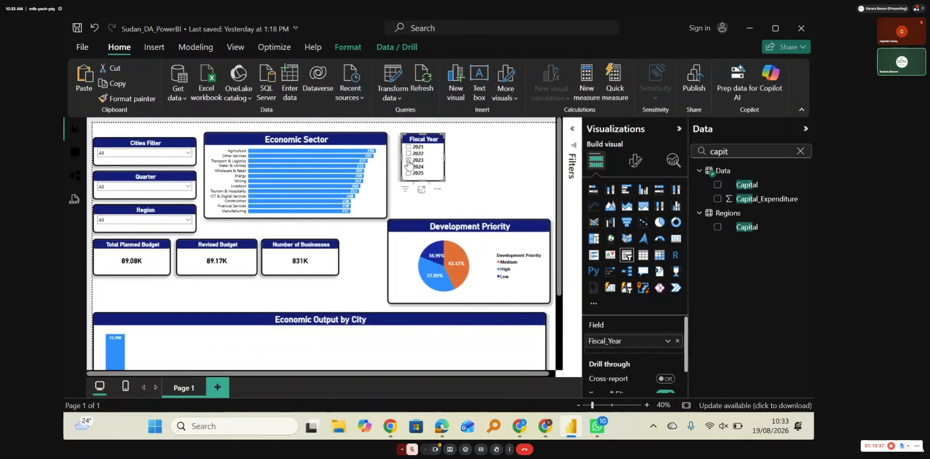
click(411, 161)
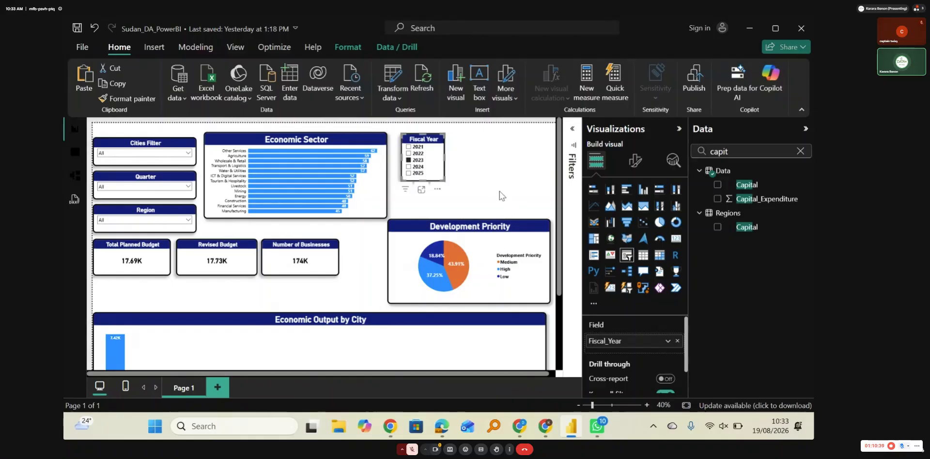
scroll(499, 191, down, 3)
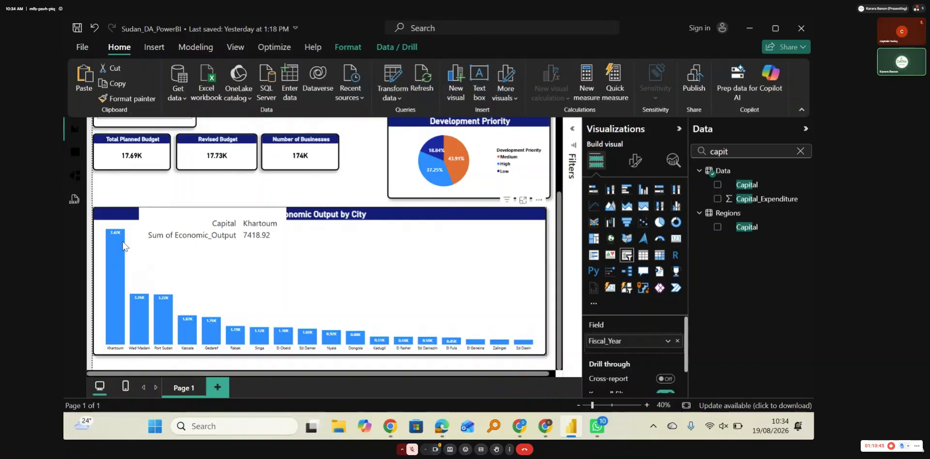
scroll(124, 247, up, 4)
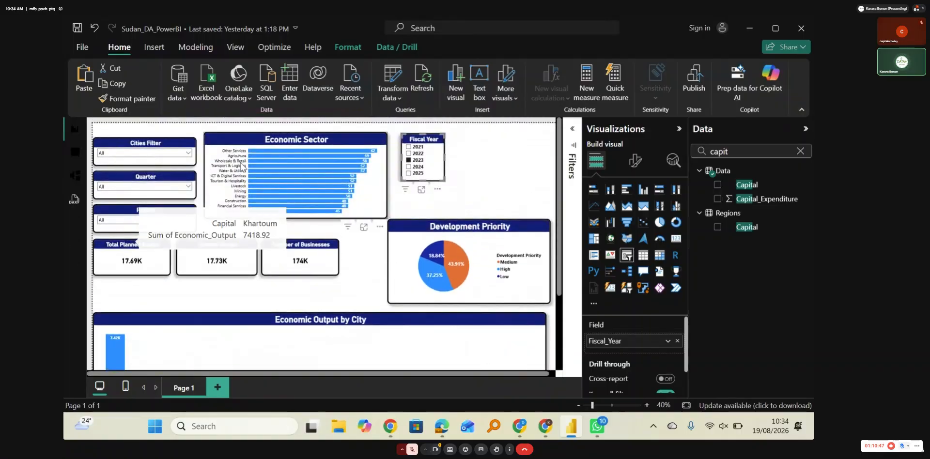
click(412, 166)
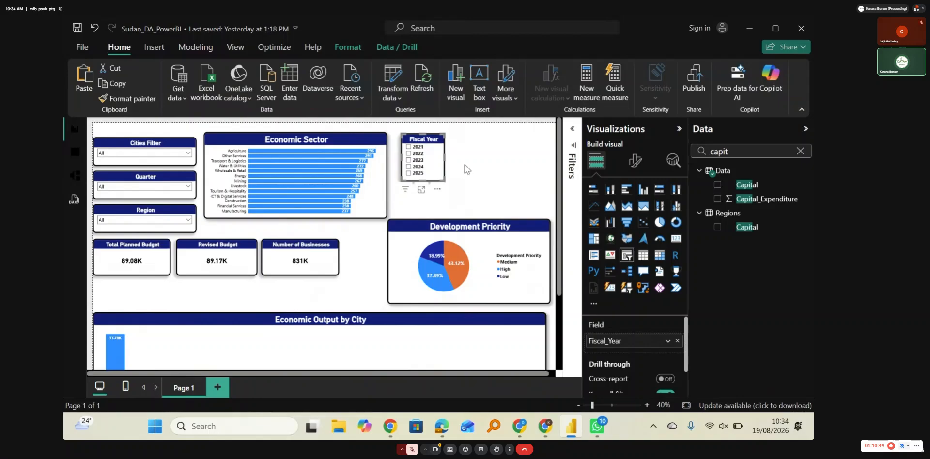
click(467, 164)
Step: Set the report page's custom canvas height to 2000 px
scroll(467, 165, down, 3)
scroll(467, 164, down, 1)
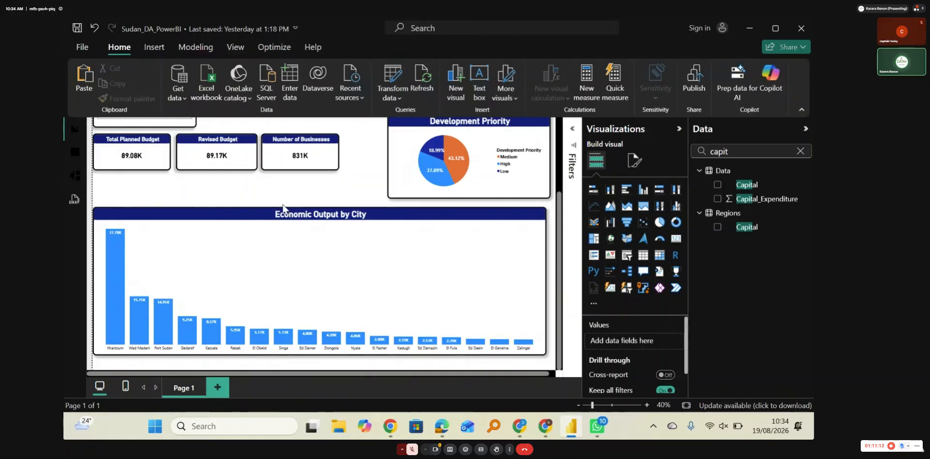
click(634, 160)
click(627, 241)
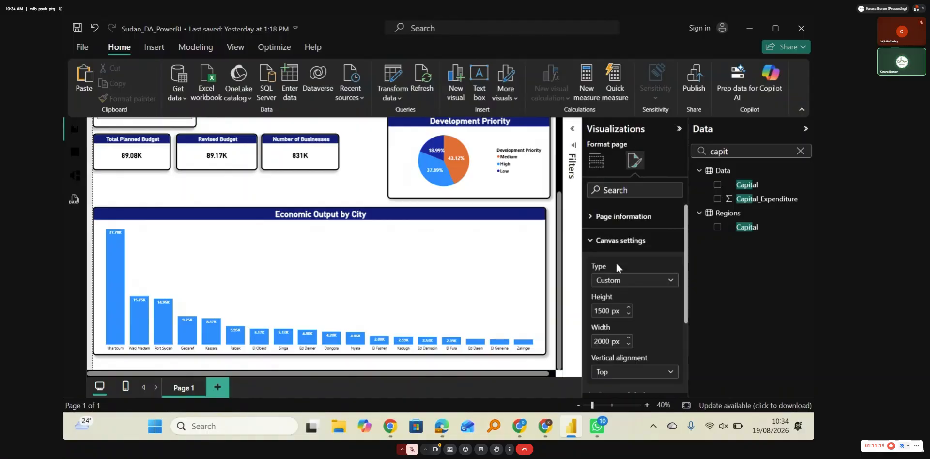
double_click(602, 311)
text(2000)
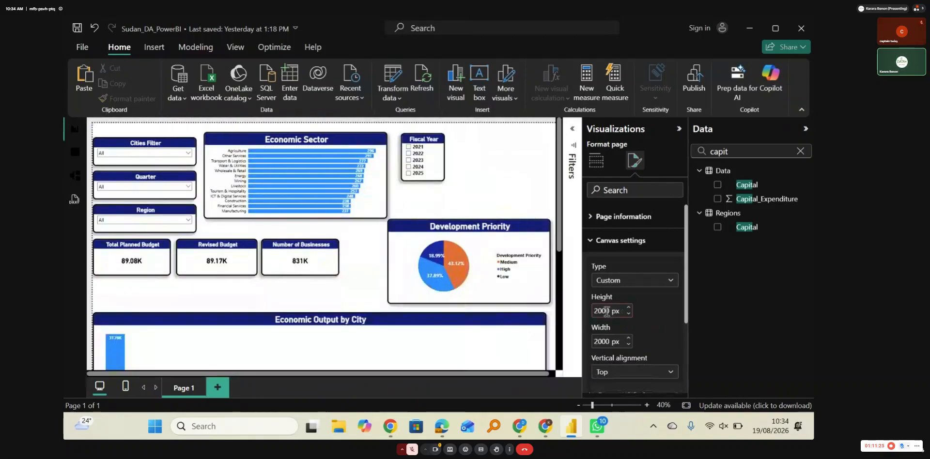
click(356, 296)
Step: Insert a line chart below the Economic Output by City chart and enlarge it to roughly two thirds of the page width
scroll(356, 297, down, 5)
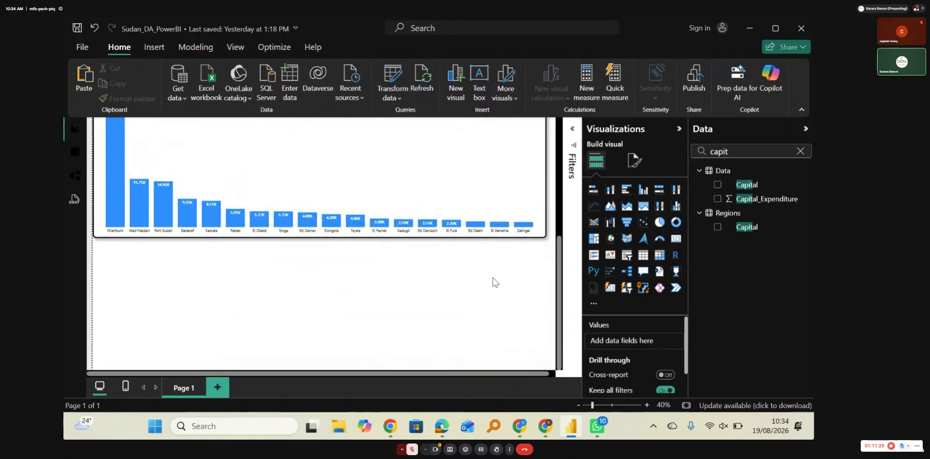
click(595, 206)
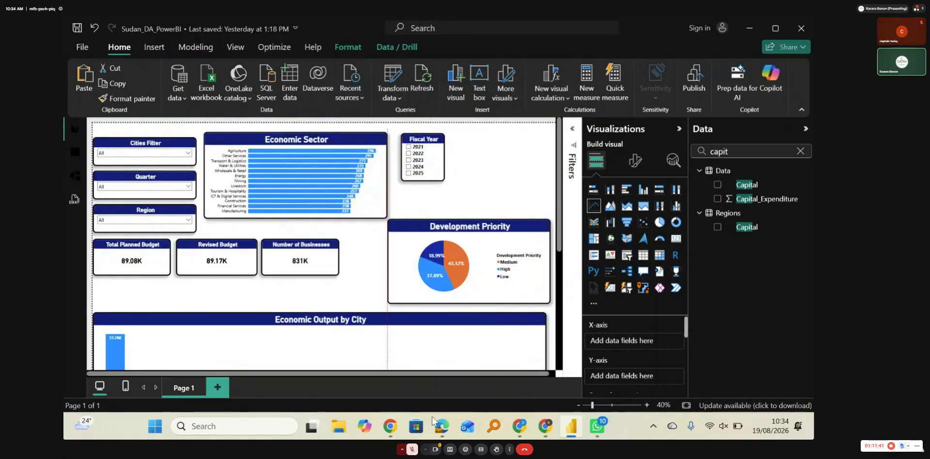
drag(559, 232, 552, 374)
drag(369, 228, 138, 279)
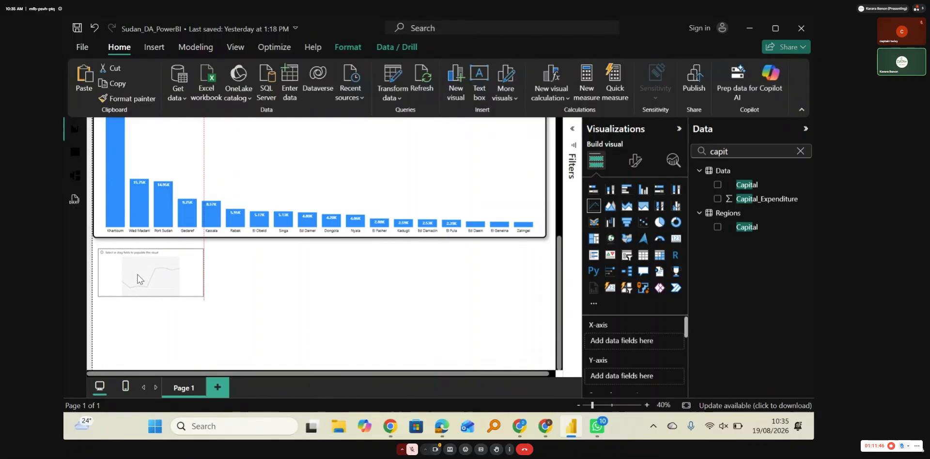
click(314, 309)
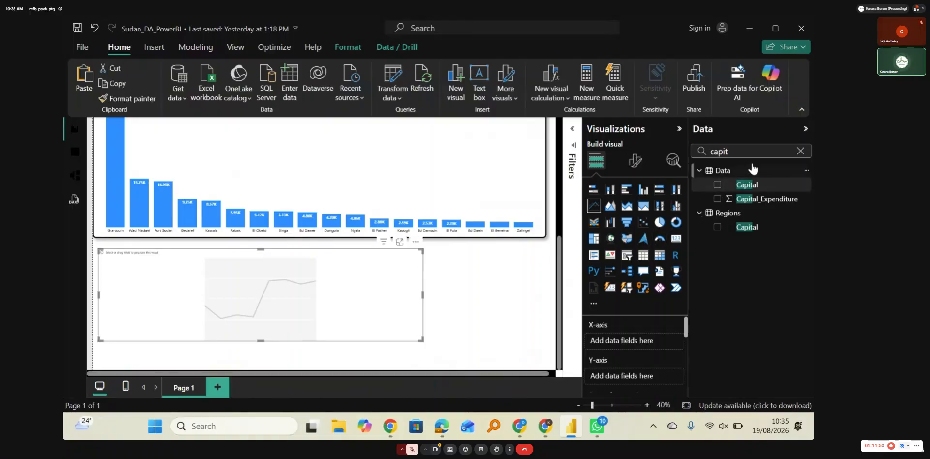
Step: Search the data fields for "out" and assign Economic_Output to the line chart's X-axis
click(738, 151)
key(BackSpace)
key(BackSpace)
key(BackSpace)
key(BackSpace)
key(BackSpace)
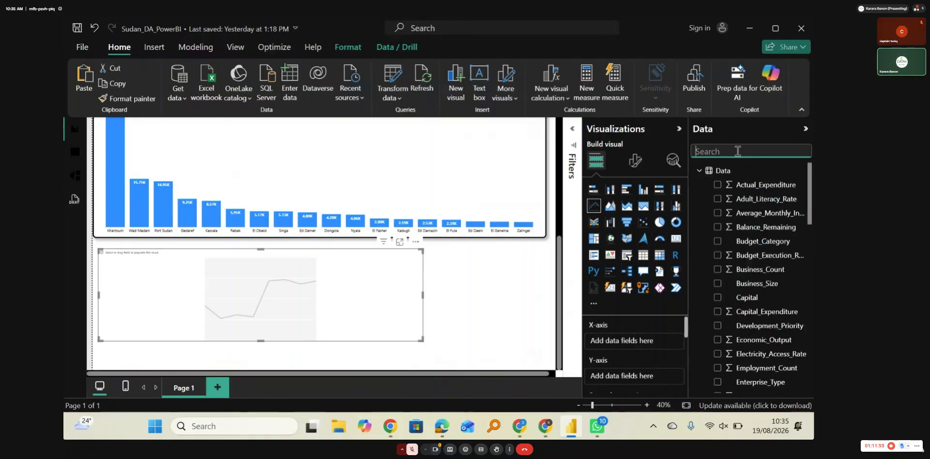
text(out)
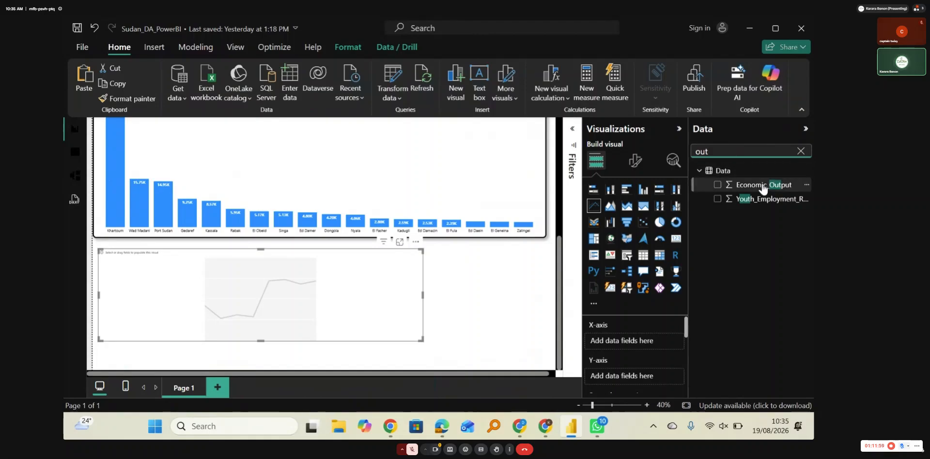
drag(765, 185, 623, 340)
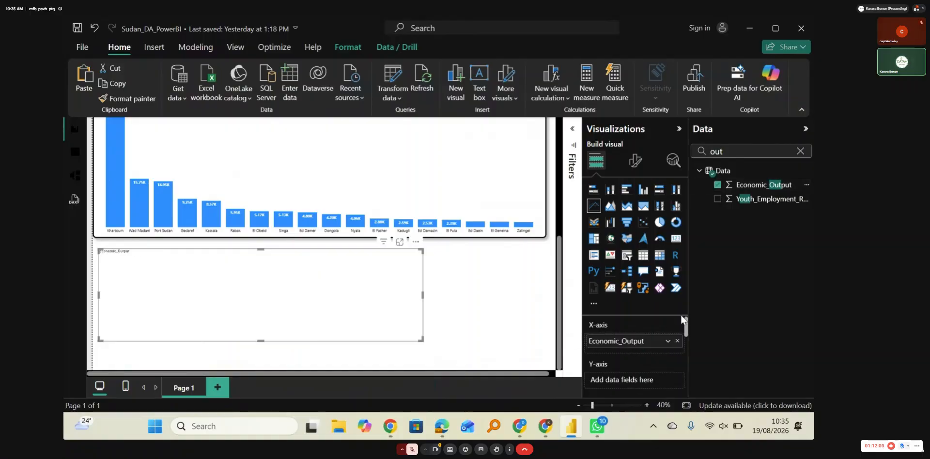
Step: Try Fiscal_Year, found by searching "fis", as the line chart's Y-axis field, and remove it
click(726, 152)
key(BackSpace)
key(BackSpace)
key(BackSpace)
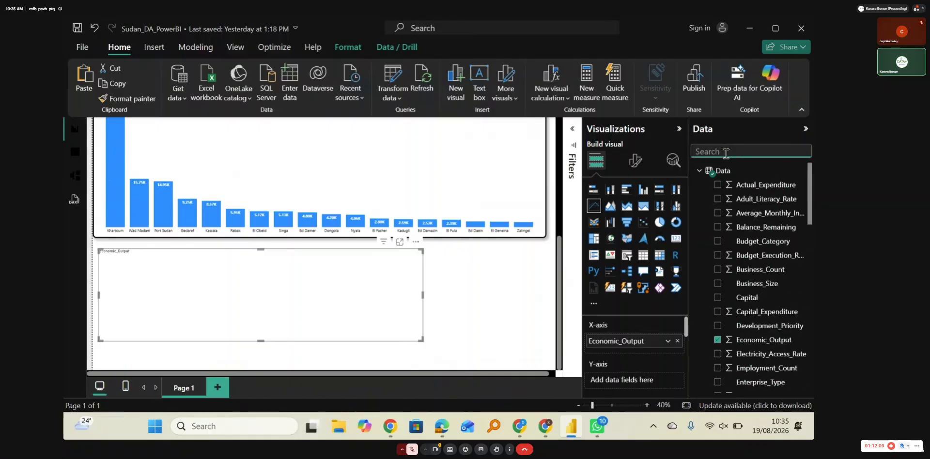
text(fis)
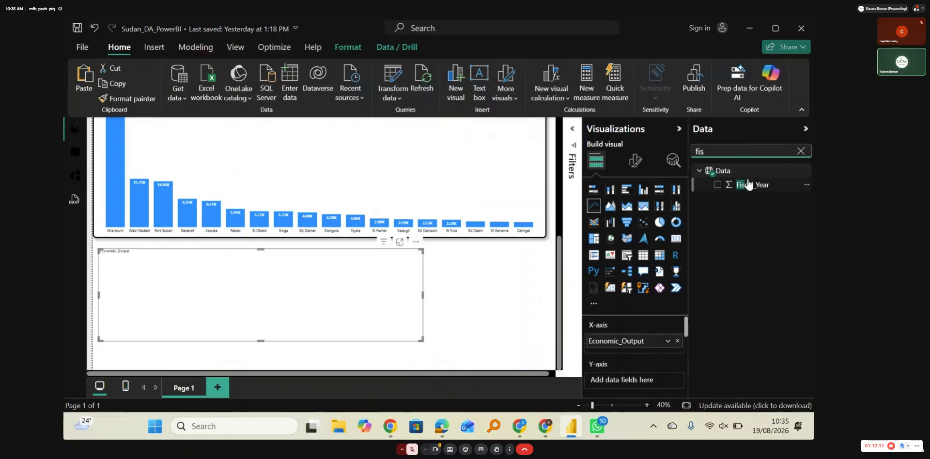
drag(748, 184, 624, 378)
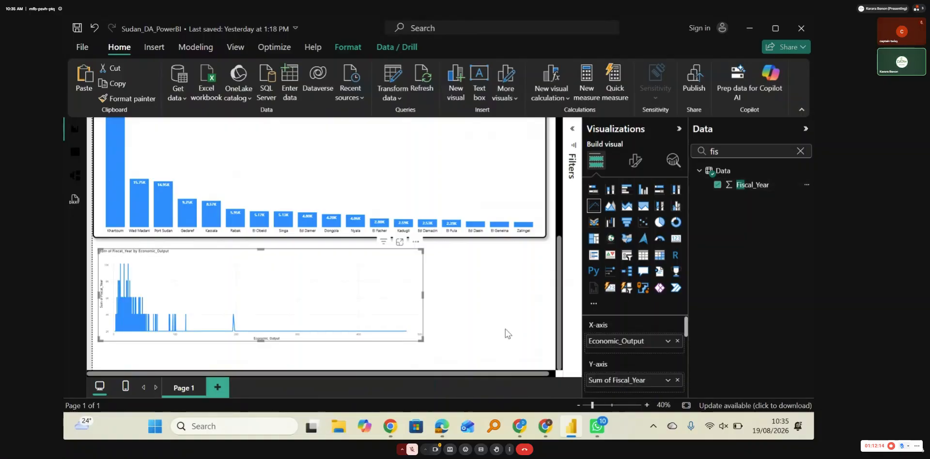
click(677, 380)
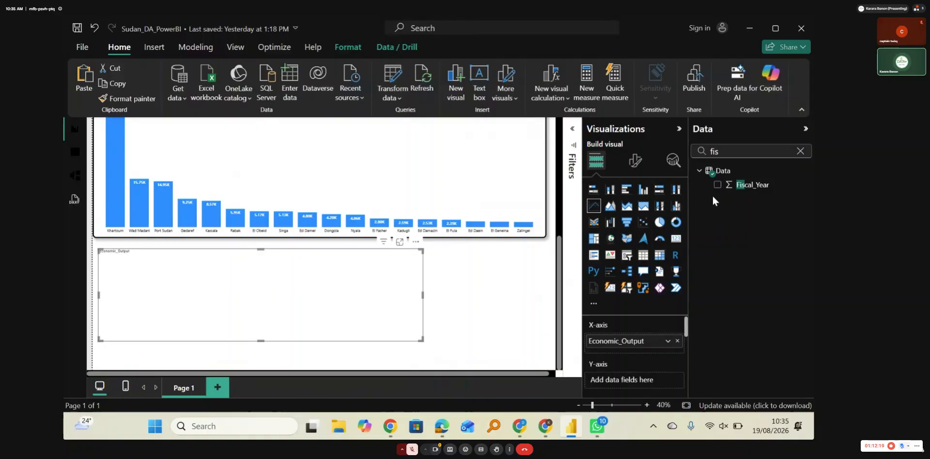
Step: Try Month from the Year_Month date hierarchy, found by searching "date", as the line chart's Y-axis field, and remove it
click(727, 152)
key(BackSpace)
key(BackSpace)
key(BackSpace)
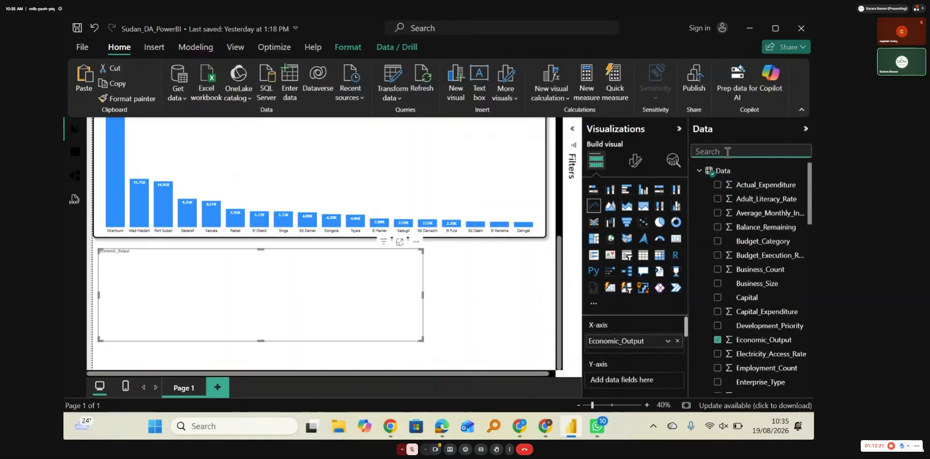
text(dat)
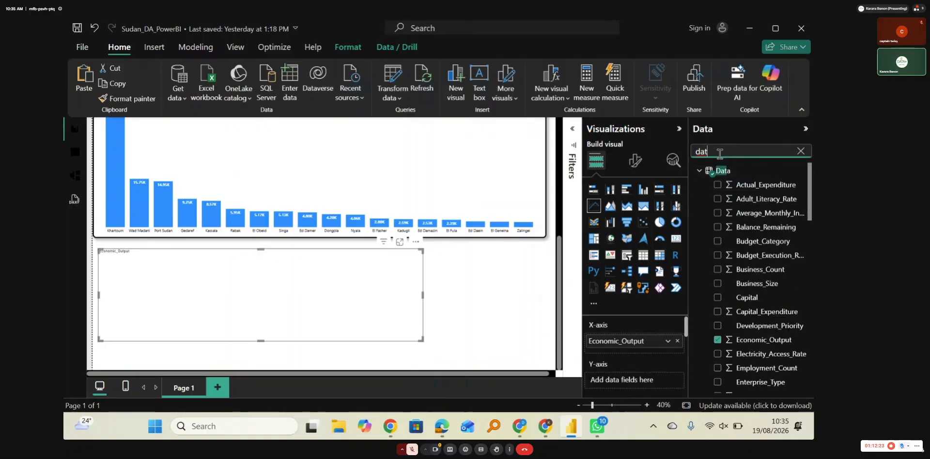
text(e)
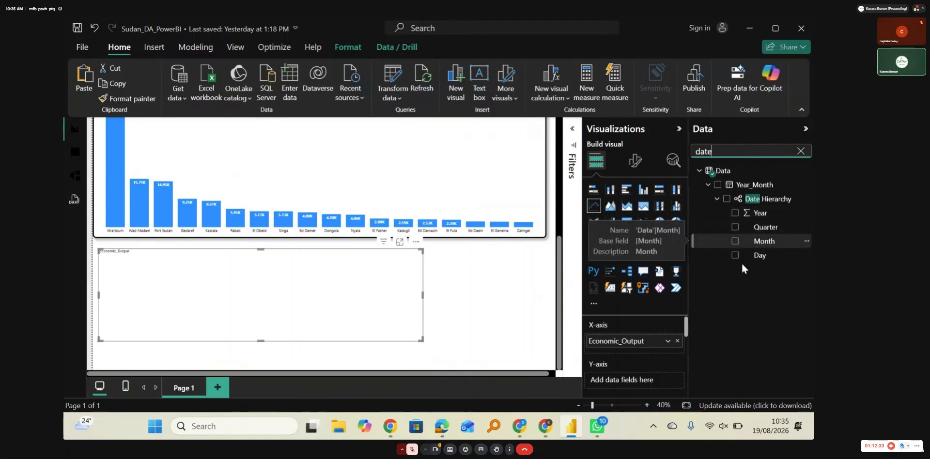
drag(764, 241, 624, 380)
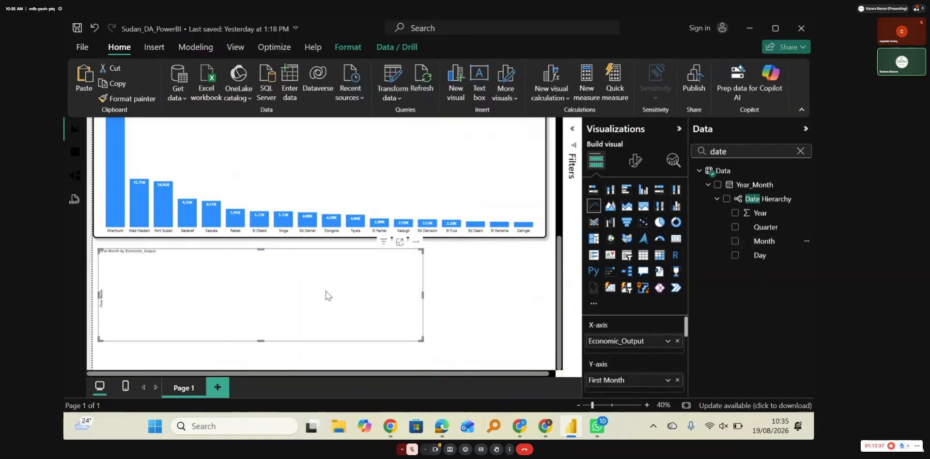
click(677, 380)
Step: Remove Economic_Output from the line chart's X-axis and assign it, found by searching "economic", to the Y-axis instead
click(677, 340)
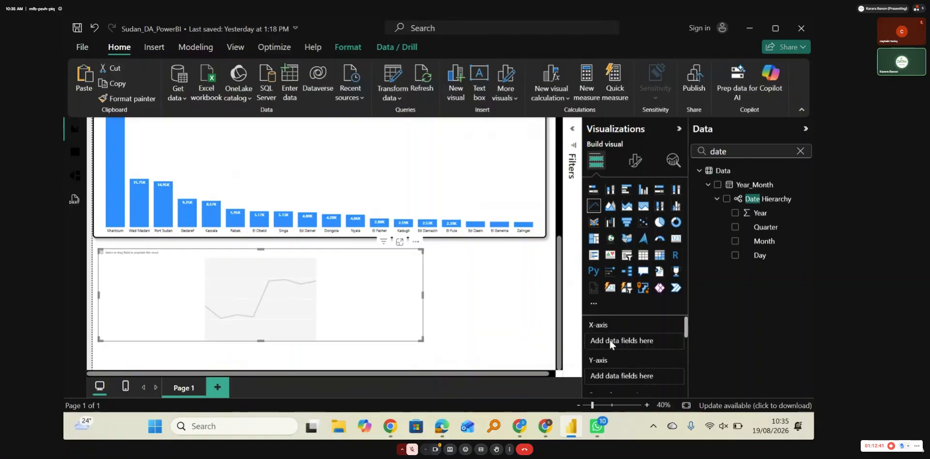
click(734, 154)
key(BackSpace)
key(BackSpace)
key(BackSpace)
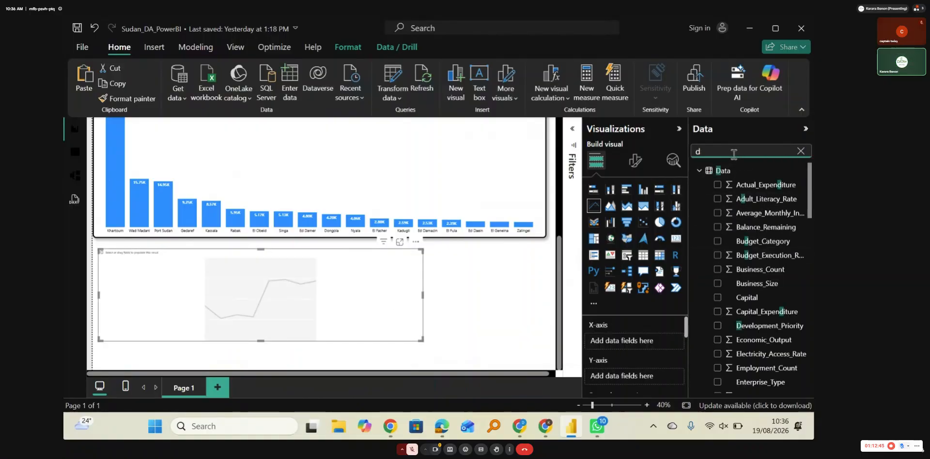
key(BackSpace)
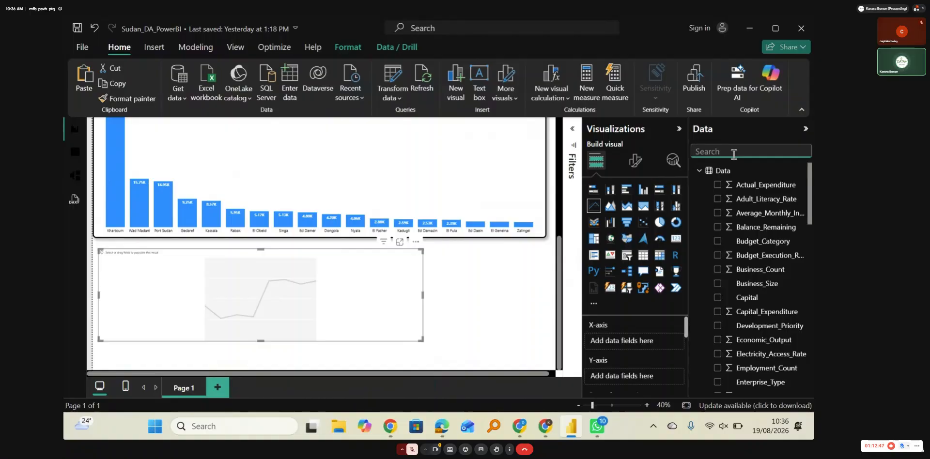
text(economic)
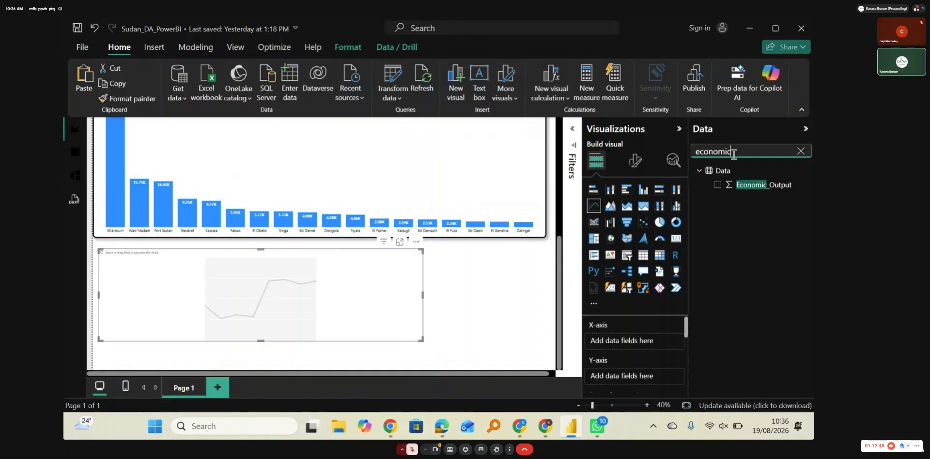
drag(760, 184, 628, 376)
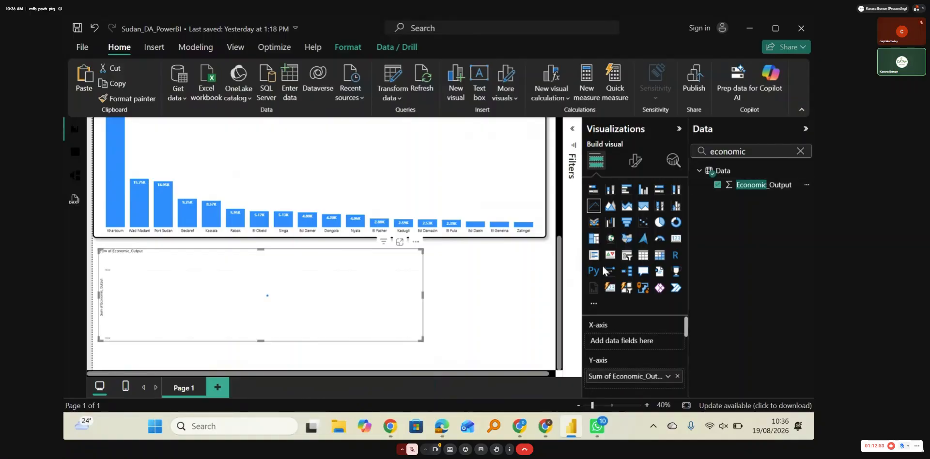
Step: Search the data fields for "year" and assign the standalone Year field to the line chart's X-axis
click(748, 151)
key(BackSpace)
key(BackSpace)
key(BackSpace)
key(BackSpace)
key(BackSpace)
key(BackSpace)
key(BackSpace)
key(BackSpace)
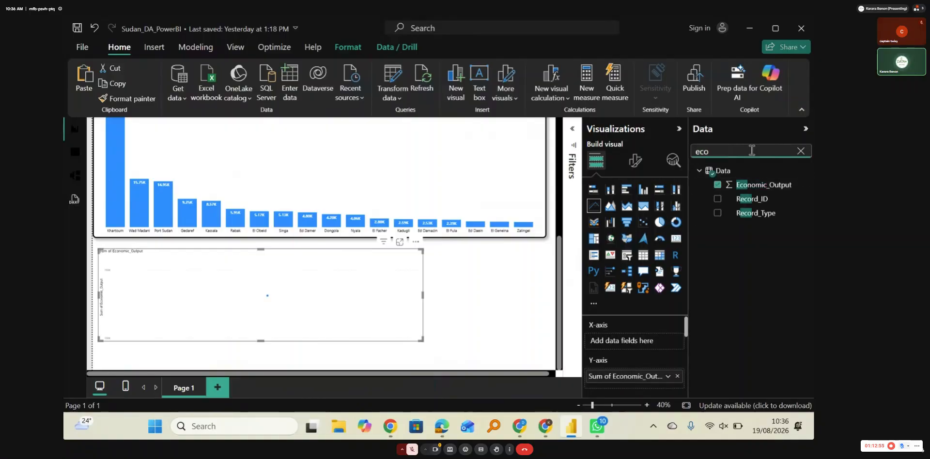
text(year)
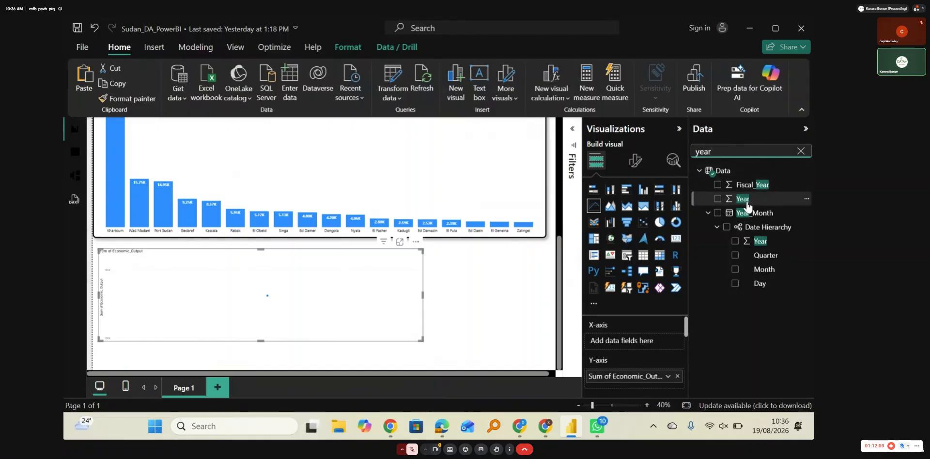
drag(749, 202, 707, 255)
drag(631, 353, 624, 343)
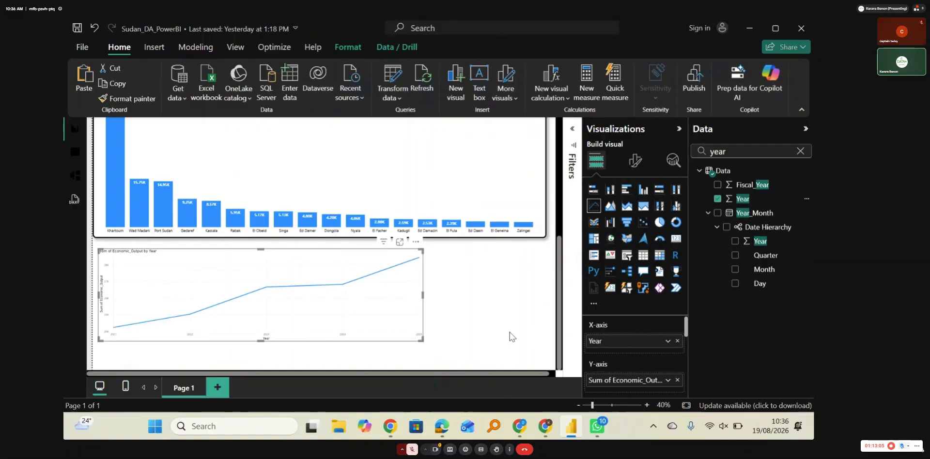
Step: Try Quarter and Month from the date hierarchy in place of Year on the line chart's X-axis, removing each one again
click(717, 198)
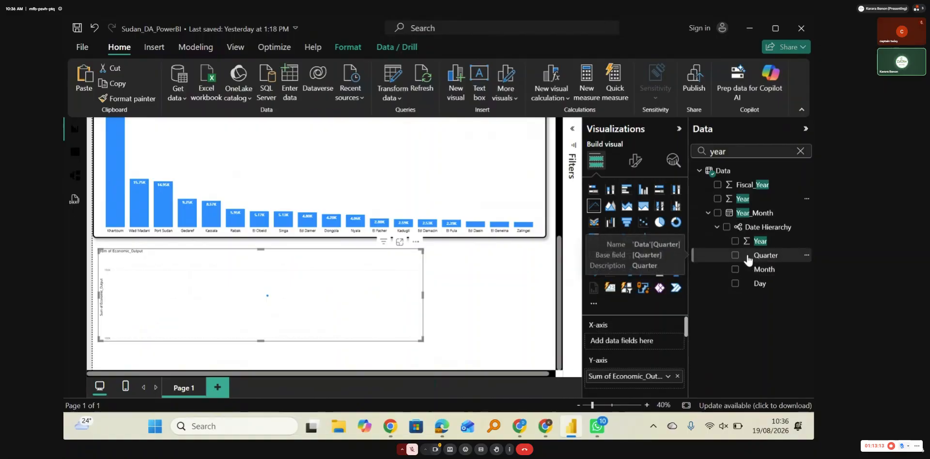
drag(747, 260, 614, 341)
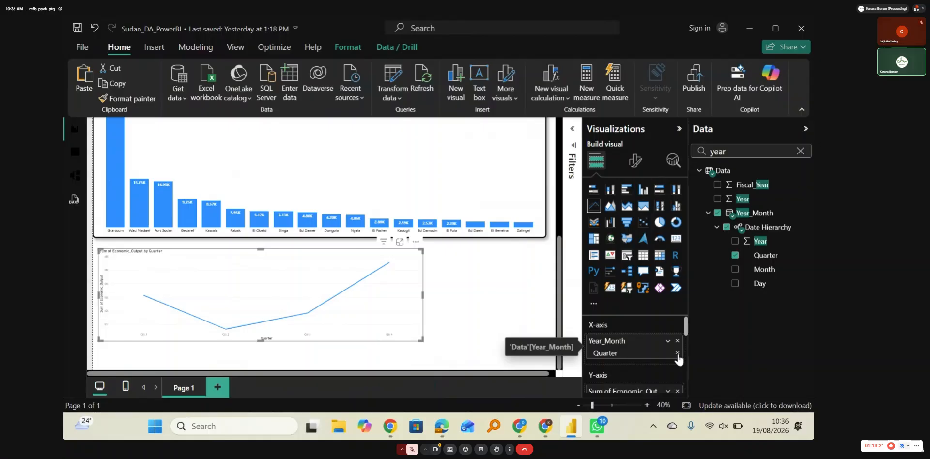
click(677, 341)
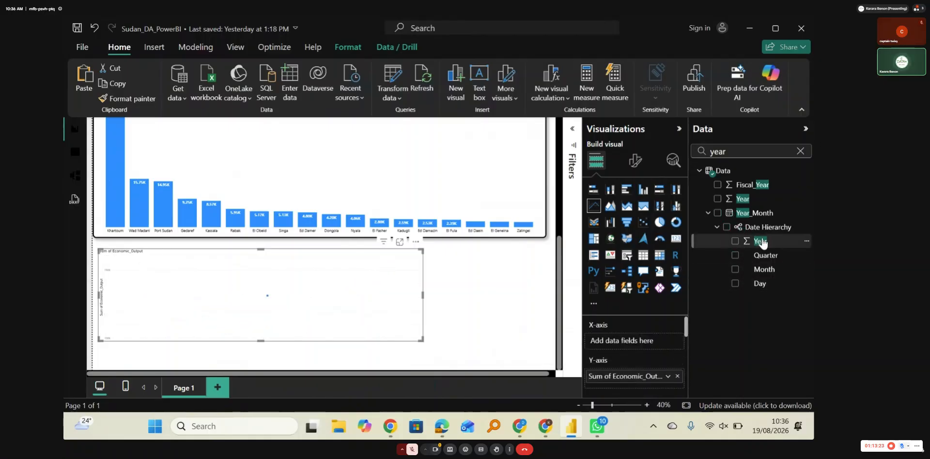
drag(756, 273, 625, 343)
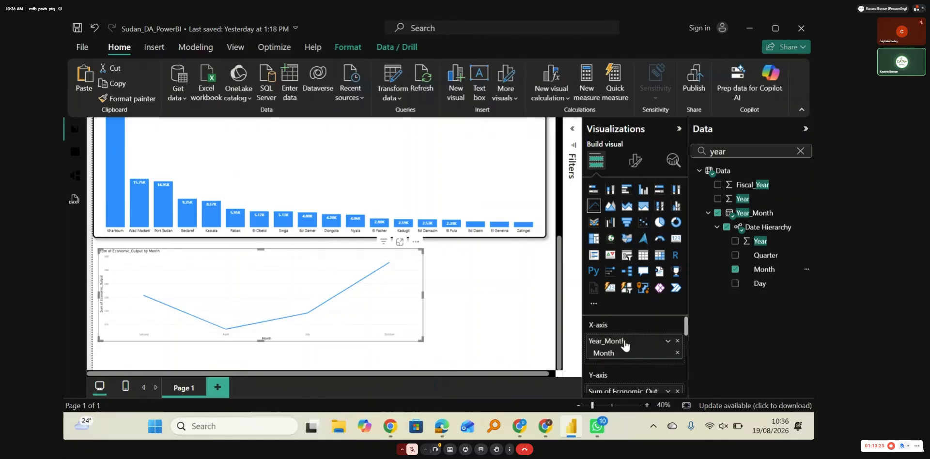
click(677, 340)
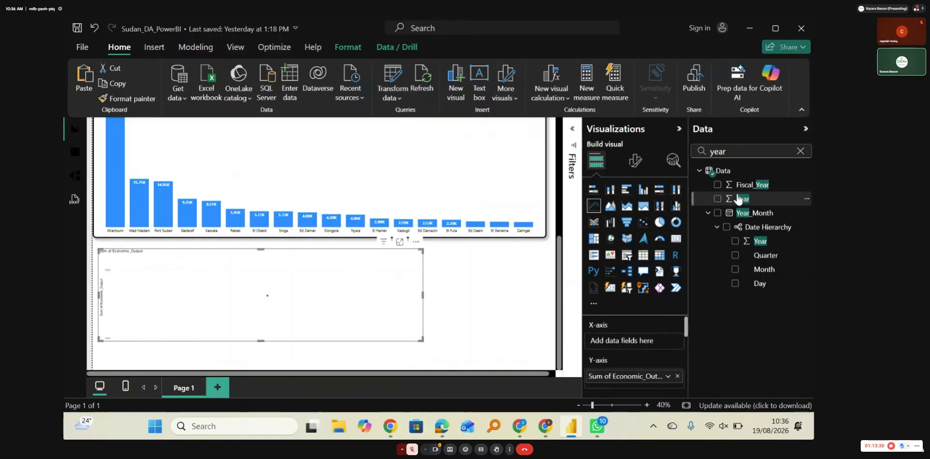
Step: Reassign Year to the line chart's X-axis and enlarge the chart to roughly four fifths of the page width
drag(739, 200, 631, 342)
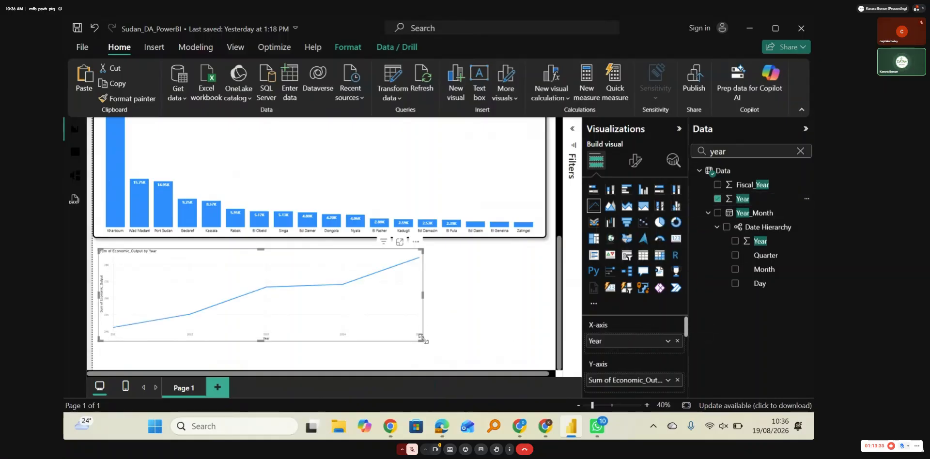
drag(423, 341, 470, 355)
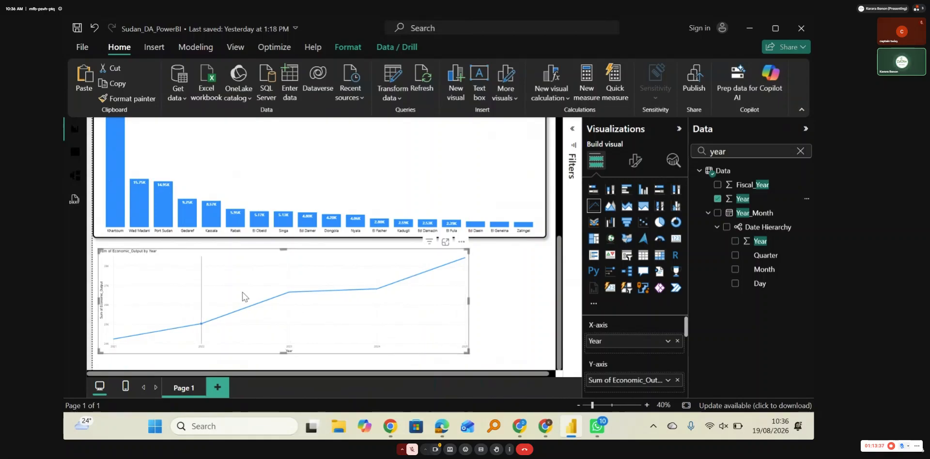
mouse_move(217, 281)
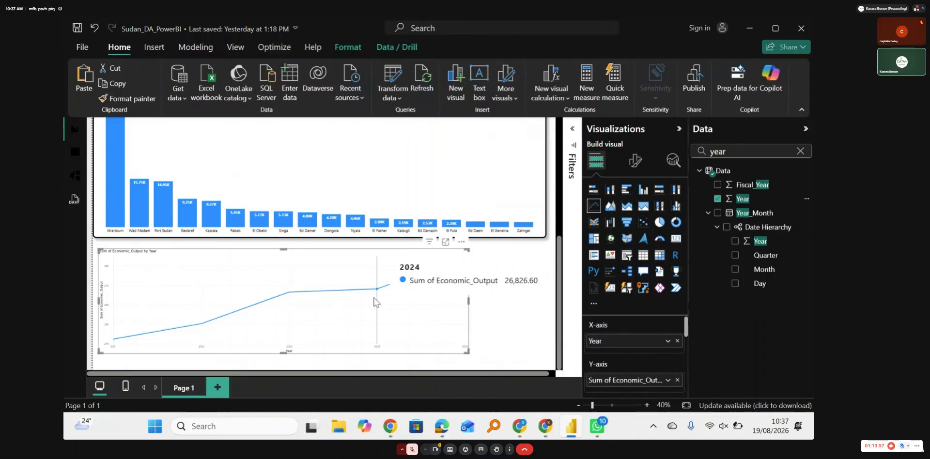
Step: Try copying the Economic Output by City chart's formatting onto the line chart, and undo it
click(316, 200)
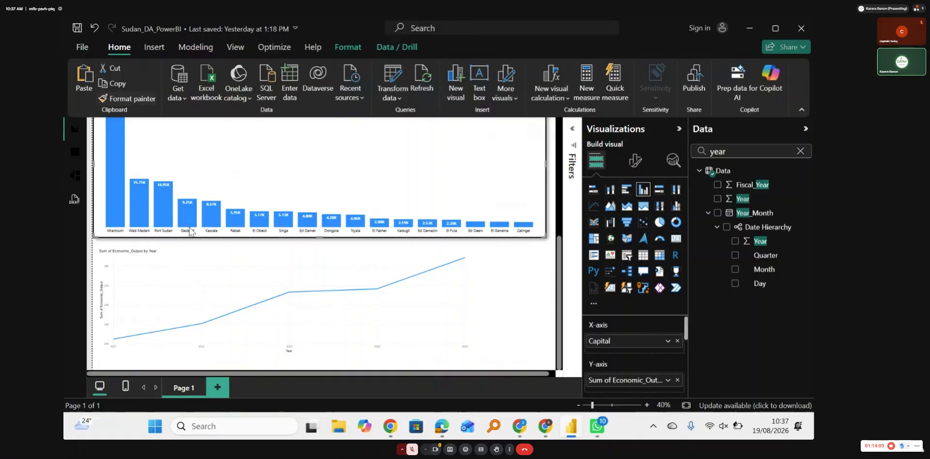
click(235, 301)
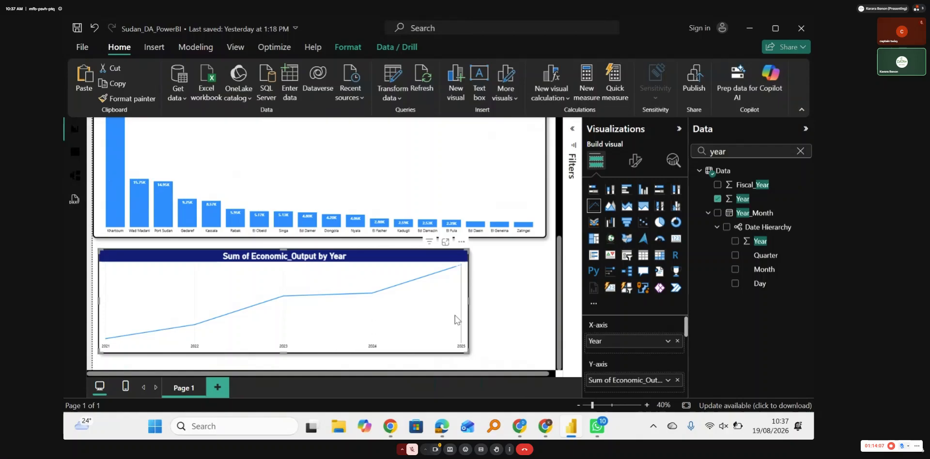
click(537, 318)
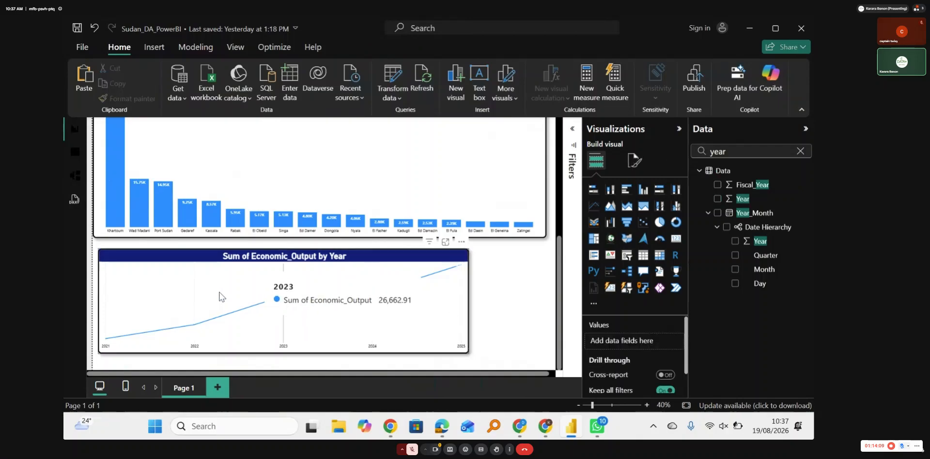
click(95, 32)
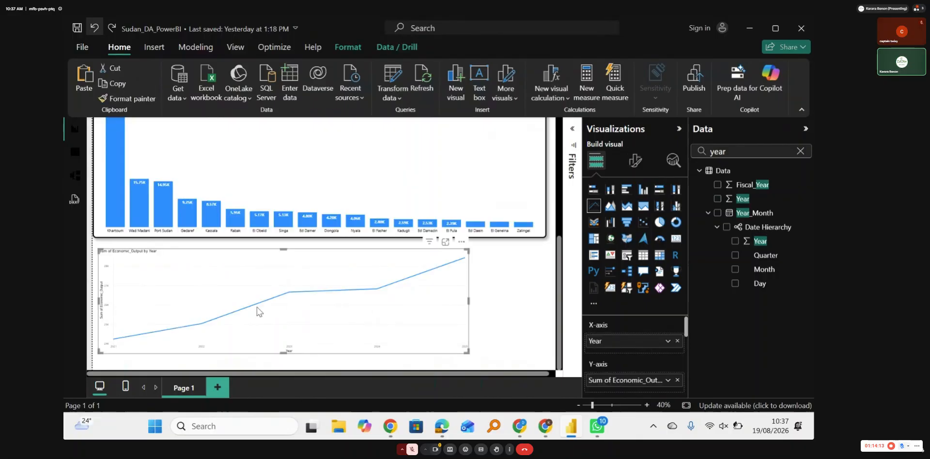
Step: Try to copy the Development Priority pie chart's formatting onto the line chart with Format painter
mouse_move(237, 310)
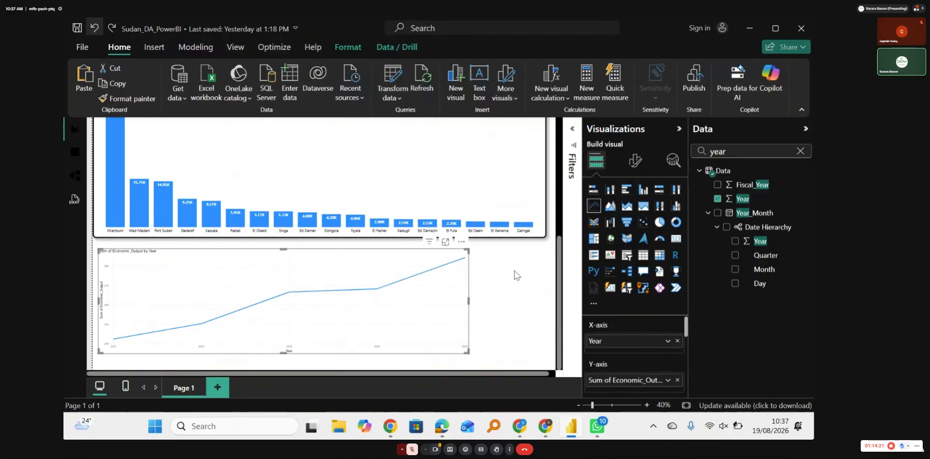
scroll(446, 190, up, 5)
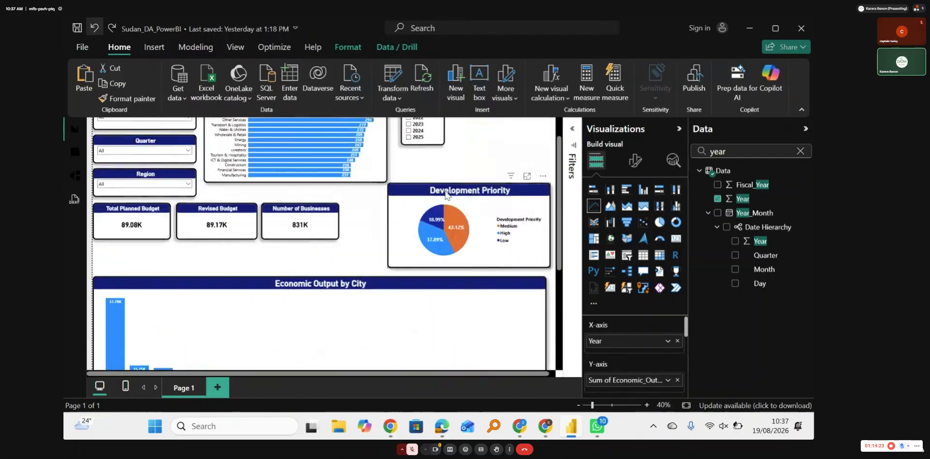
click(446, 193)
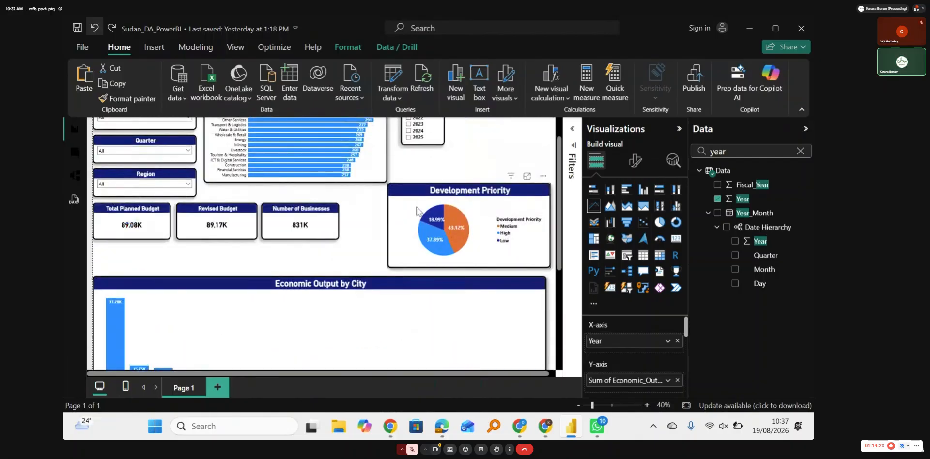
click(119, 99)
scroll(326, 249, down, 4)
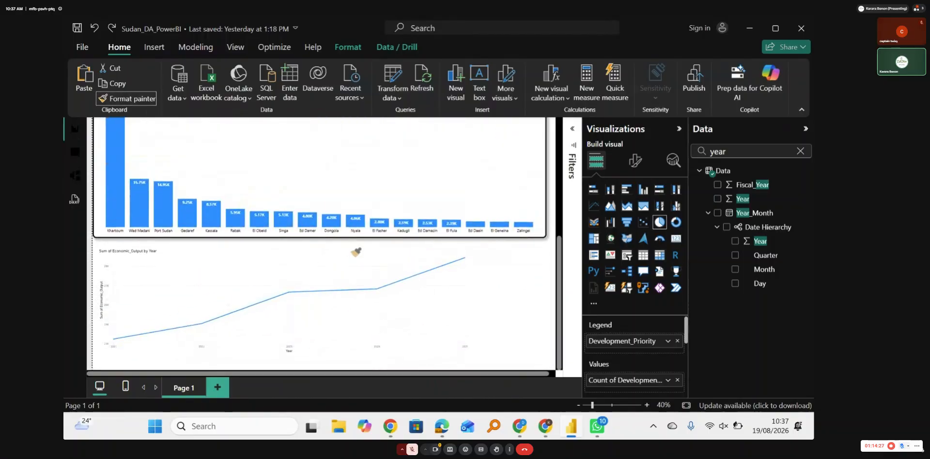
click(354, 251)
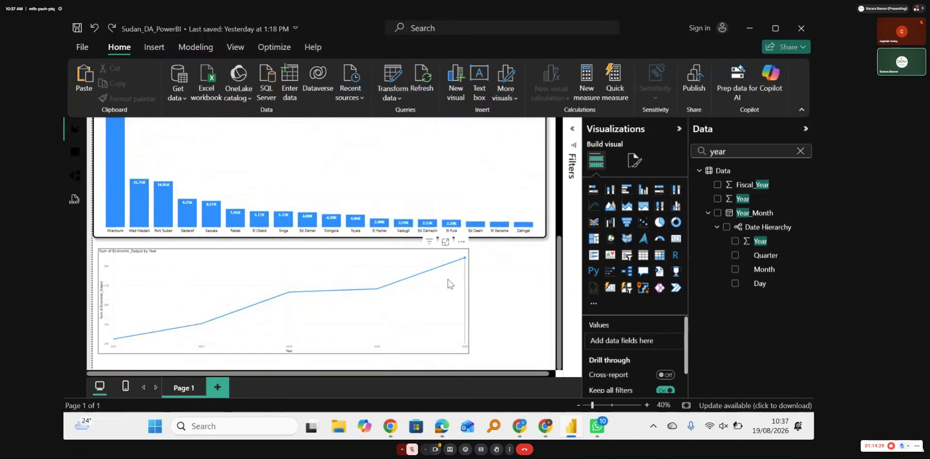
click(444, 323)
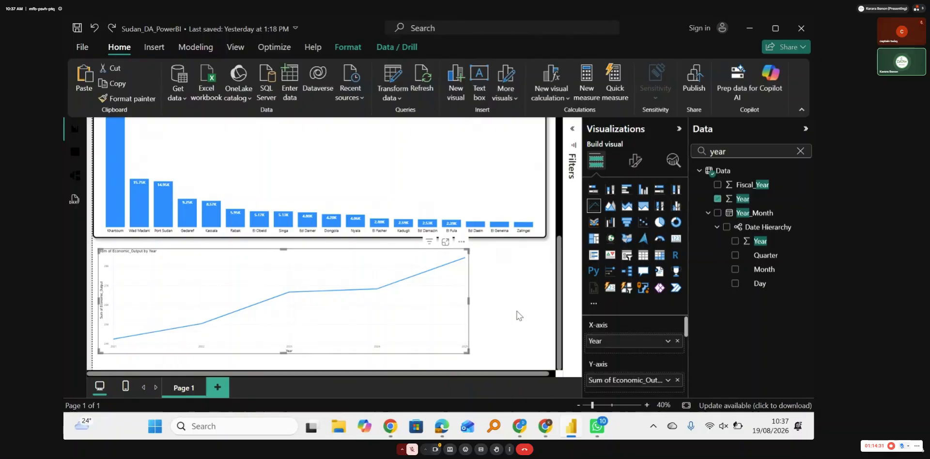
Step: Apply the Development Priority pie chart's formatting to the yearly economic output line chart using Format painter, and select the line chart
scroll(517, 316, up, 5)
click(414, 269)
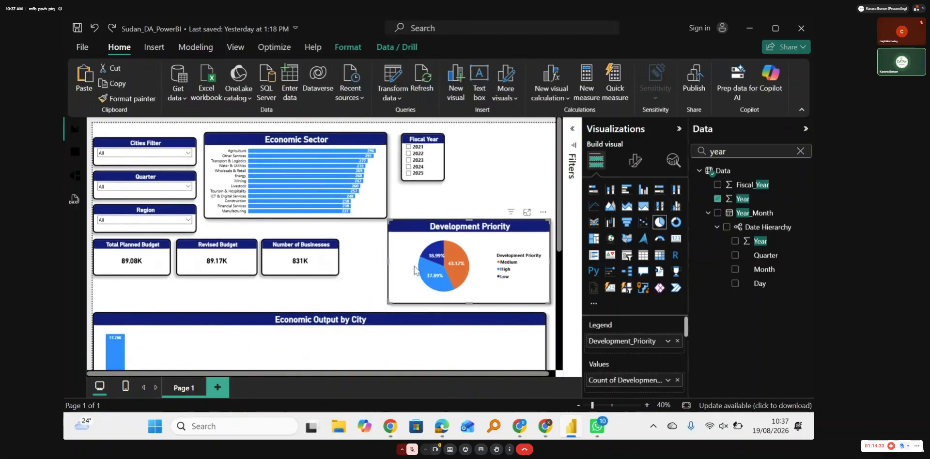
click(110, 98)
scroll(363, 273, down, 5)
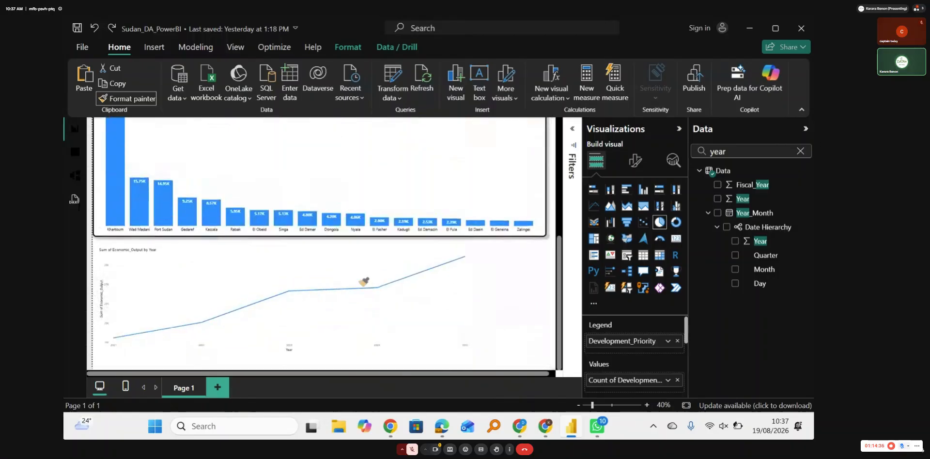
click(442, 308)
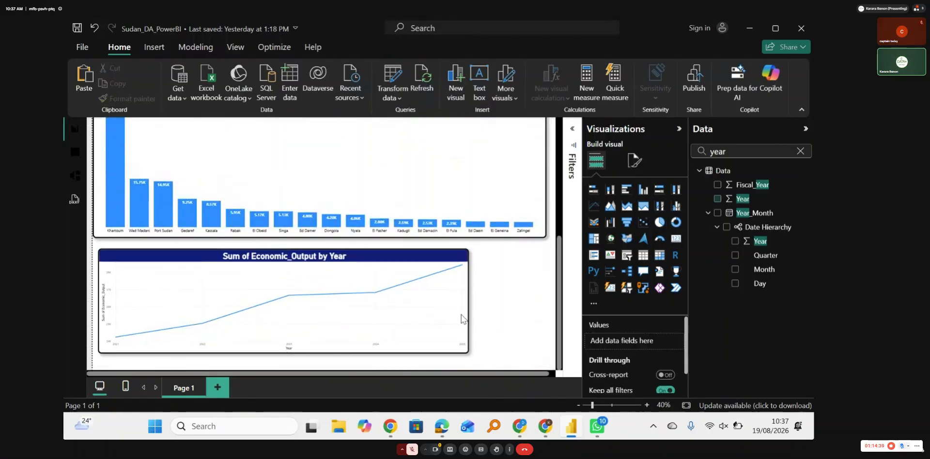
mouse_move(378, 293)
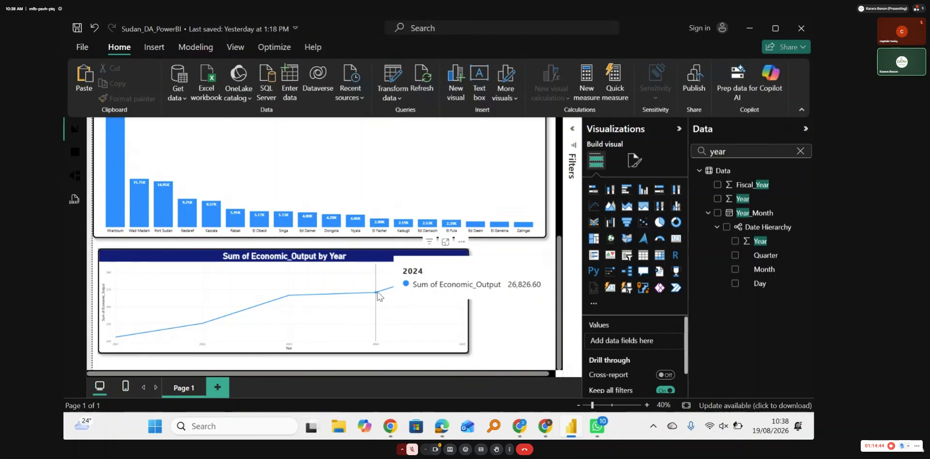
click(378, 293)
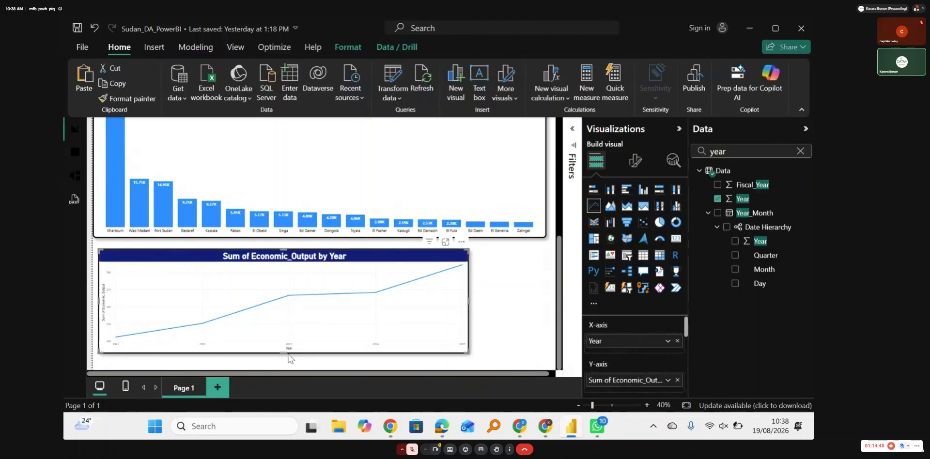
Step: Make the yearly line chart slightly taller and open its title settings
drag(288, 354, 288, 363)
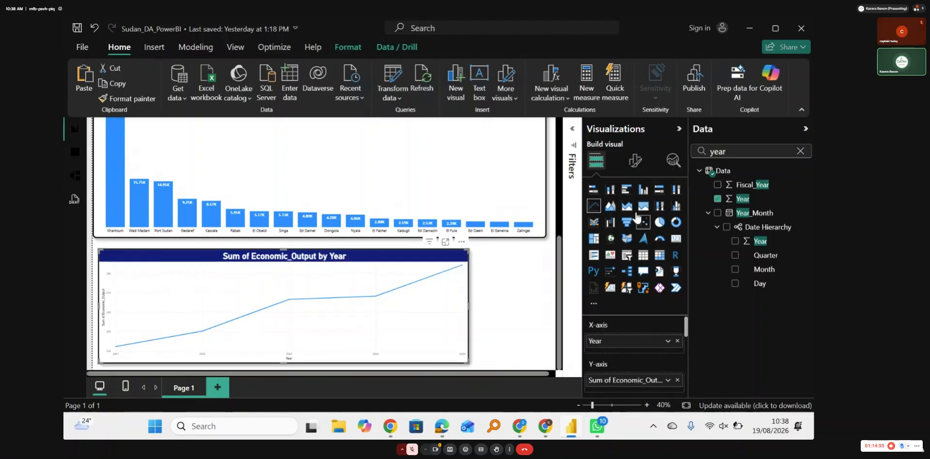
click(629, 162)
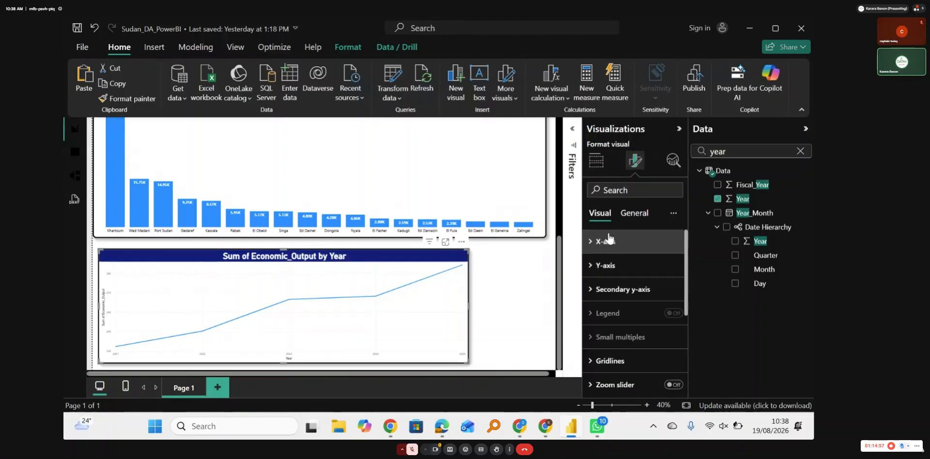
click(641, 215)
click(674, 265)
click(603, 265)
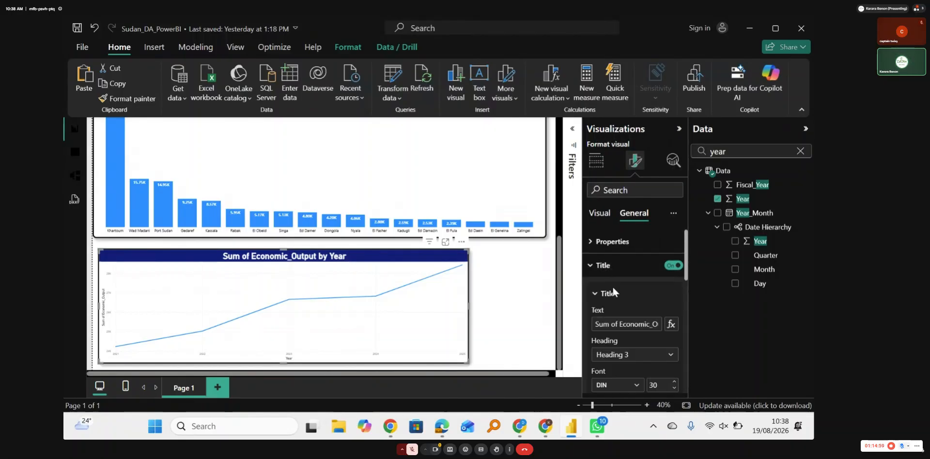
Step: Retitle the line chart "Economic Output over the Year"
click(632, 325)
key(BackSpace)
key(BackSpace)
key(BackSpace)
key(BackSpace)
key(BackSpace)
key(BackSpace)
key(BackSpace)
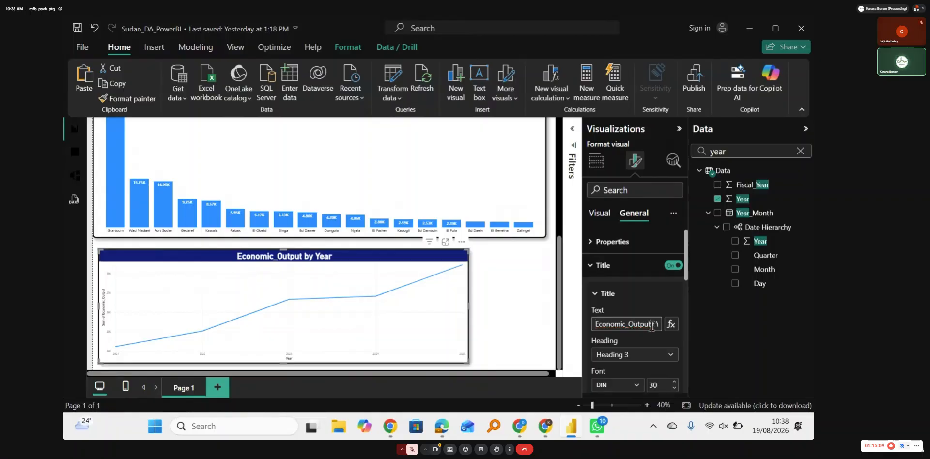
key(BackSpace)
key(BackSpace)
key(BackSpace)
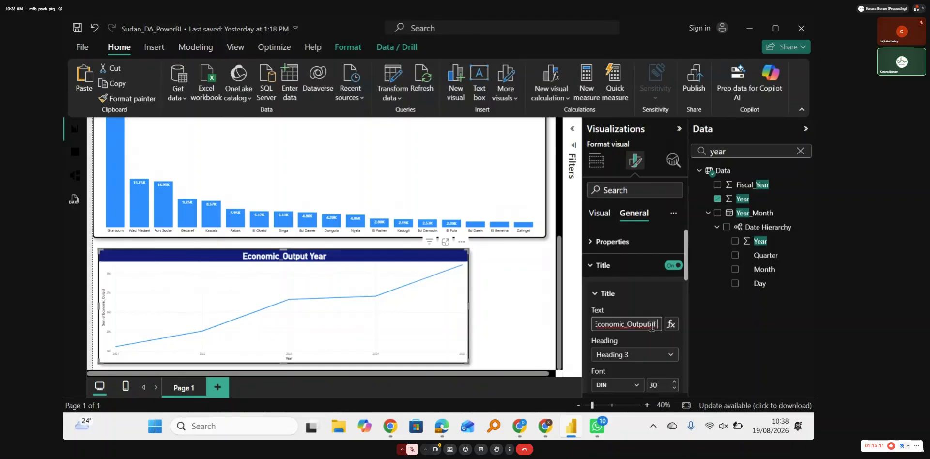
text(ov)
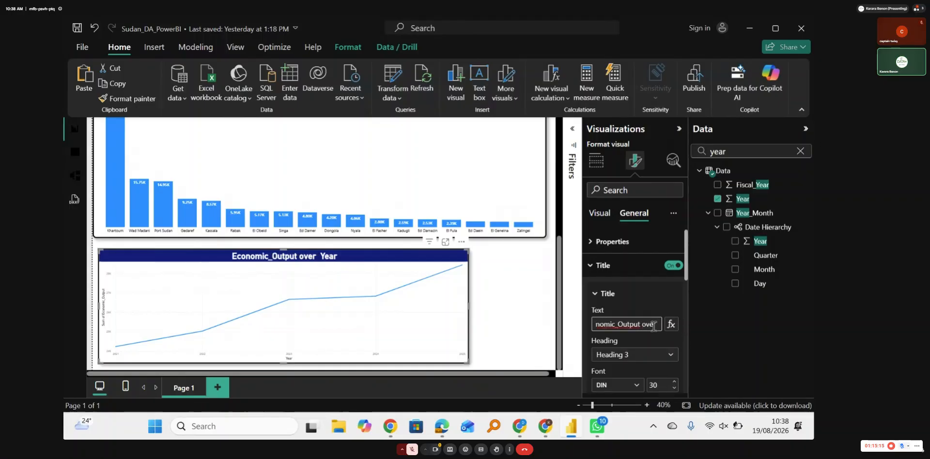
text(er  the)
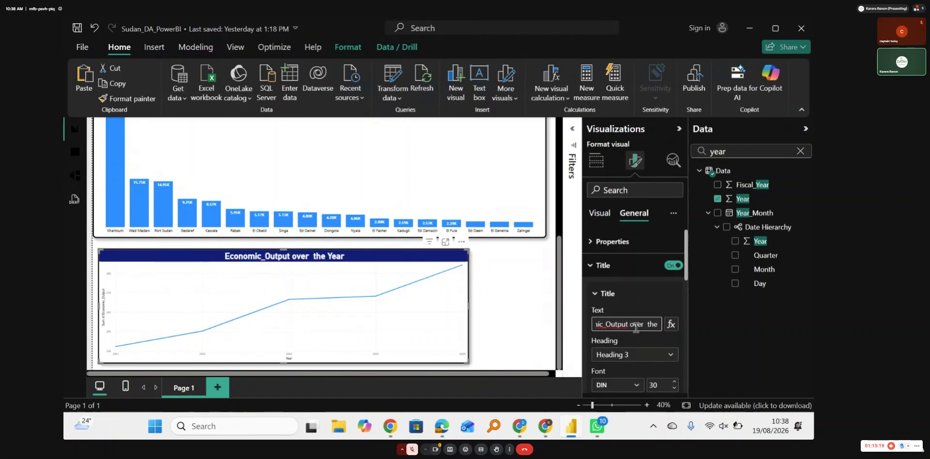
click(607, 324)
key(BackSpace)
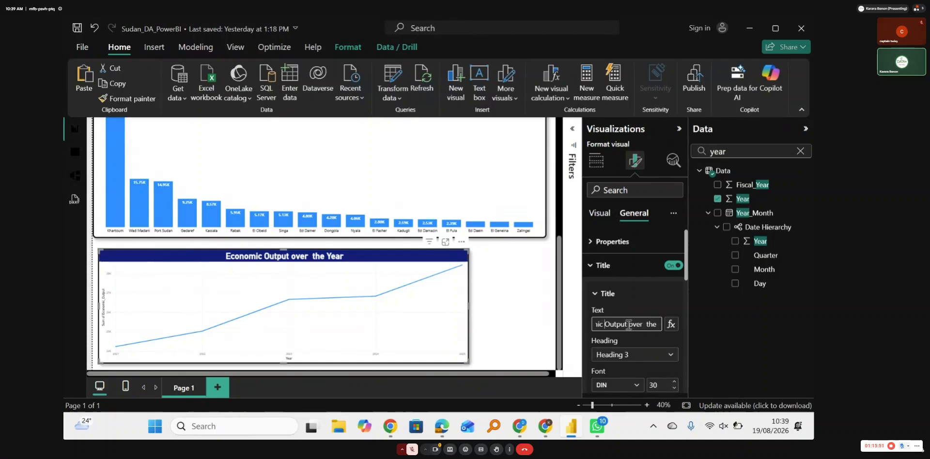
Step: Replace the line chart's title text with "Progress of the economy" and deselect the chart
key(BackSpace)
key(BackSpace)
key(BackSpace)
key(BackSpace)
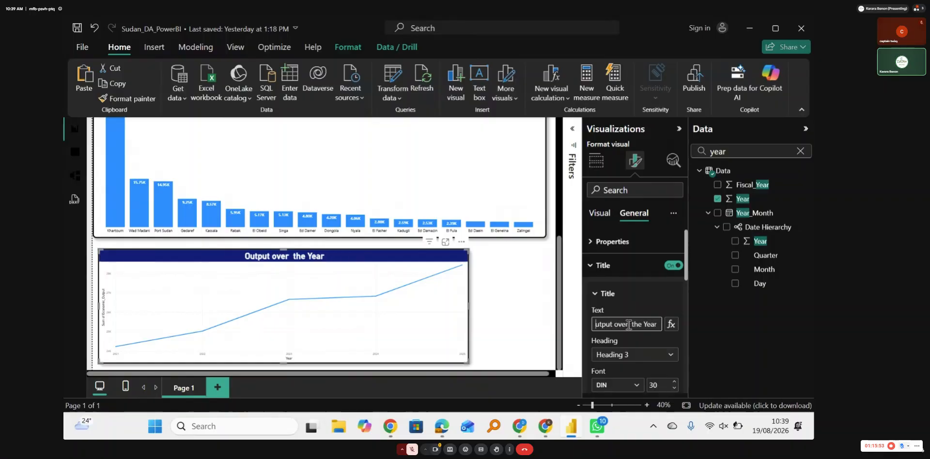
key(Delete)
key(Delete)
key(Delete)
key(Delete)
key(Delete)
key(Delete)
key(Delete)
key(Delete)
key(Delete)
key(Delete)
key(Delete)
key(Delete)
key(Delete)
key(Delete)
key(Delete)
key(Delete)
key(Delete)
key(Delete)
key(Delete)
key(Delete)
text(P)
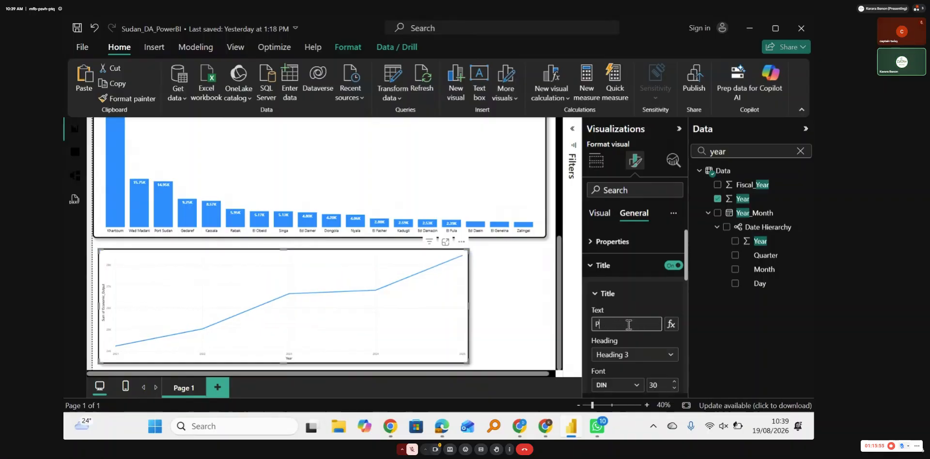
text(rogress of the)
key(BackSpace)
text(he economy)
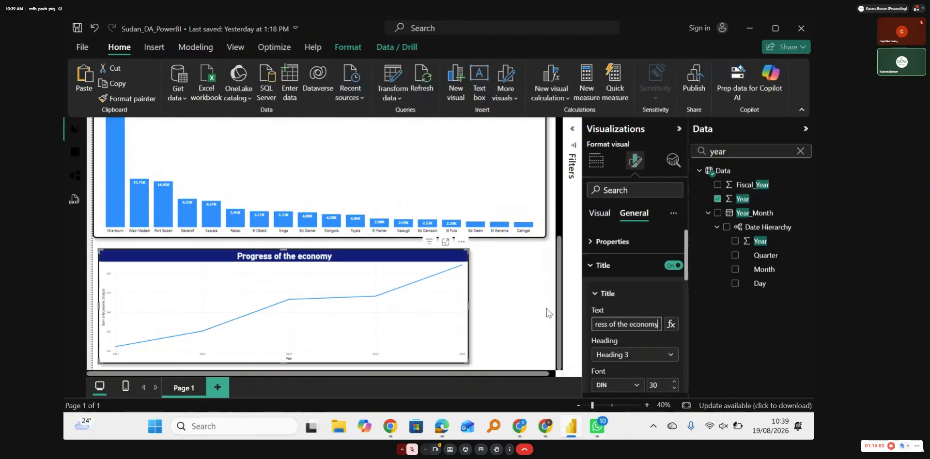
click(511, 312)
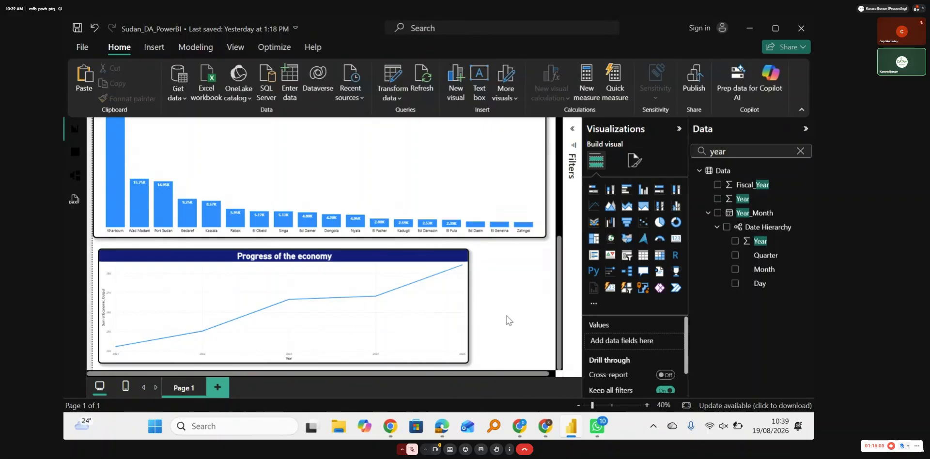
Step: Increase the font size of the line chart's X-axis values to 13
click(464, 296)
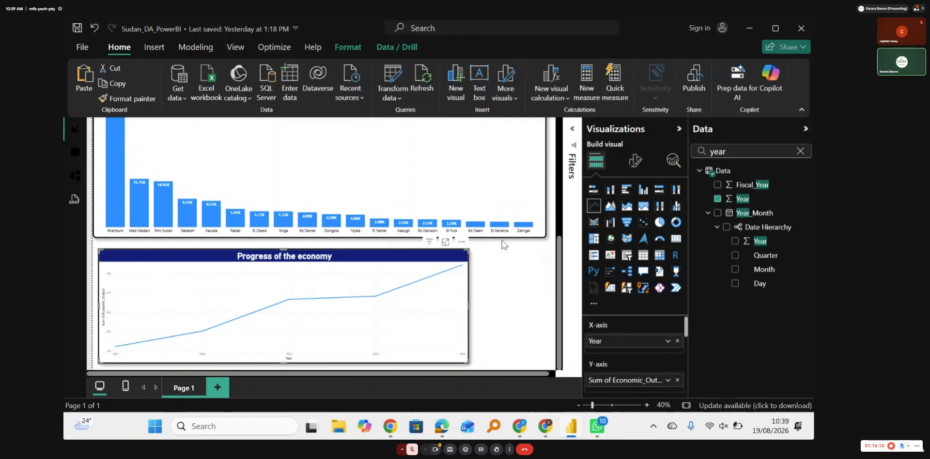
click(635, 164)
click(613, 242)
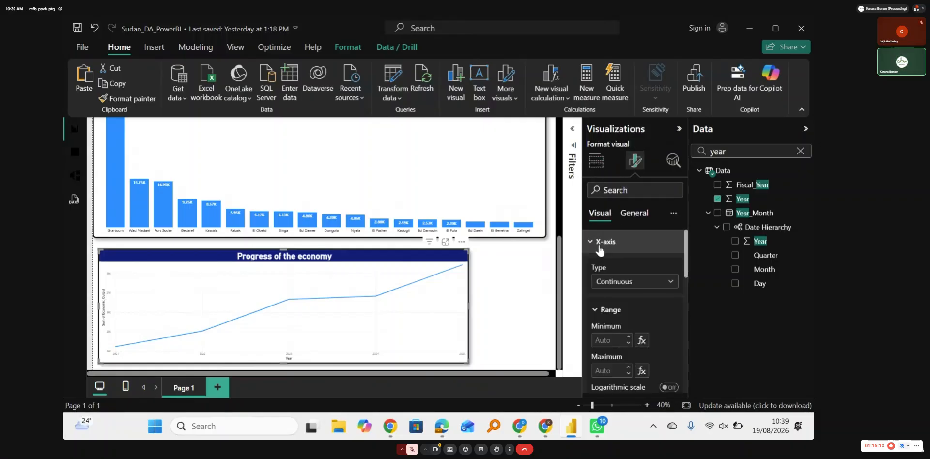
scroll(657, 315, down, 2)
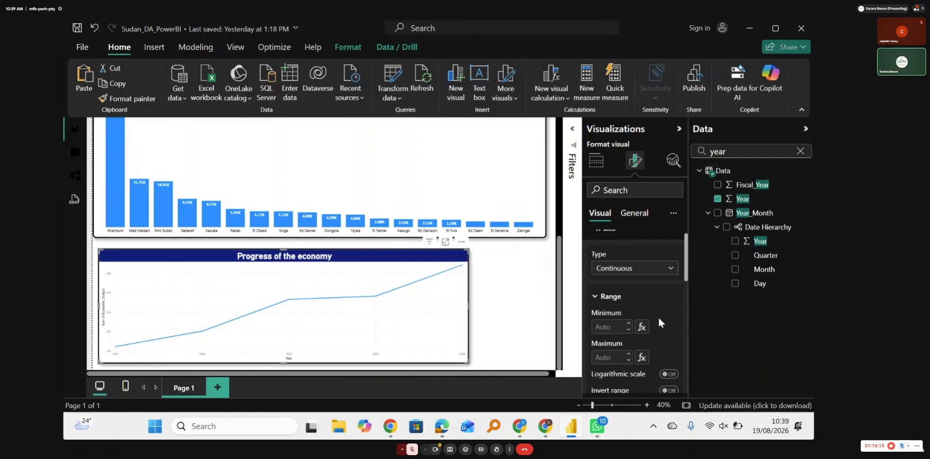
scroll(657, 316, down, 2)
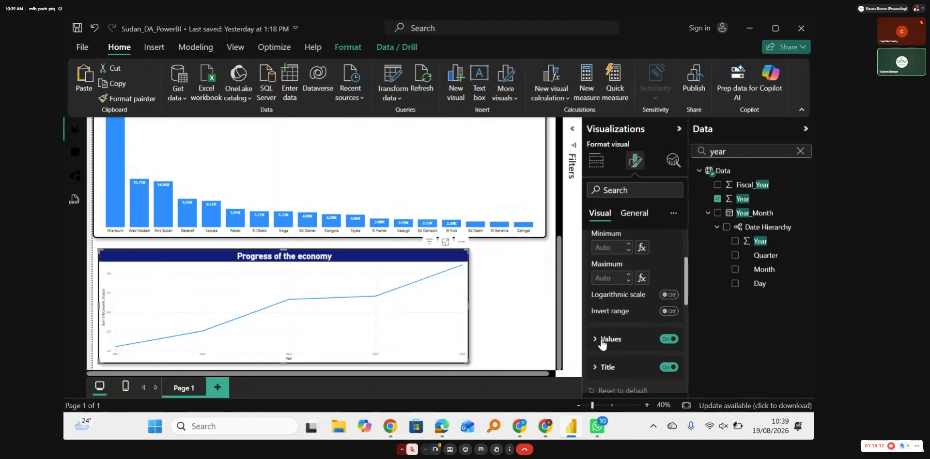
click(607, 342)
scroll(641, 350, down, 2)
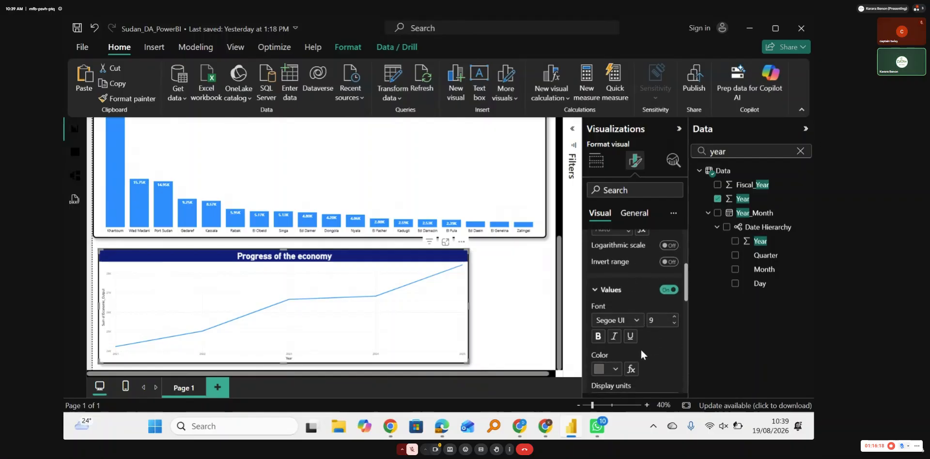
click(674, 318)
click(674, 318)
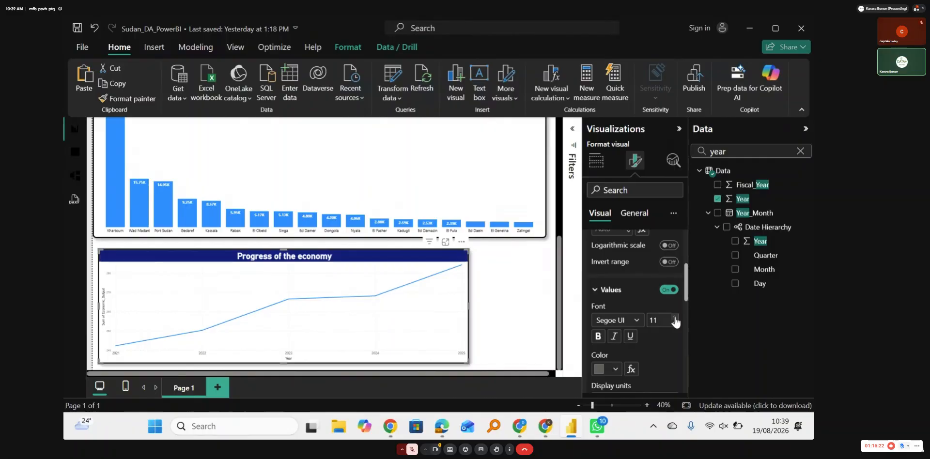
click(674, 317)
click(674, 317)
click(674, 317)
click(674, 317)
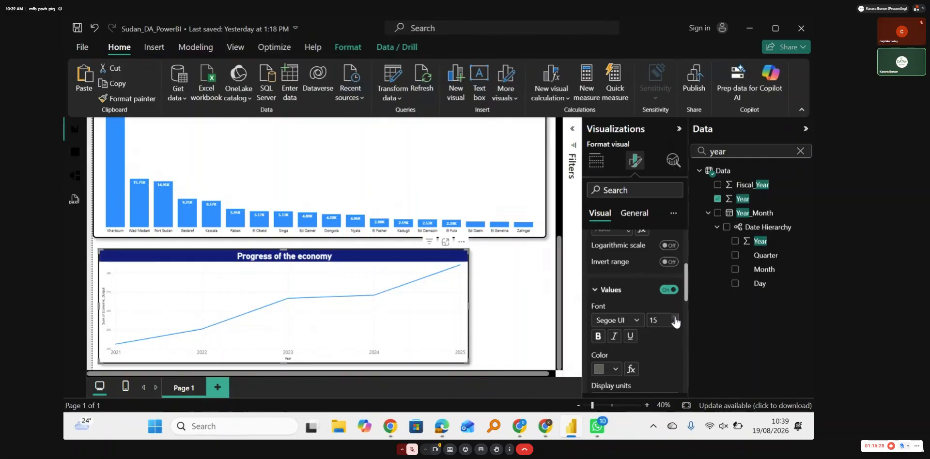
Step: Make the line chart's X-axis values black and bold
click(611, 369)
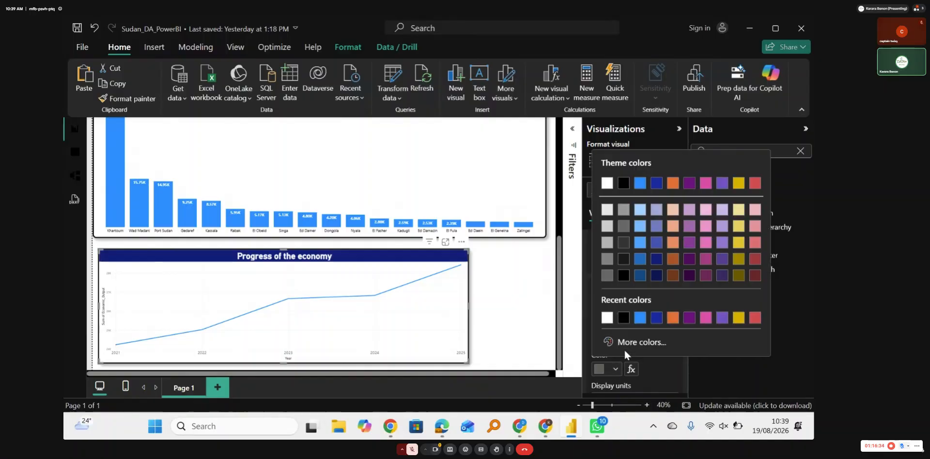
click(624, 318)
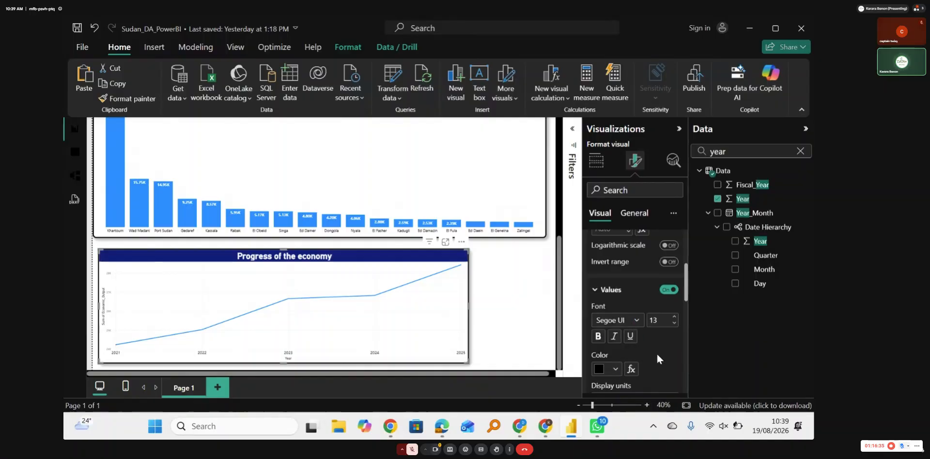
click(598, 336)
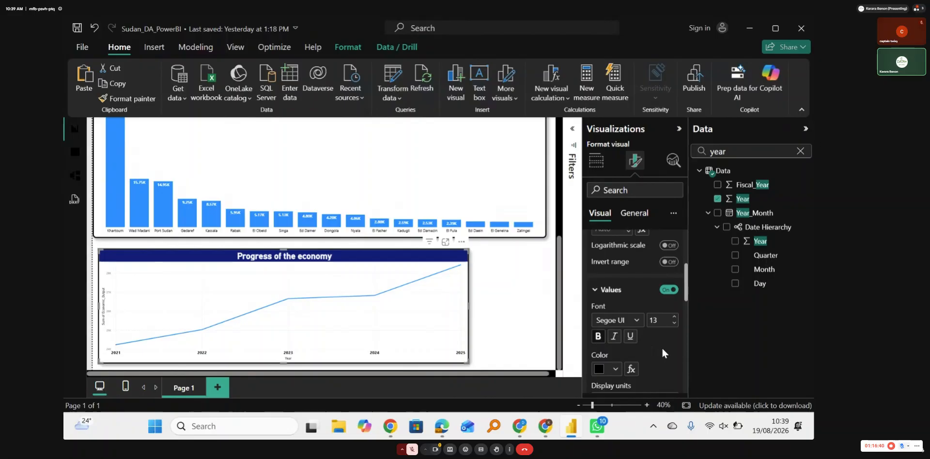
Step: Try Thousands as the display units for the X-axis values, and restore Auto
scroll(661, 346, down, 3)
click(653, 289)
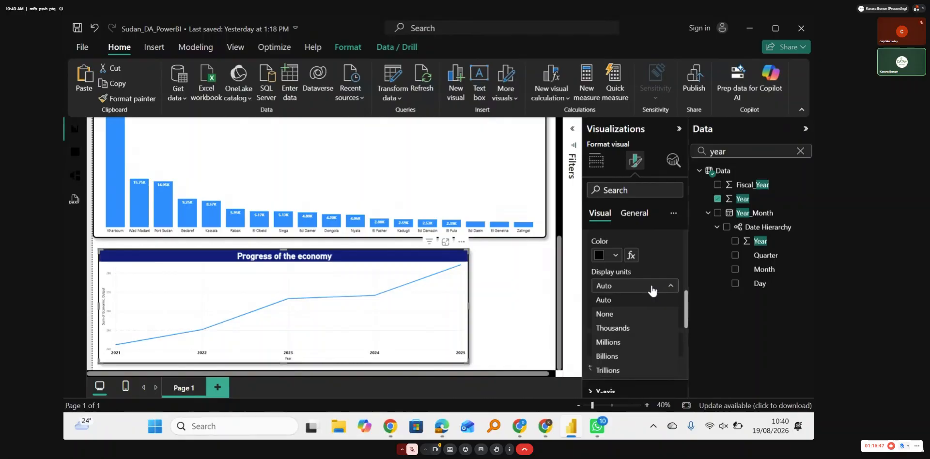
click(625, 327)
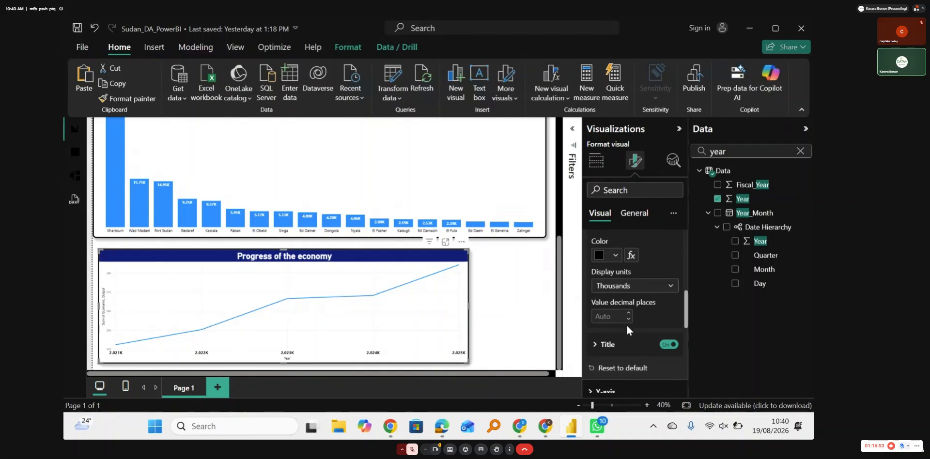
click(654, 289)
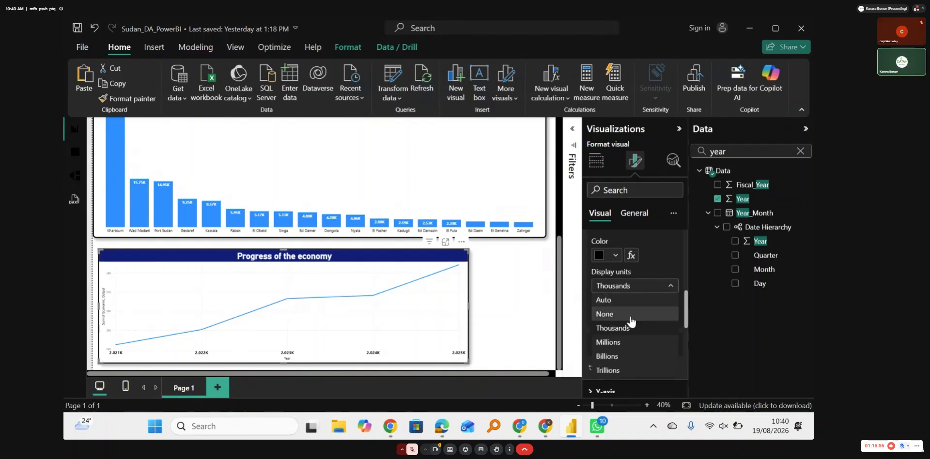
click(607, 300)
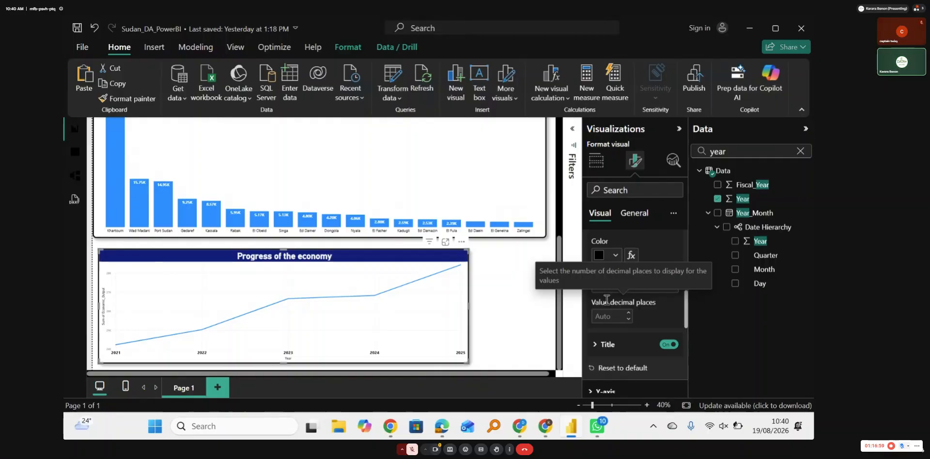
Step: Turn off the line chart's X-axis title and collapse the X-axis settings
scroll(667, 319, up, 1)
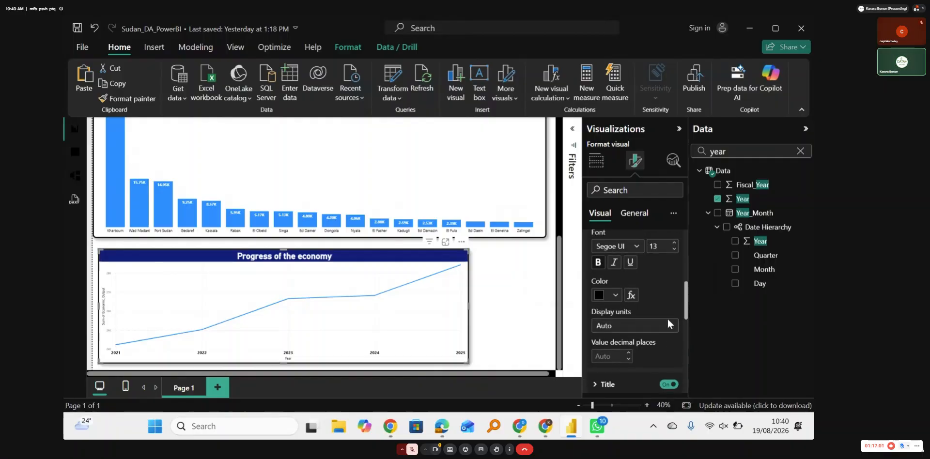
scroll(668, 319, down, 1)
scroll(667, 319, down, 1)
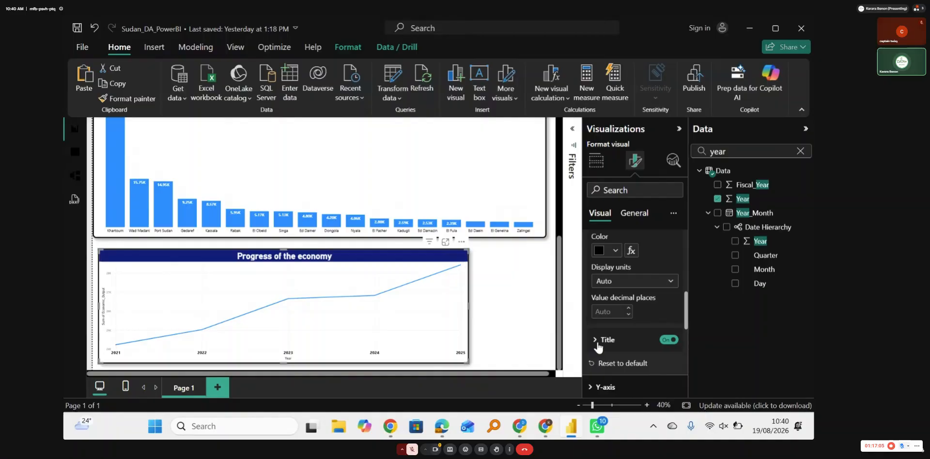
click(597, 345)
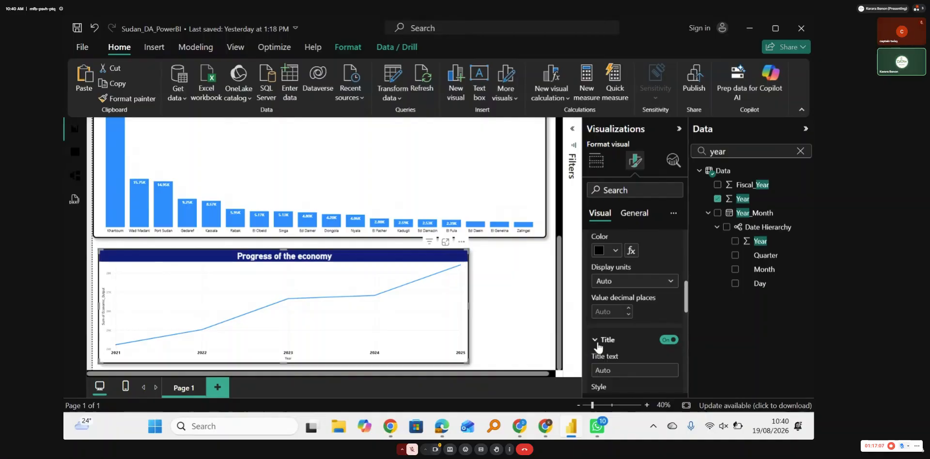
scroll(628, 344, down, 1)
scroll(628, 344, down, 1)
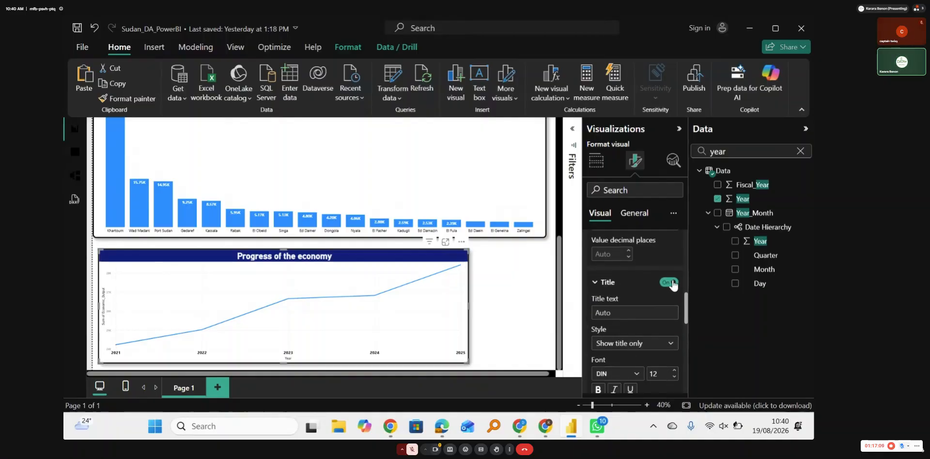
click(669, 283)
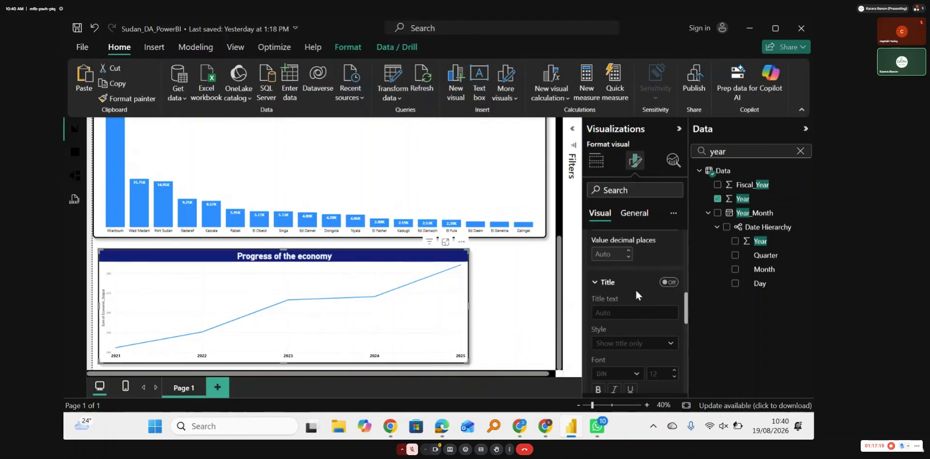
click(598, 284)
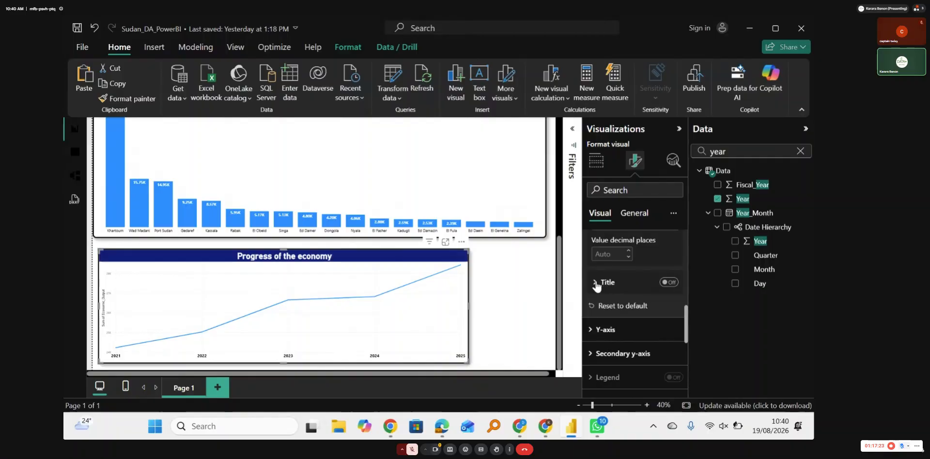
scroll(596, 281, up, 5)
click(593, 242)
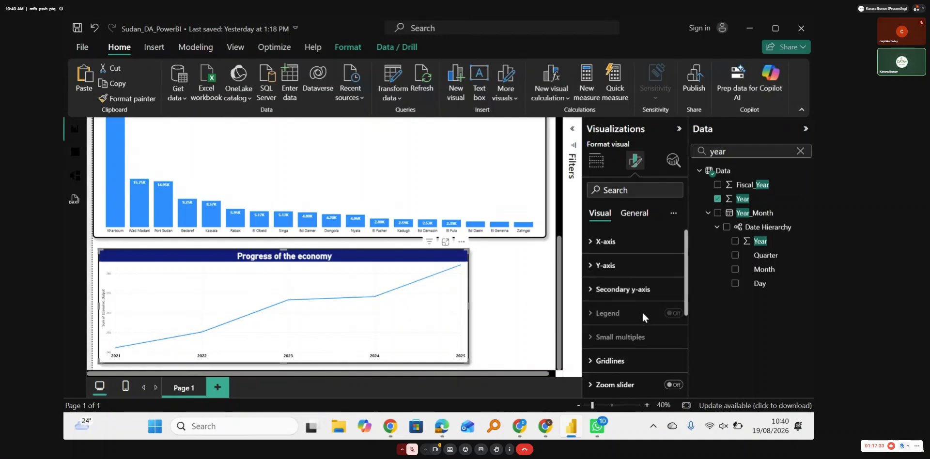
Step: Examine the title settings of the line chart's Y-axis, including its text, style, font and color options
click(596, 267)
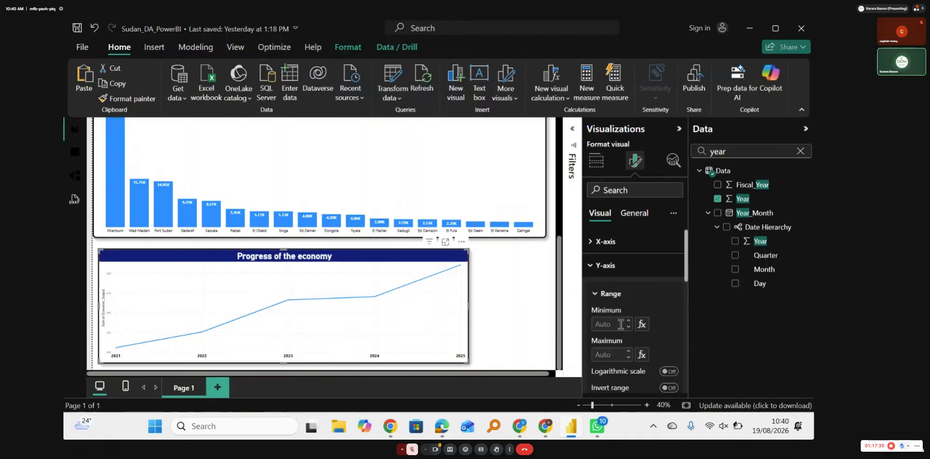
scroll(618, 322, down, 3)
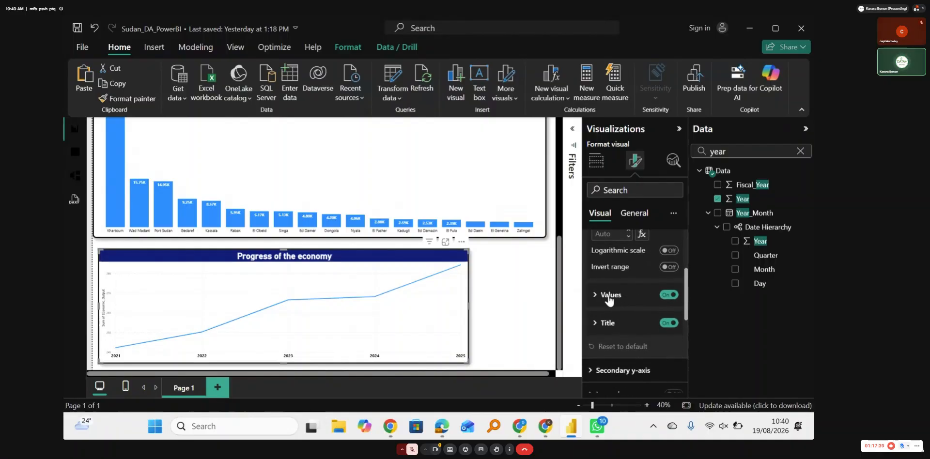
click(595, 324)
scroll(616, 358, down, 3)
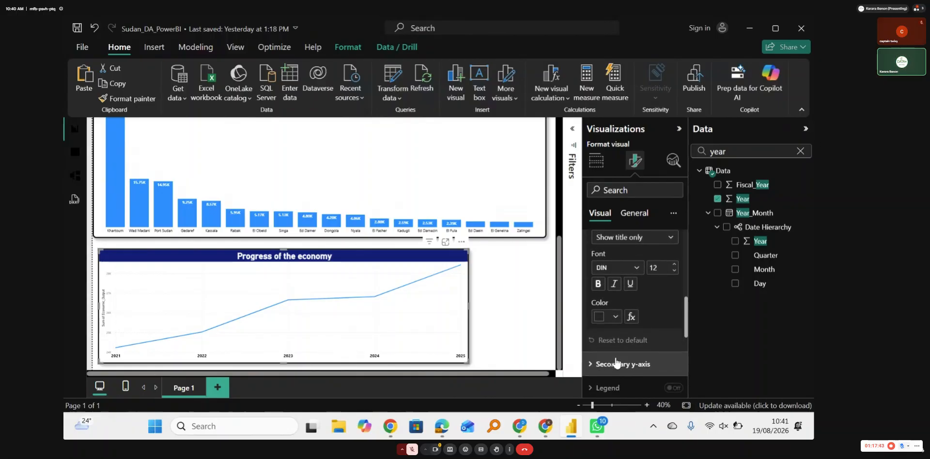
scroll(615, 356, up, 2)
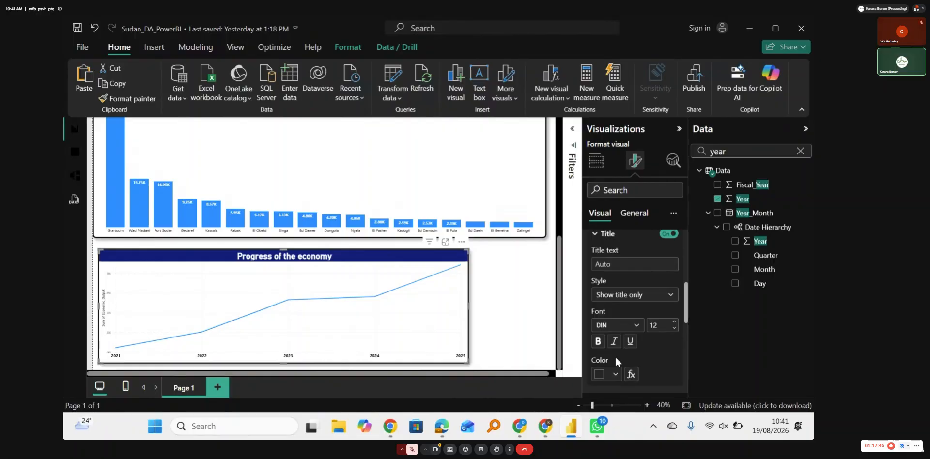
scroll(615, 355, up, 1)
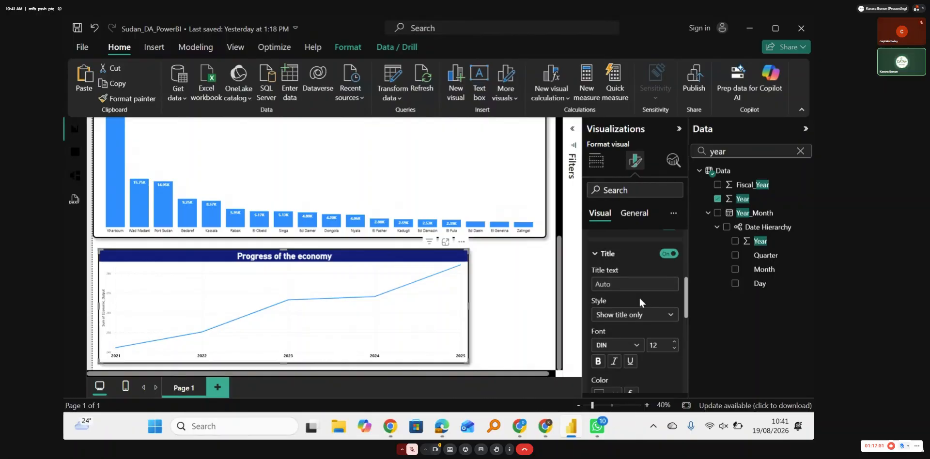
scroll(639, 299, down, 6)
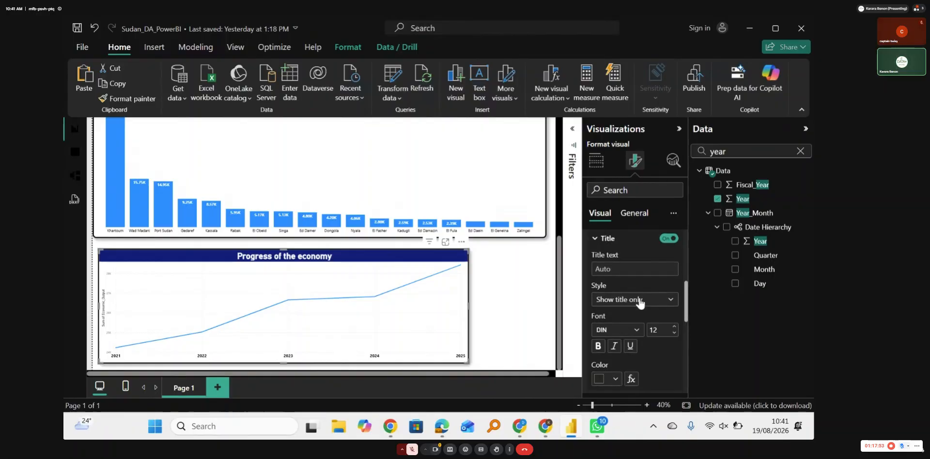
scroll(639, 301, down, 5)
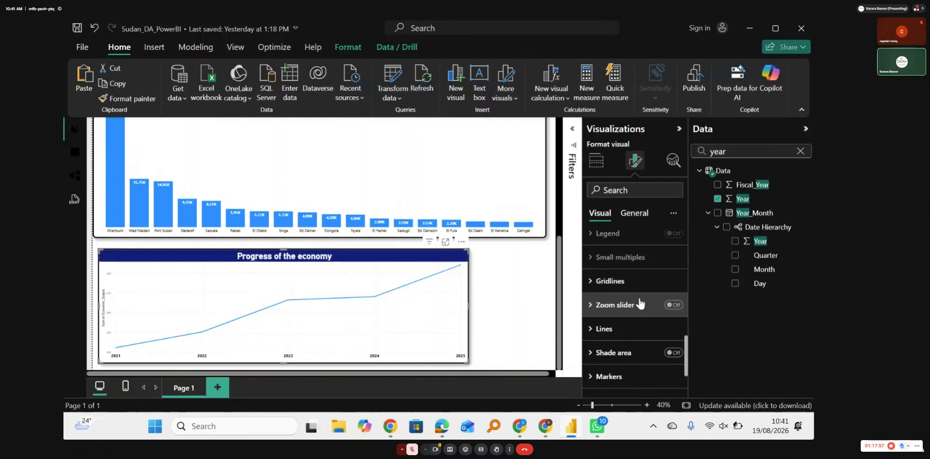
Step: Turn on data labels for the line chart and try showing a title on each label
scroll(640, 303, down, 4)
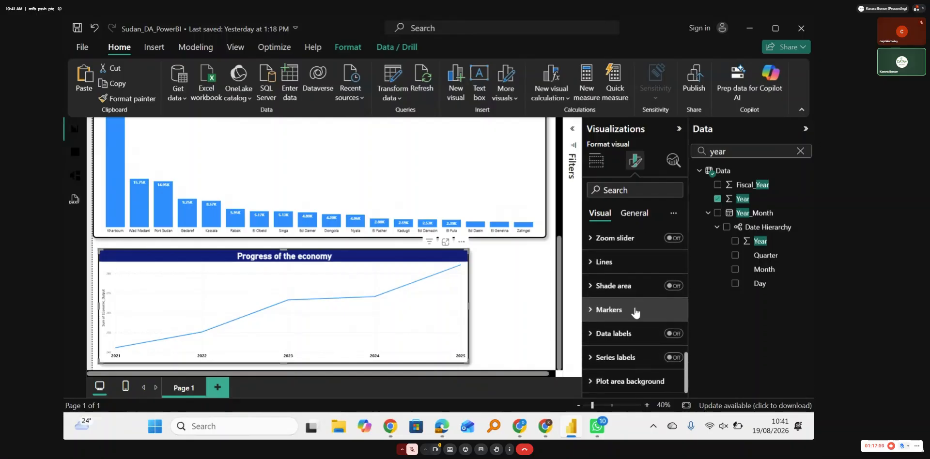
click(678, 335)
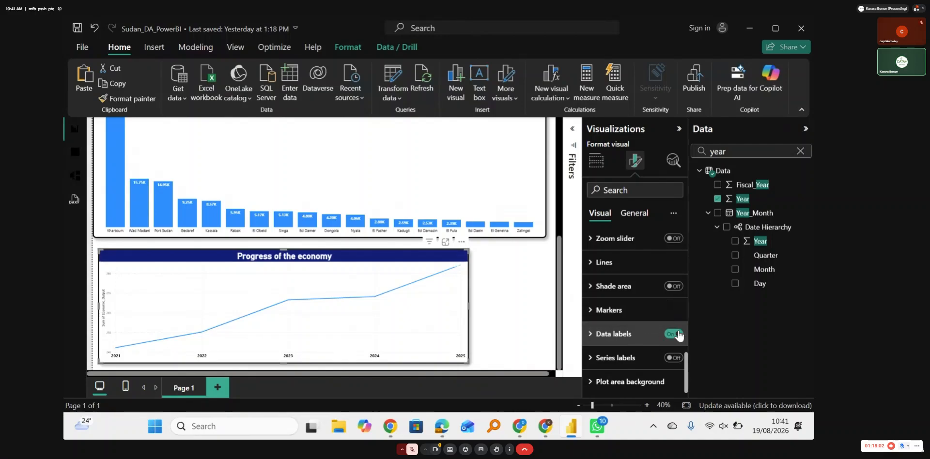
click(644, 335)
scroll(639, 362, down, 6)
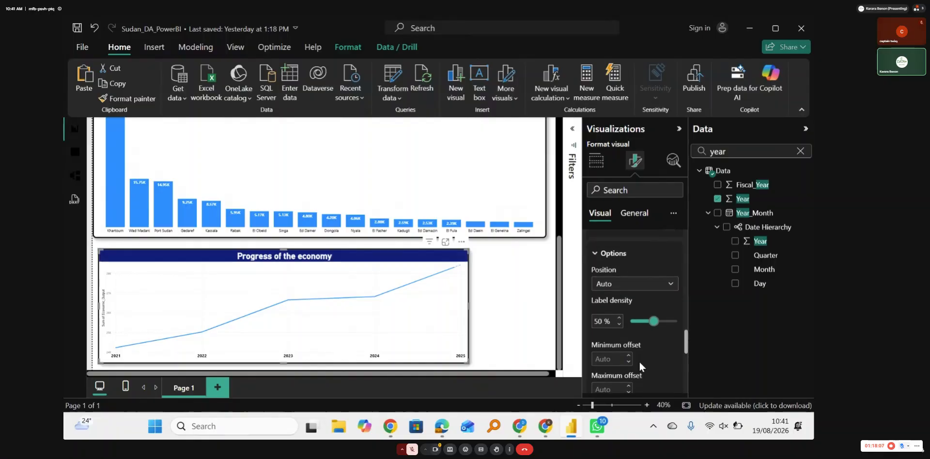
scroll(639, 362, down, 4)
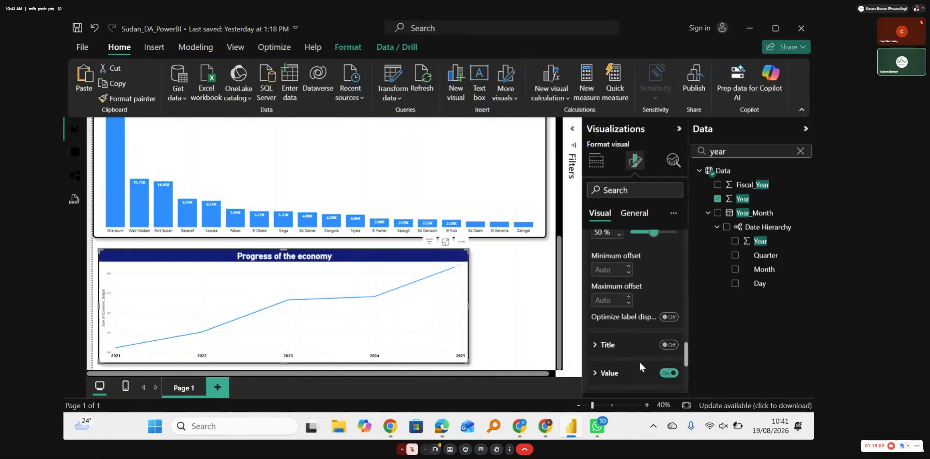
click(669, 339)
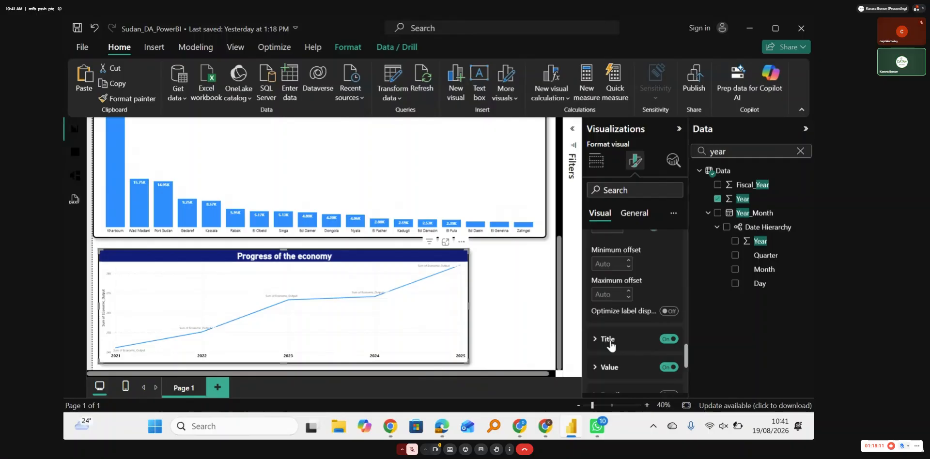
Step: Set the display units of the line chart's data label values to Thousands
click(642, 368)
scroll(642, 370, down, 3)
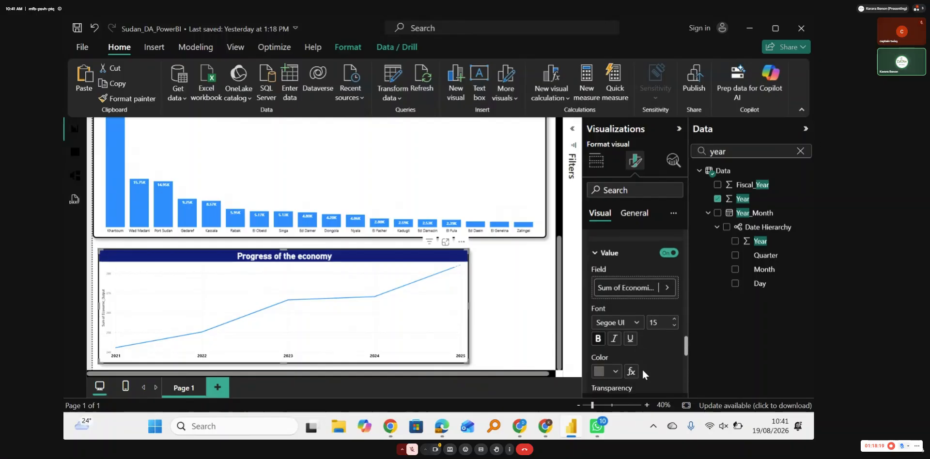
scroll(642, 370, down, 4)
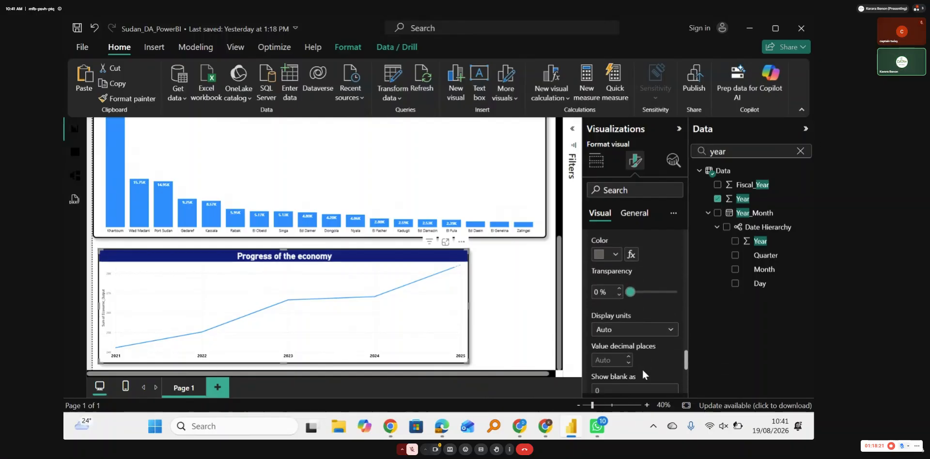
click(614, 323)
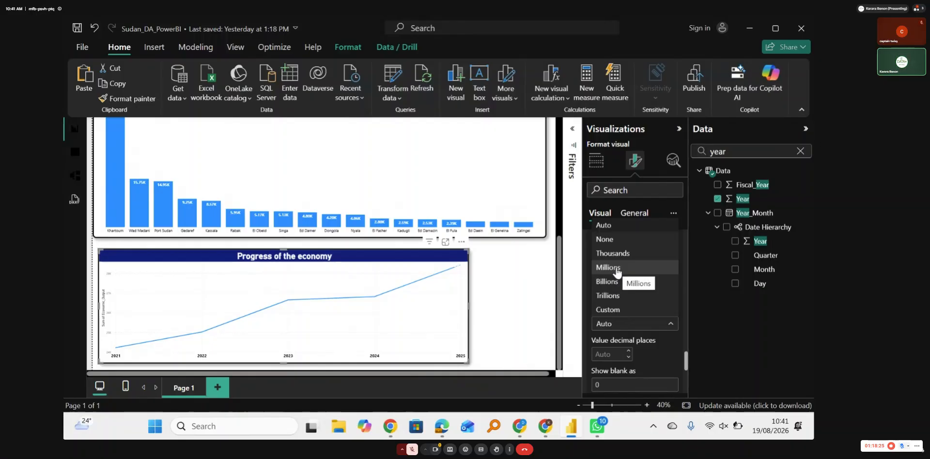
click(613, 254)
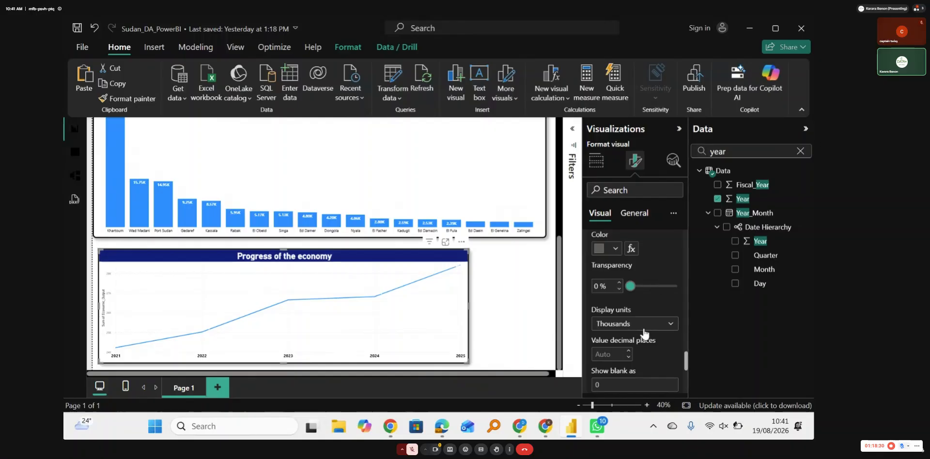
Step: Check the remaining data label settings and collapse the value and options groups
scroll(643, 332, down, 2)
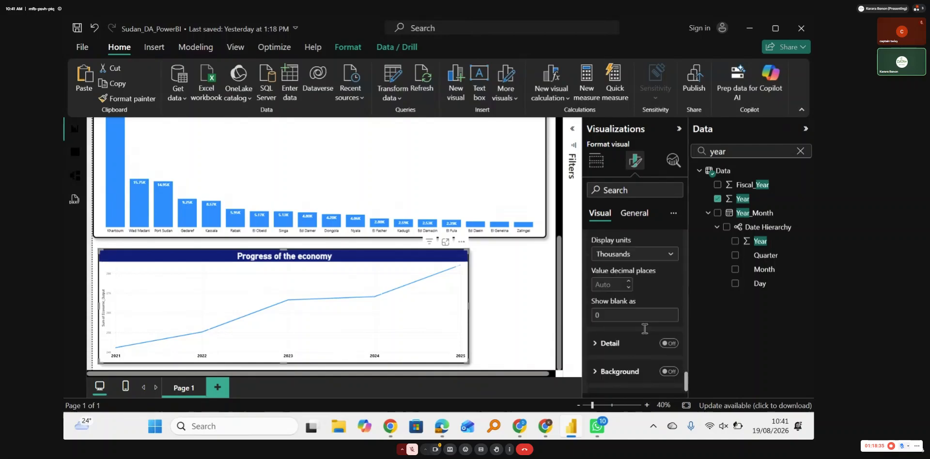
scroll(643, 327, up, 5)
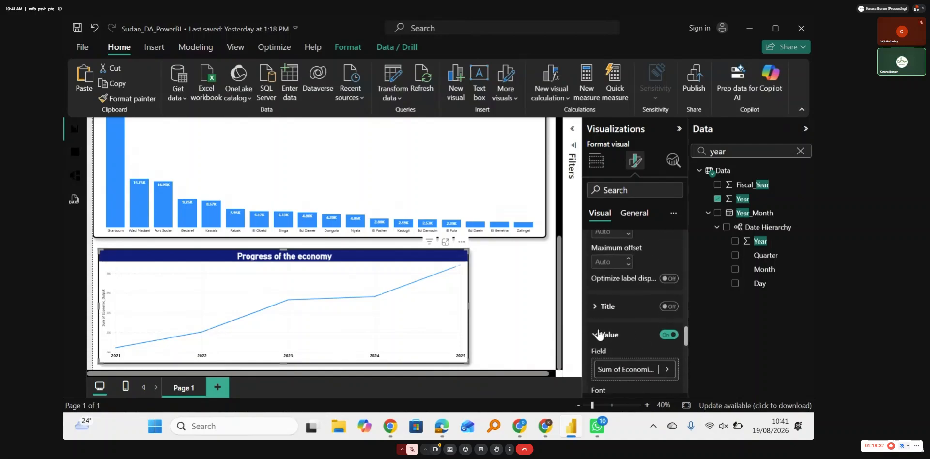
click(628, 334)
scroll(618, 282, up, 3)
scroll(619, 279, up, 1)
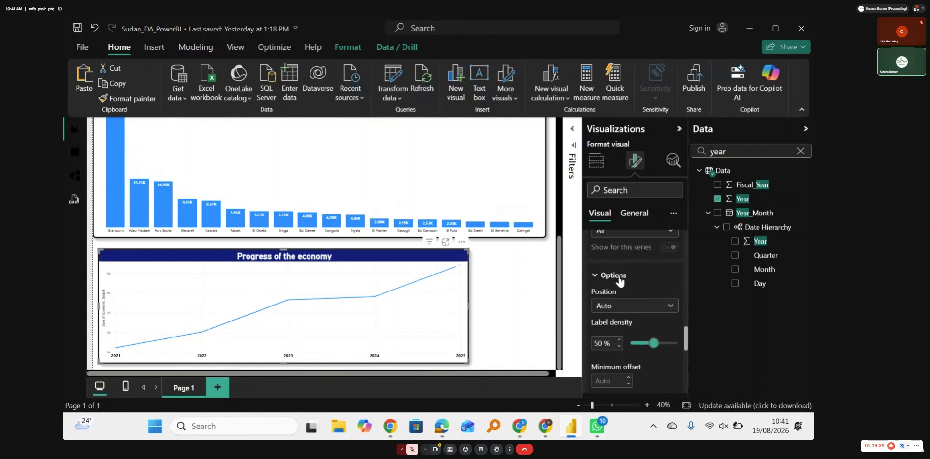
click(599, 275)
scroll(644, 280, up, 1)
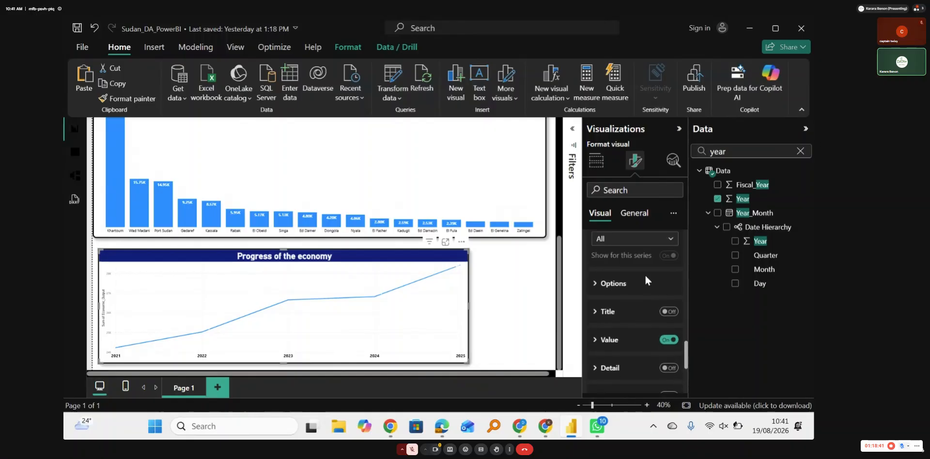
scroll(644, 274, down, 1)
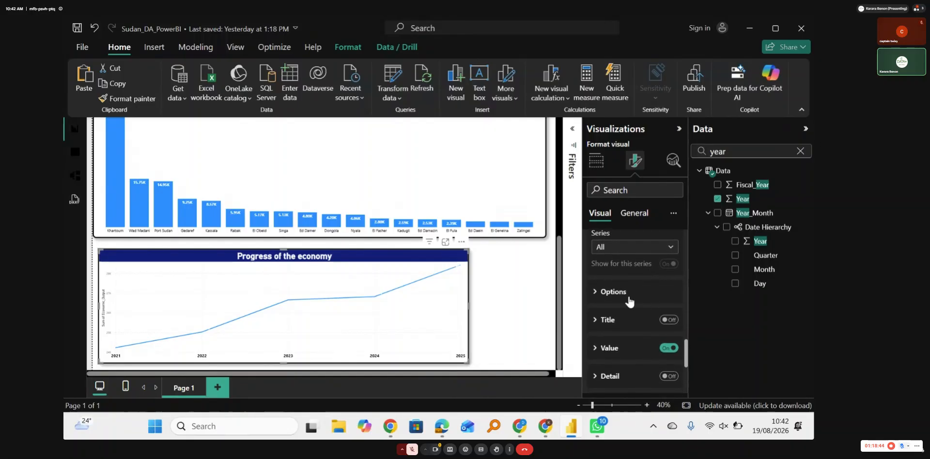
Step: Set the line chart's Y-axis values to font size 12 and make them bold and black
scroll(630, 298, up, 5)
scroll(638, 271, up, 5)
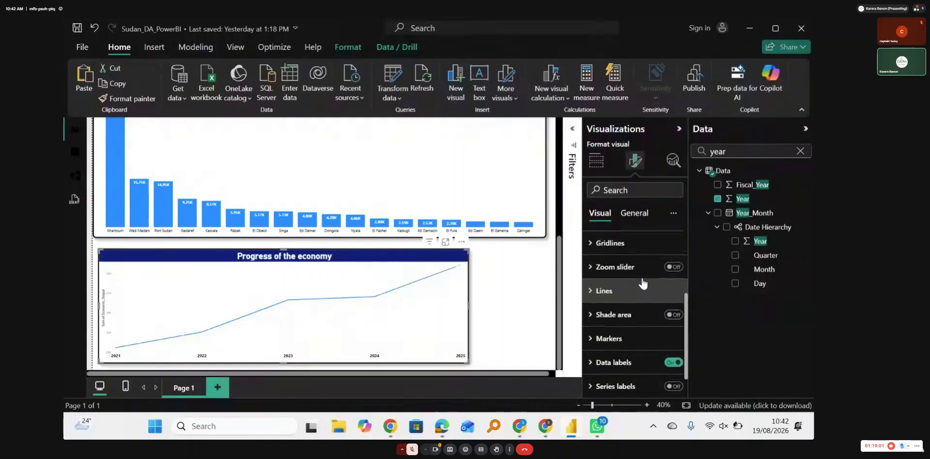
scroll(642, 283, up, 3)
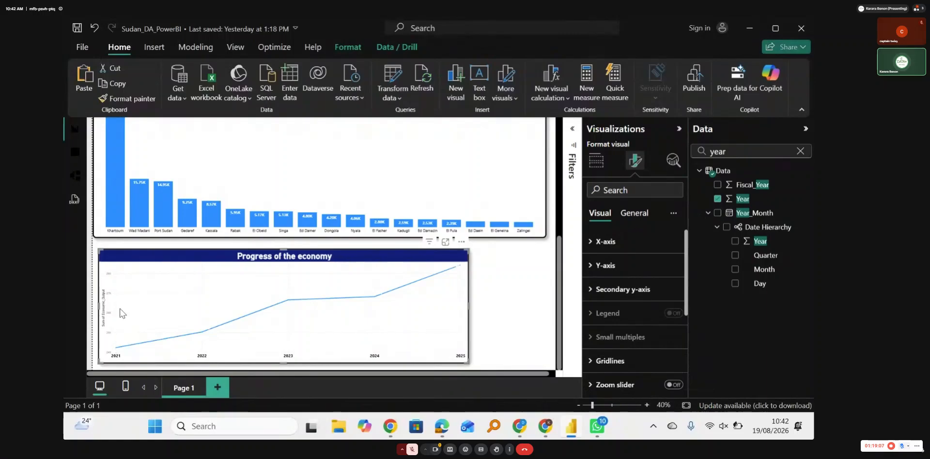
click(597, 274)
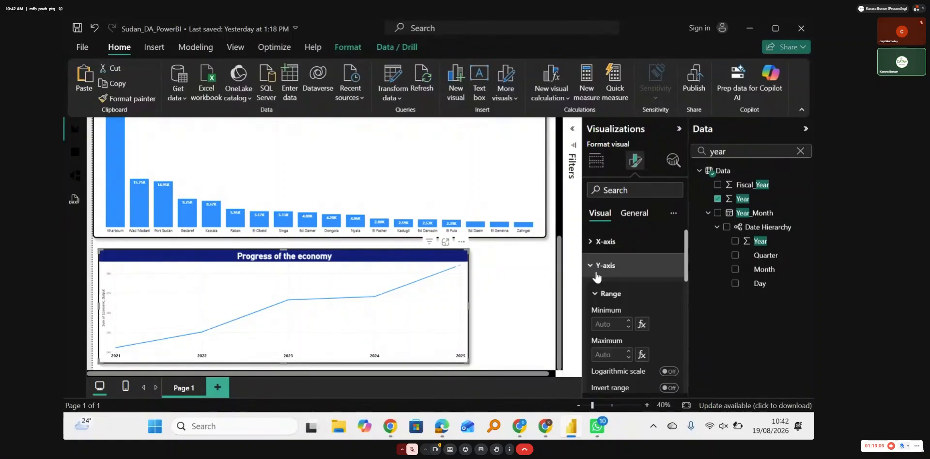
scroll(652, 313, down, 3)
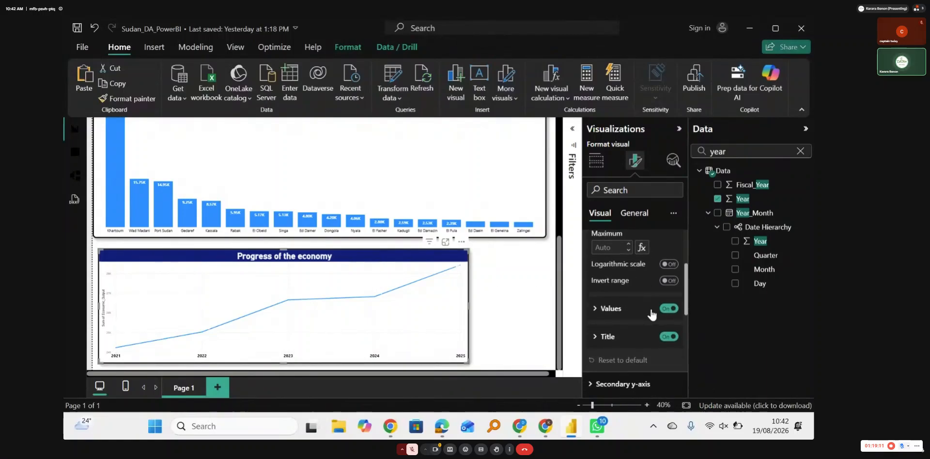
click(609, 309)
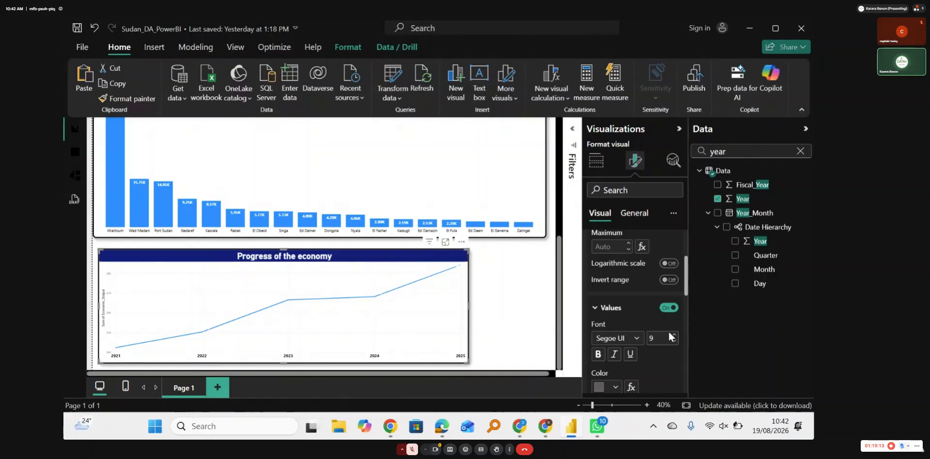
click(675, 338)
click(676, 338)
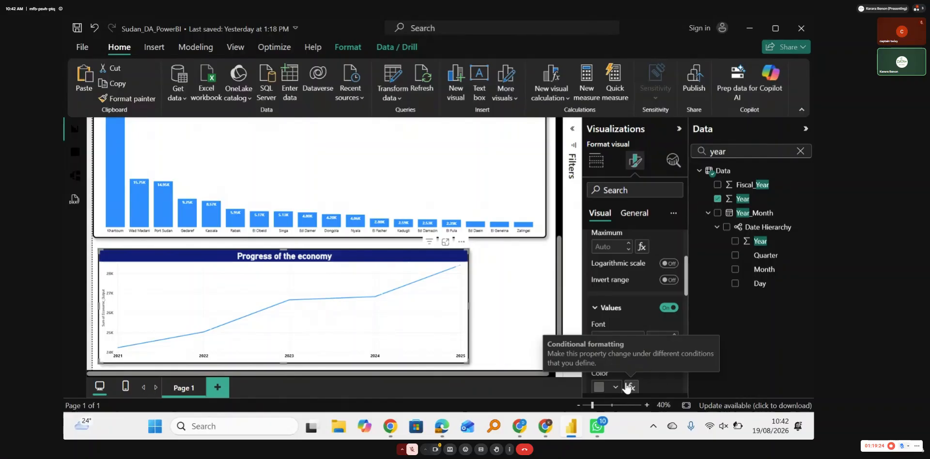
click(598, 310)
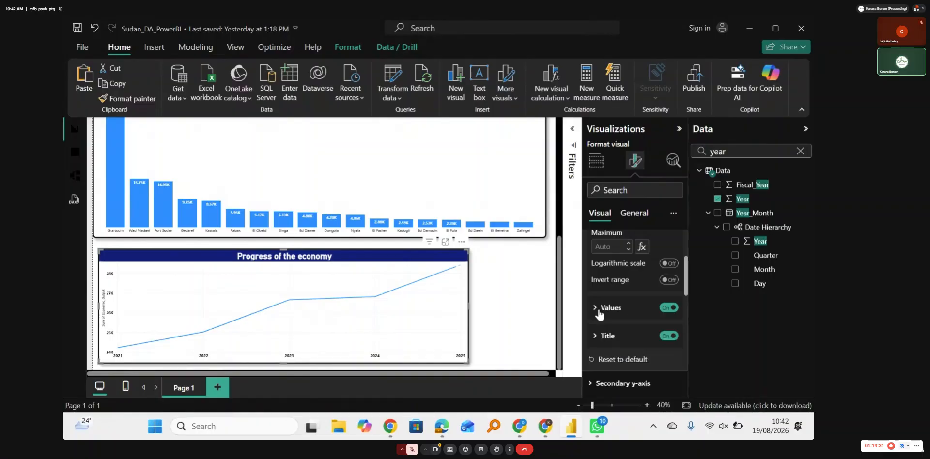
Step: Change the title text of the line chart's Y-axis to "Economic Output"
click(599, 336)
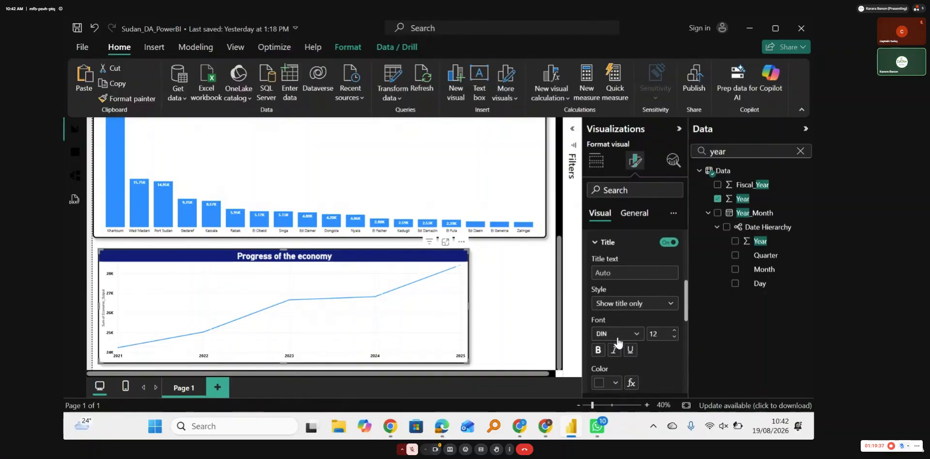
scroll(618, 344, up, 1)
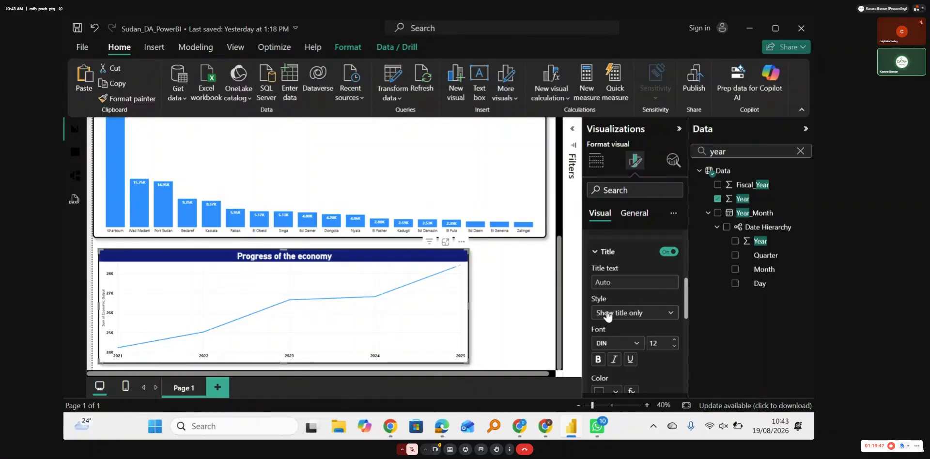
scroll(608, 314, up, 1)
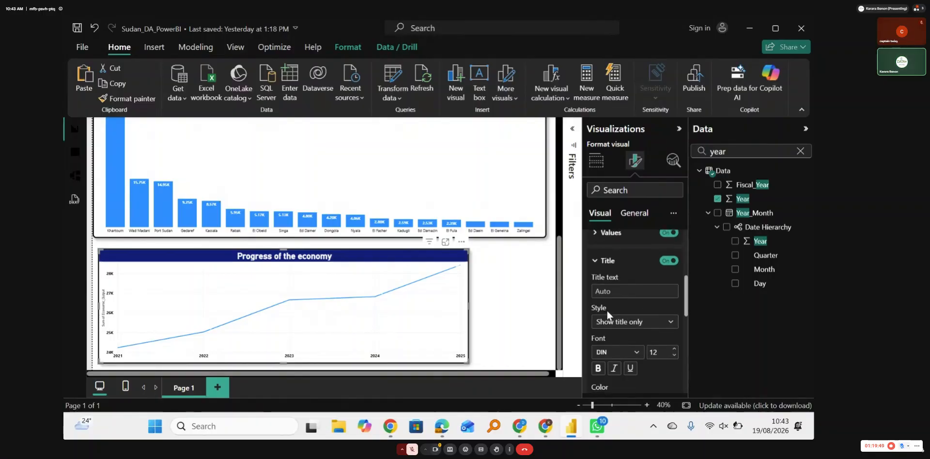
click(631, 293)
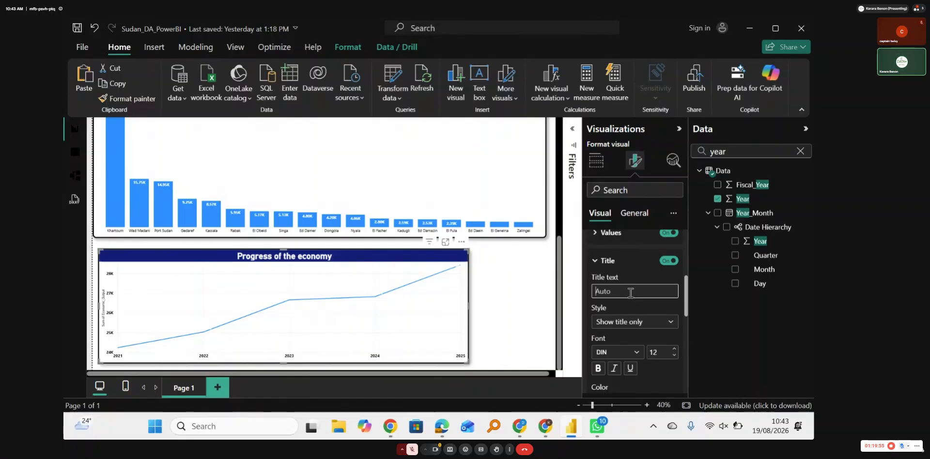
text(Economi)
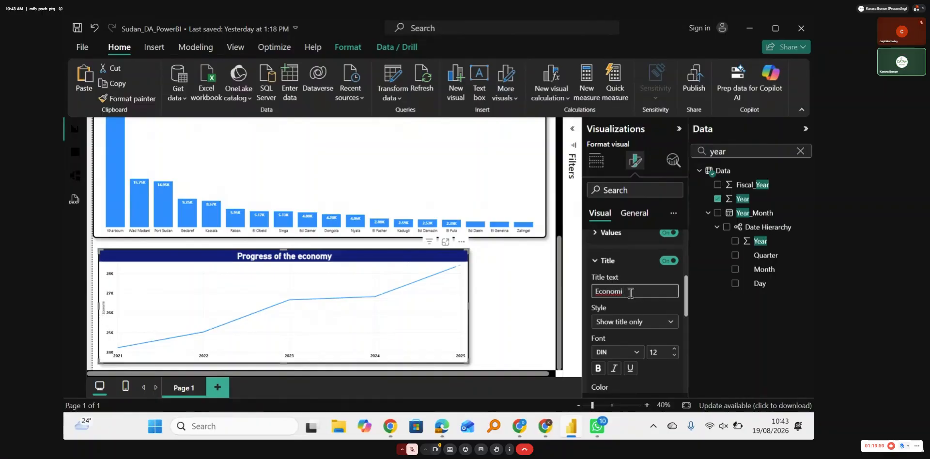
text(c Output)
click(594, 262)
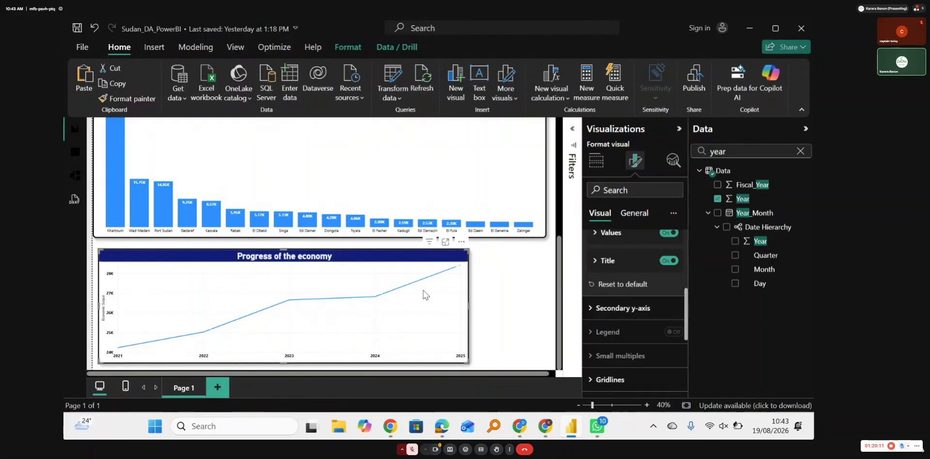
click(595, 261)
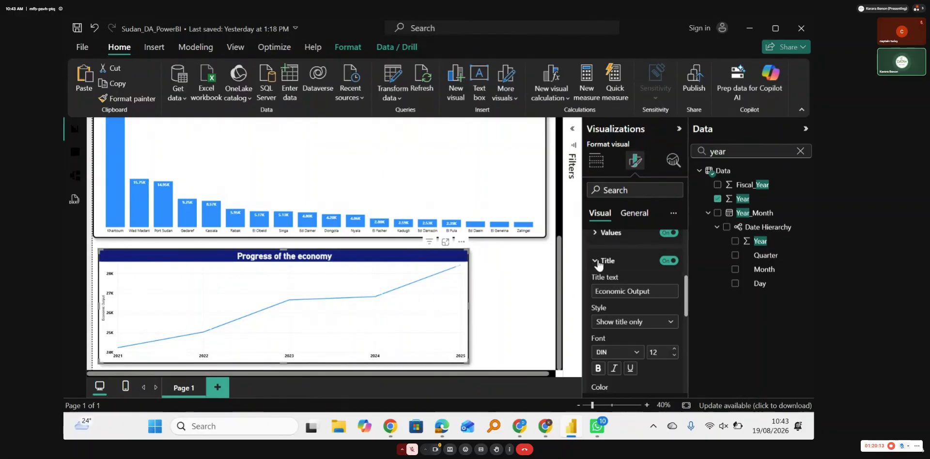
Step: Set the title of the line chart's Y-axis to font size 20 and make it bold and black
click(675, 350)
click(675, 349)
click(675, 349)
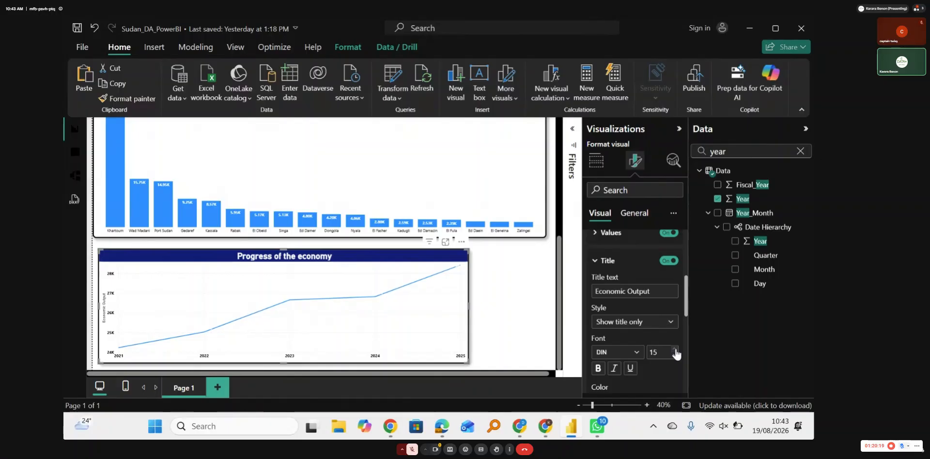
click(675, 350)
click(675, 350)
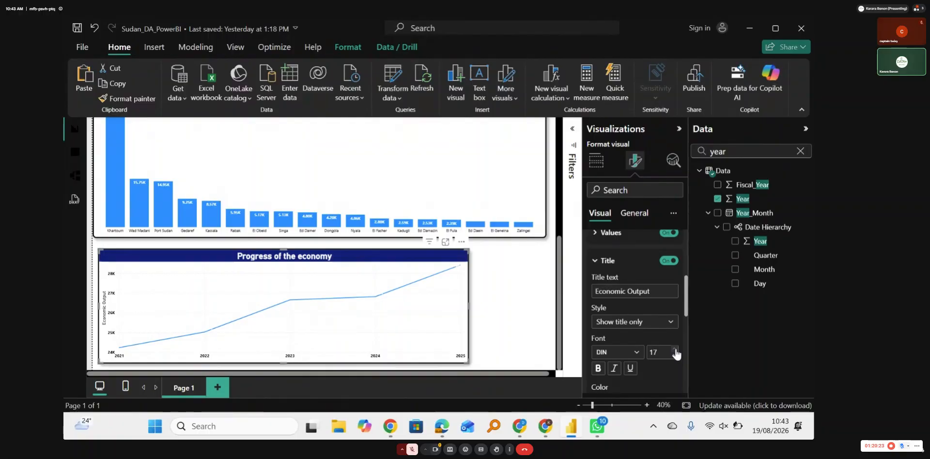
click(674, 350)
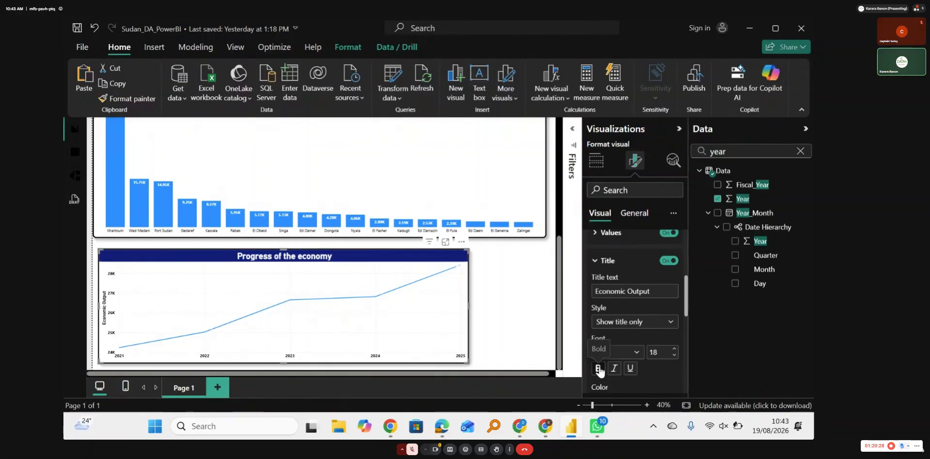
scroll(600, 370, down, 2)
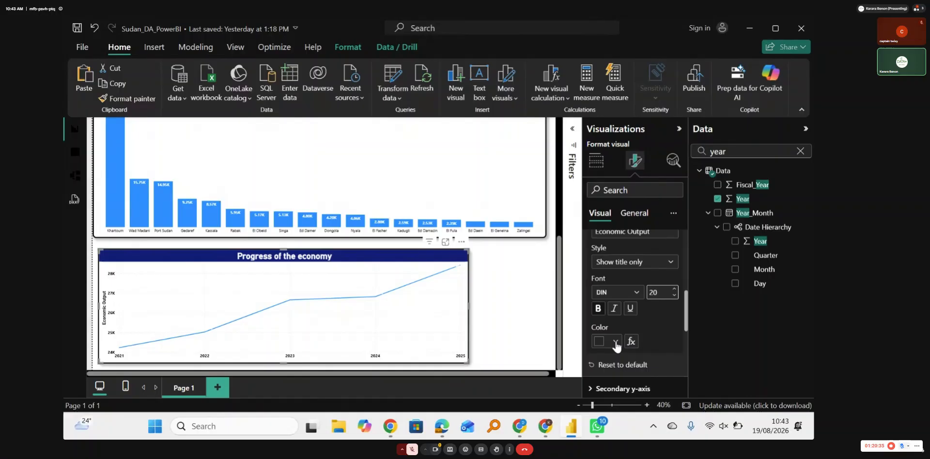
click(614, 341)
click(606, 291)
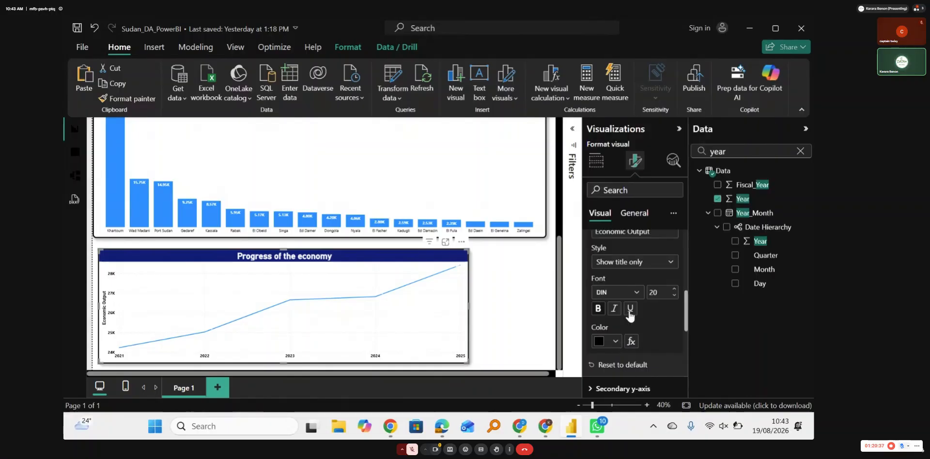
scroll(603, 304, up, 3)
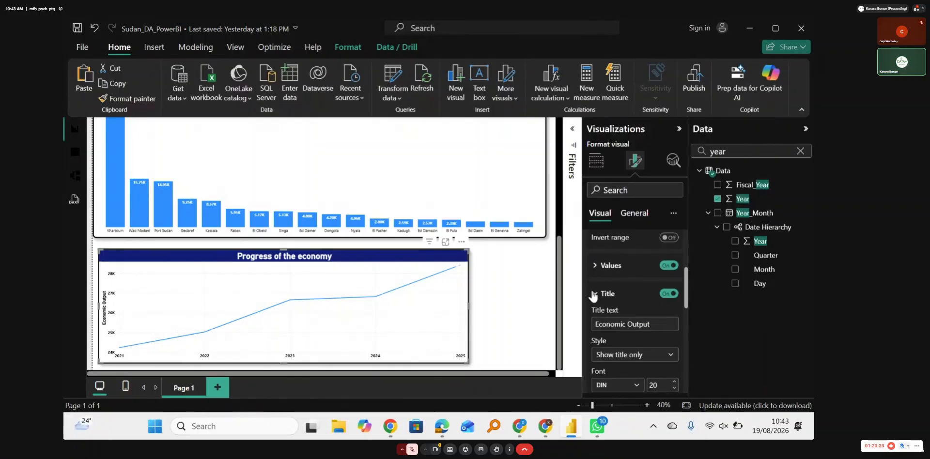
click(595, 294)
Step: Widen the "Progress of the economy" line chart on both sides to match the "Economic Output by City" chart above it
click(470, 309)
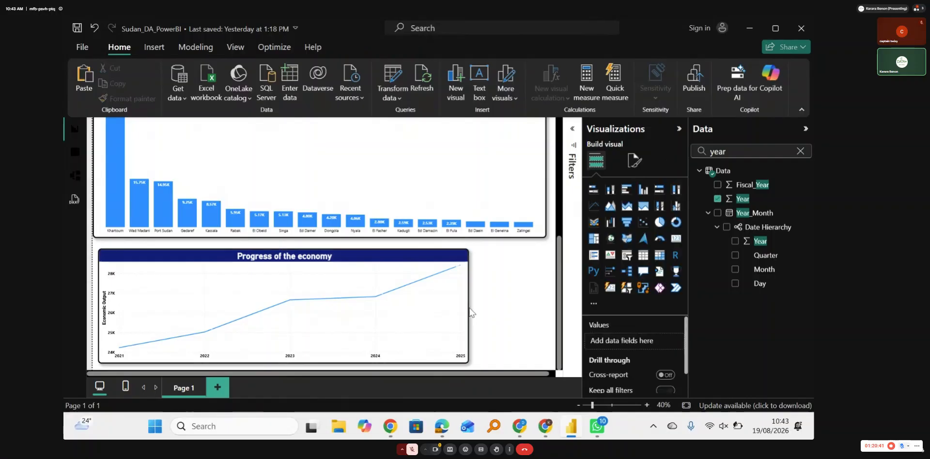
click(468, 305)
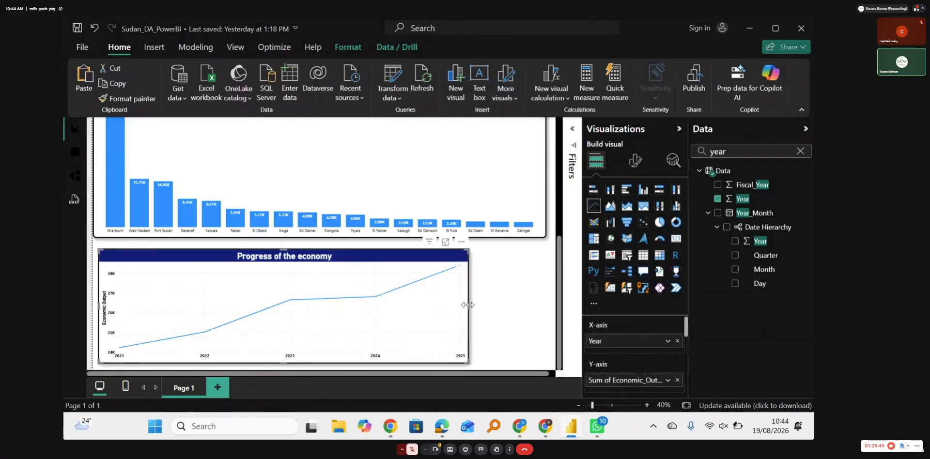
drag(467, 304, 544, 307)
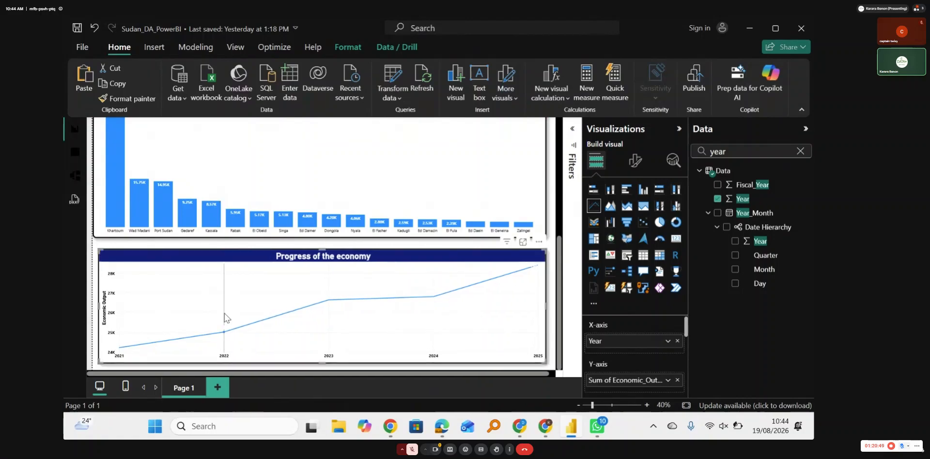
drag(99, 305, 94, 309)
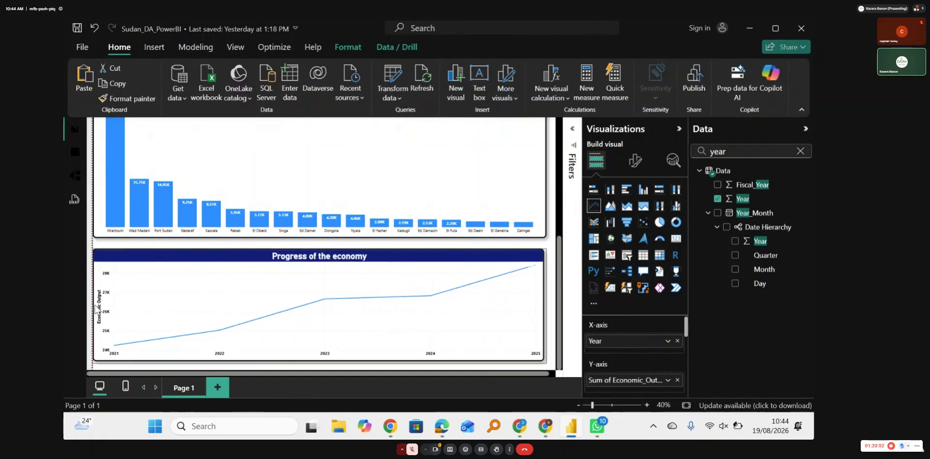
click(293, 242)
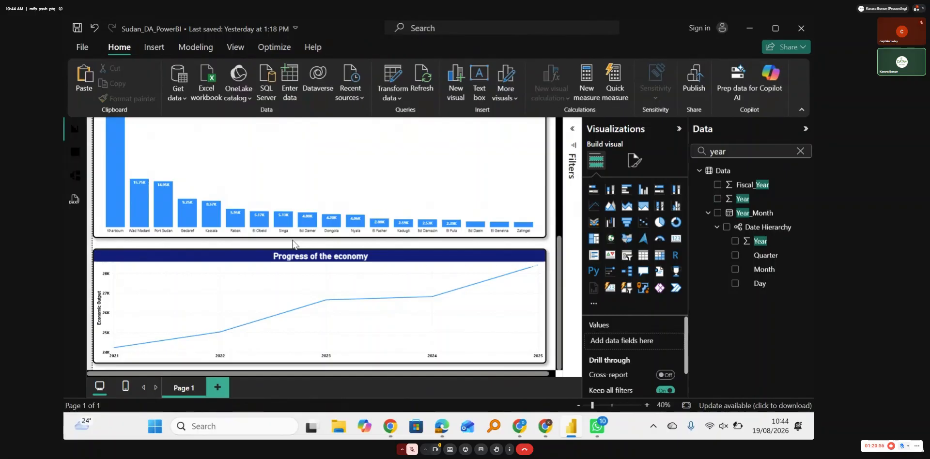
Step: Review the slicers, KPI cards and charts across the whole report page
scroll(293, 244, up, 5)
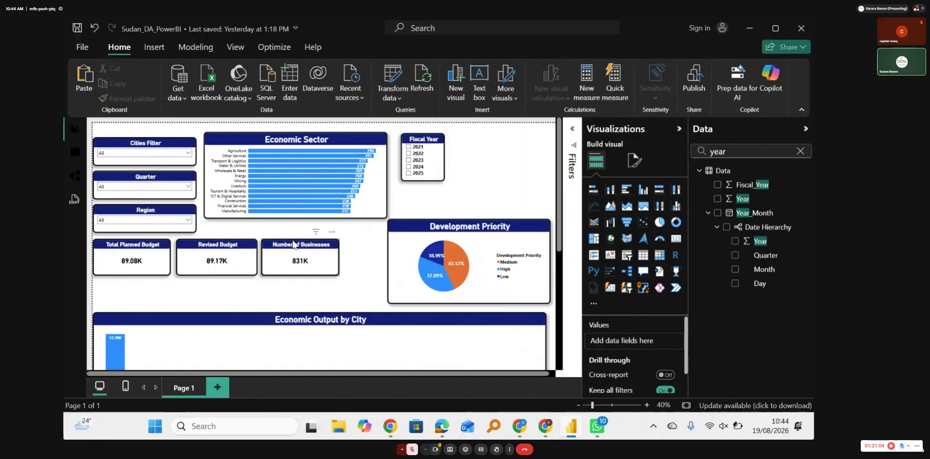
scroll(293, 244, down, 5)
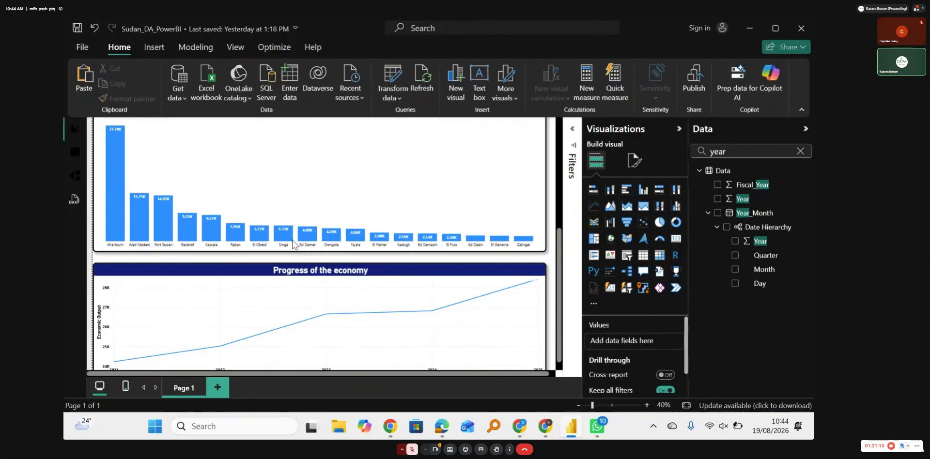
scroll(293, 244, up, 5)
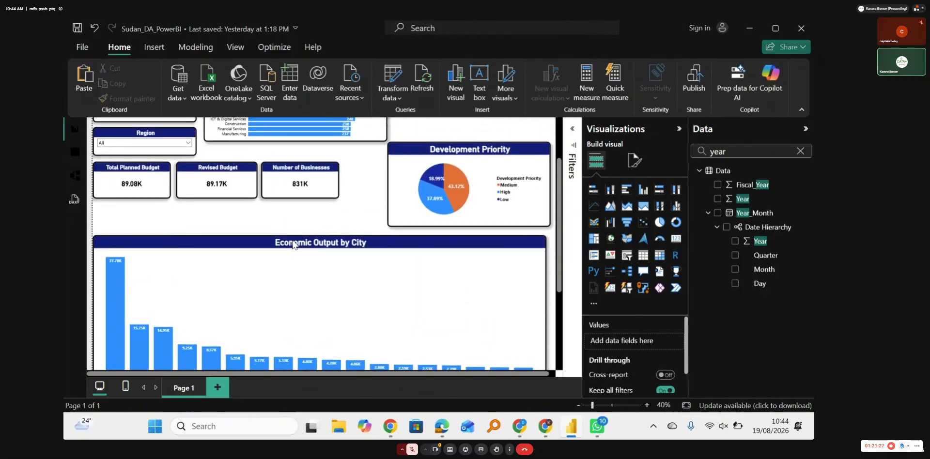
scroll(293, 244, down, 2)
scroll(292, 244, up, 5)
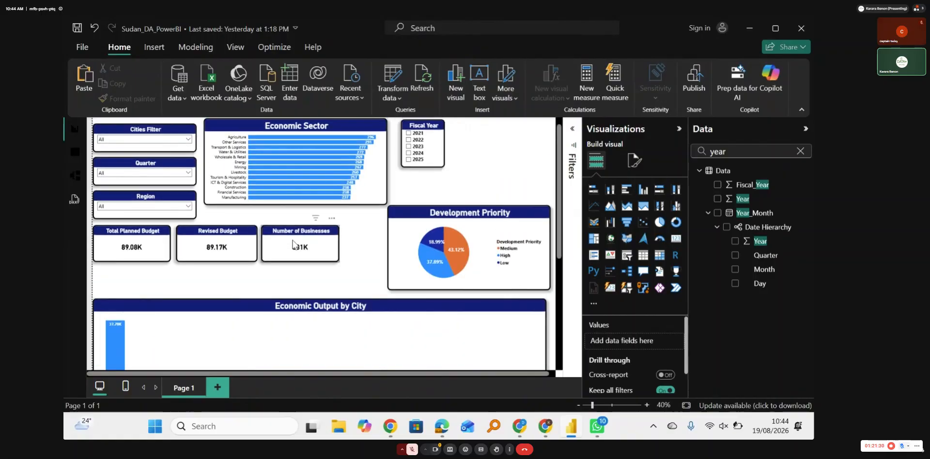
scroll(293, 244, down, 5)
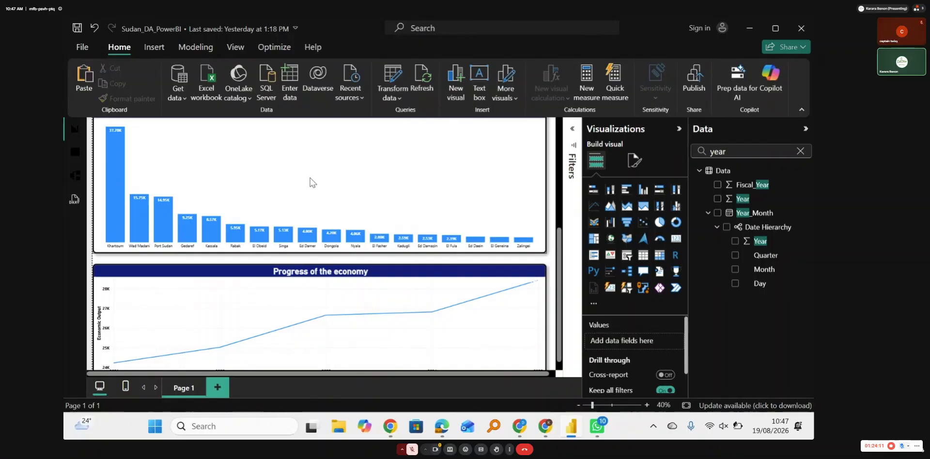
scroll(312, 182, up, 5)
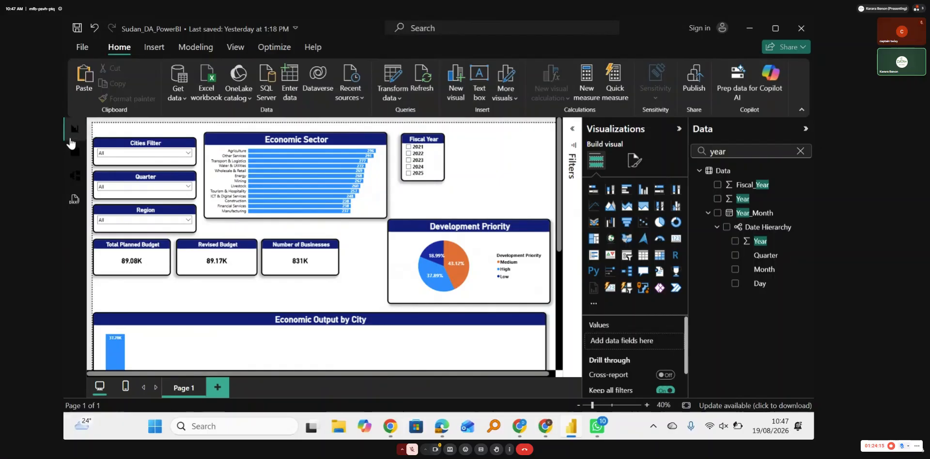
Step: Examine the data table's columns and the filter values of the Average_Monthly_Income column
click(75, 153)
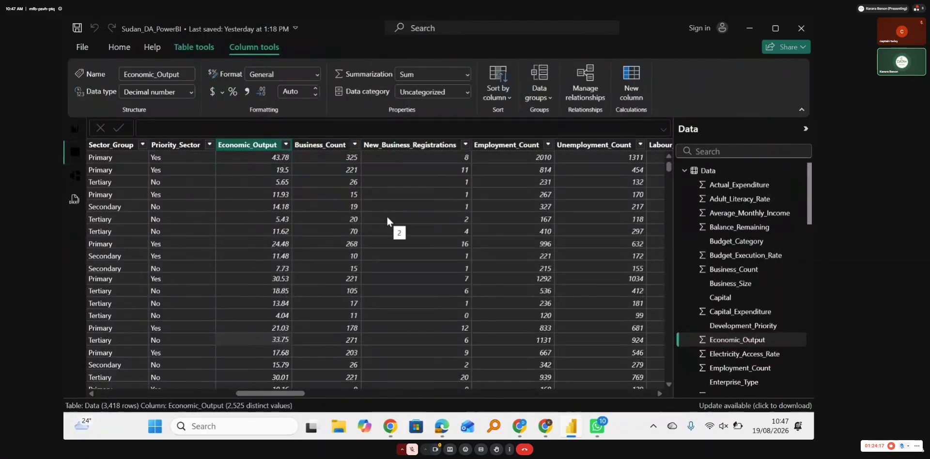
scroll(387, 221, right, 6)
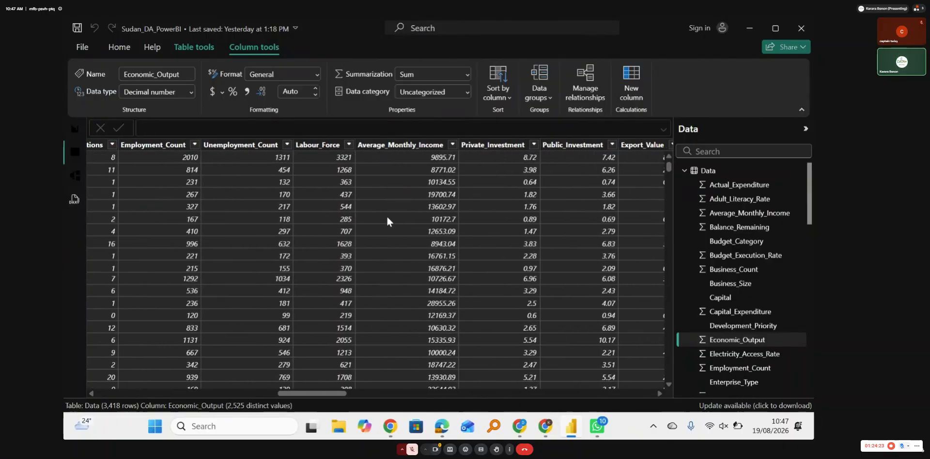
scroll(387, 221, right, 1)
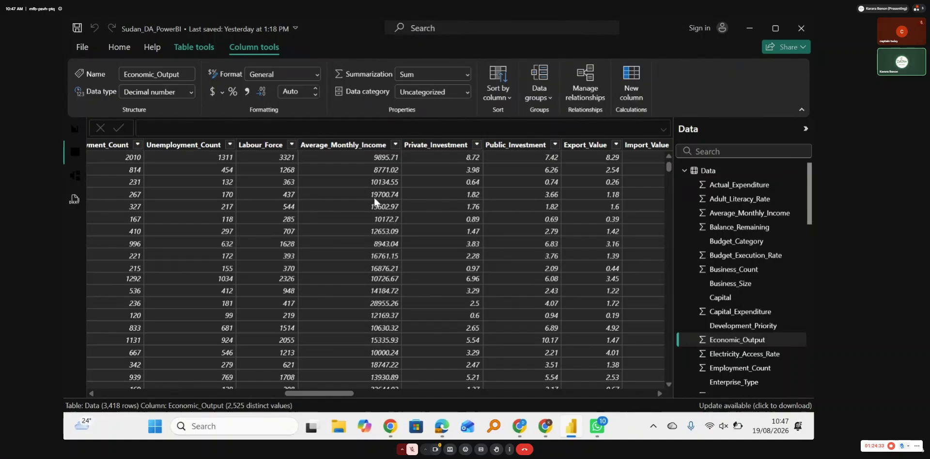
scroll(374, 198, left, 1)
scroll(374, 202, left, 1)
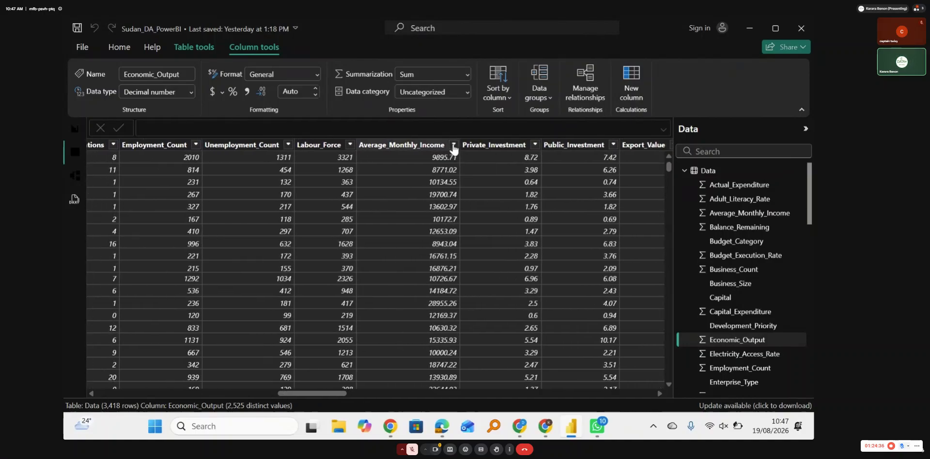
click(453, 145)
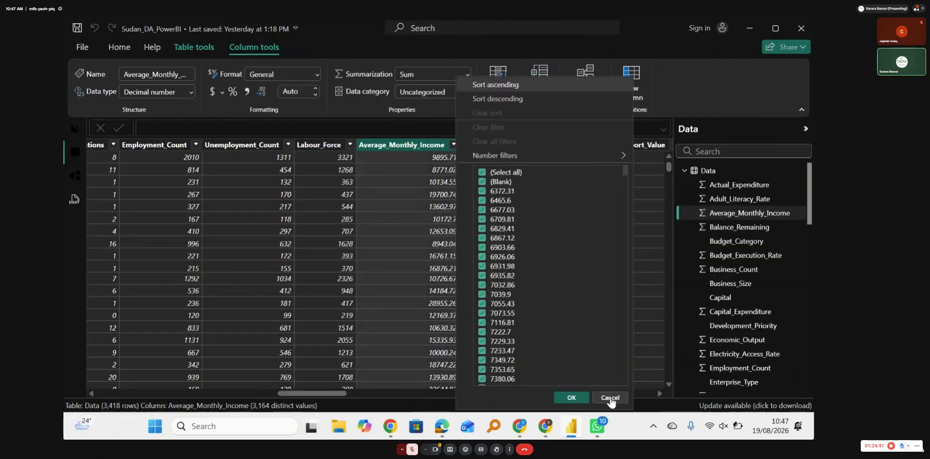
click(610, 399)
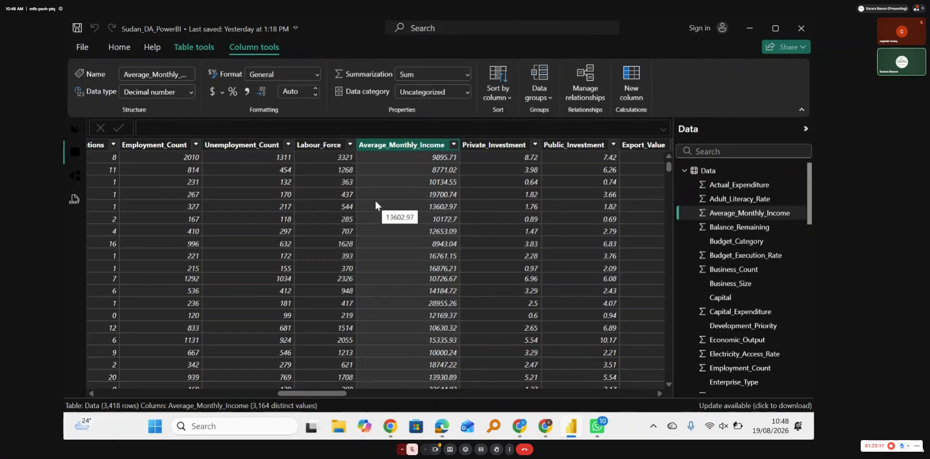
Step: Return to the report page and set its custom canvas height to 3000 px
click(74, 129)
scroll(355, 292, down, 5)
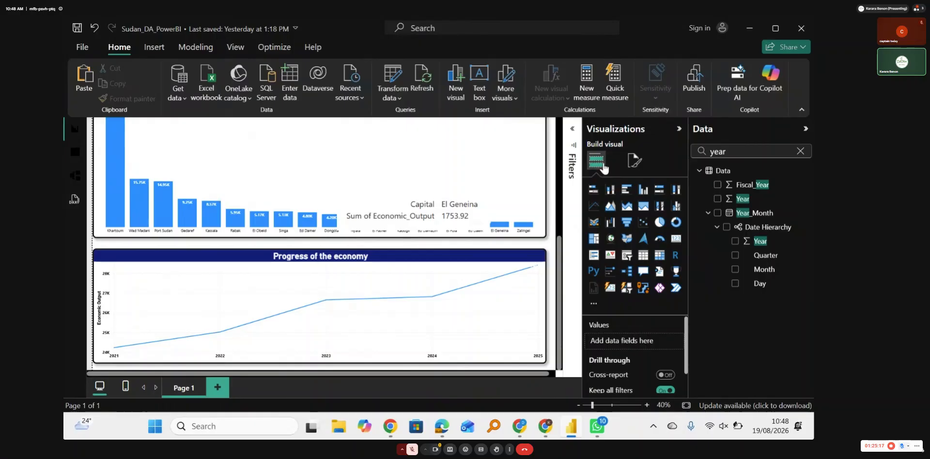
click(634, 163)
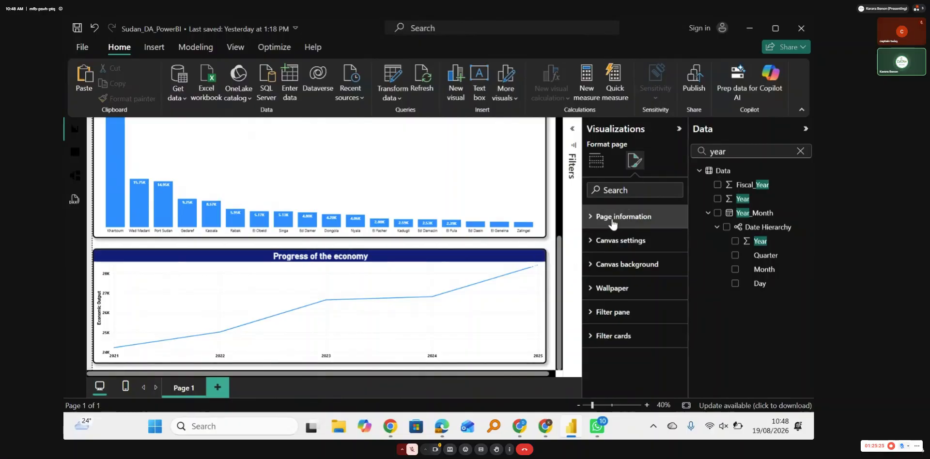
click(611, 254)
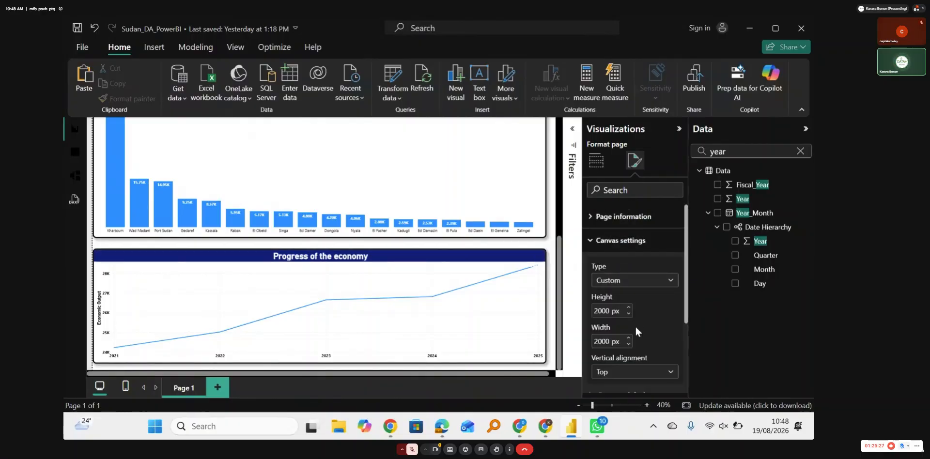
double_click(601, 313)
click(599, 312)
key(BackSpace)
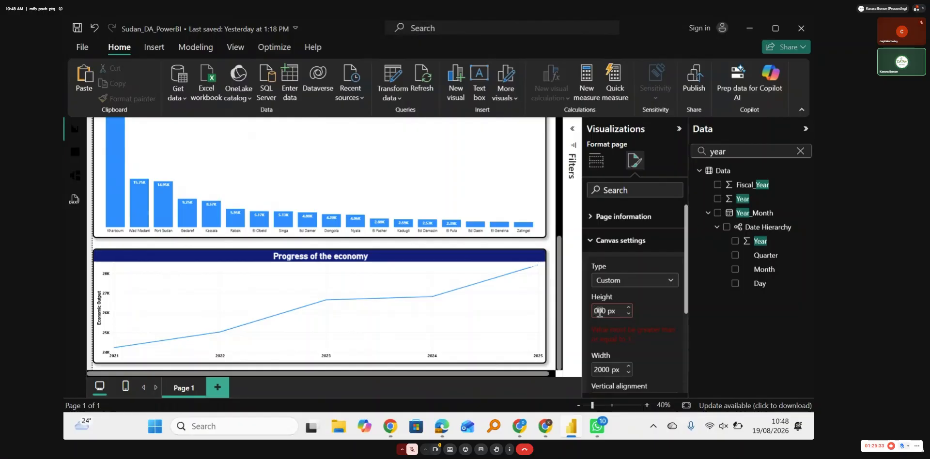
text(3)
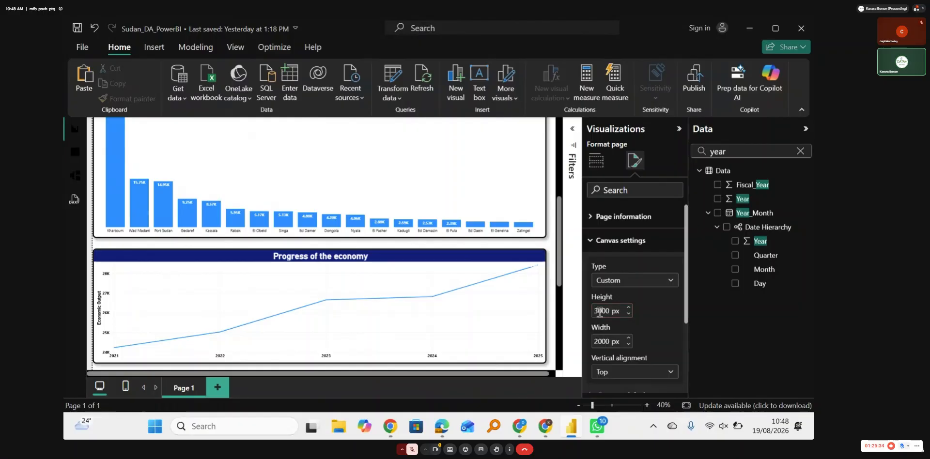
Step: Add an empty Map visual to the report page
click(561, 275)
drag(561, 274, 560, 333)
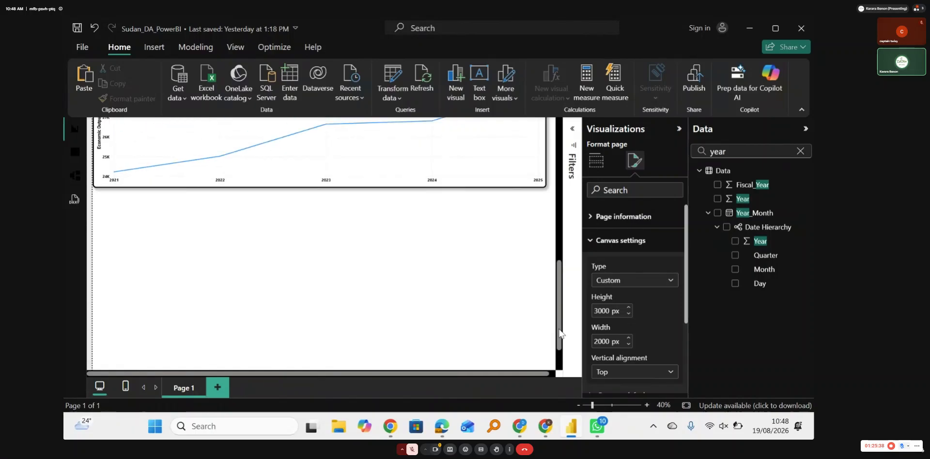
click(248, 266)
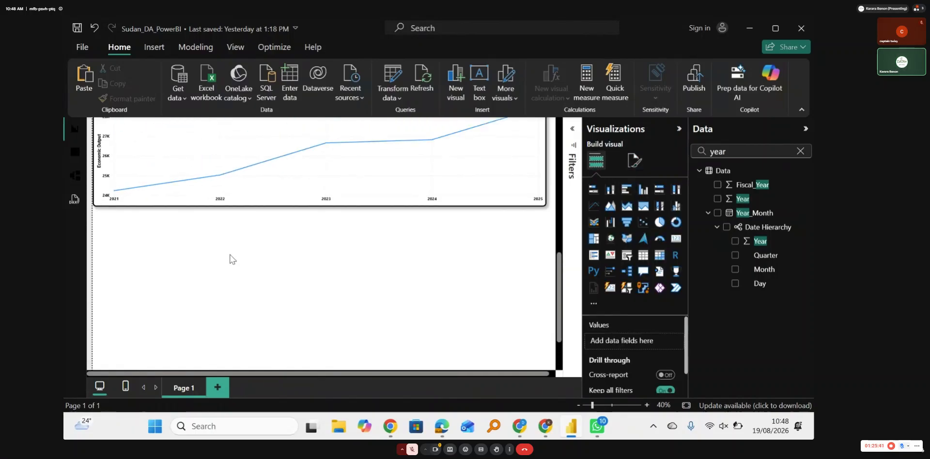
click(610, 238)
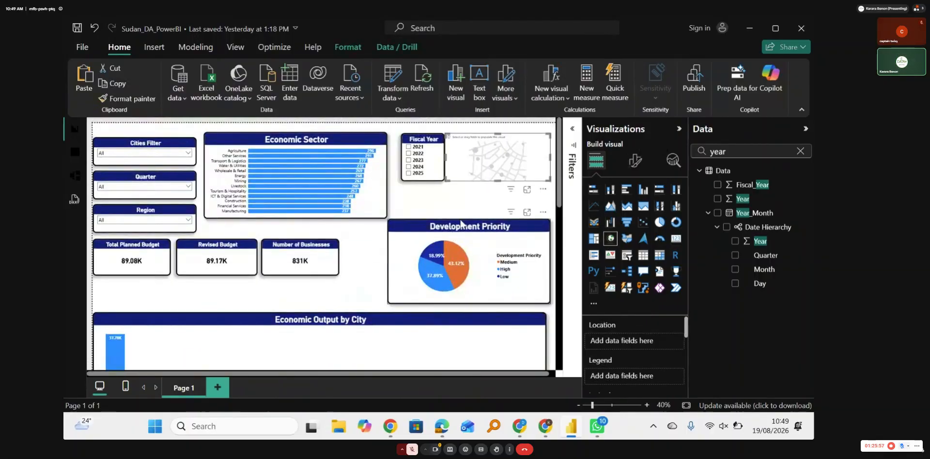
Step: Move the empty map into the blank area below the line chart and enlarge it to roughly three times its width
drag(493, 162, 405, 388)
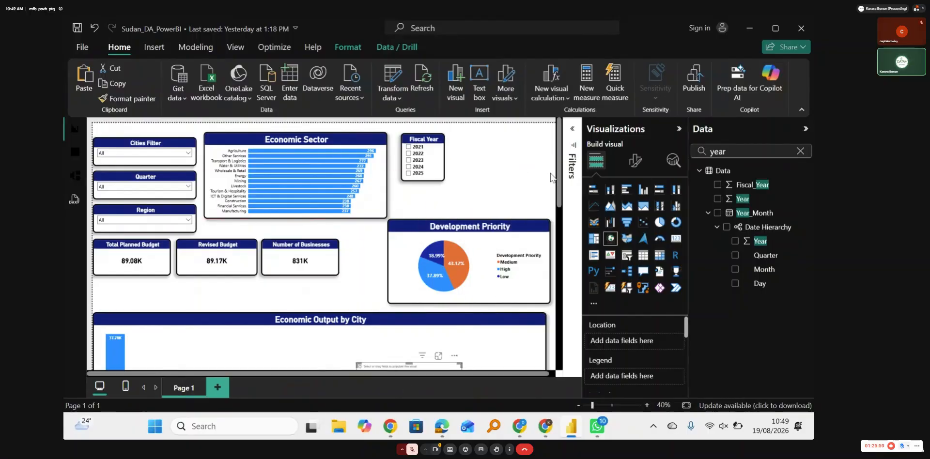
scroll(551, 303, down, 5)
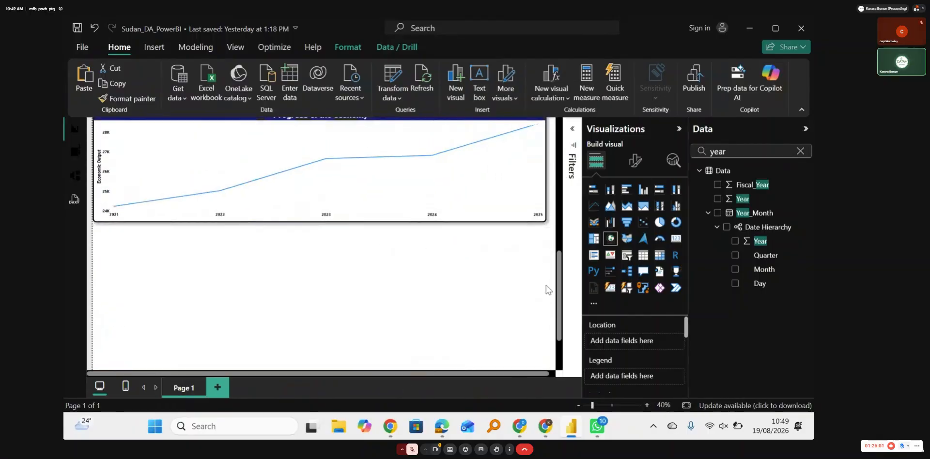
scroll(546, 285, up, 3)
drag(426, 162, 367, 392)
drag(558, 268, 557, 336)
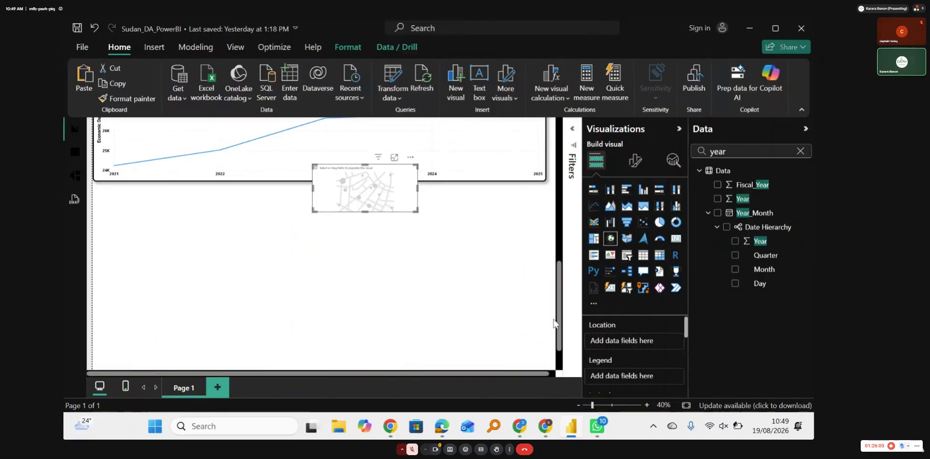
drag(378, 202, 480, 328)
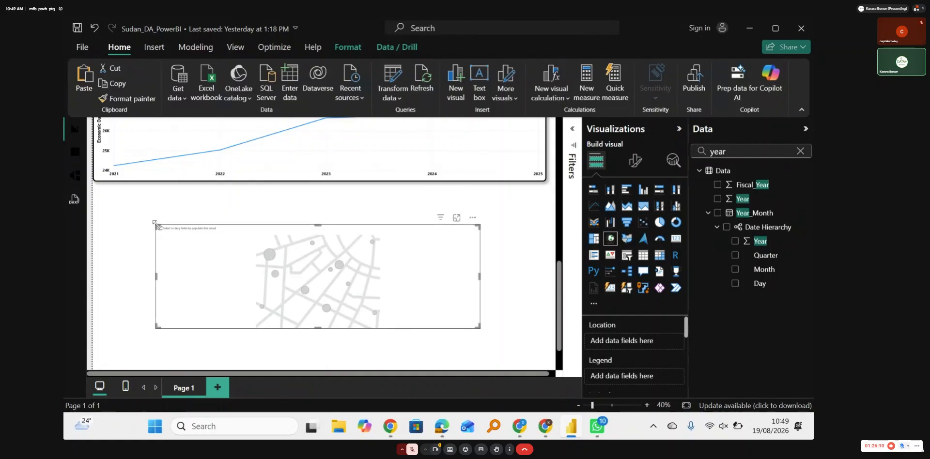
Step: Enlarge the empty map to nearly the full page width in the blank area below the line chart
drag(155, 224, 101, 195)
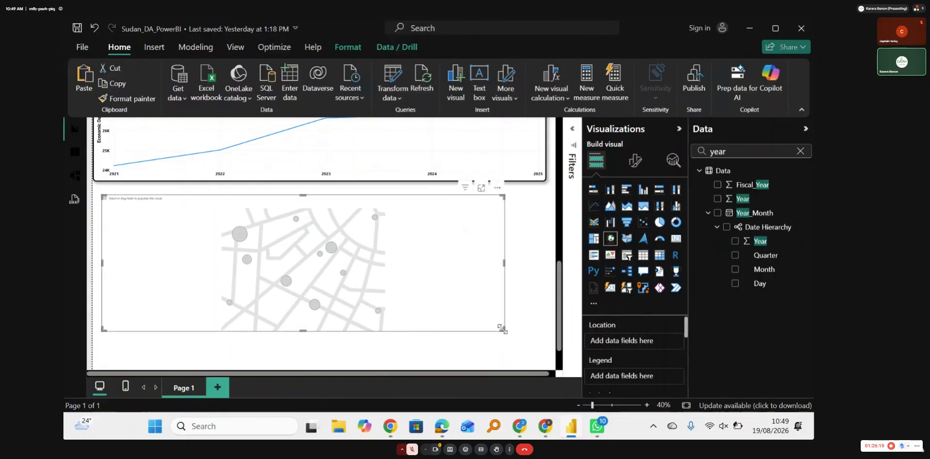
drag(503, 330, 546, 363)
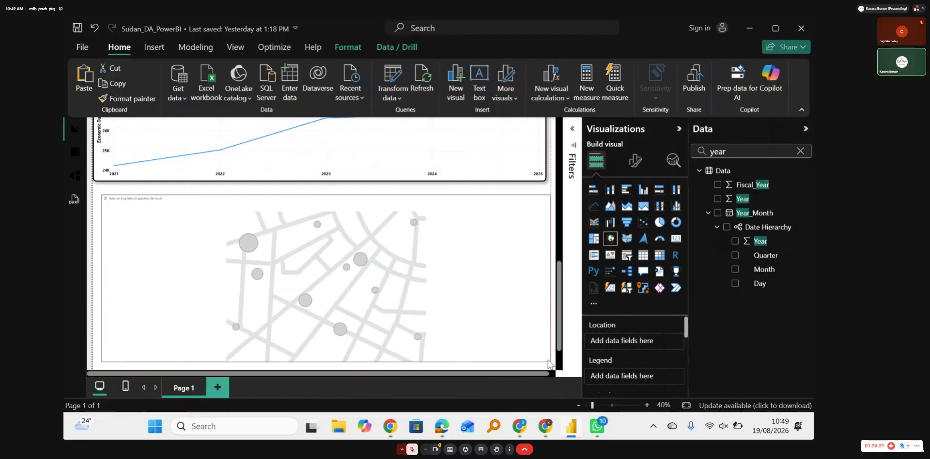
click(547, 361)
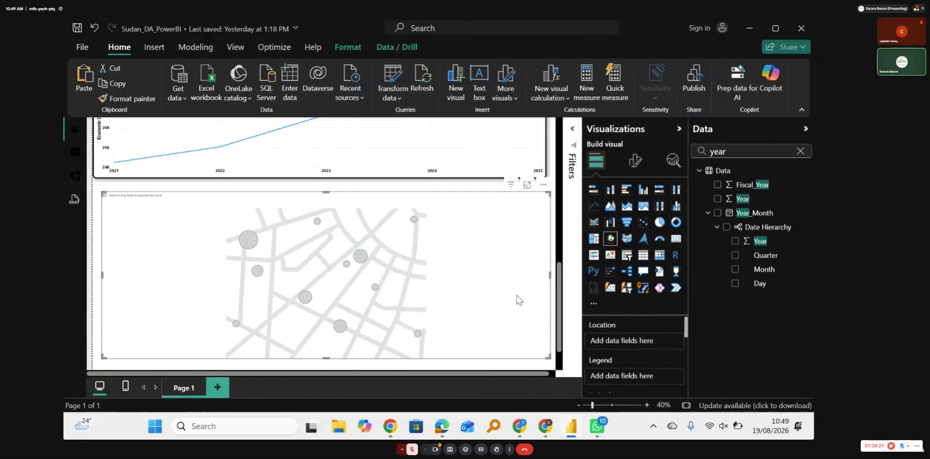
Step: Clear the field search and assign the Regions table's Capital field as the map's Location
click(737, 152)
key(BackSpace)
key(BackSpace)
key(BackSpace)
key(BackSpace)
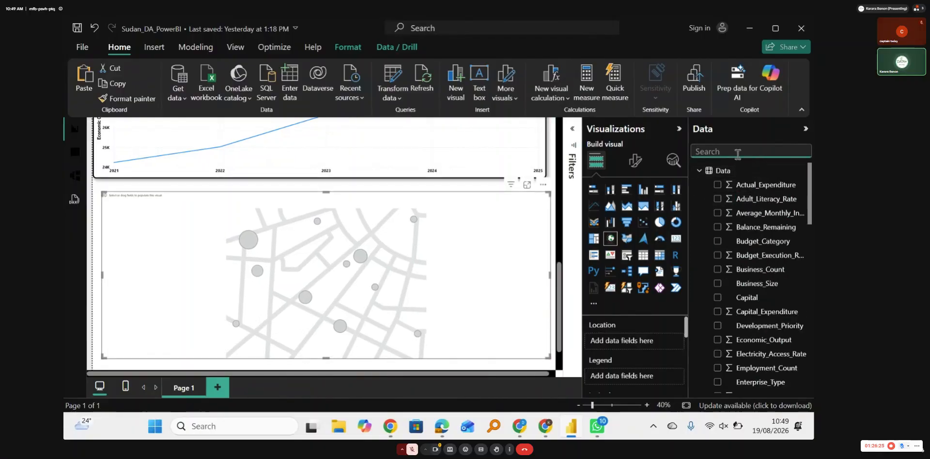
click(699, 171)
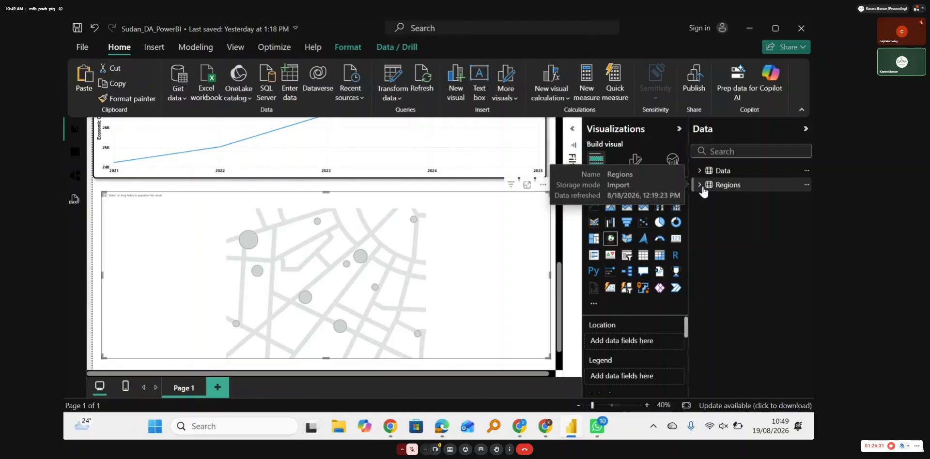
click(702, 188)
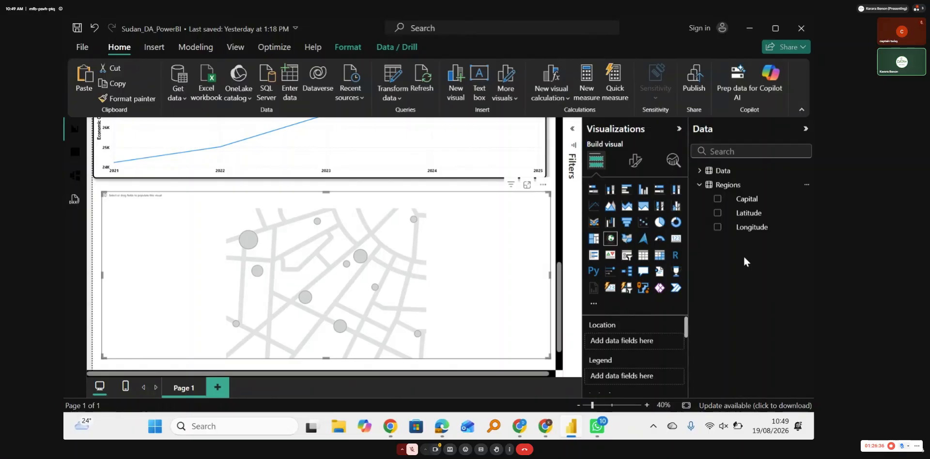
drag(746, 199, 623, 342)
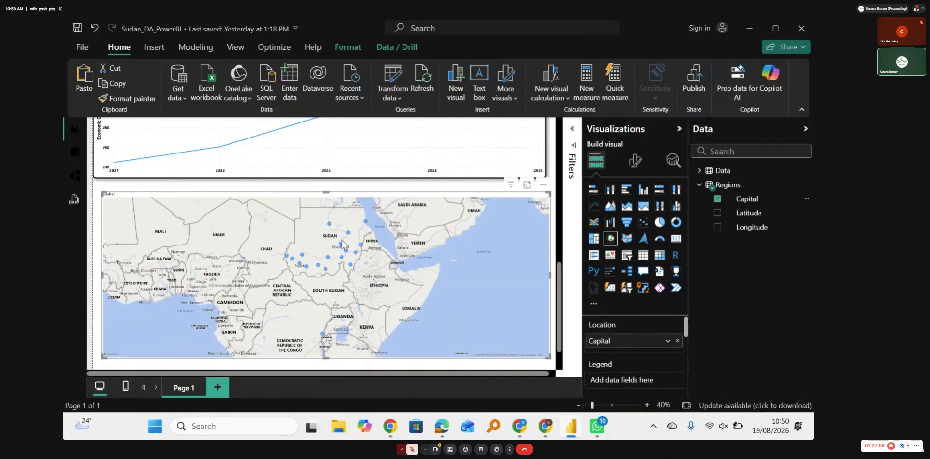
Step: Remove Capital from the map's Location and assign the Regions table's Latitude and Longitude fields to the matching map roles
click(677, 340)
drag(686, 326, 684, 338)
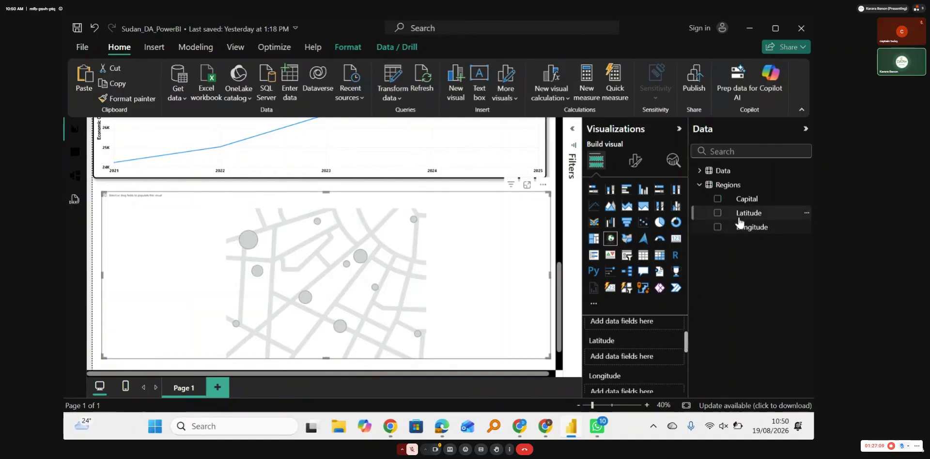
drag(746, 214, 625, 356)
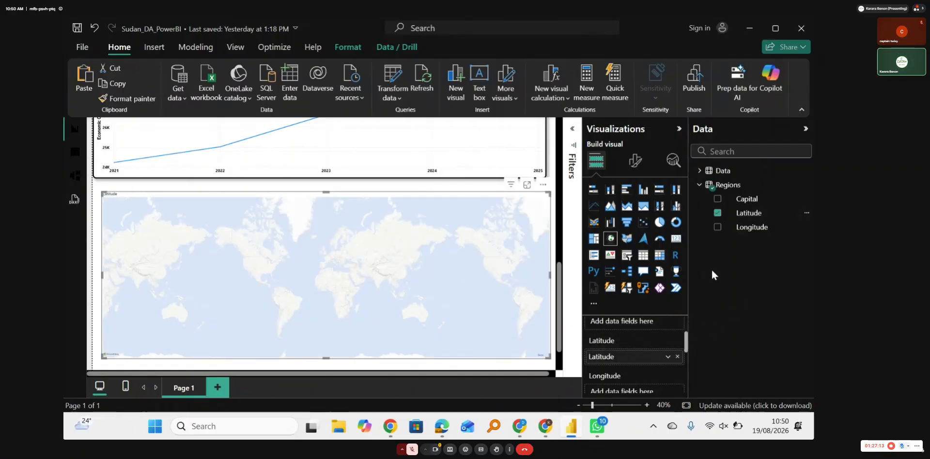
drag(750, 227, 620, 388)
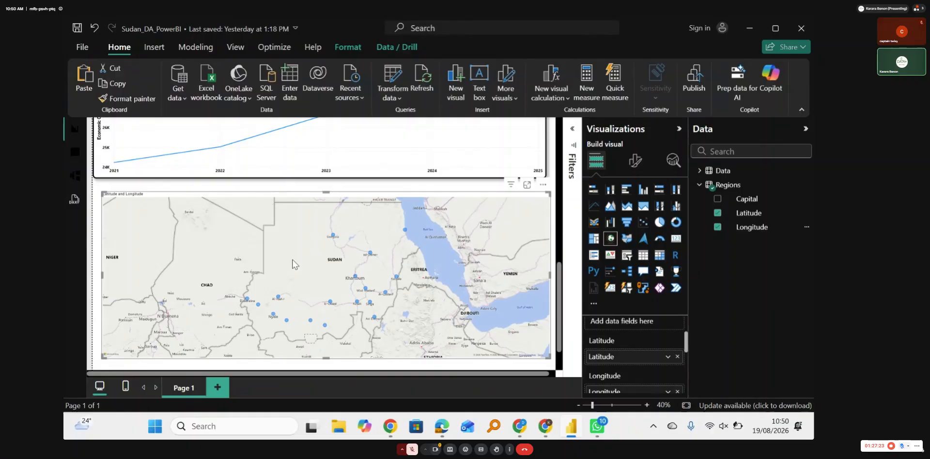
Step: Examine the Data table's fields for one suited to the map's bubble size
scroll(686, 355, down, 2)
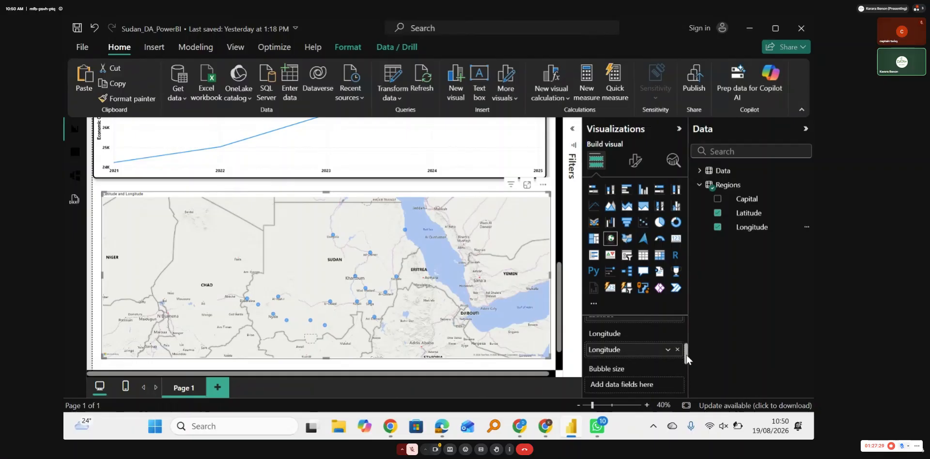
drag(686, 356, 687, 364)
click(699, 171)
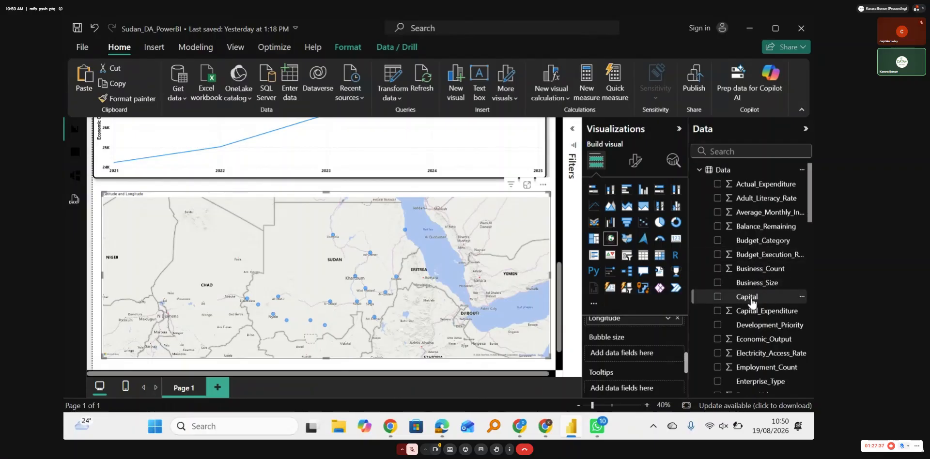
scroll(751, 303, down, 1)
scroll(751, 303, up, 1)
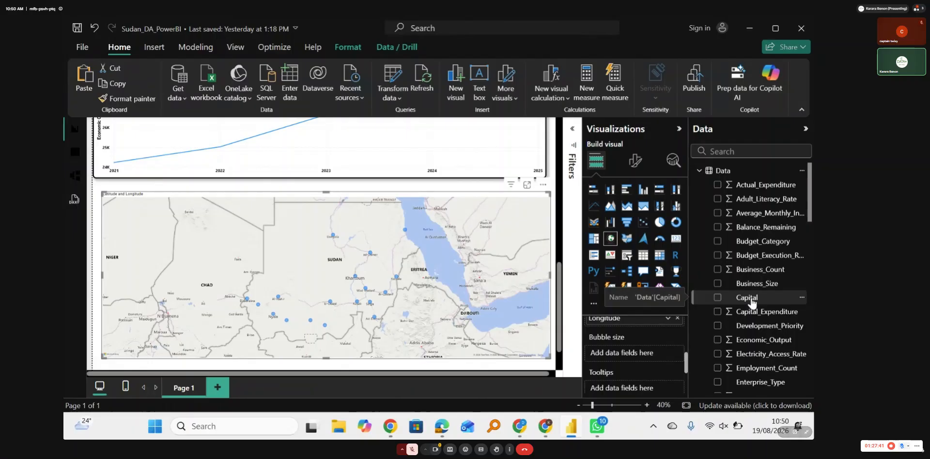
scroll(751, 303, down, 1)
scroll(751, 303, down, 3)
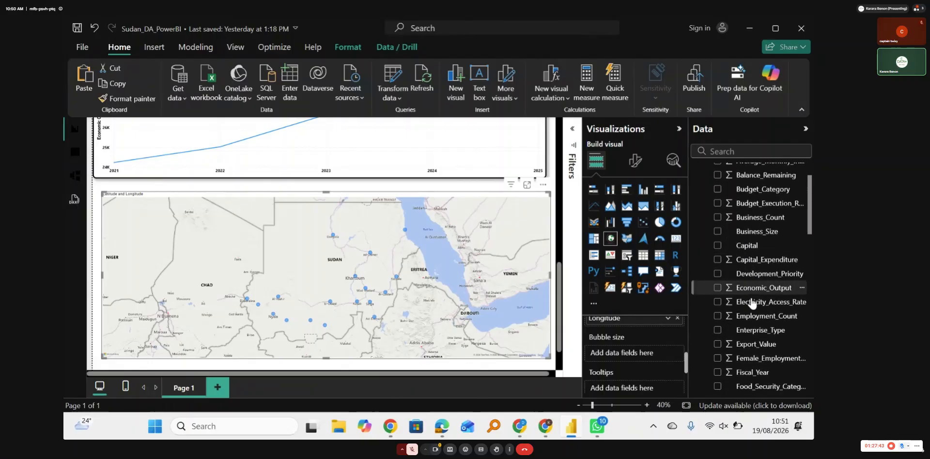
scroll(751, 303, down, 2)
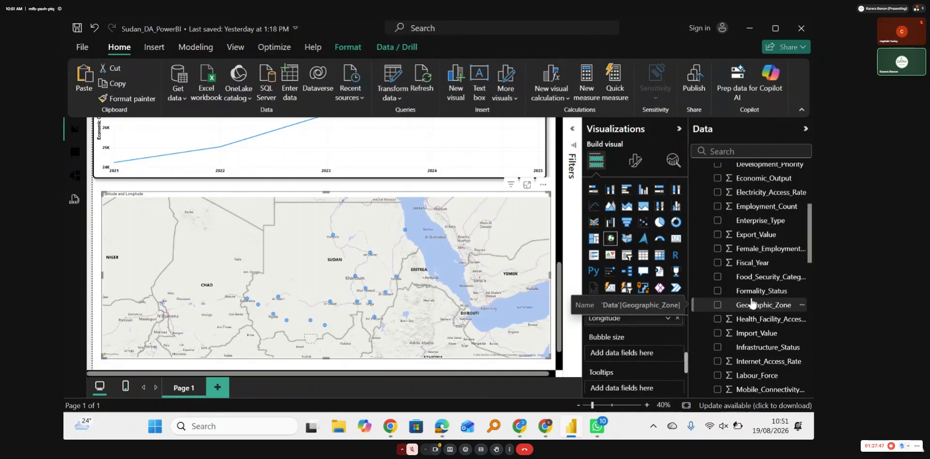
scroll(751, 303, up, 4)
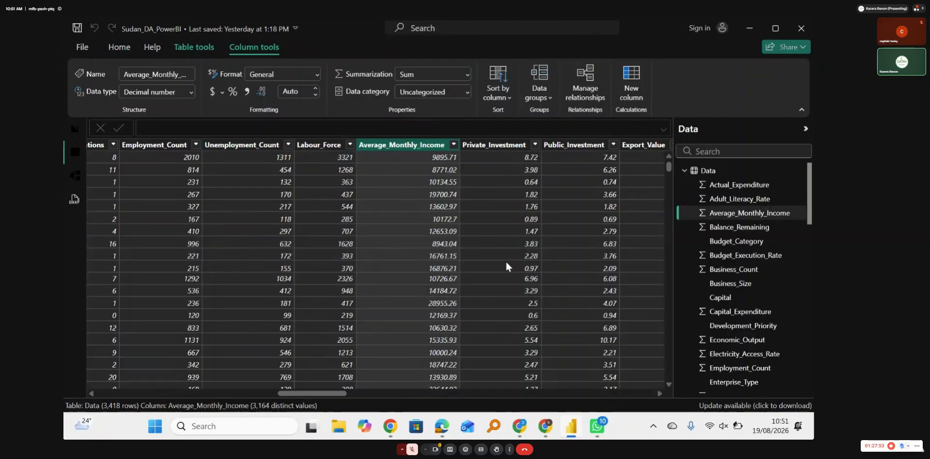
Step: Examine the Data table's columns from Employment_Count through Recurrent_Expenditure in table view, then return to the report page
scroll(506, 266, right, 1)
scroll(506, 266, right, 5)
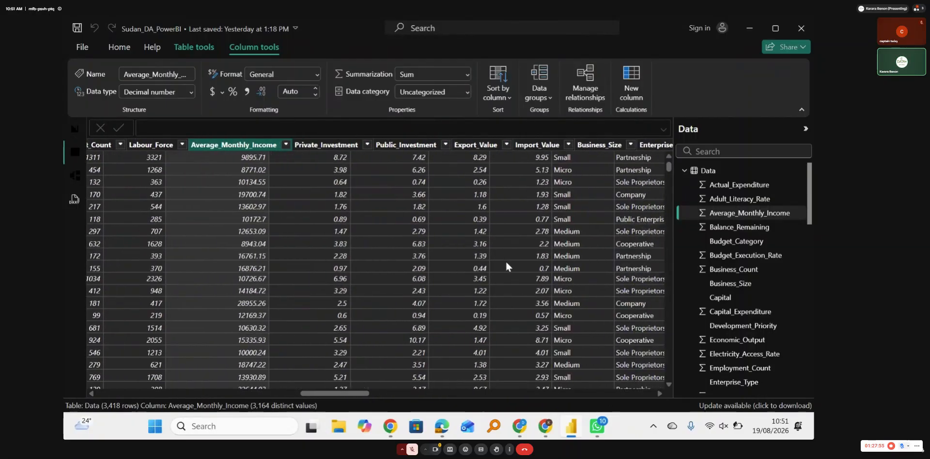
scroll(507, 265, right, 5)
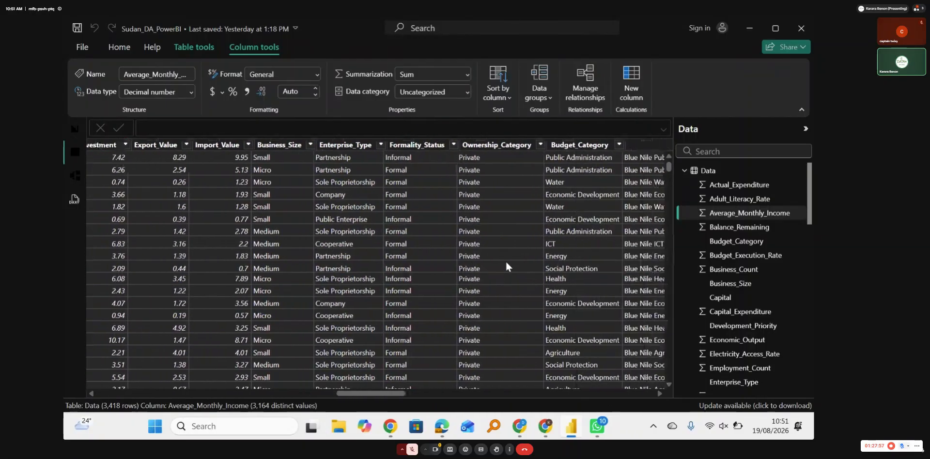
scroll(507, 266, right, 5)
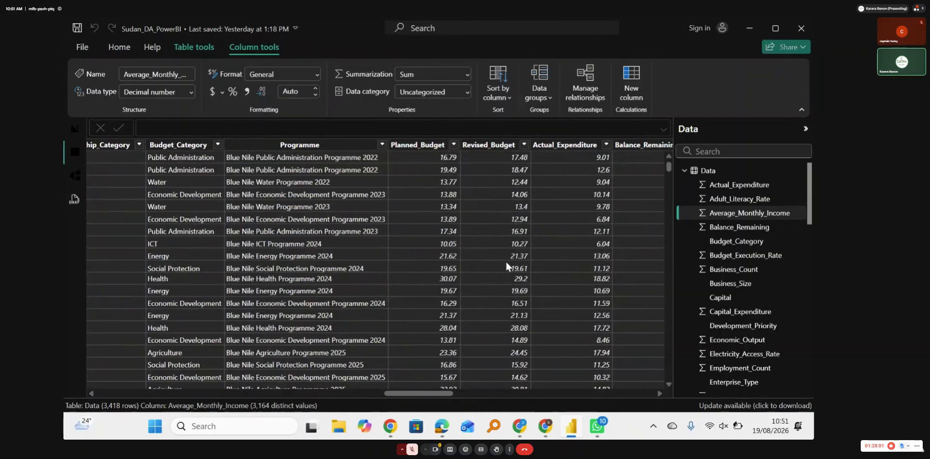
scroll(506, 266, right, 1)
scroll(506, 264, right, 3)
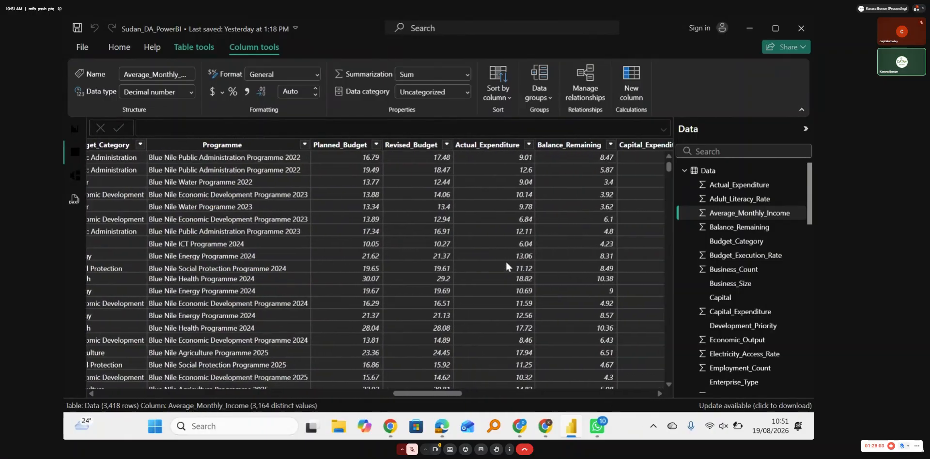
scroll(504, 260, right, 2)
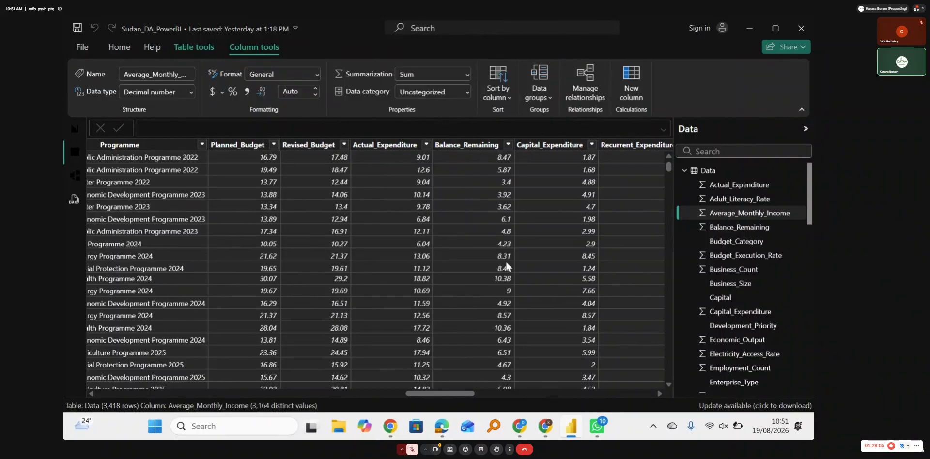
click(74, 129)
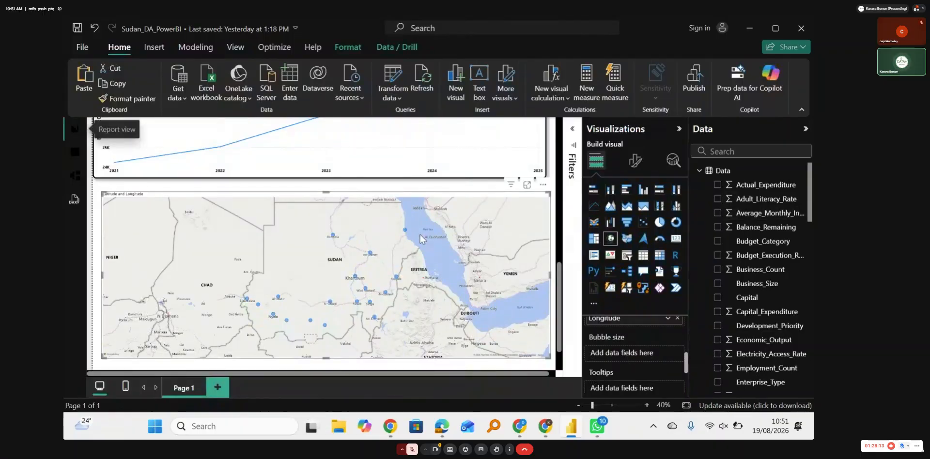
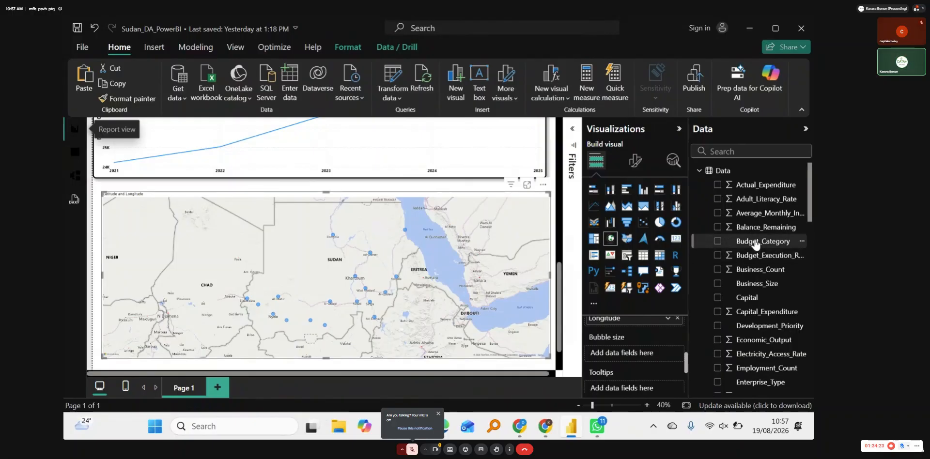
Step: Assign the Data table's Economic_Output field as the map's bubble size and check its aggregation options
scroll(744, 303, down, 3)
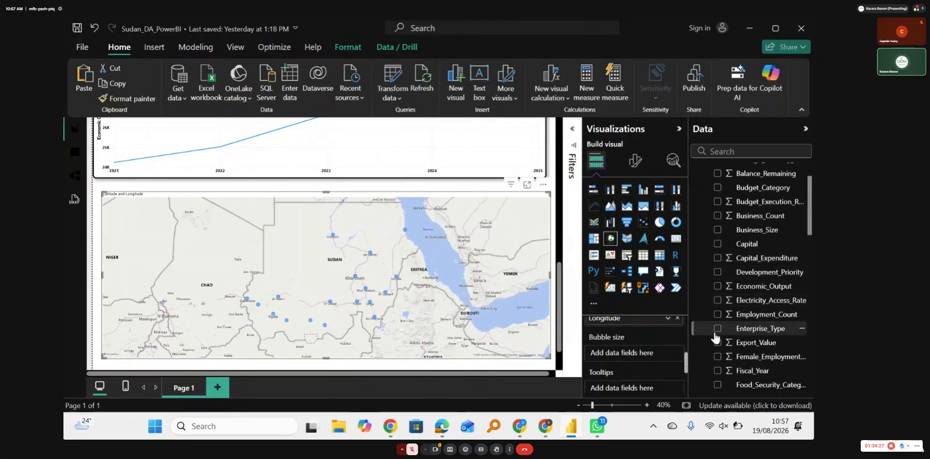
drag(757, 286, 637, 356)
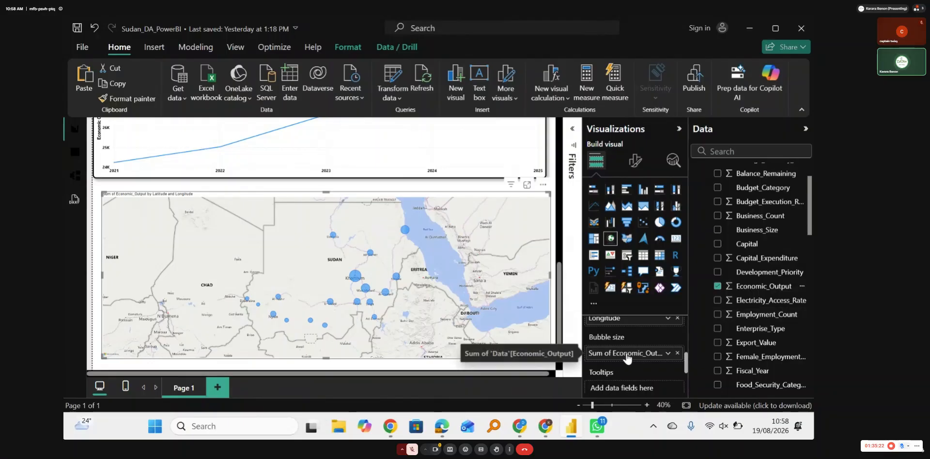
click(668, 353)
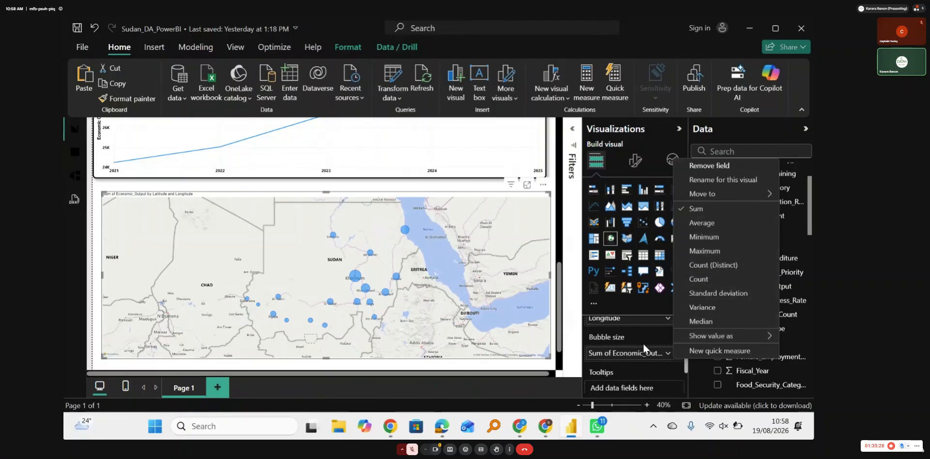
click(472, 290)
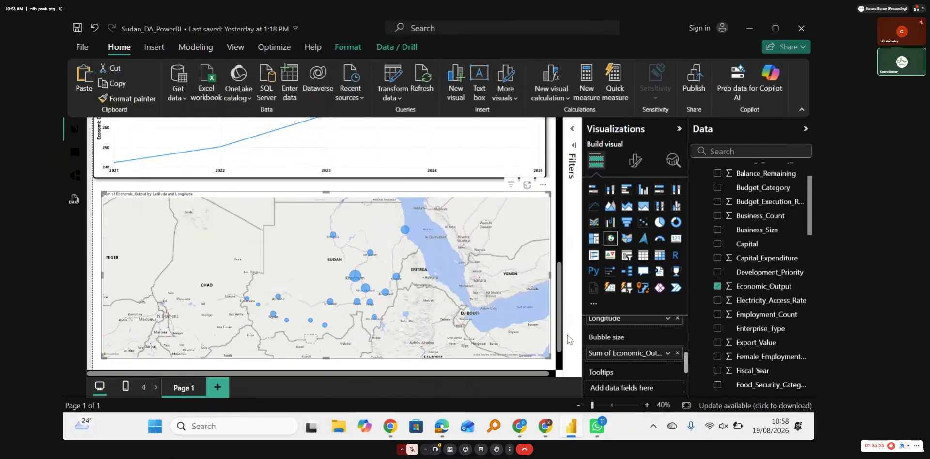
Step: Examine the map's field assignments and its economic output bubbles at several zoom levels, centring the map on southern Sudan
scroll(626, 331, down, 3)
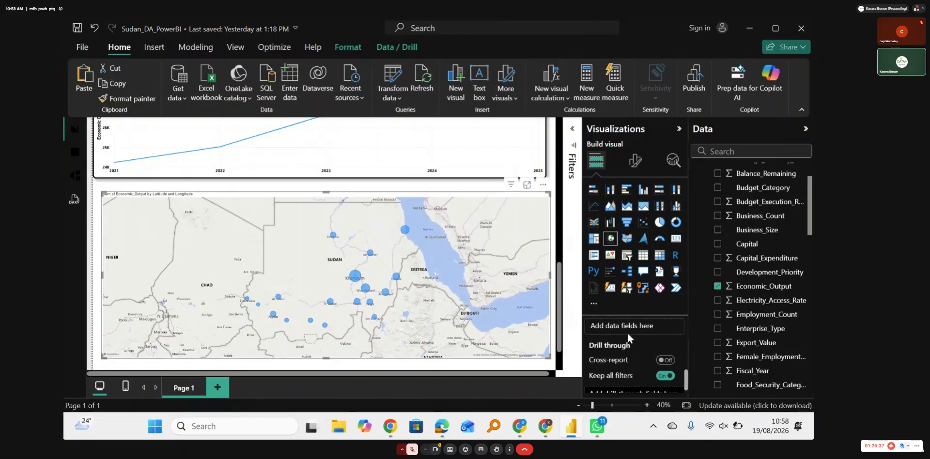
scroll(627, 331, up, 3)
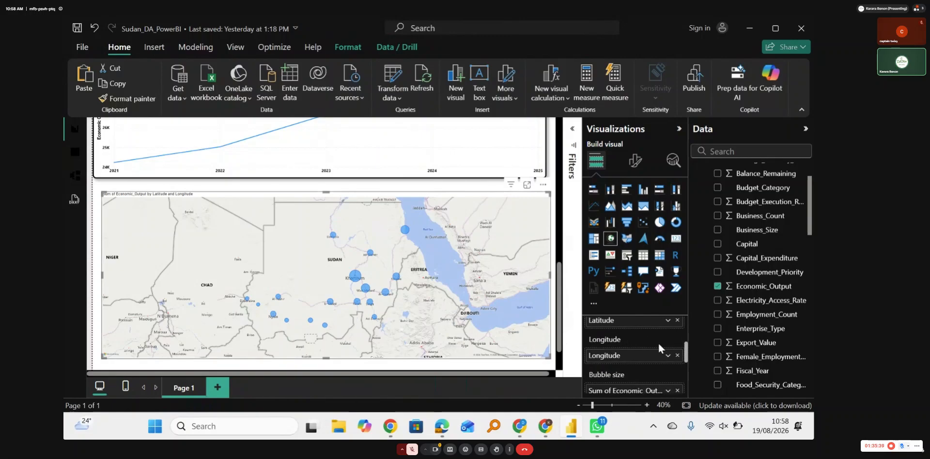
scroll(658, 342, up, 2)
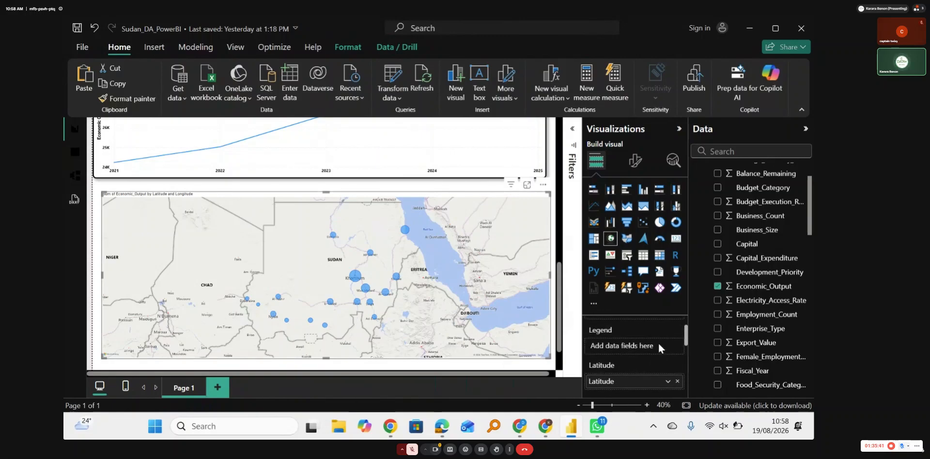
scroll(657, 341, up, 2)
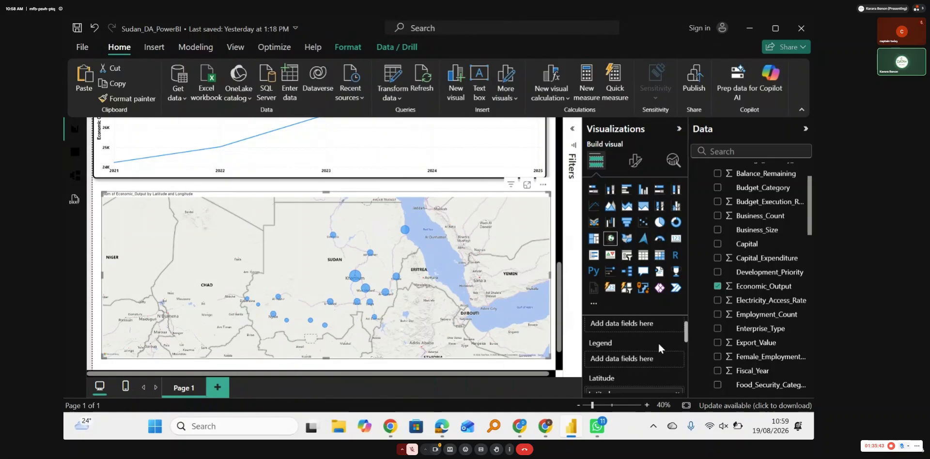
scroll(658, 341, down, 3)
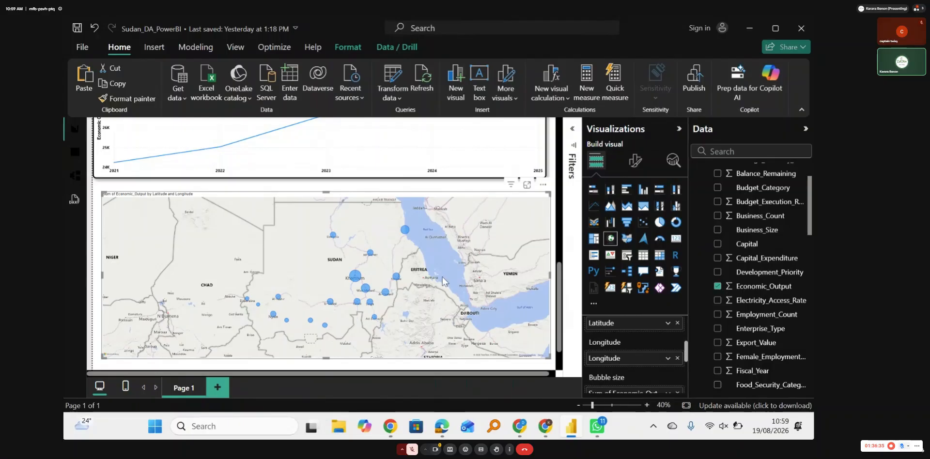
scroll(449, 277, up, 3)
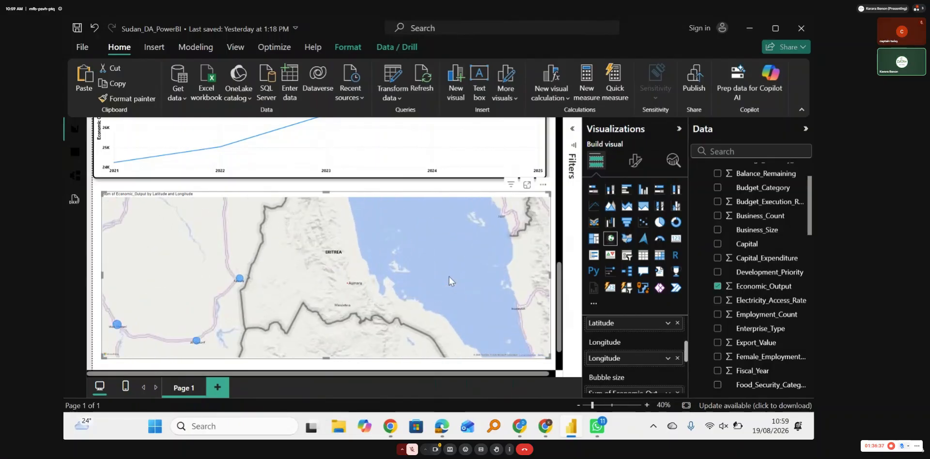
scroll(449, 277, up, 2)
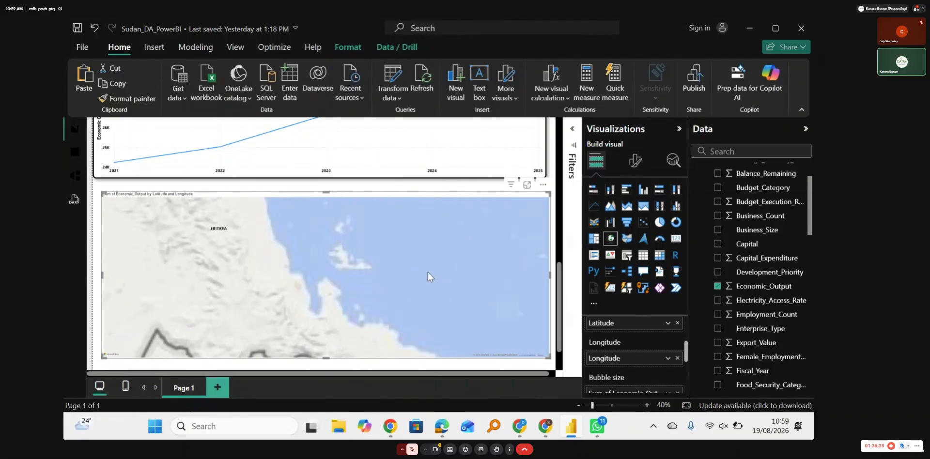
scroll(426, 271, down, 4)
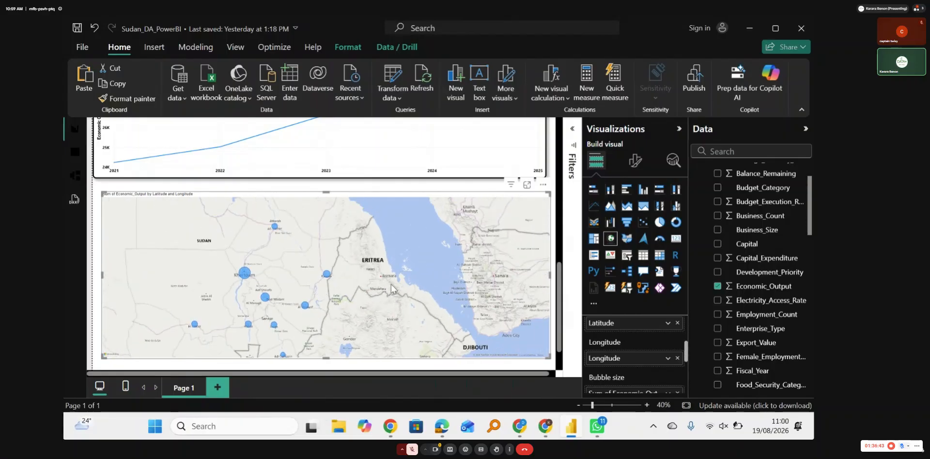
drag(391, 283, 464, 259)
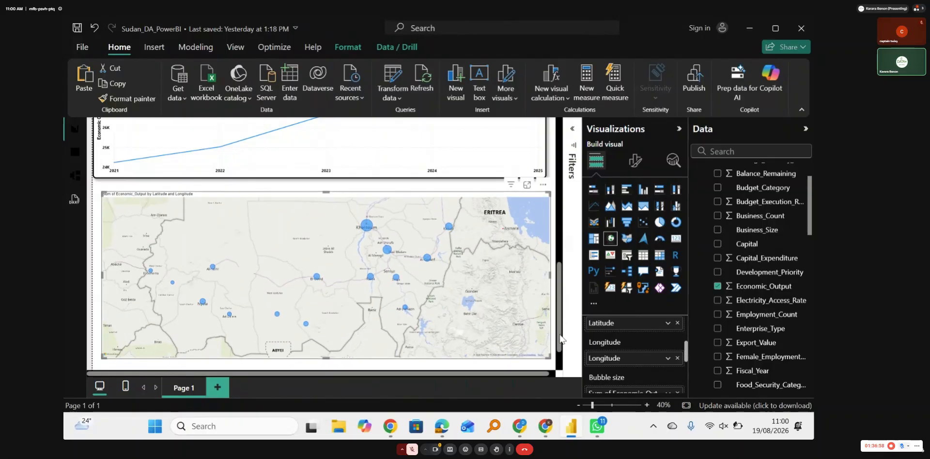
Step: Stretch the map down to the page's lower edge and set the page's canvas height to 4000 px
drag(560, 335, 560, 355)
drag(326, 310, 331, 381)
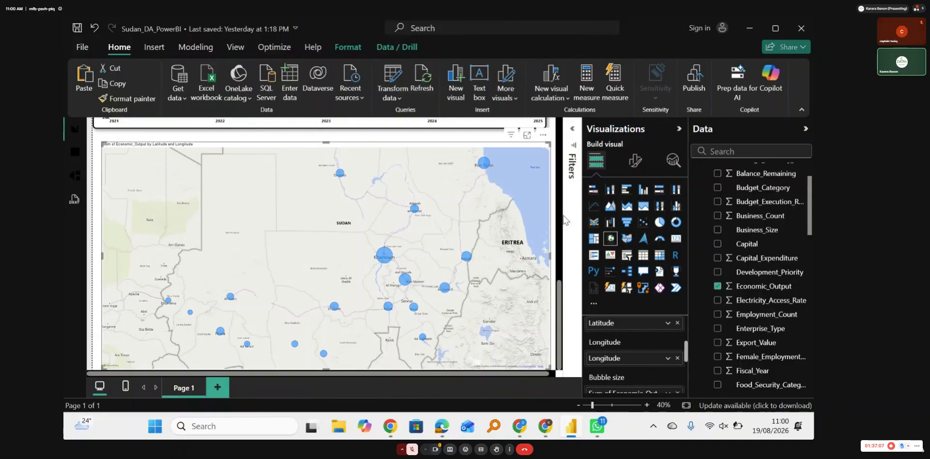
click(634, 162)
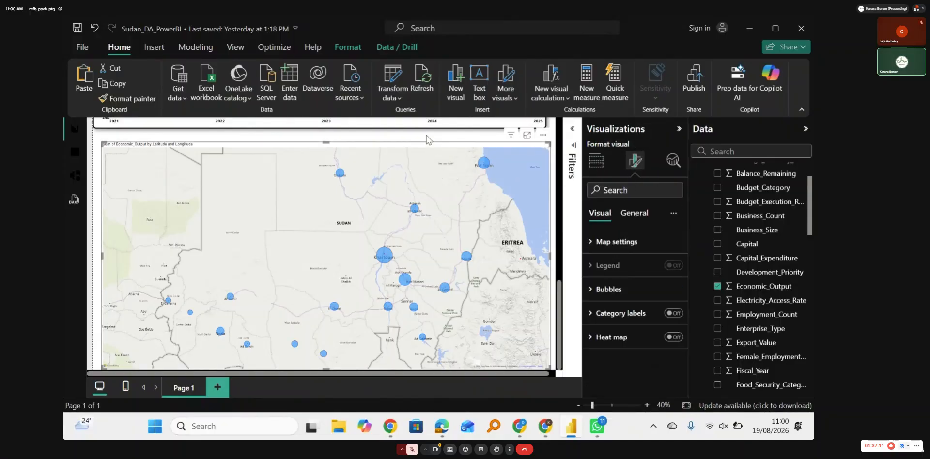
click(495, 141)
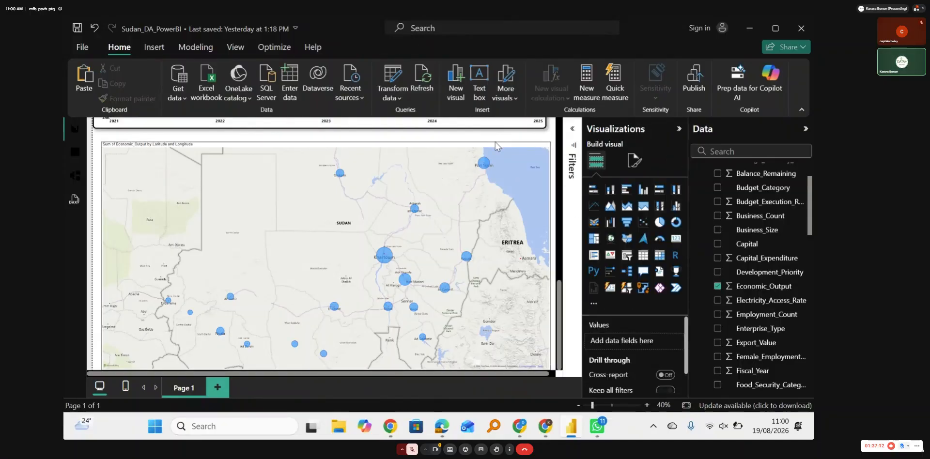
click(633, 161)
click(610, 250)
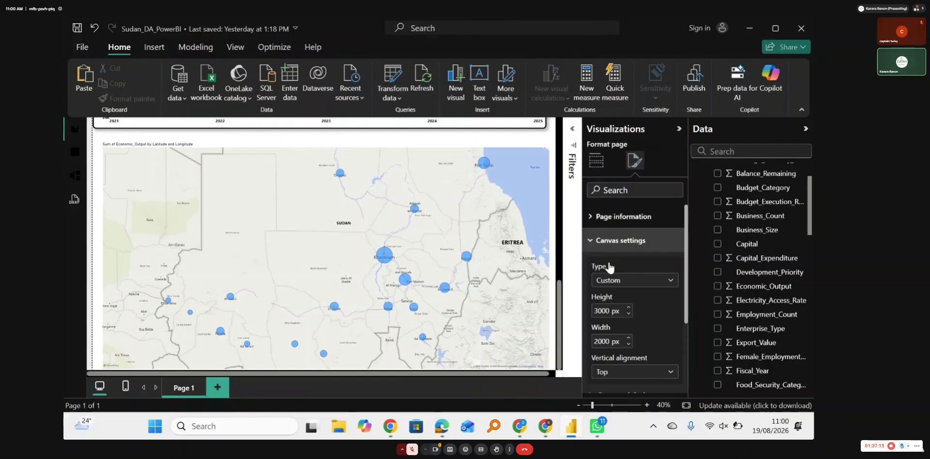
click(598, 312)
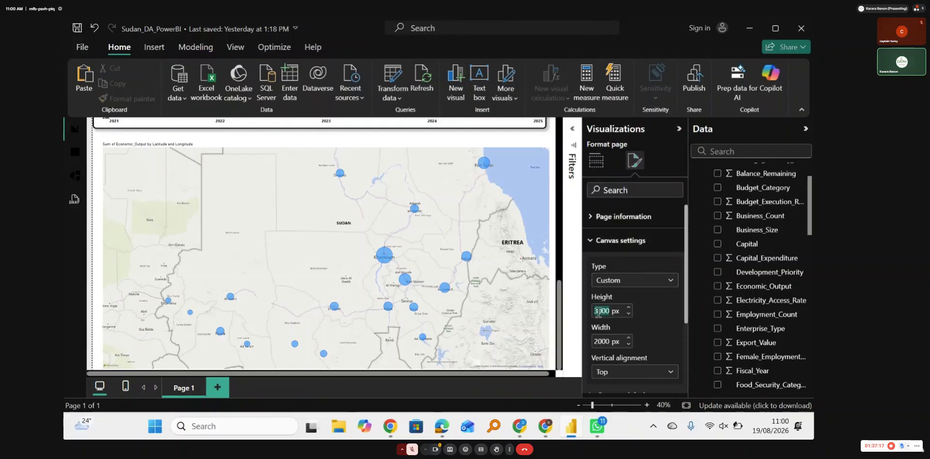
key(BackSpace)
text(4)
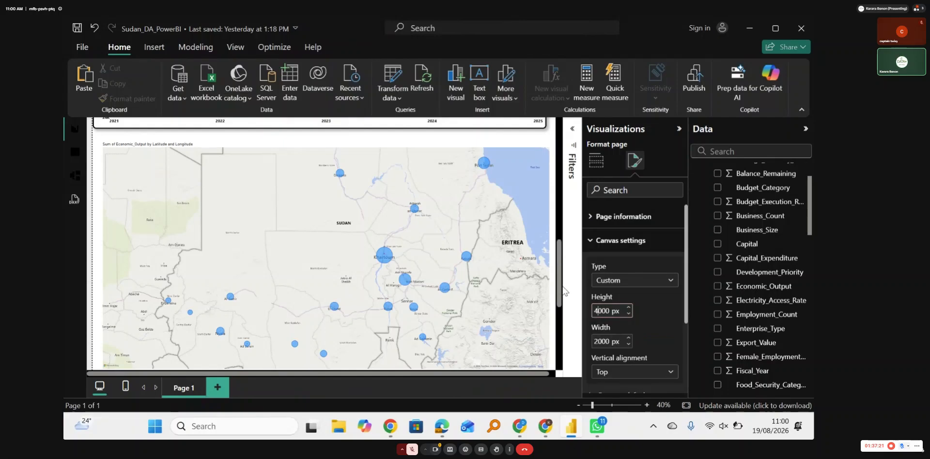
Step: Stretch the map further down into the added page space and apply the other charts' formatting to it with Format Painter
scroll(560, 301, down, 3)
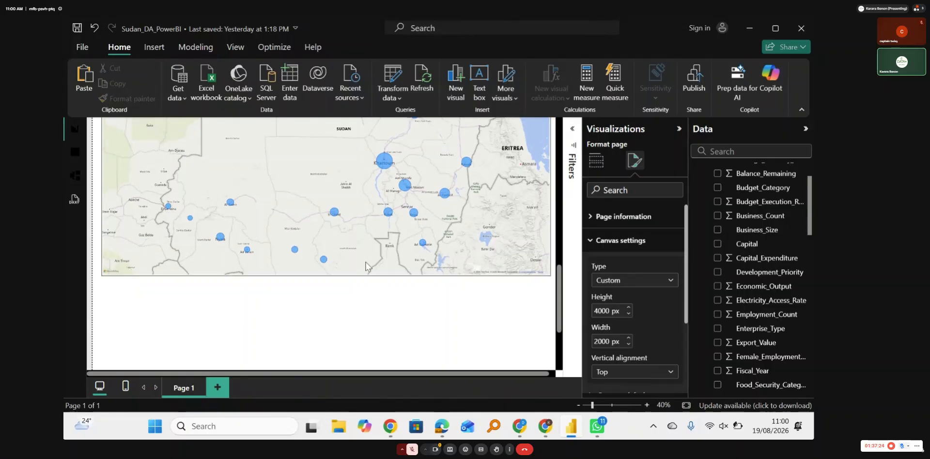
click(317, 271)
scroll(329, 291, up, 6)
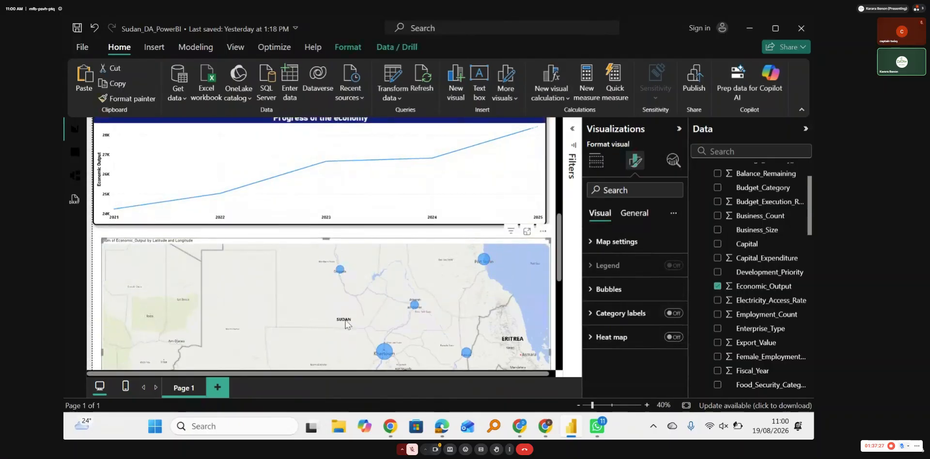
drag(559, 268, 565, 333)
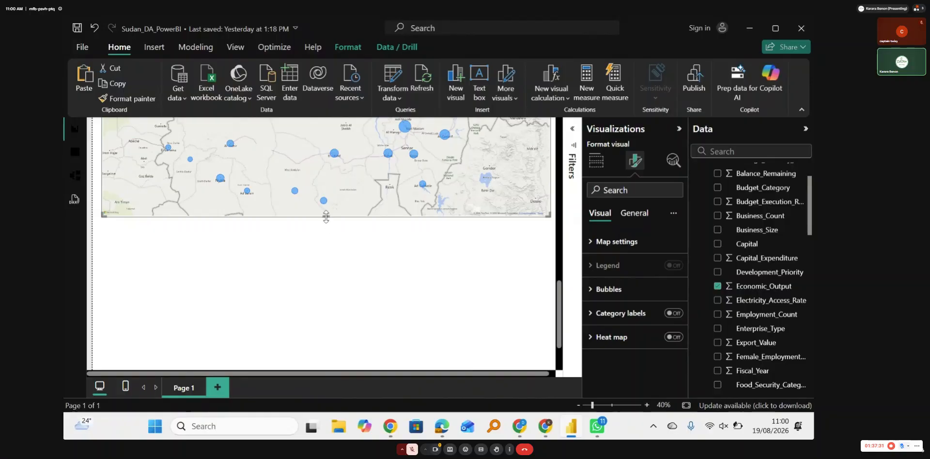
drag(326, 217, 344, 332)
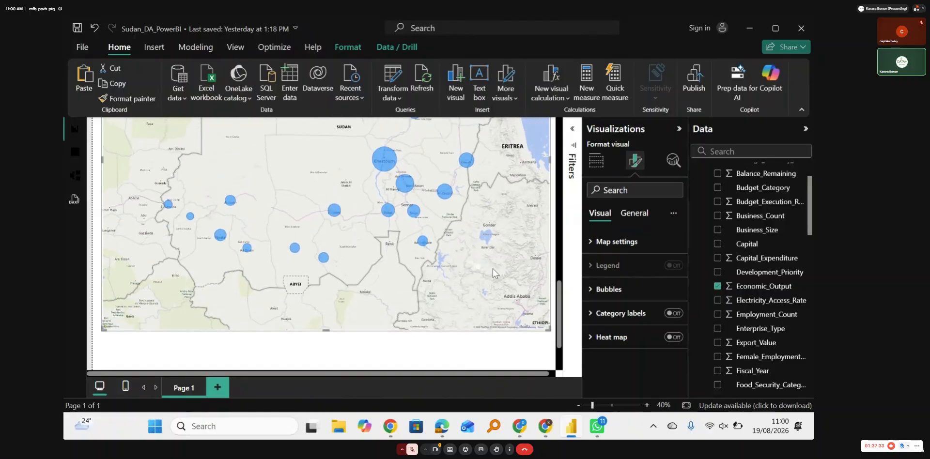
drag(567, 309, 564, 268)
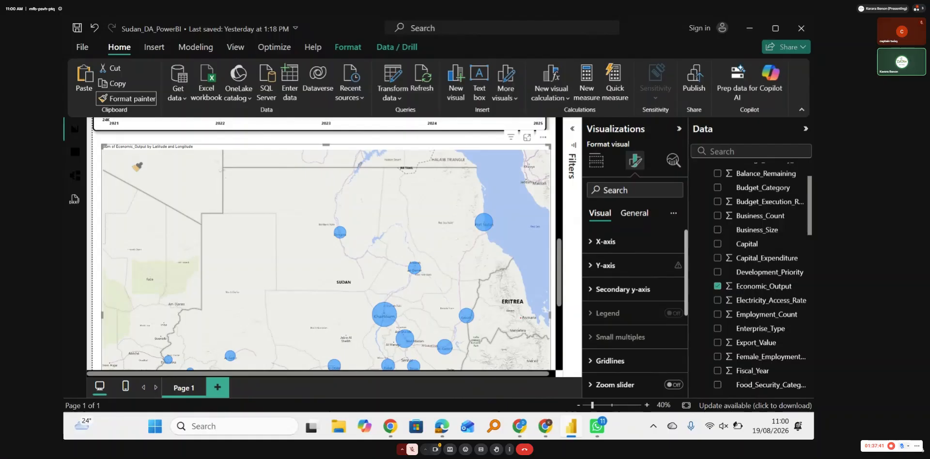
click(133, 162)
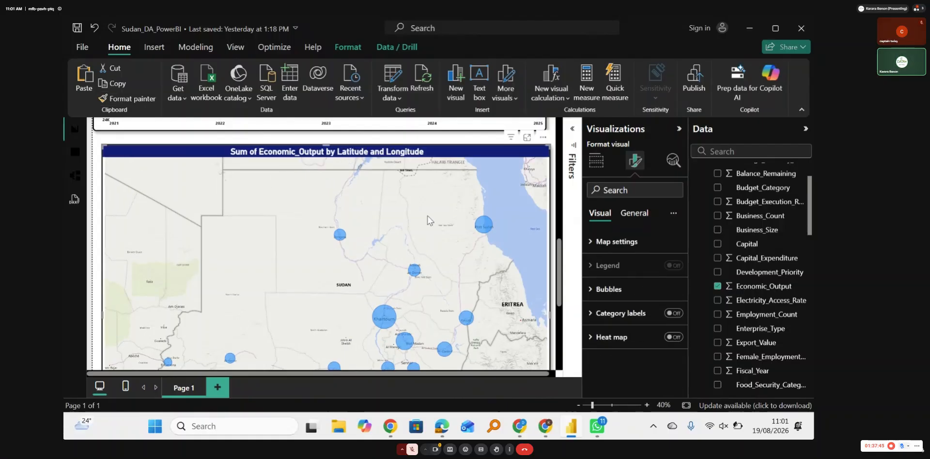
Step: Examine the formatted map's economic output bubbles across Sudan, including the one on the Red Sea coast
scroll(428, 220, down, 3)
scroll(428, 220, down, 2)
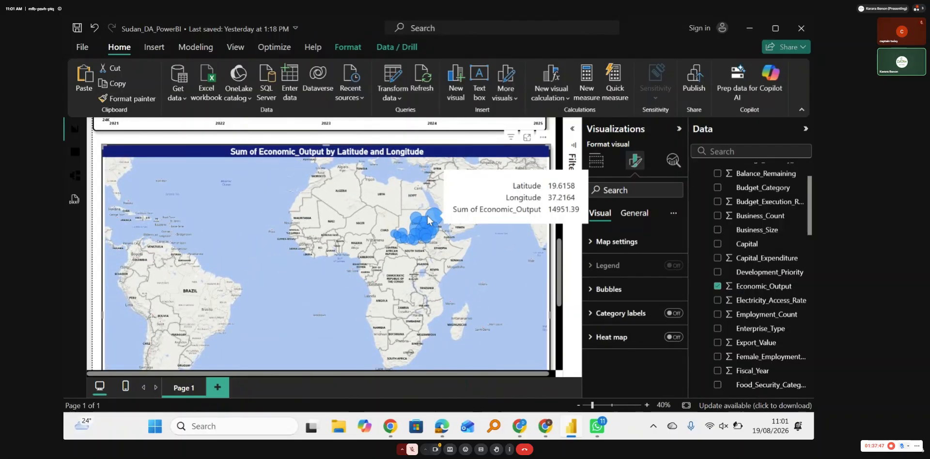
ctrl+scroll(429, 221, up, 3)
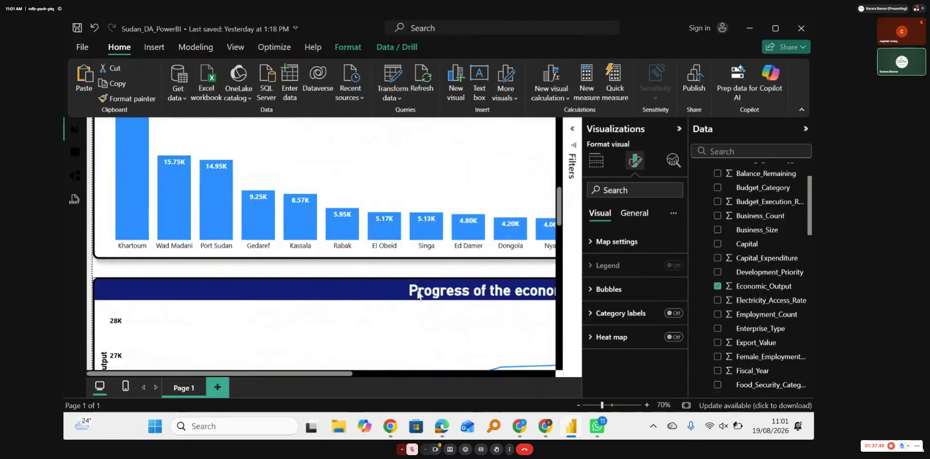
scroll(417, 295, down, 2)
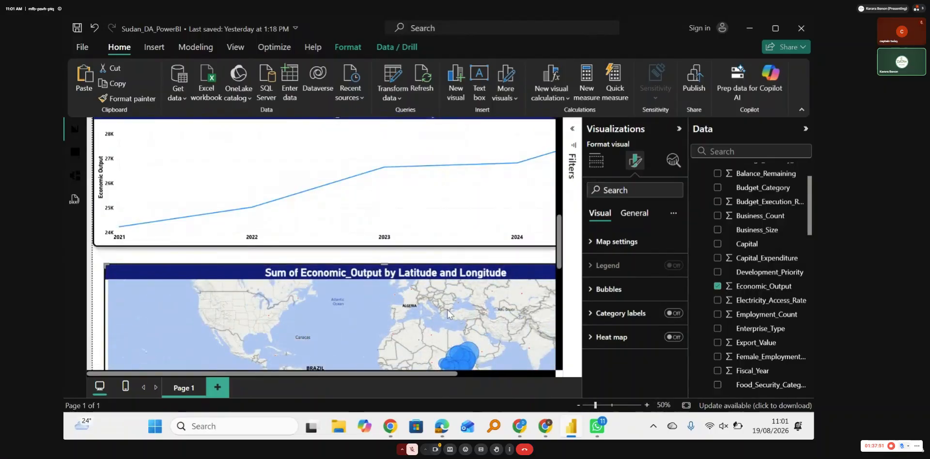
scroll(449, 314, up, 2)
scroll(449, 314, down, 2)
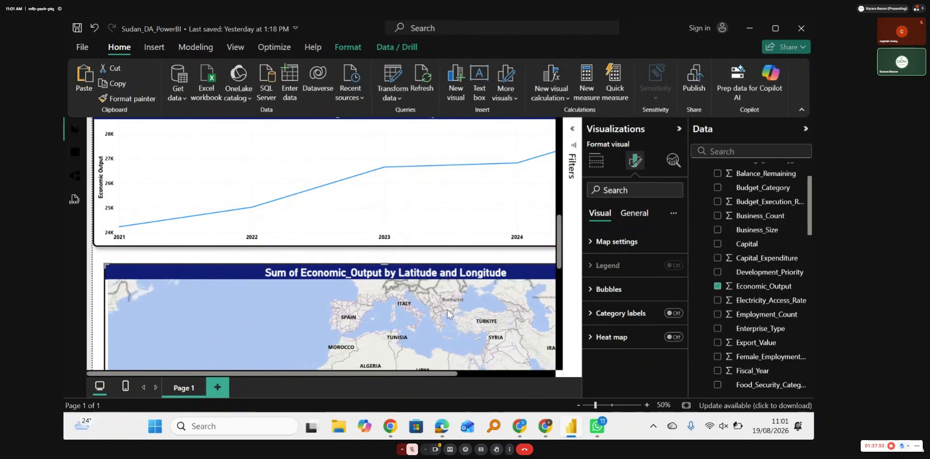
scroll(449, 313, up, 2)
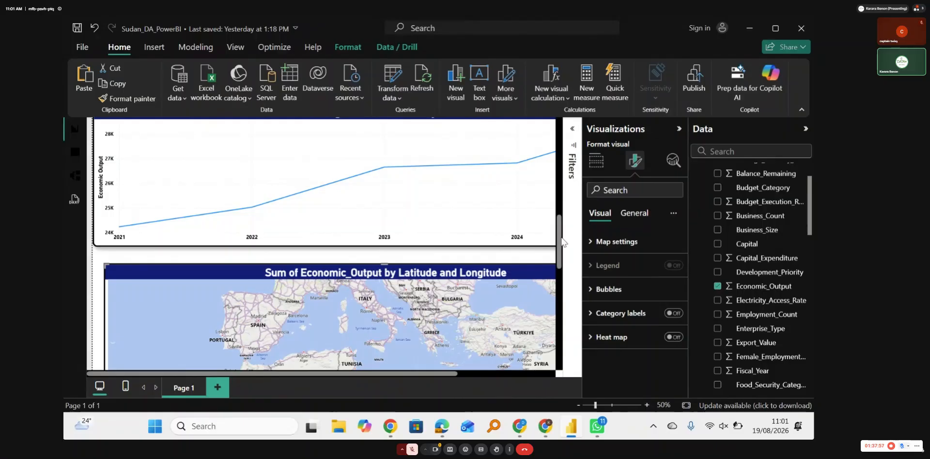
drag(559, 241, 565, 302)
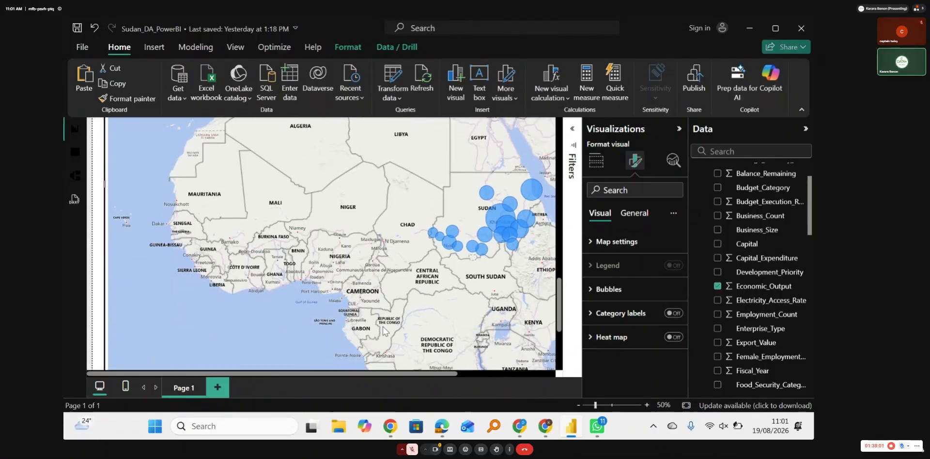
drag(318, 370, 420, 377)
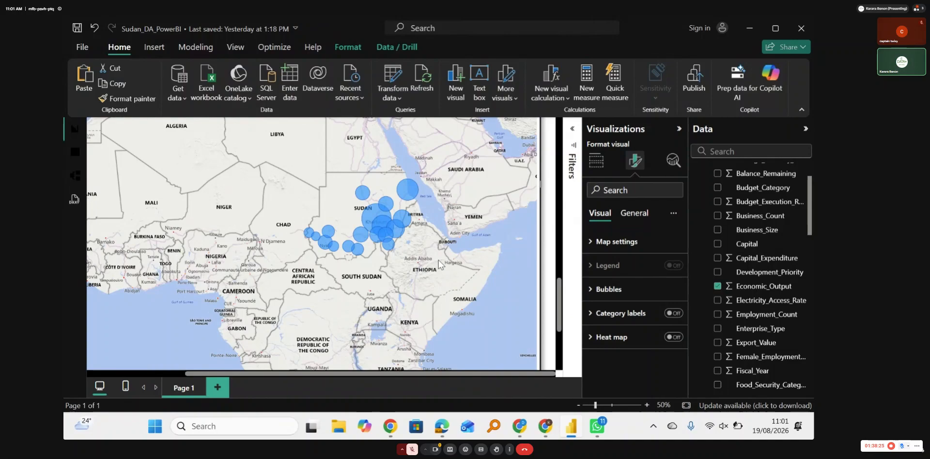
scroll(438, 264, up, 2)
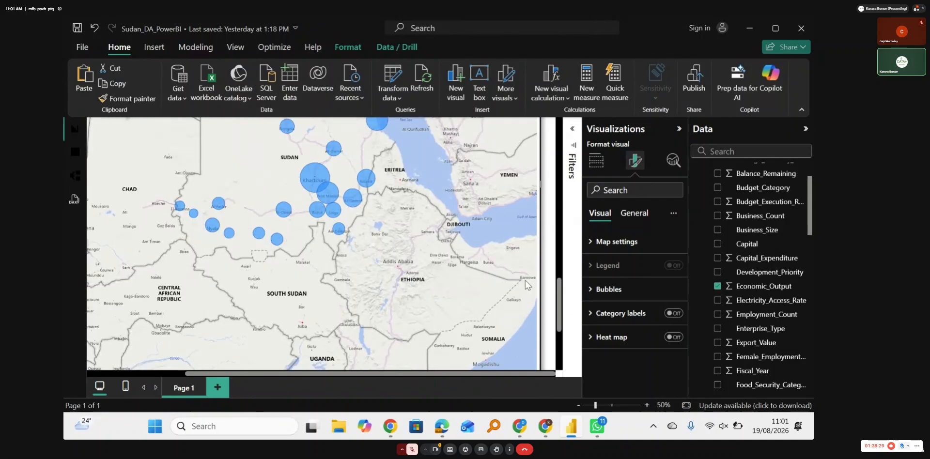
drag(561, 313, 560, 299)
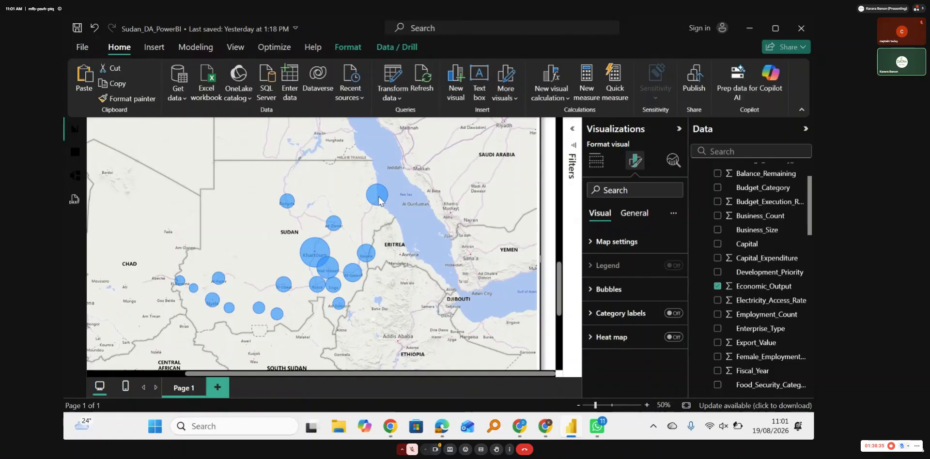
mouse_move(380, 200)
scroll(556, 289, up, 3)
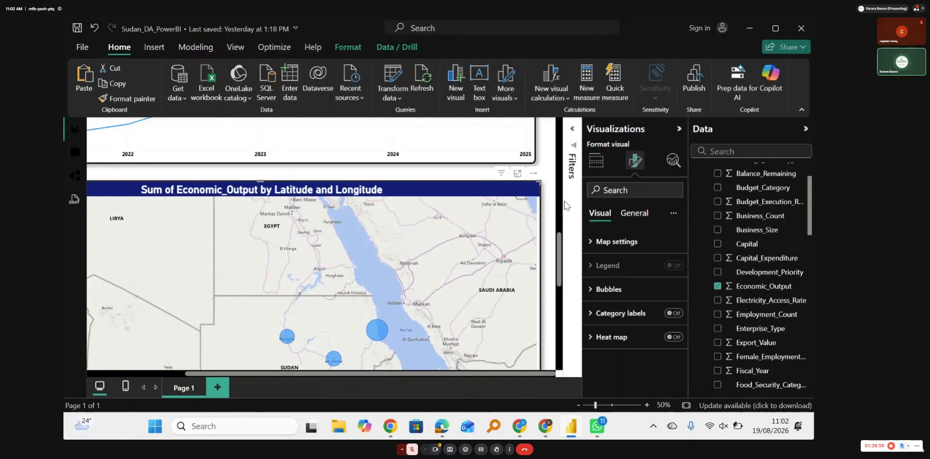
Step: Change the map's title text to "Economic Output by Capital"
click(634, 213)
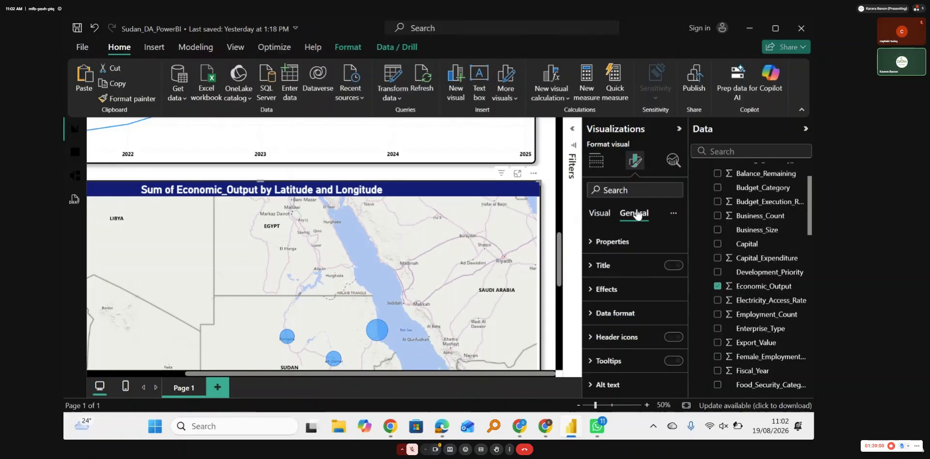
click(613, 266)
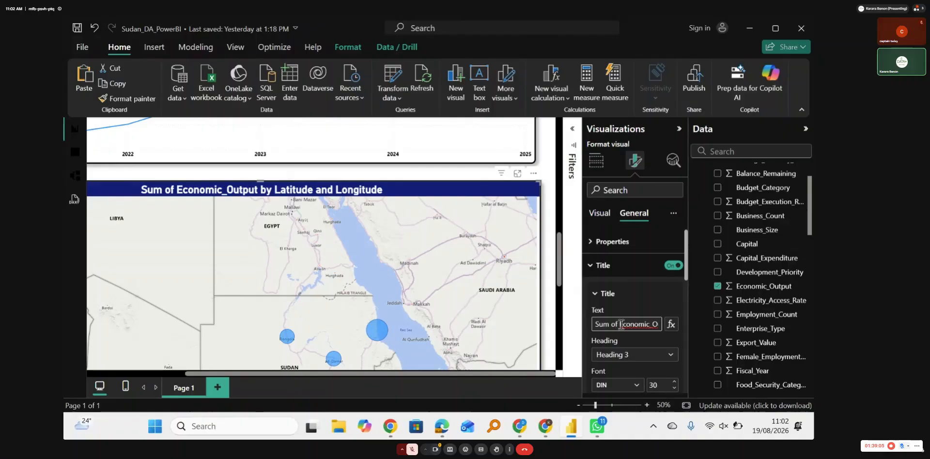
click(621, 324)
key(BackSpace)
key(BackSpace)
key(BackSpace)
key(BackSpace)
key(BackSpace)
key(BackSpace)
key(BackSpace)
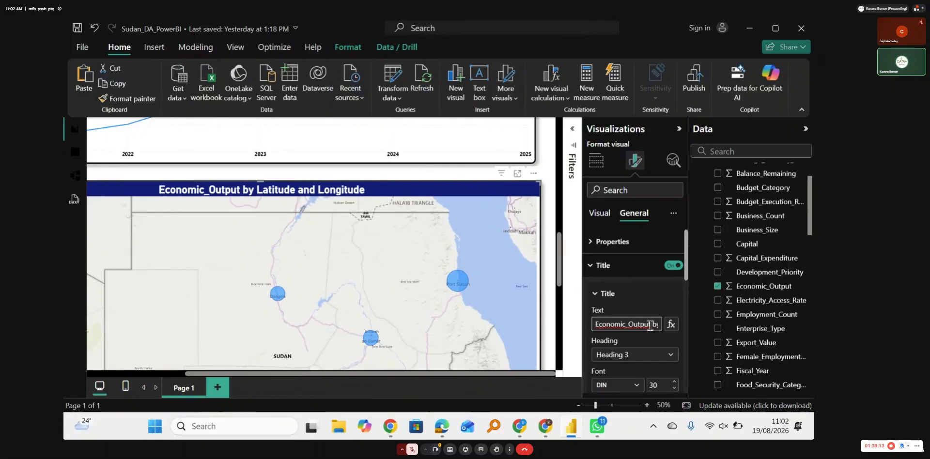
key(Delete)
key(Delete)
key(Delete)
key(Delete)
key(Delete)
key(Delete)
key(Delete)
key(Delete)
key(Delete)
key(Delete)
key(Delete)
key(Delete)
key(Delete)
key(Delete)
key(Delete)
key(Delete)
key(Delete)
key(Delete)
key(Delete)
key(Delete)
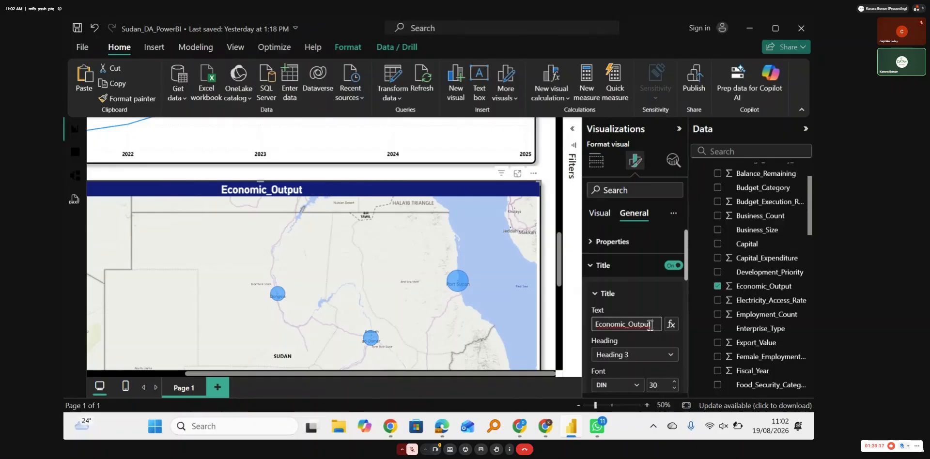
text(by C)
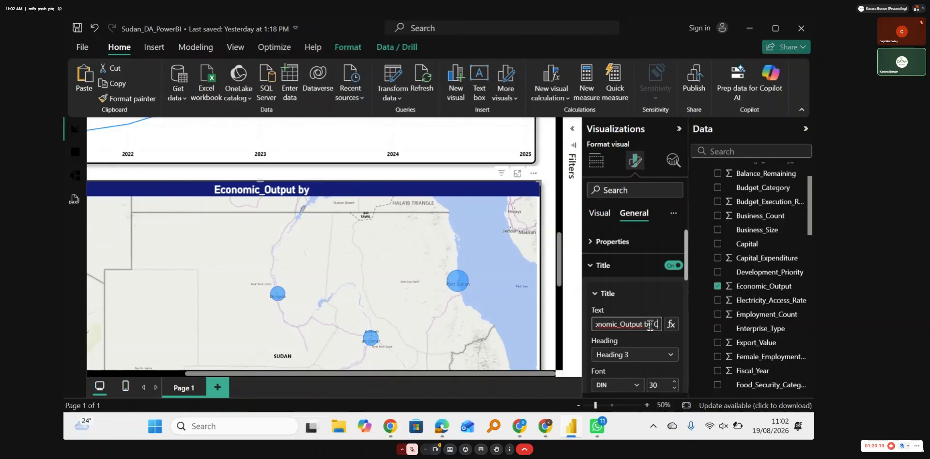
text(apital)
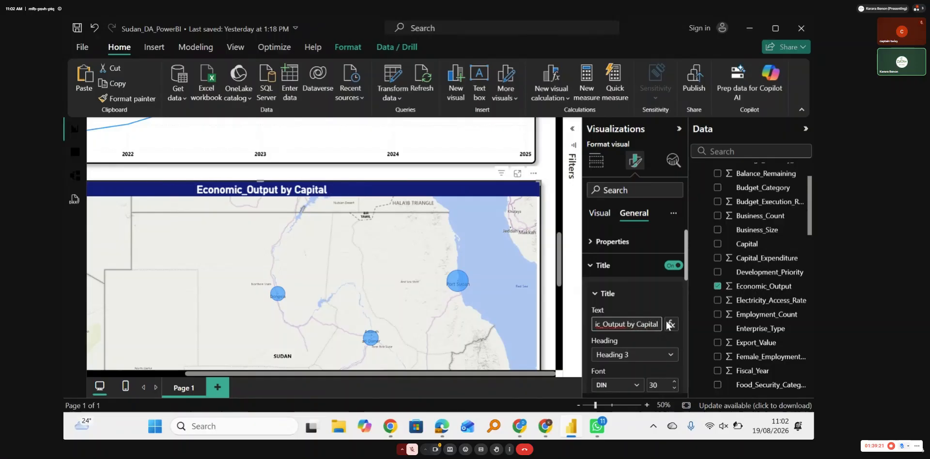
click(602, 325)
key(BackSpace)
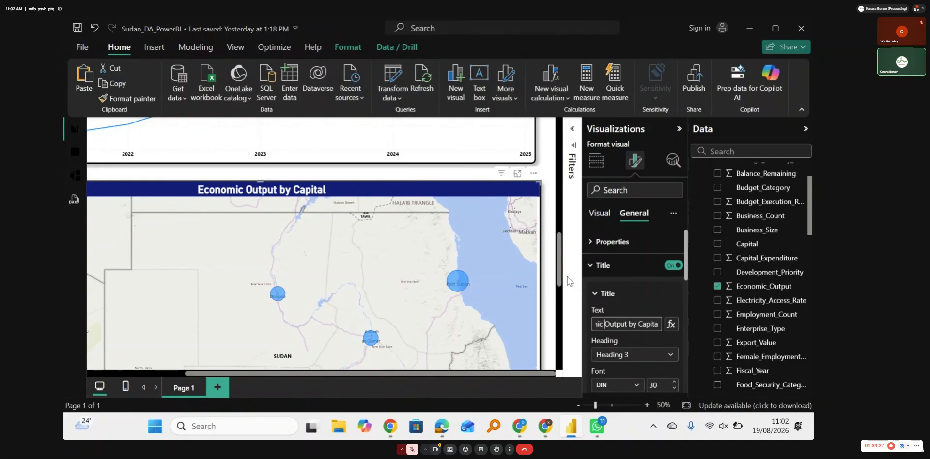
click(642, 298)
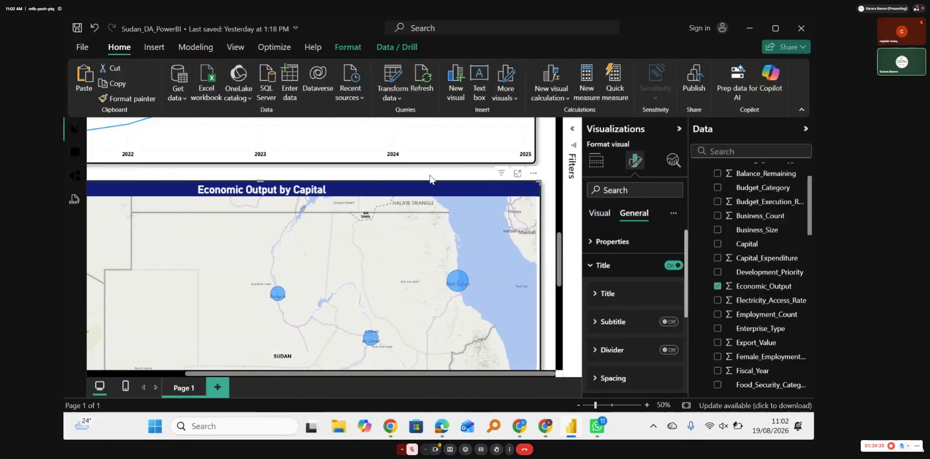
click(541, 289)
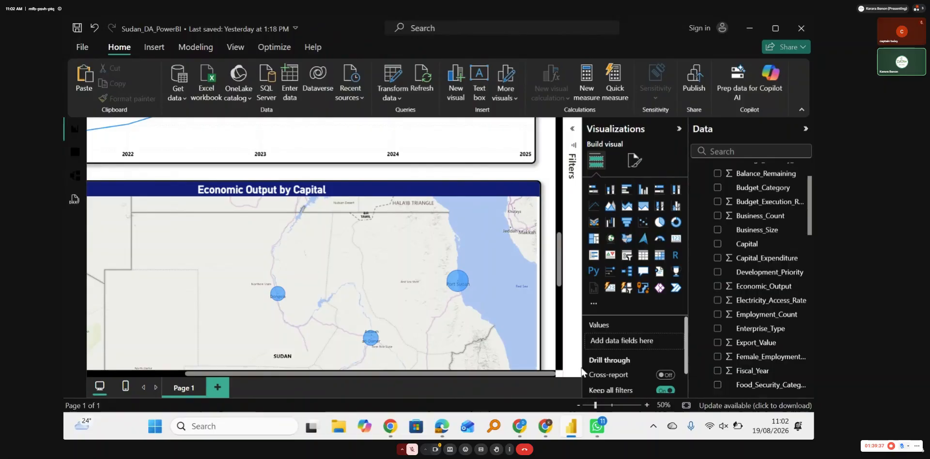
Step: Review the page's economy line chart and capital map at 30% and 40% page zoom
click(578, 405)
click(579, 405)
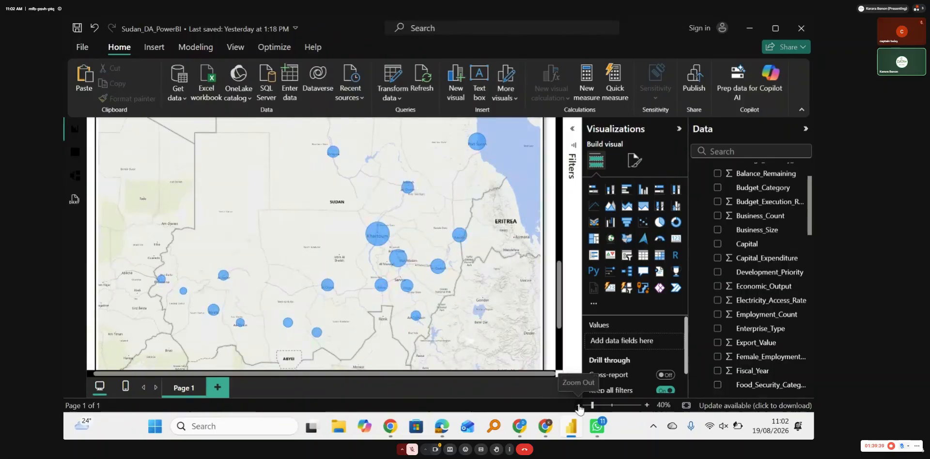
drag(560, 347, 561, 323)
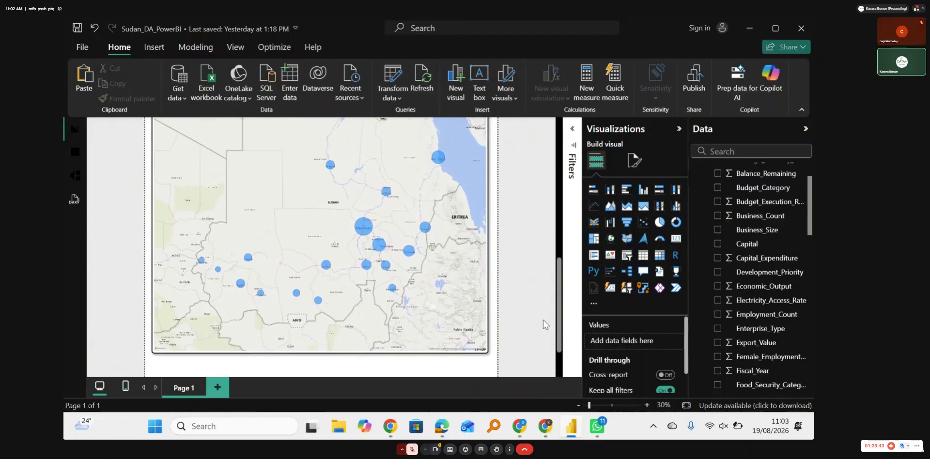
click(430, 277)
scroll(431, 277, up, 3)
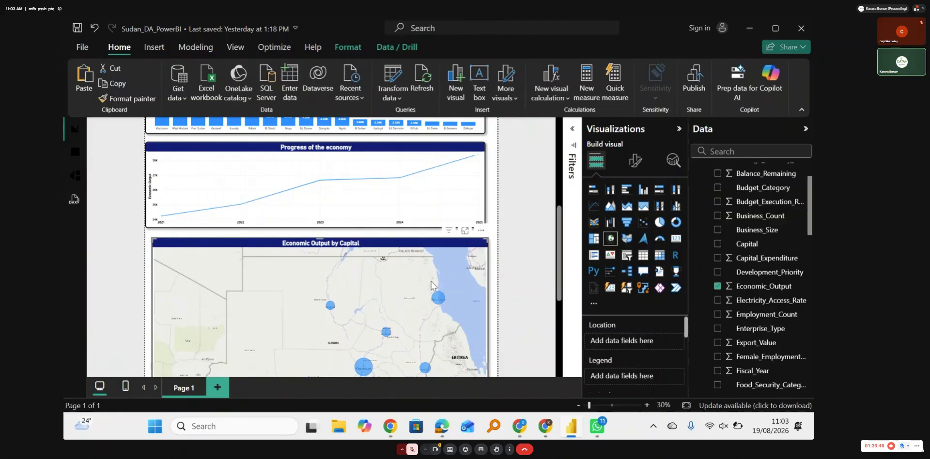
scroll(431, 285, down, 3)
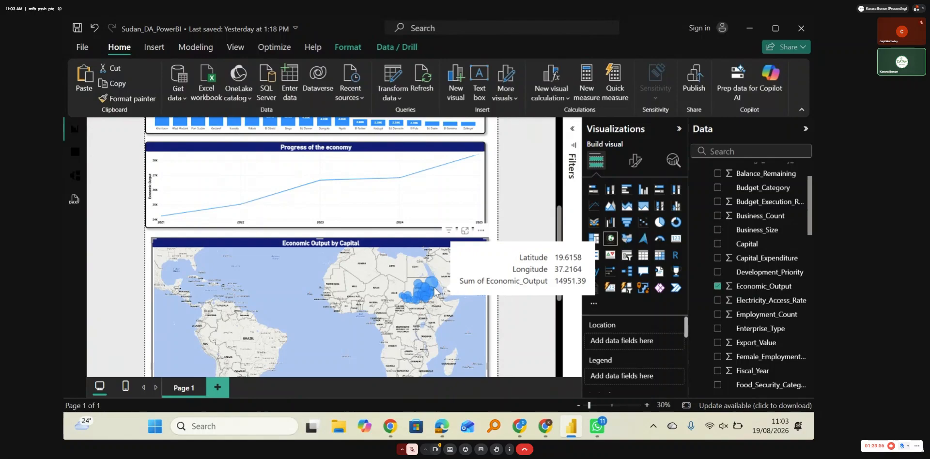
click(647, 405)
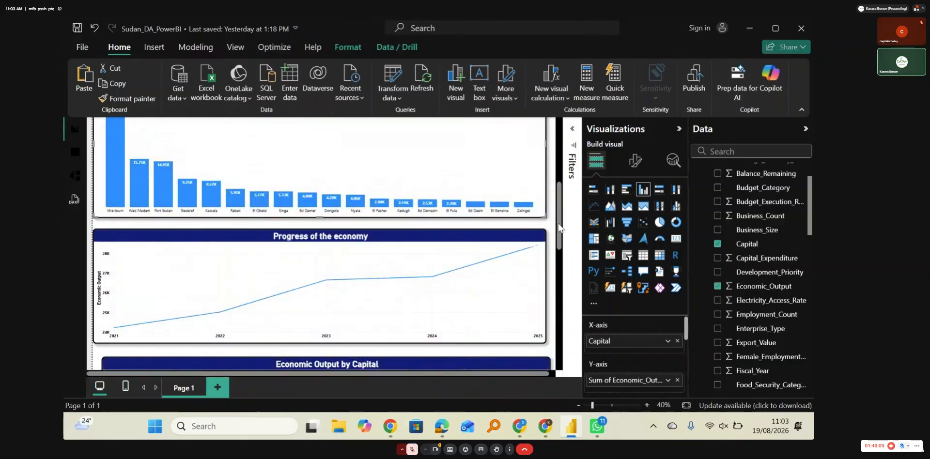
scroll(560, 227, down, 5)
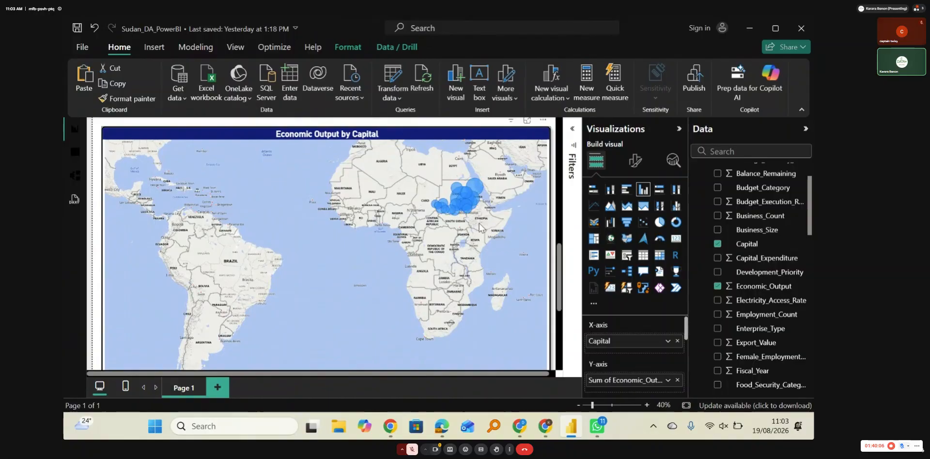
click(350, 222)
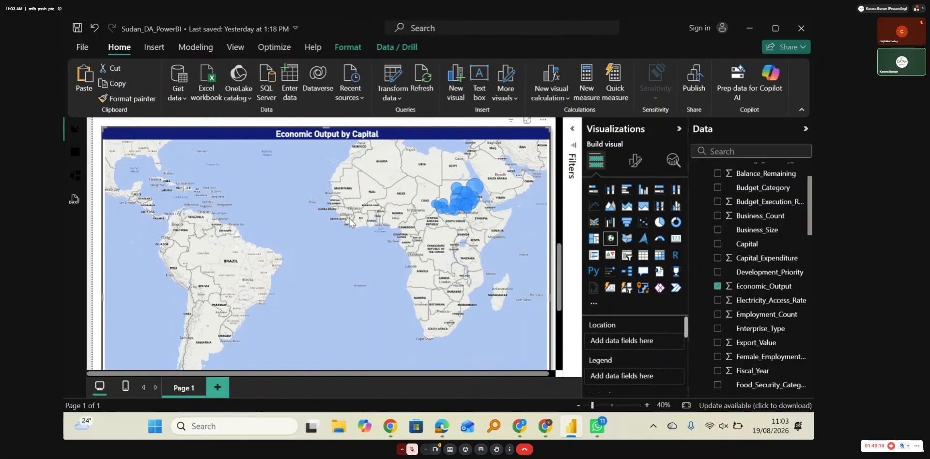
Step: Reframe the economic output map from the world view to a close view of Sudan's bubbles
scroll(499, 210, up, 5)
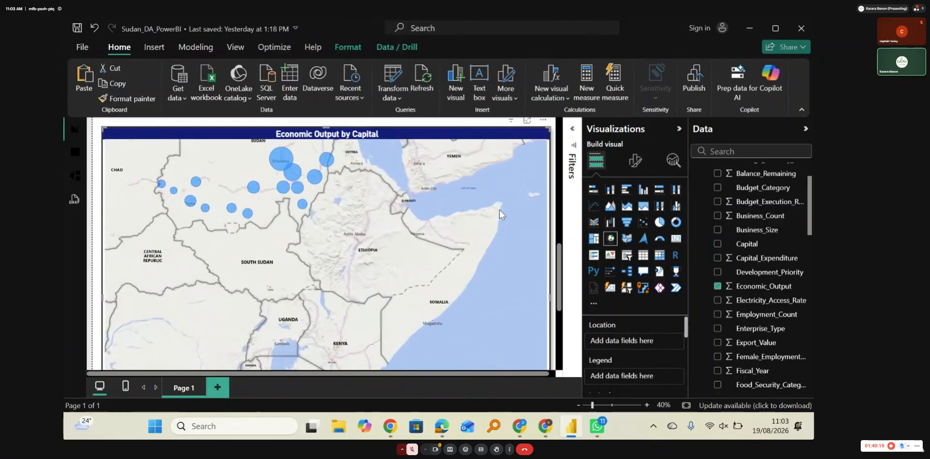
scroll(499, 210, up, 4)
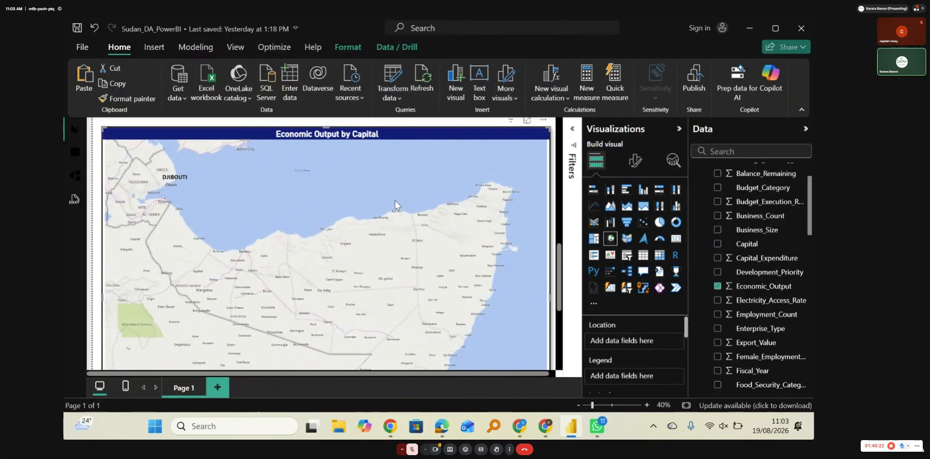
drag(394, 200, 704, 300)
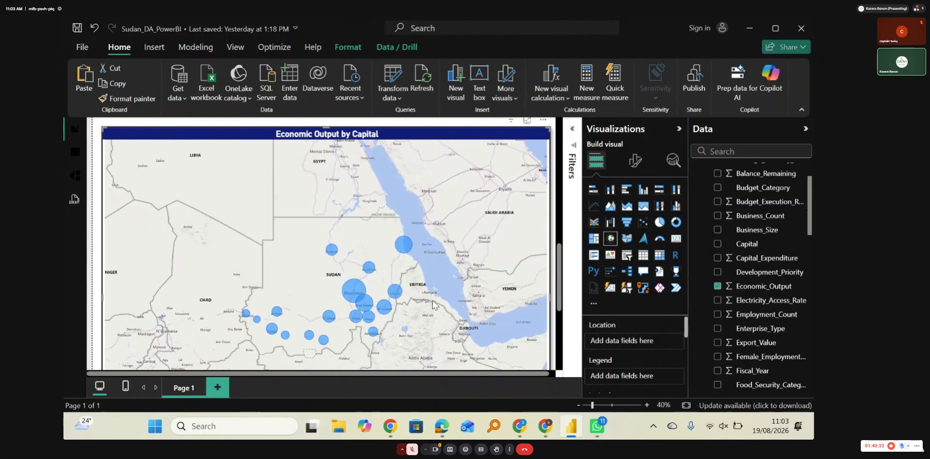
drag(425, 318, 429, 276)
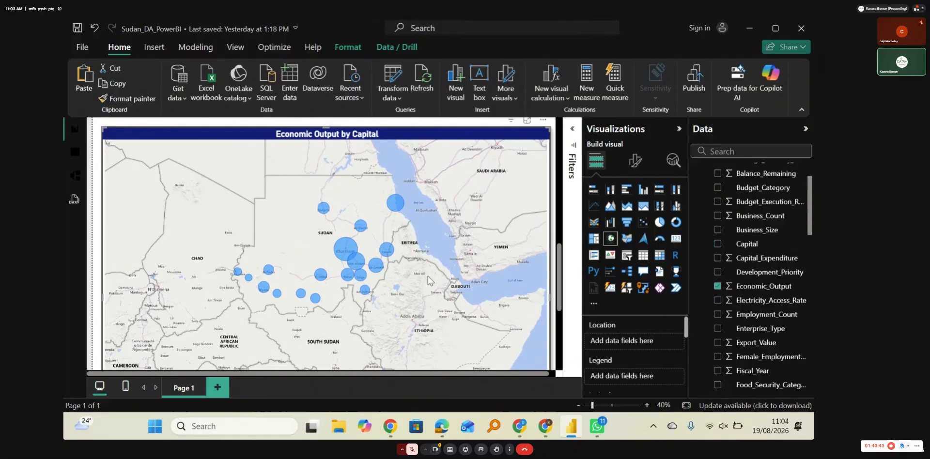
scroll(428, 277, up, 2)
drag(405, 274, 551, 314)
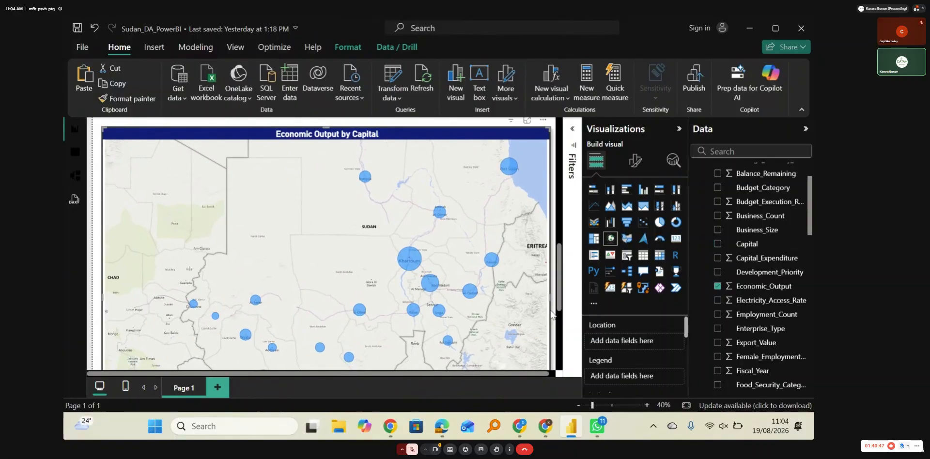
Step: Examine the map's economic output bubbles at several zoom levels, from North Africa as a whole down to central Sudan
scroll(358, 286, down, 4)
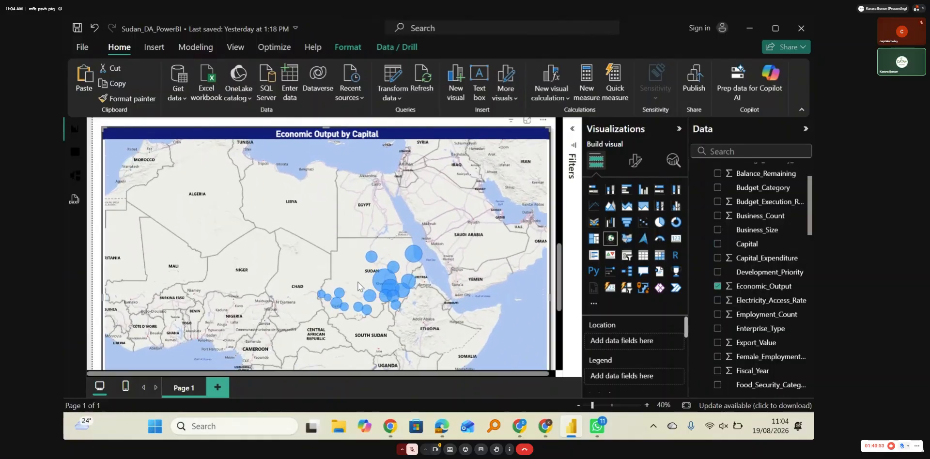
scroll(359, 286, up, 4)
scroll(358, 285, down, 4)
scroll(359, 286, up, 4)
scroll(360, 286, up, 3)
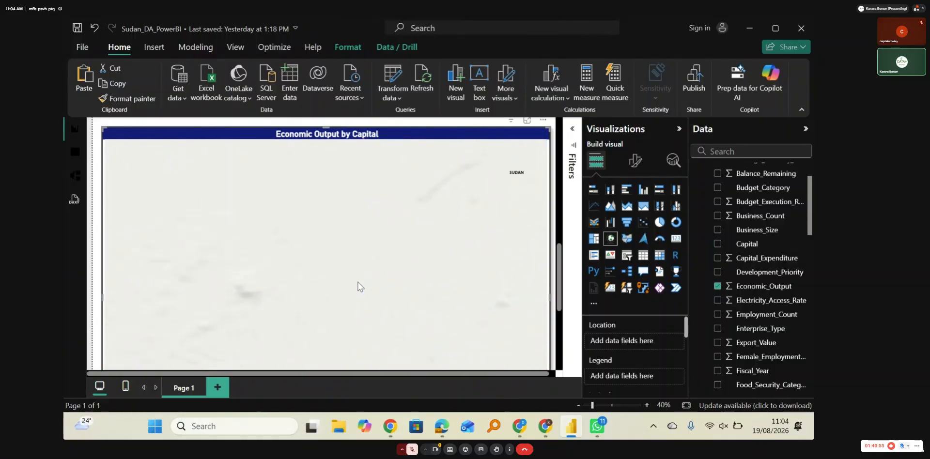
scroll(359, 287, down, 4)
scroll(359, 287, up, 2)
scroll(358, 286, down, 2)
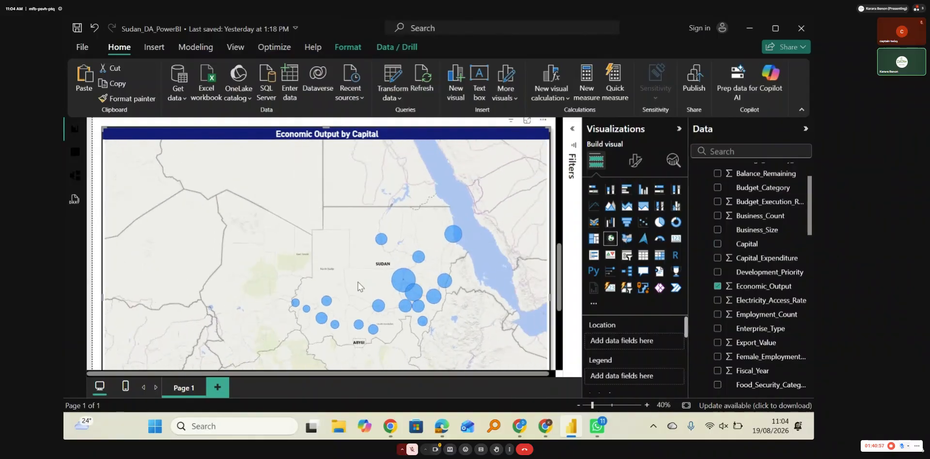
scroll(358, 286, down, 3)
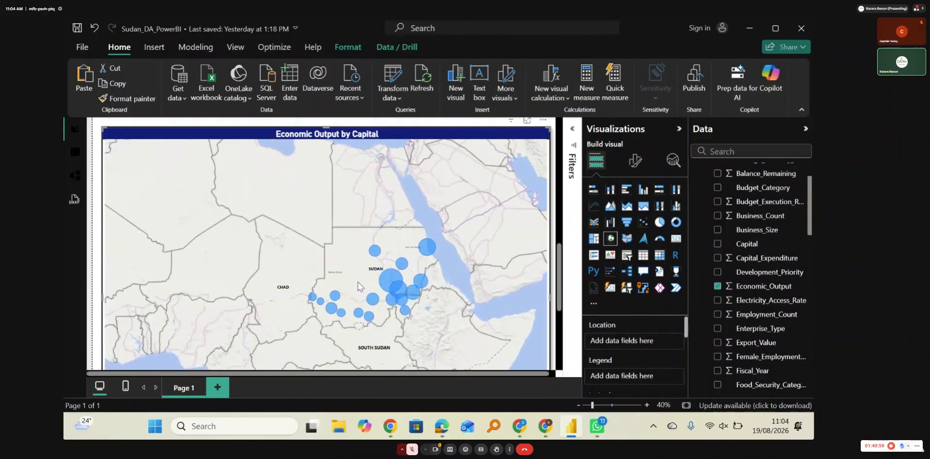
scroll(358, 286, up, 4)
scroll(358, 286, down, 4)
scroll(359, 286, up, 3)
scroll(359, 286, up, 2)
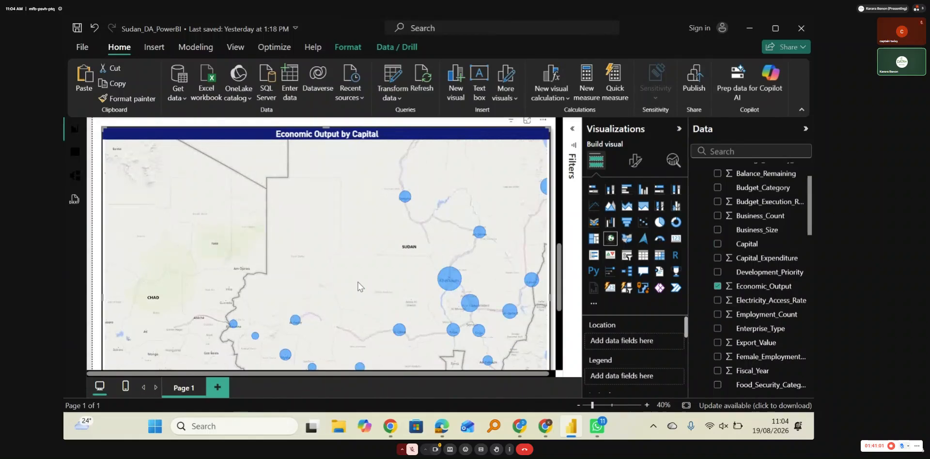
scroll(359, 286, down, 2)
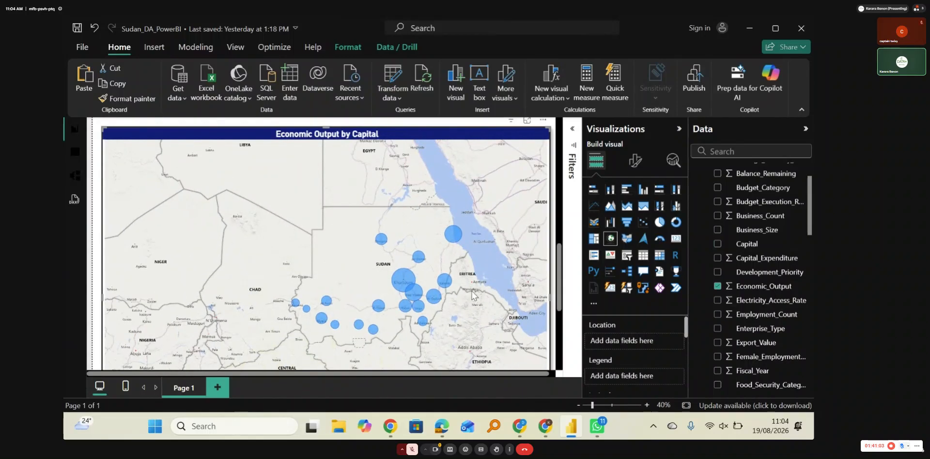
drag(536, 326, 481, 305)
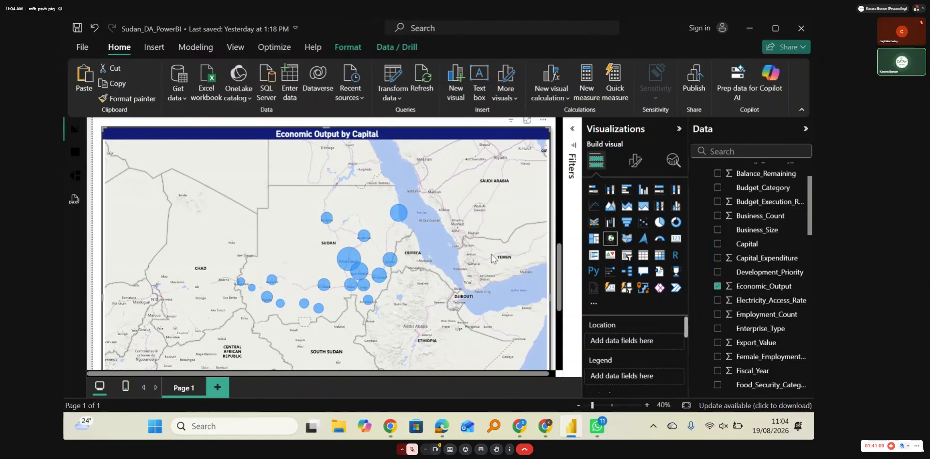
Step: Review the slicers and cards at the start of the page, and examine the data table's investment, trade, business and budget columns
drag(565, 268, 566, 150)
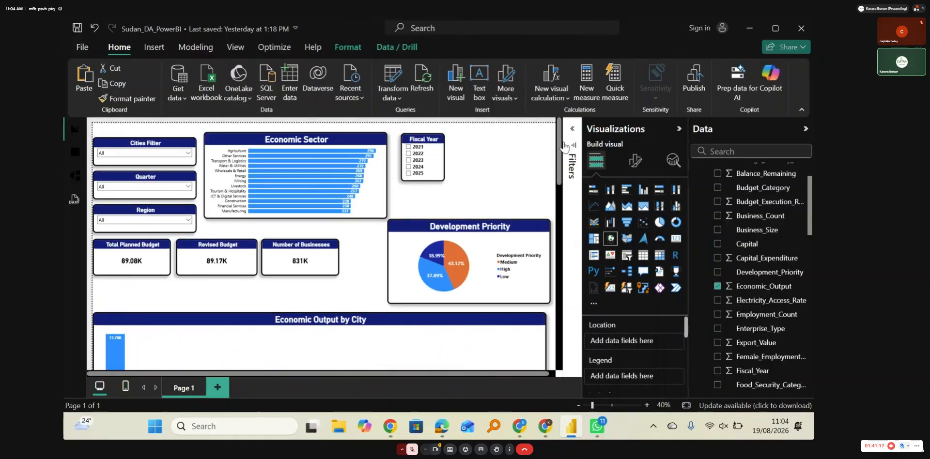
mouse_move(564, 147)
mouse_down()
mouse_move(562, 359)
mouse_move(553, 138)
mouse_up()
click(73, 159)
scroll(470, 266, right, 5)
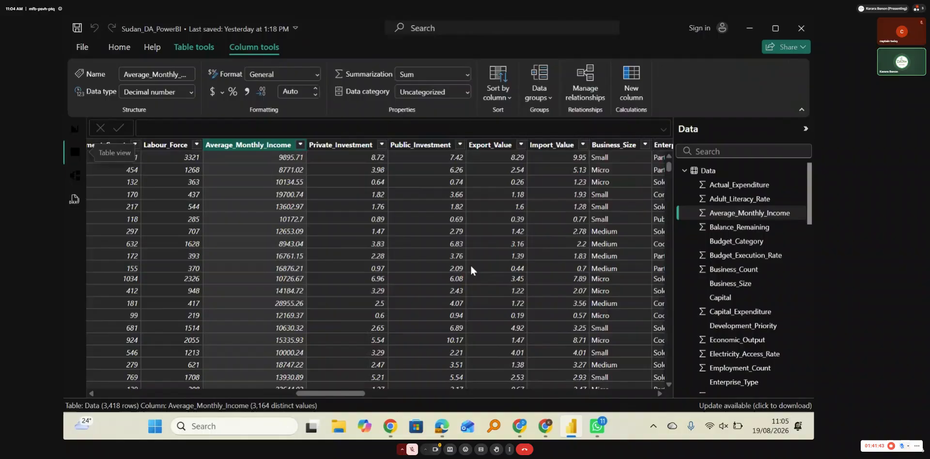
scroll(471, 267, right, 4)
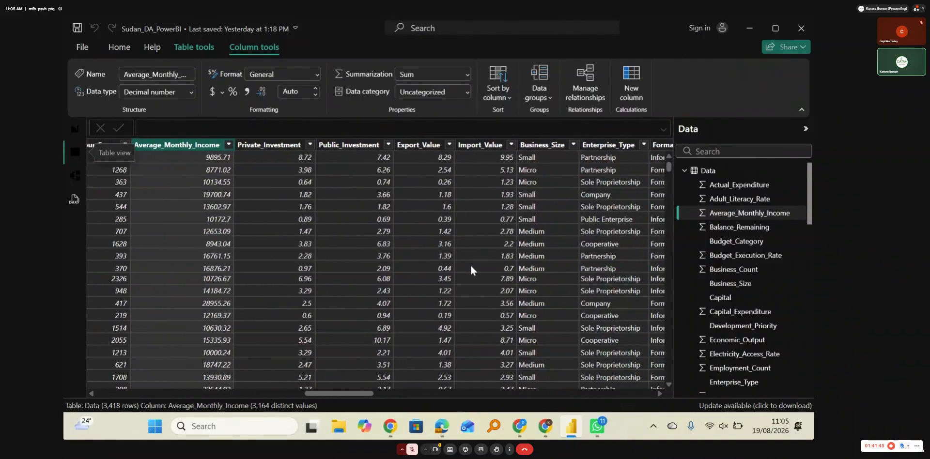
scroll(470, 268, right, 4)
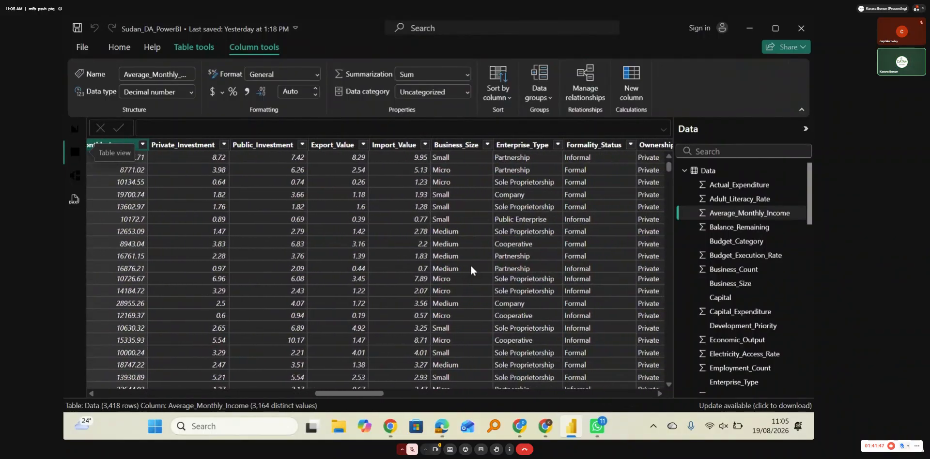
scroll(471, 269, right, 2)
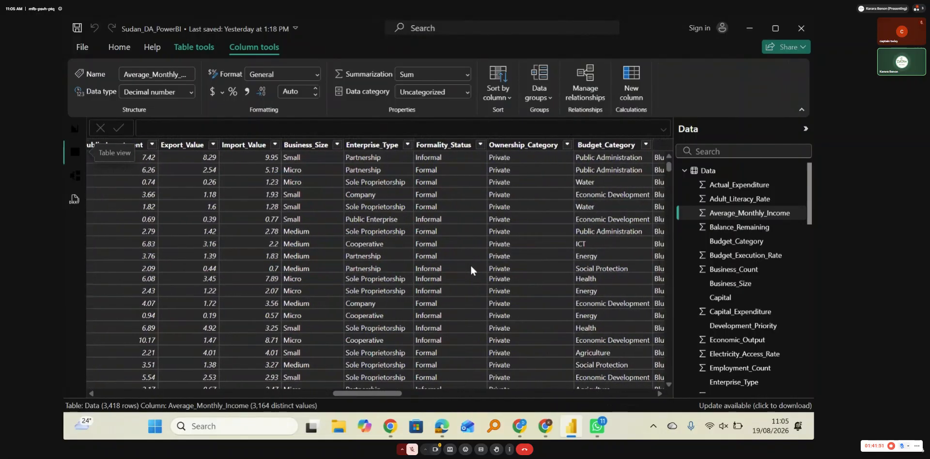
scroll(471, 270, right, 3)
scroll(471, 270, left, 7)
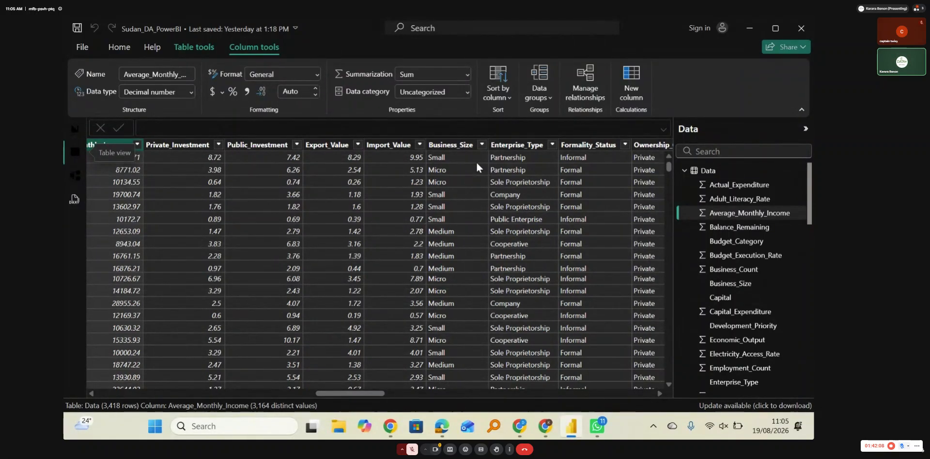
Step: Return to the report page and select the High slice of the Development Priority pie chart
click(74, 130)
click(431, 274)
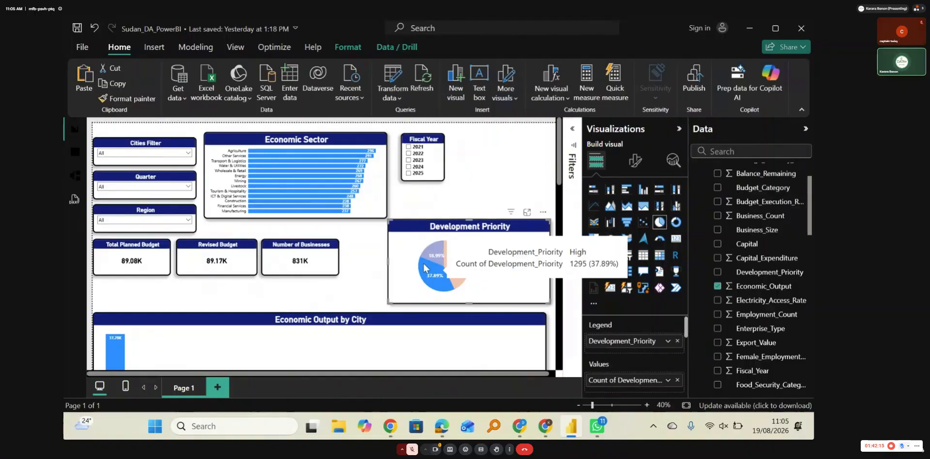
Step: Clear the slice selection, duplicate the Development Priority pie chart, and place a smaller copy above the original
click(410, 250)
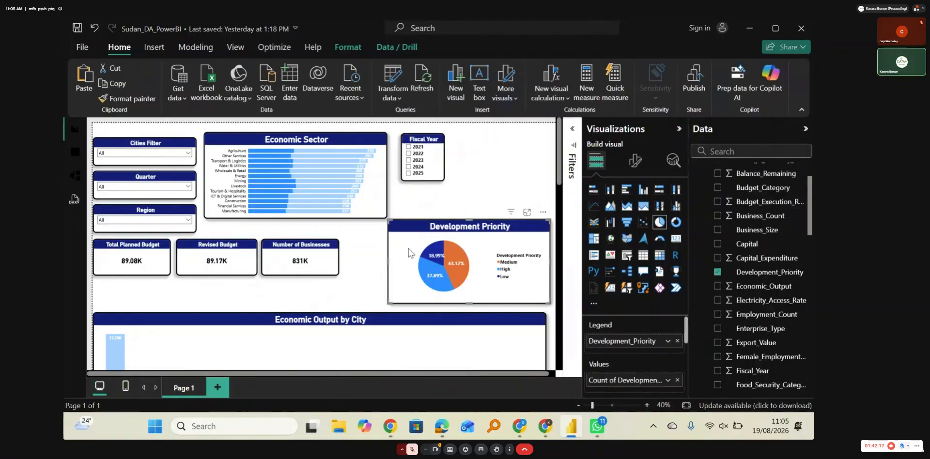
click(475, 176)
key(ctrl+v)
drag(471, 269, 474, 191)
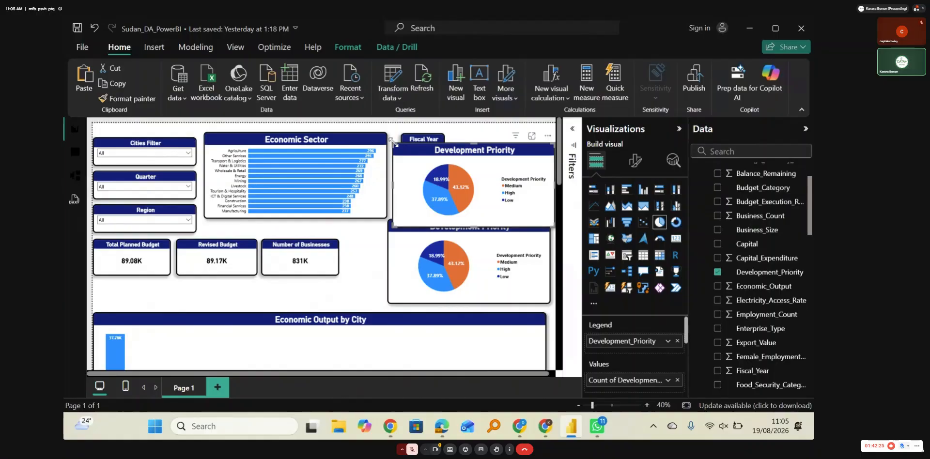
drag(403, 144, 460, 172)
drag(474, 206, 470, 188)
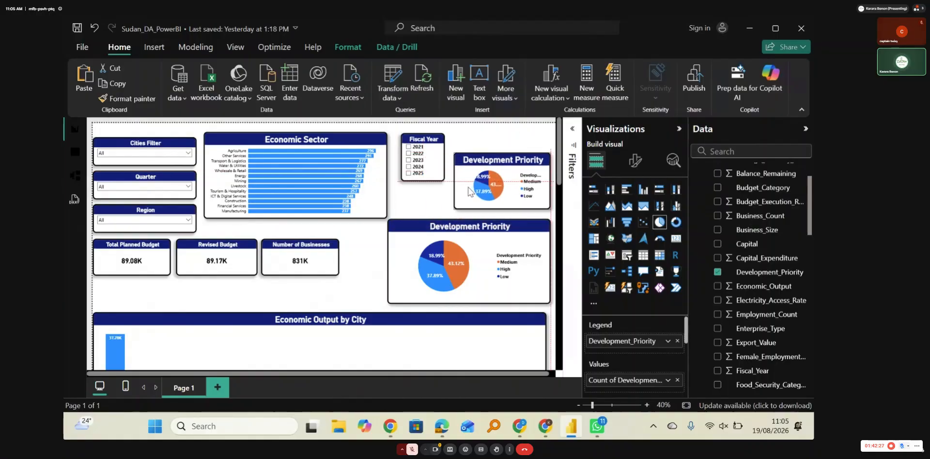
Step: Replace Development_Priority with Business_Size as the copied pie's legend and its count as values, and widen the chart to match the original
click(717, 271)
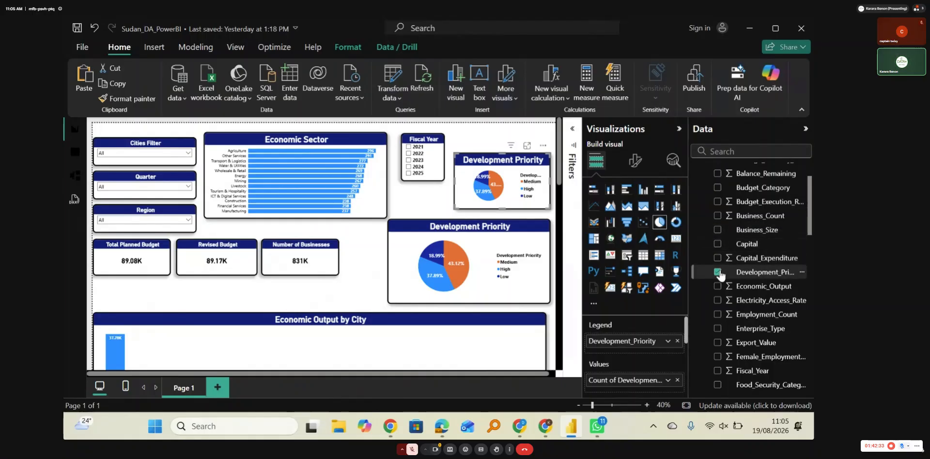
click(718, 230)
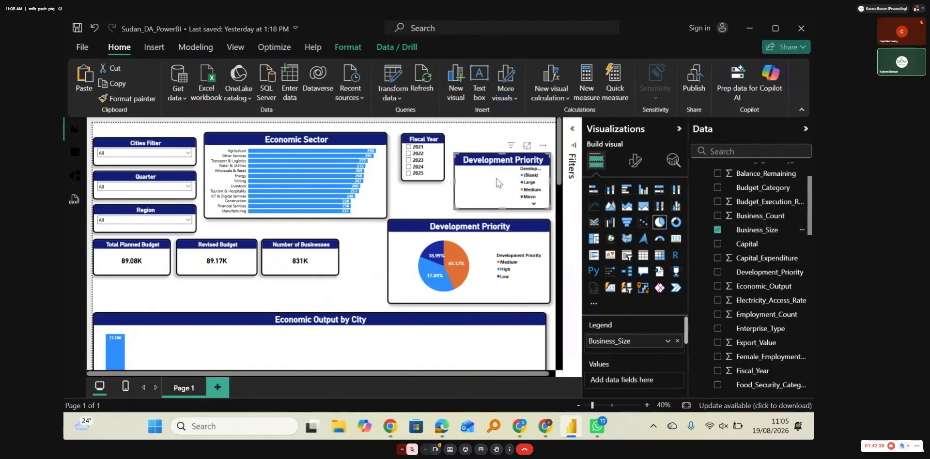
drag(455, 181, 389, 181)
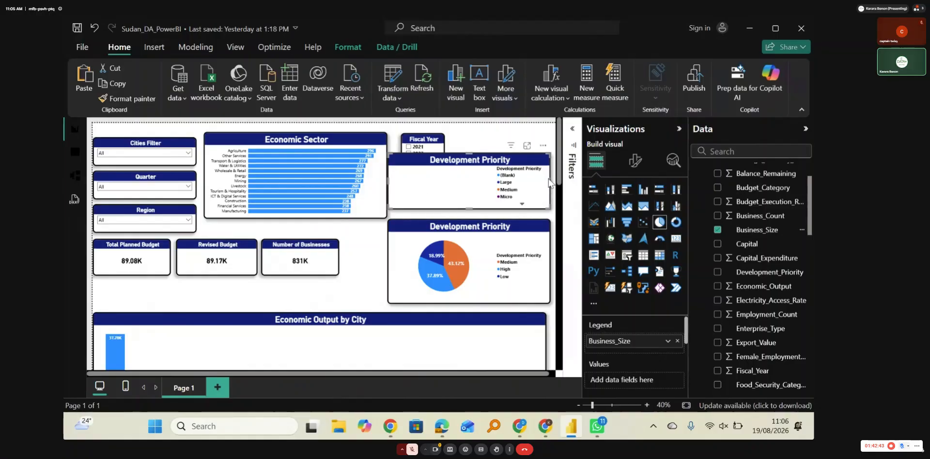
click(677, 341)
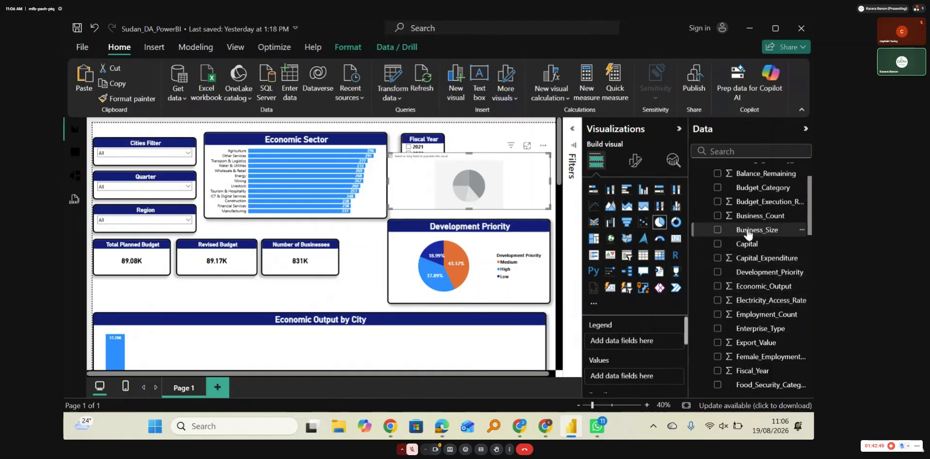
drag(748, 234, 634, 341)
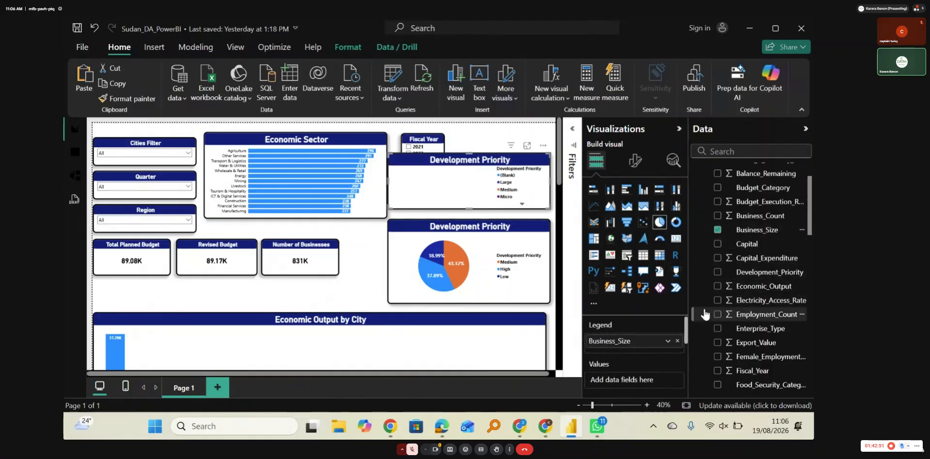
drag(736, 236, 654, 380)
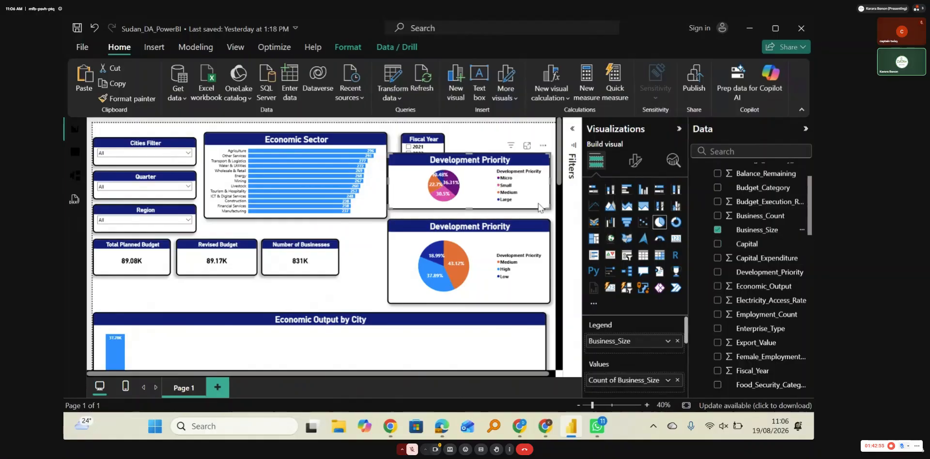
Step: Move the Fiscal Year slicer beside the Number of Businesses card and resize and arrange the two pie charts in the freed space
drag(547, 208, 554, 227)
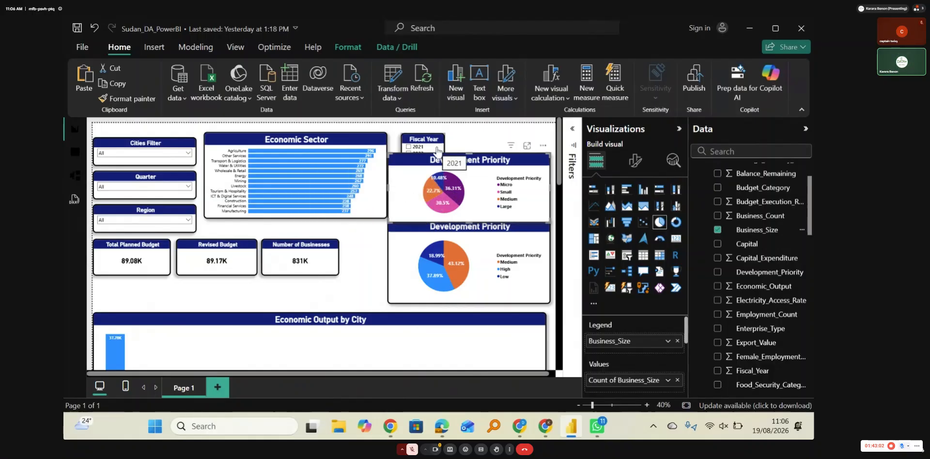
drag(438, 150, 383, 255)
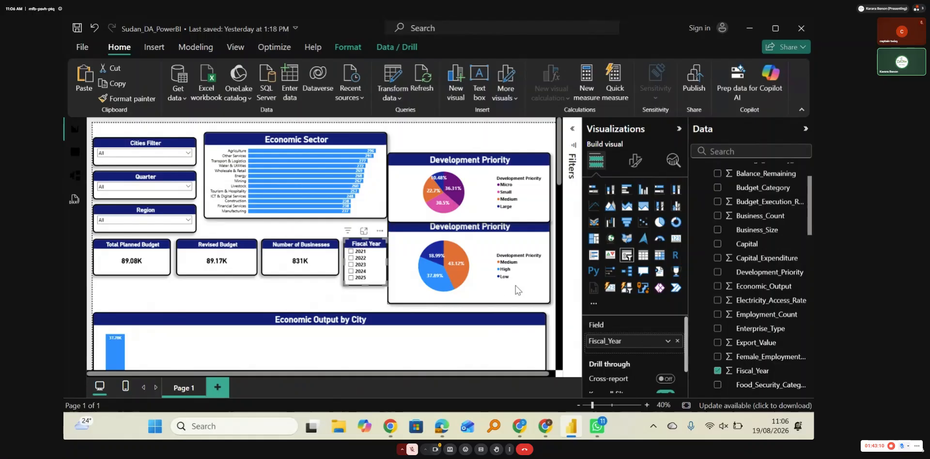
drag(415, 167, 415, 152)
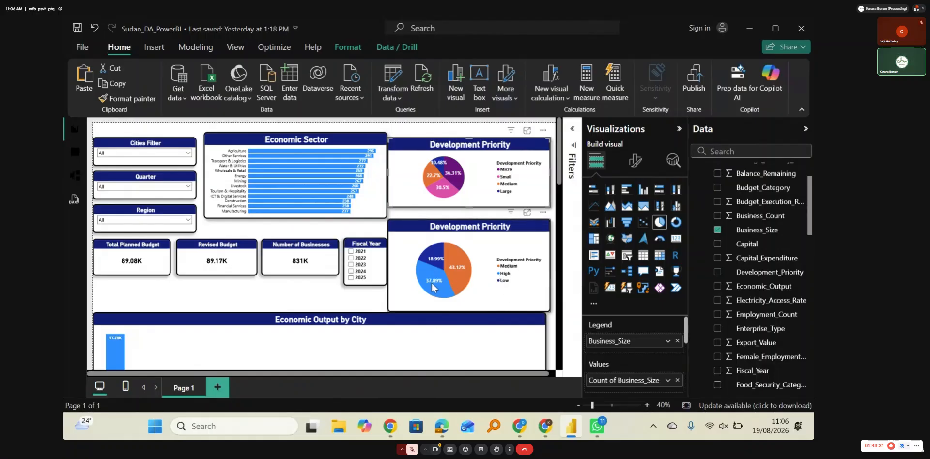
mouse_move(433, 288)
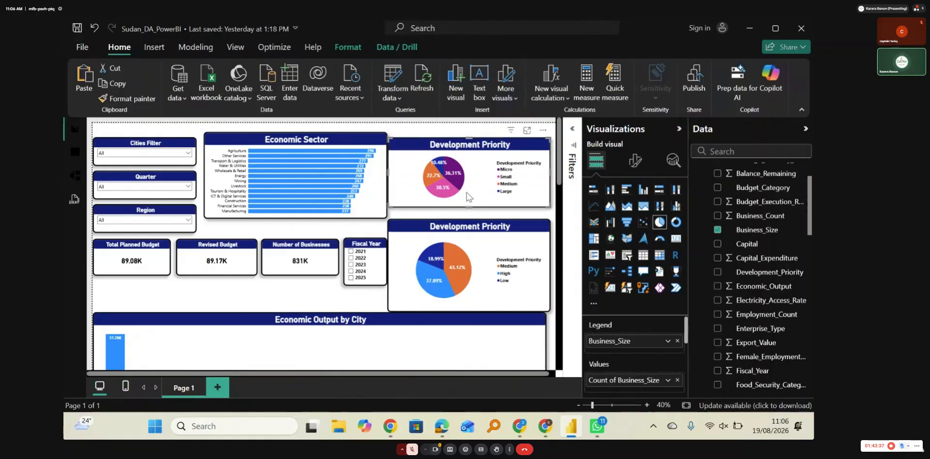
Step: Set the report page's custom canvas width to 2500 px
mouse_move(440, 192)
click(274, 303)
click(635, 160)
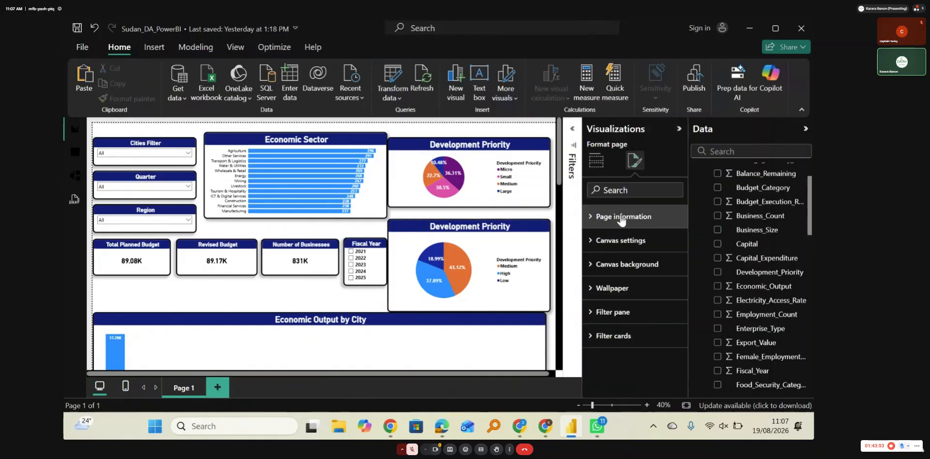
click(619, 240)
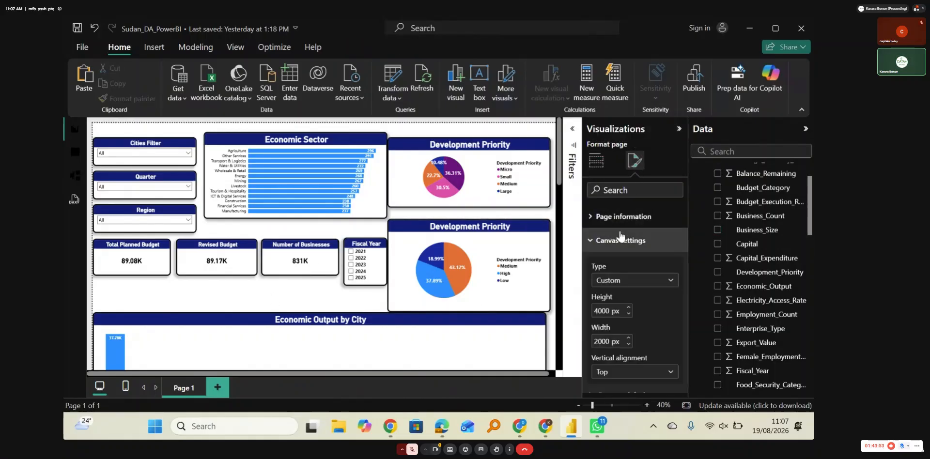
click(600, 342)
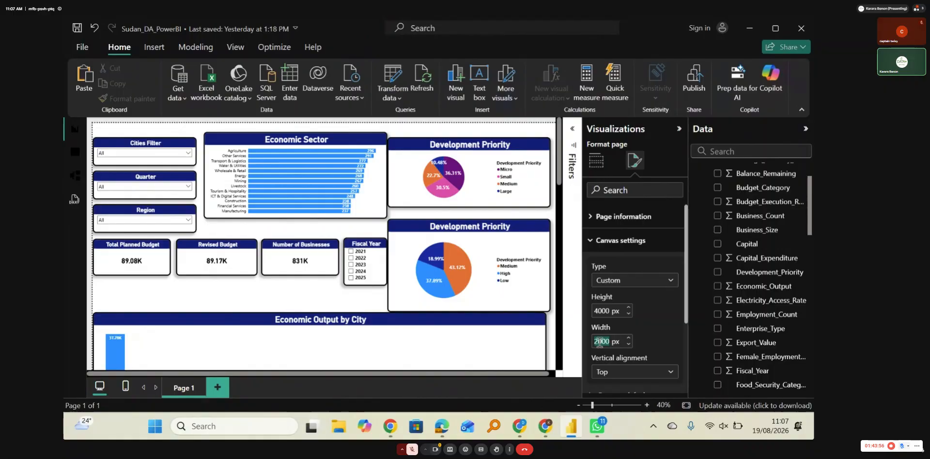
click(601, 342)
key(BackSpace)
text(5)
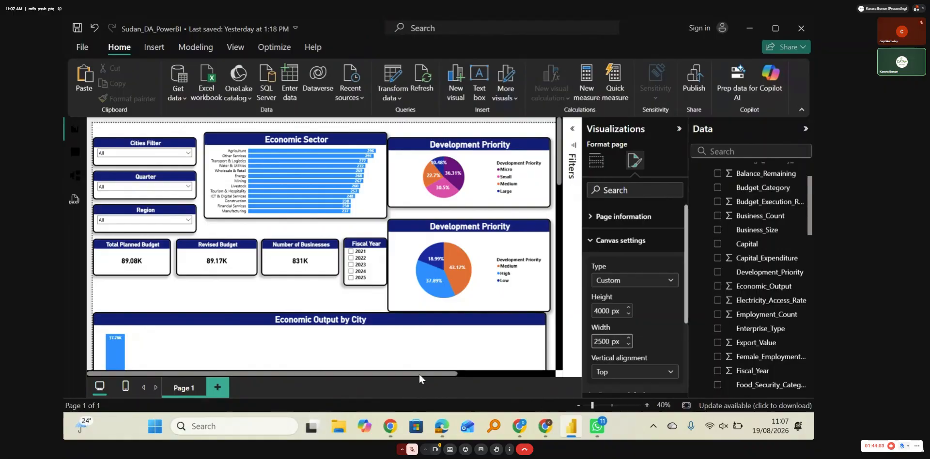
Step: Widen both pie charts into the added canvas space and align the business size pie above the Development Priority pie
drag(419, 374, 527, 385)
click(417, 296)
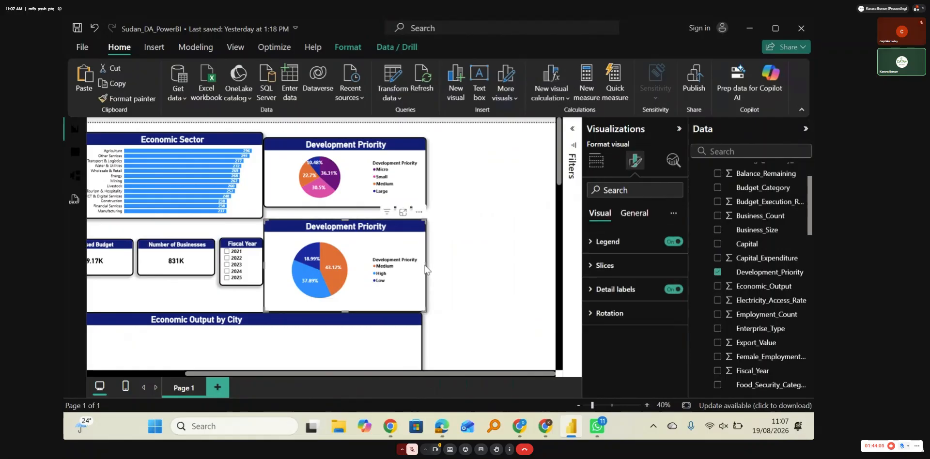
drag(425, 269, 534, 269)
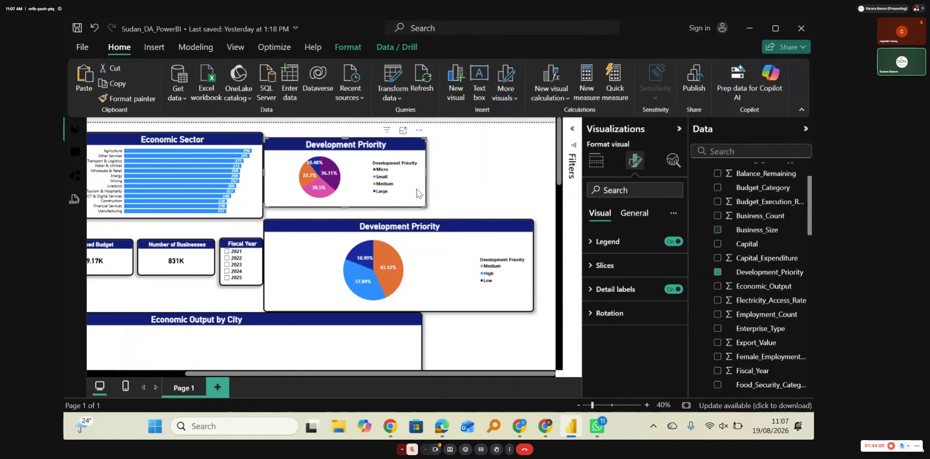
click(421, 191)
drag(426, 173, 529, 173)
drag(396, 207, 397, 218)
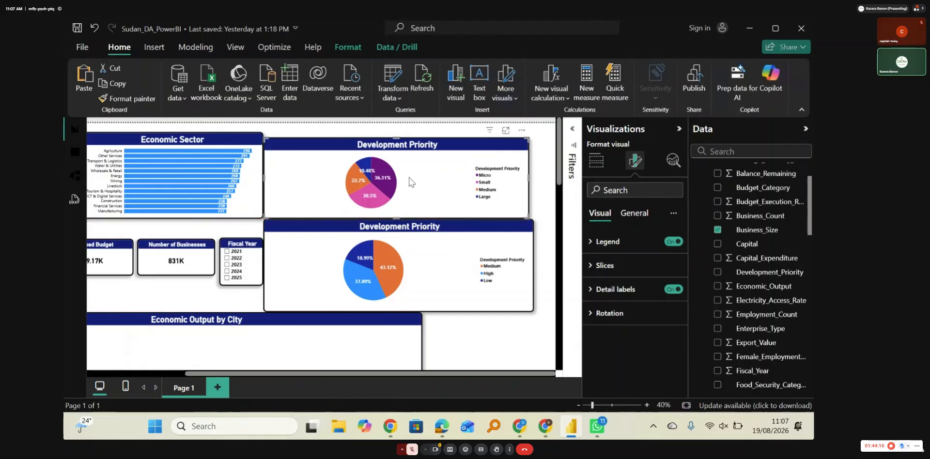
drag(410, 182, 416, 174)
click(544, 196)
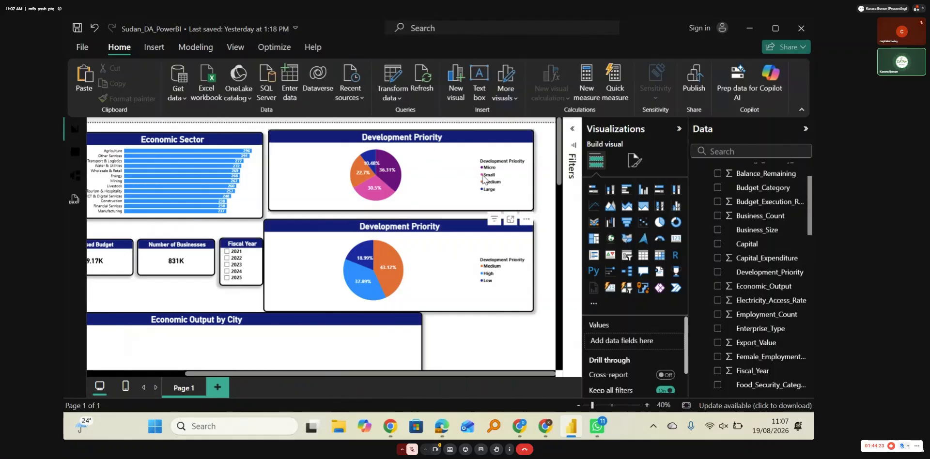
Step: Replace the title of the upper pie chart with "Business Size"
click(427, 155)
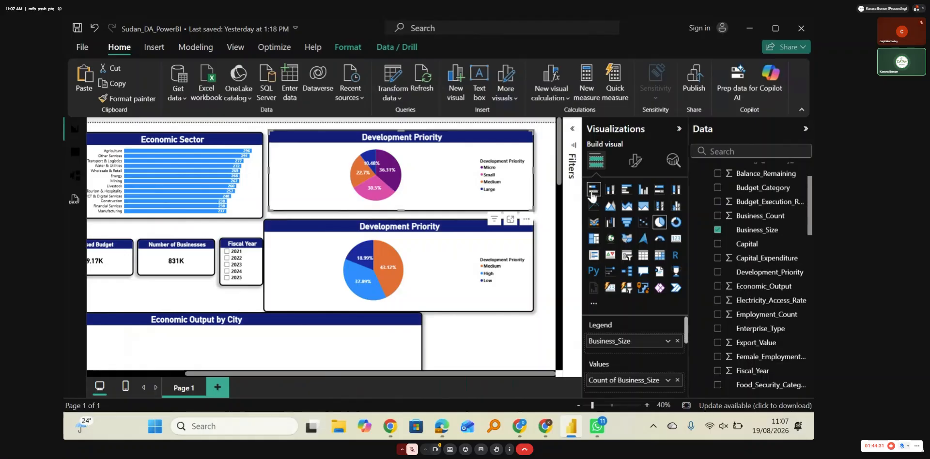
click(635, 162)
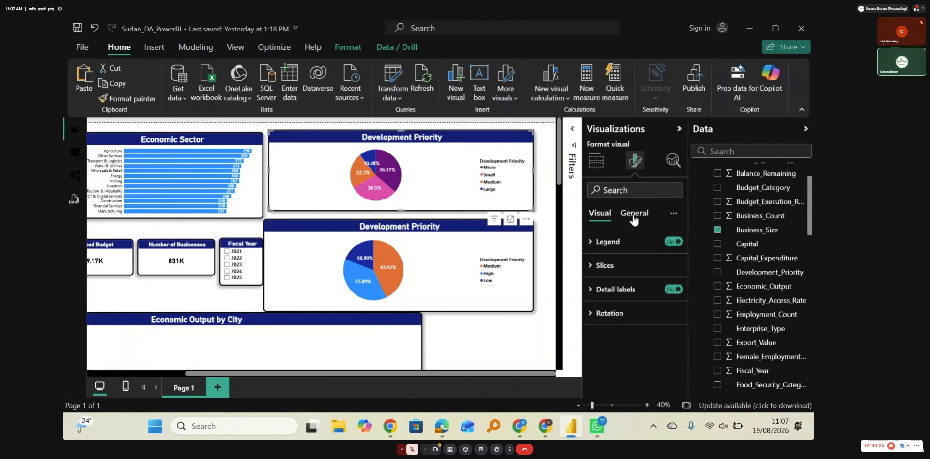
click(633, 218)
click(600, 266)
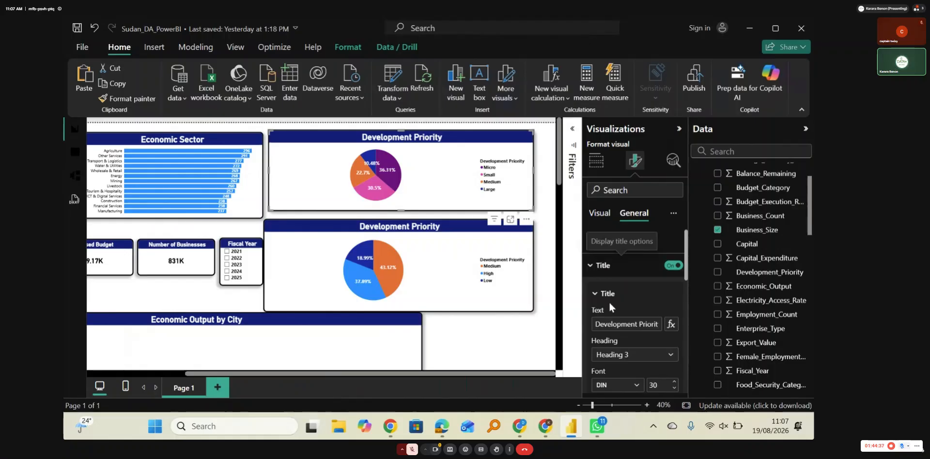
click(597, 325)
key(Delete)
key(Delete)
key(Delete)
key(Delete)
key(Delete)
key(Delete)
key(Delete)
key(Delete)
key(Delete)
key(Delete)
key(Delete)
key(Delete)
key(Delete)
key(Delete)
key(Delete)
key(Delete)
key(Delete)
key(Delete)
key(Delete)
key(Delete)
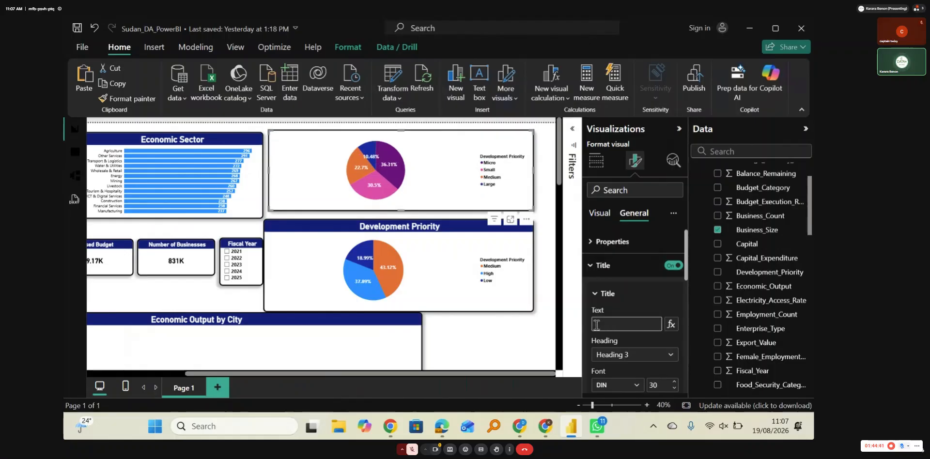
text(Bu)
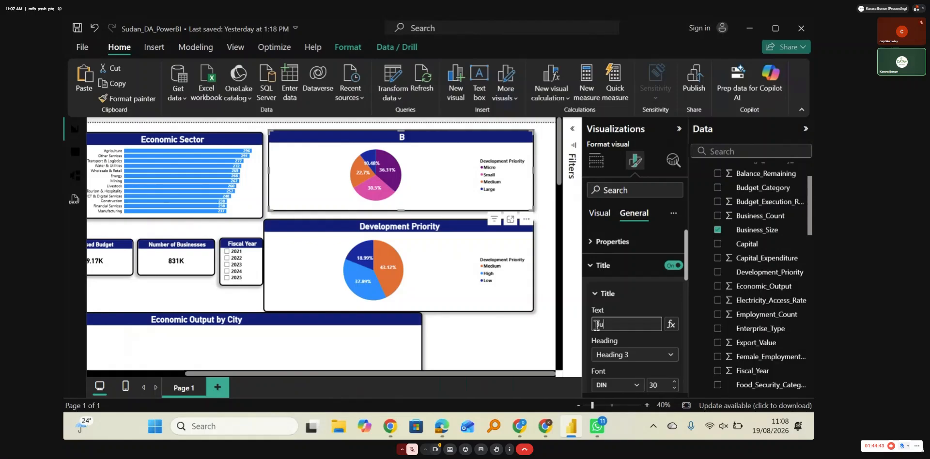
text(siness Siza)
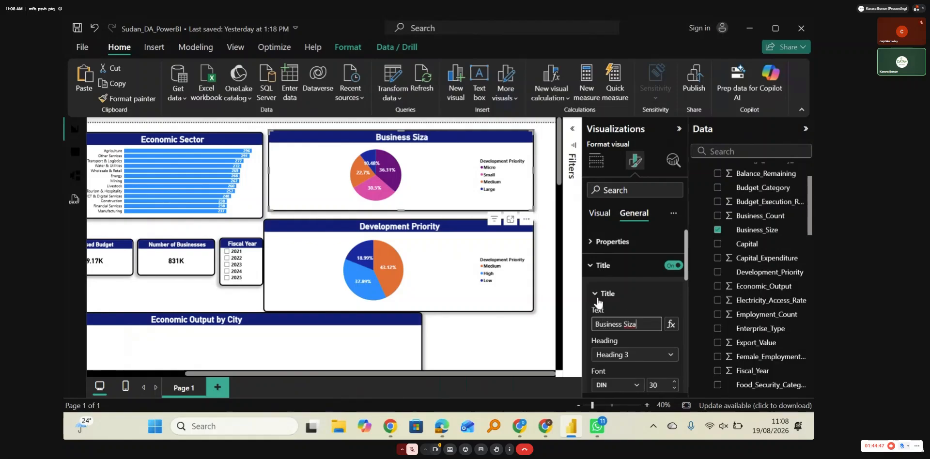
click(597, 299)
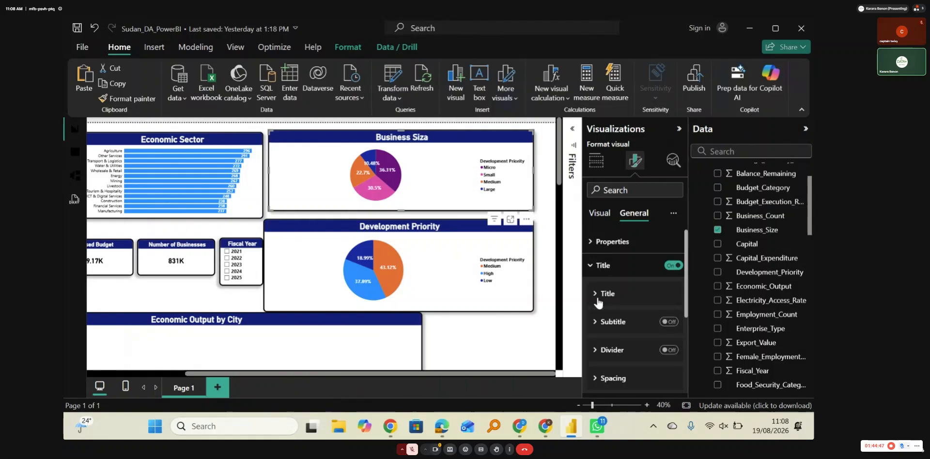
click(635, 301)
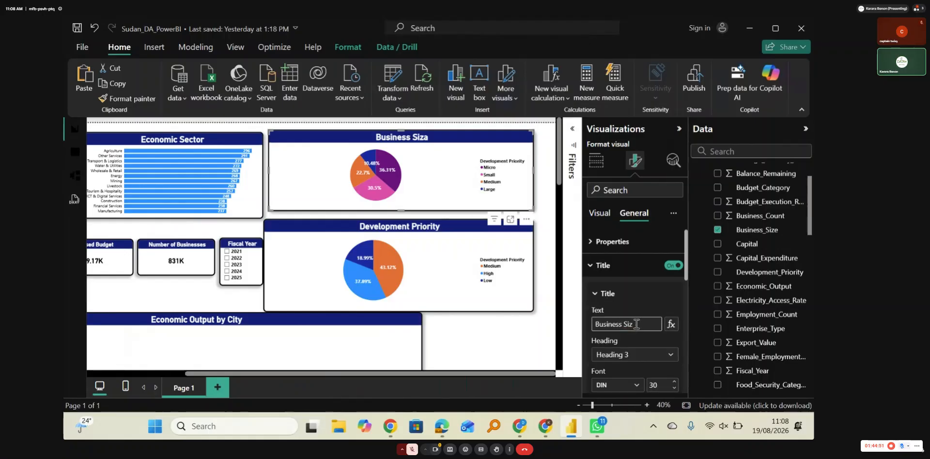
key(BackSpace)
text(e)
Step: Reword the upper pie chart's title as "Businesses by size"
key(BackSpace)
key(BackSpace)
key(BackSpace)
key(BackSpace)
key(BackSpace)
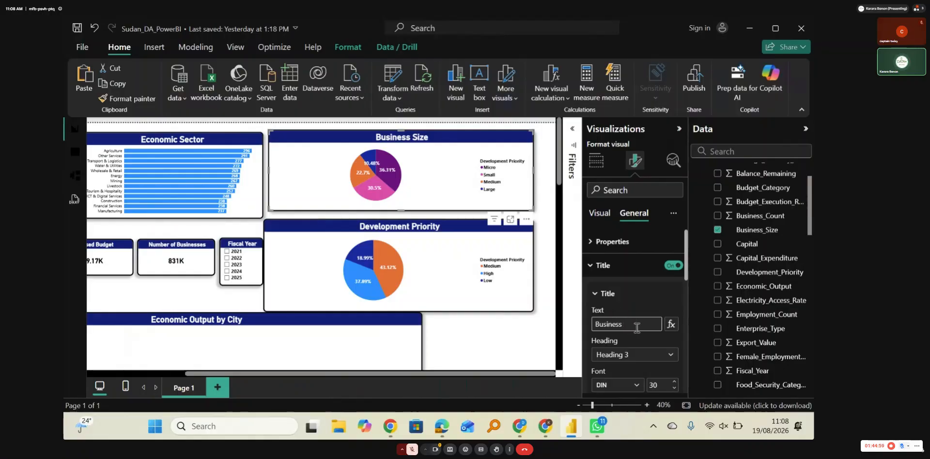
text(es by s)
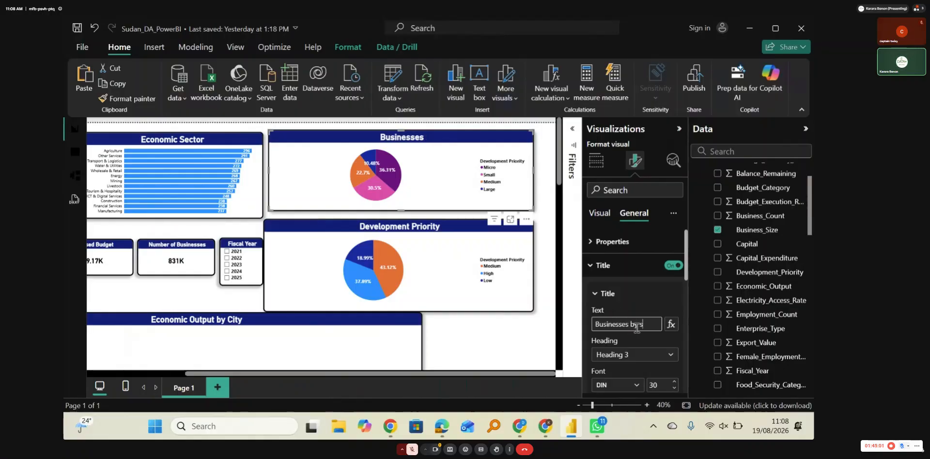
text(ize)
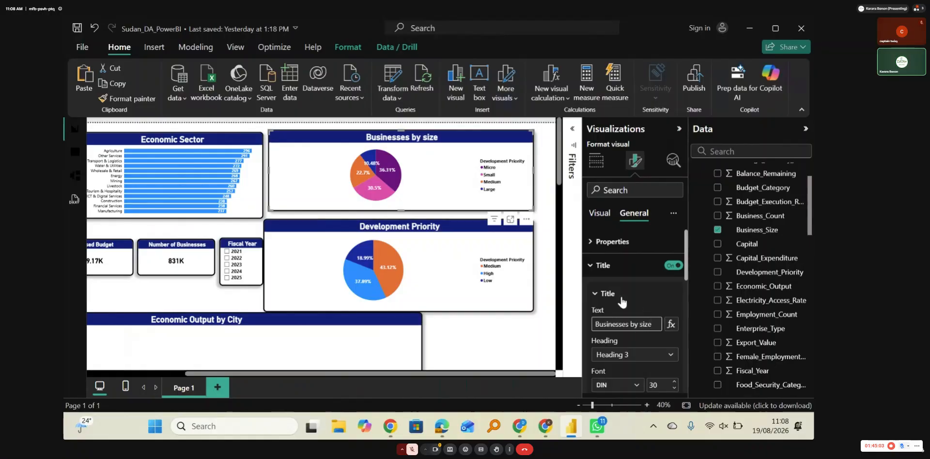
click(603, 293)
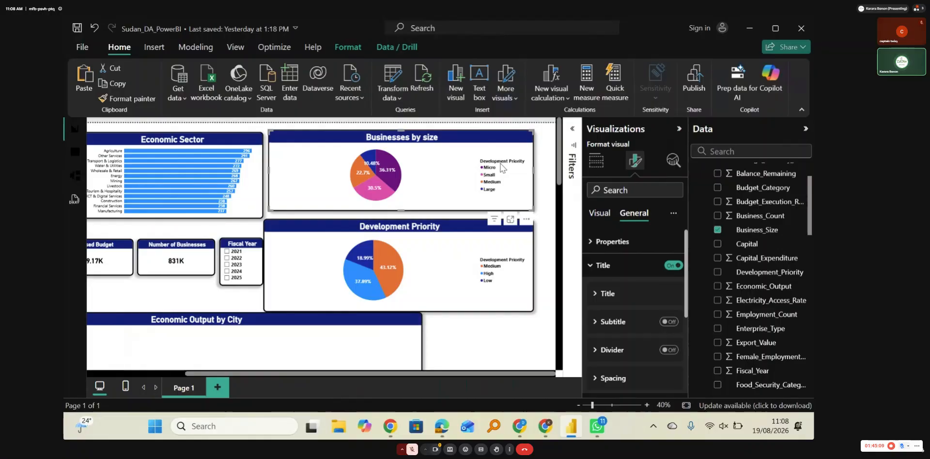
Step: Replace the legend title of the "Businesses by size" pie chart with "Size"
click(589, 267)
click(599, 213)
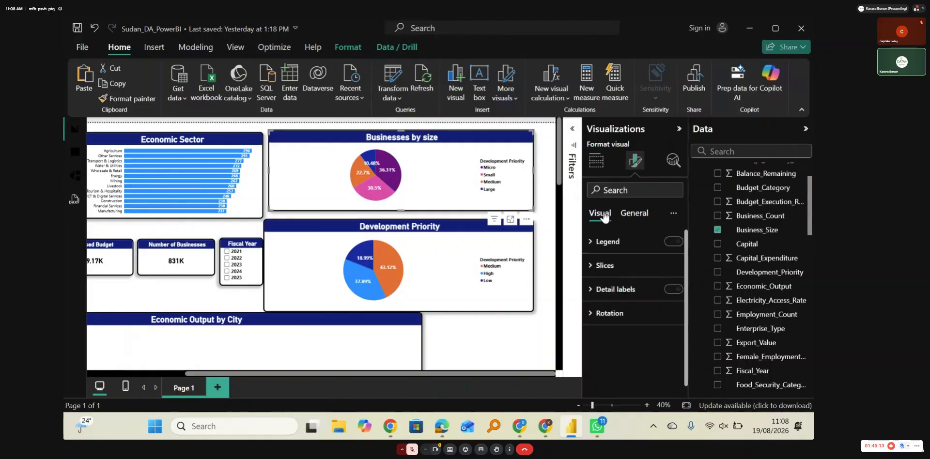
click(614, 290)
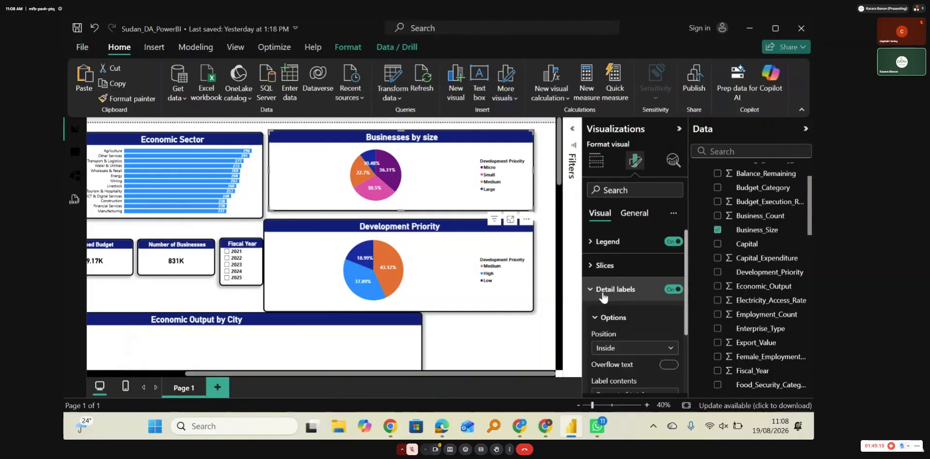
scroll(633, 321, down, 3)
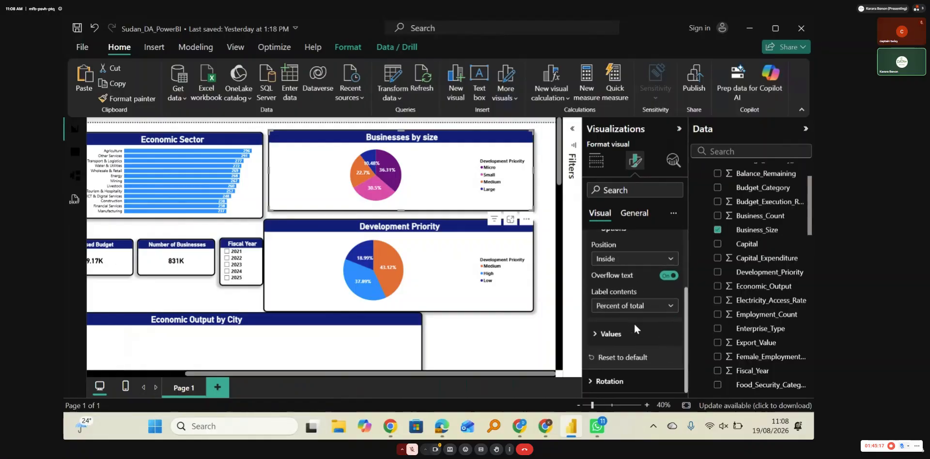
scroll(634, 322, up, 3)
click(634, 321)
click(592, 242)
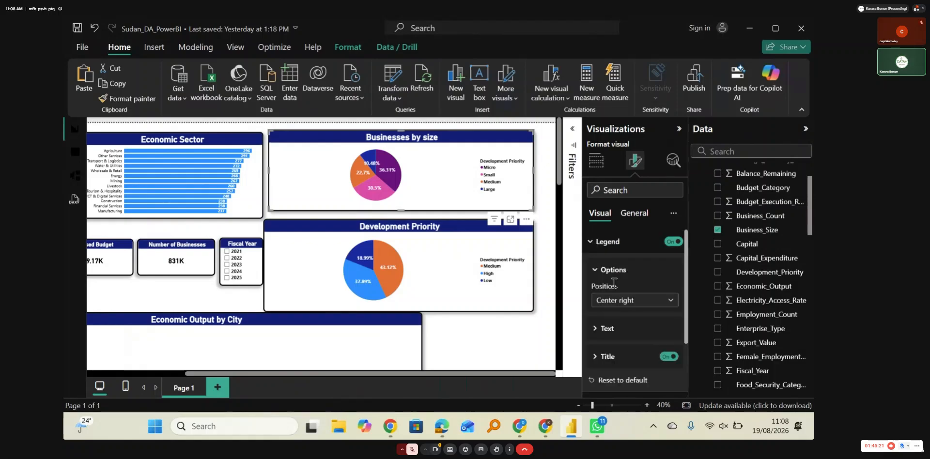
scroll(634, 305, down, 1)
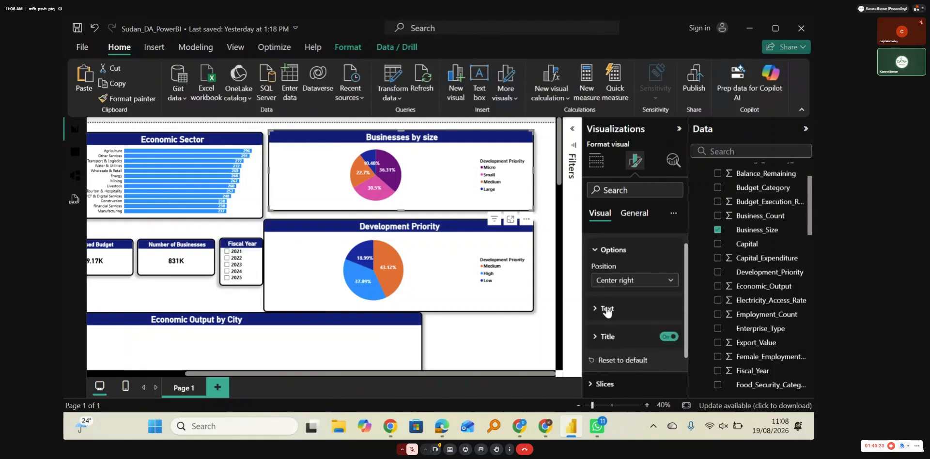
click(607, 343)
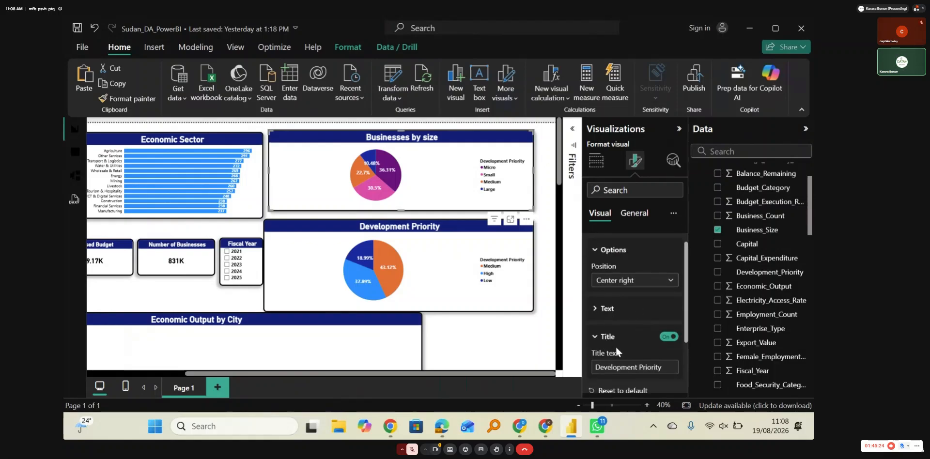
click(666, 368)
key(BackSpace)
key(BackSpace)
key(BackSpace)
key(BackSpace)
key(BackSpace)
key(BackSpace)
key(BackSpace)
key(BackSpace)
key(BackSpace)
key(BackSpace)
key(BackSpace)
key(BackSpace)
key(BackSpace)
key(BackSpace)
key(BackSpace)
key(BackSpace)
key(BackSpace)
key(BackSpace)
key(BackSpace)
key(BackSpace)
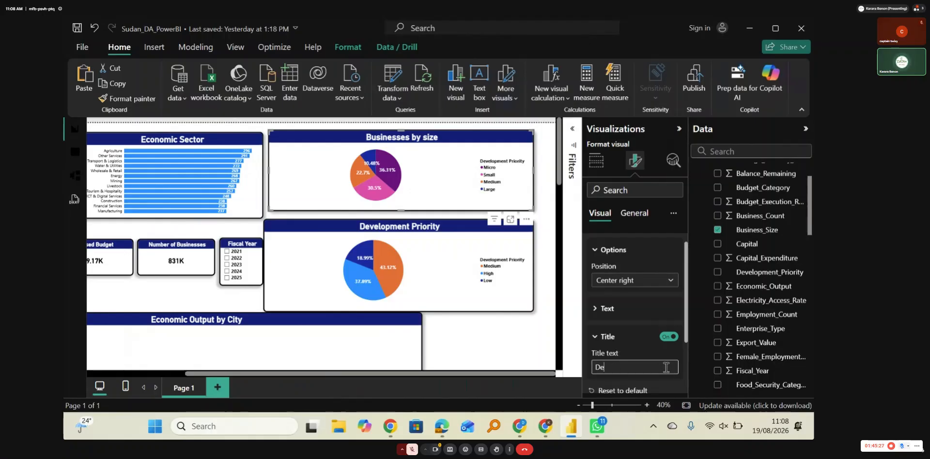
text(Siz)
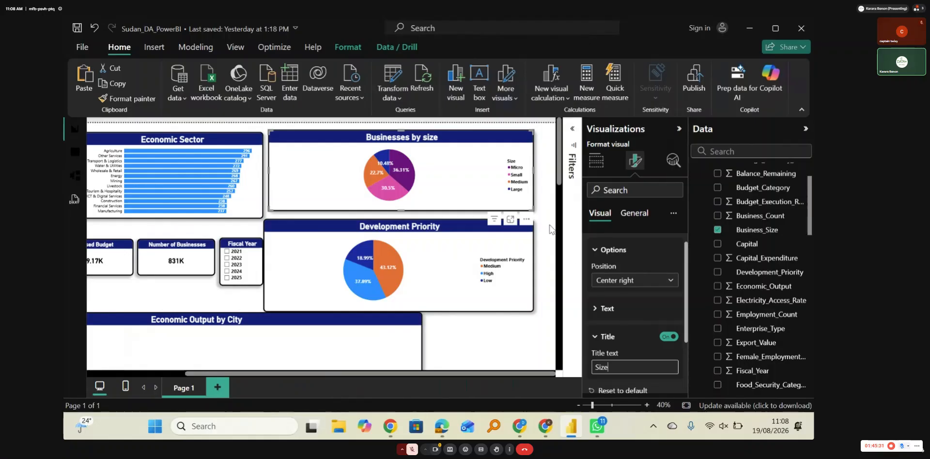
click(456, 192)
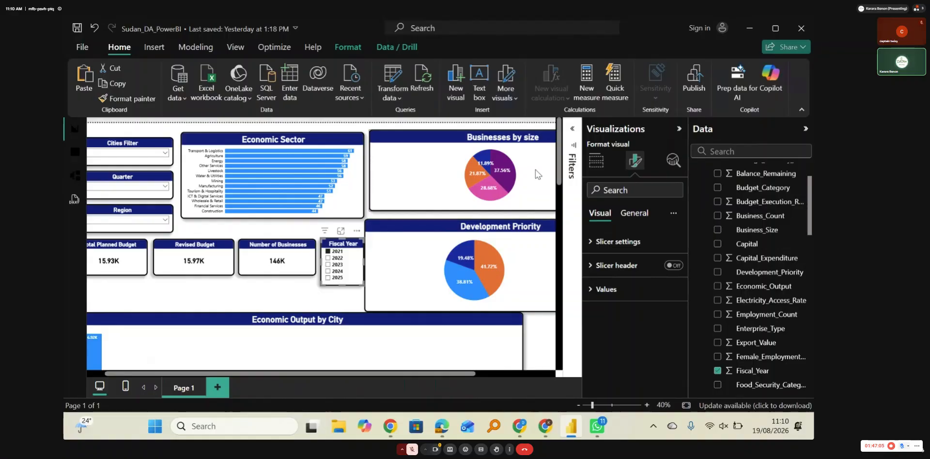
Step: Filter the report by successive fiscal years from 2022 to 2025 to compare the business size shares for each year
mouse_move(478, 174)
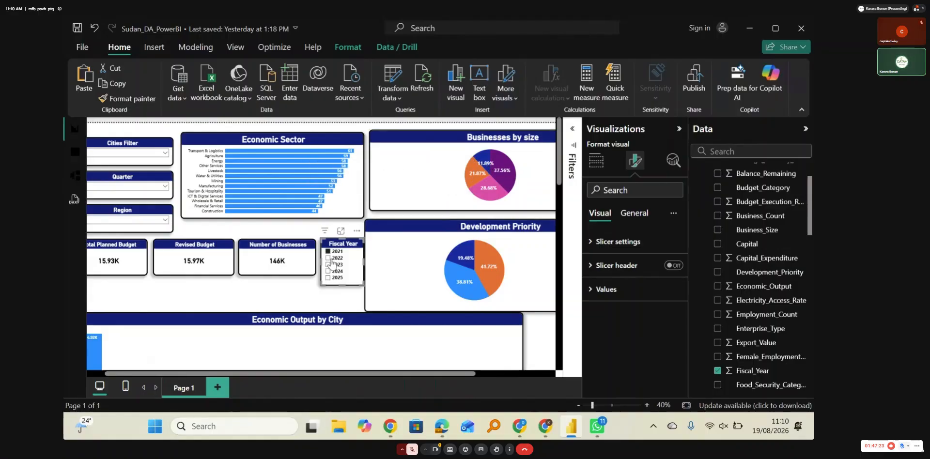
click(328, 257)
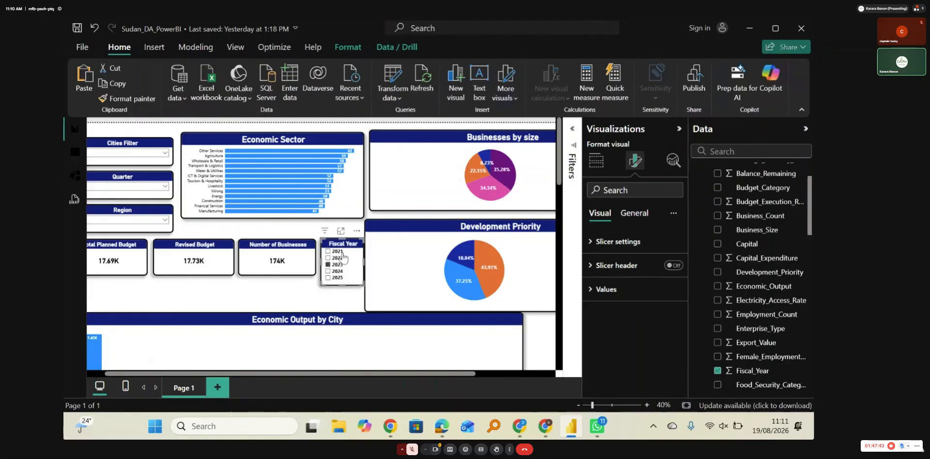
mouse_move(486, 163)
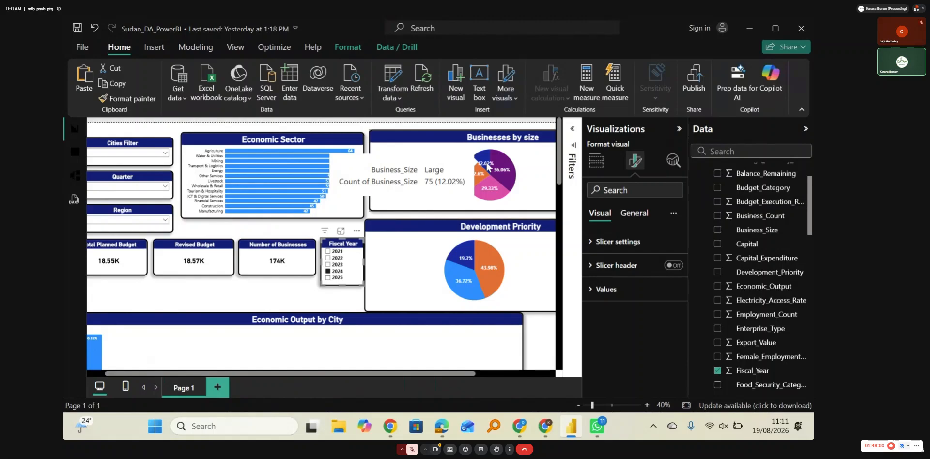
click(329, 271)
click(329, 278)
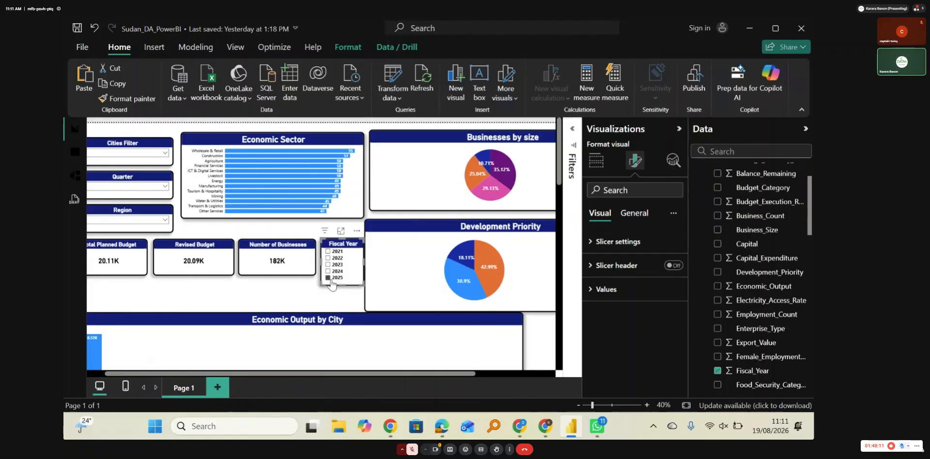
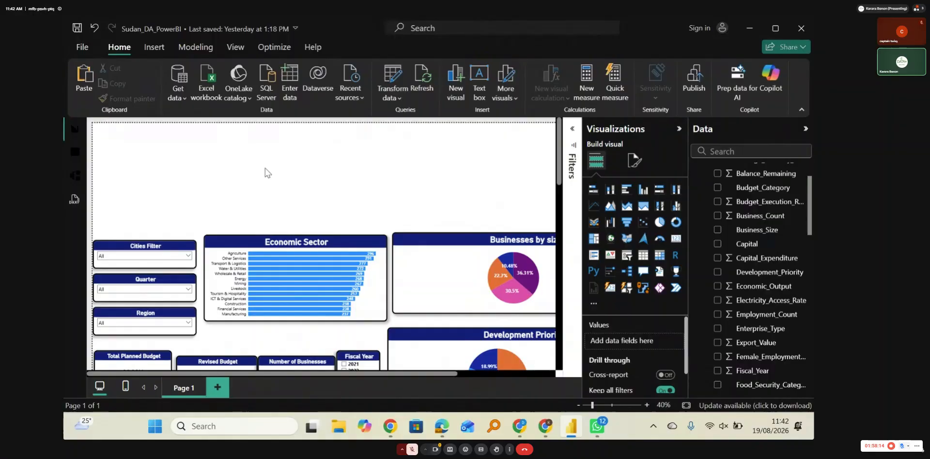
Step: Insert a text box above the slicers and stretch it to span past the Economic Sector chart
click(478, 94)
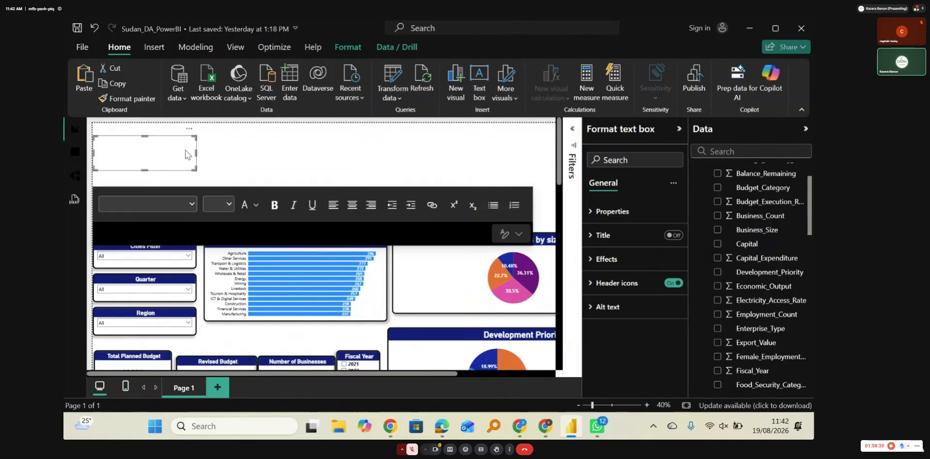
drag(196, 152, 466, 169)
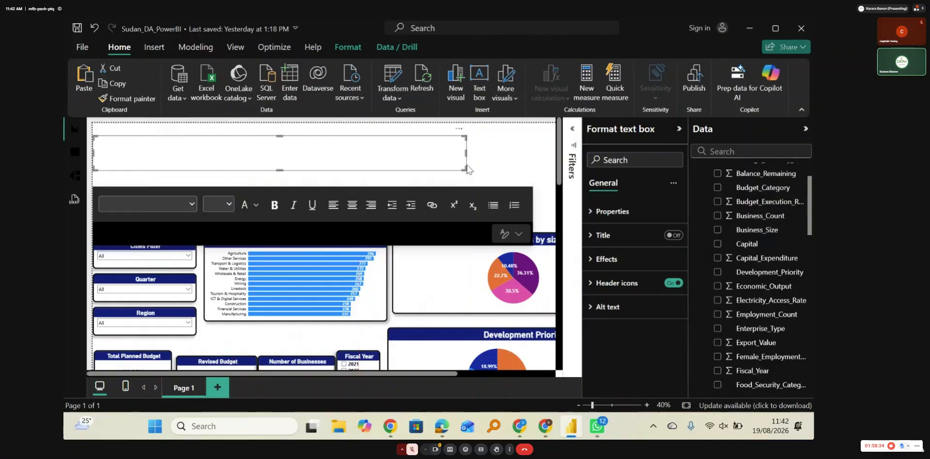
click(268, 152)
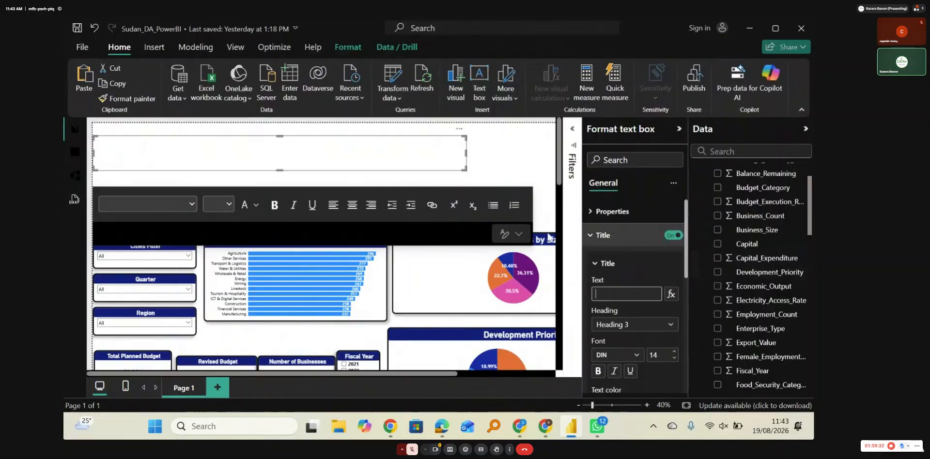
Step: Turn on the text box's title and enter "Sudan Economic Data" as its text
text(Sudan Economic)
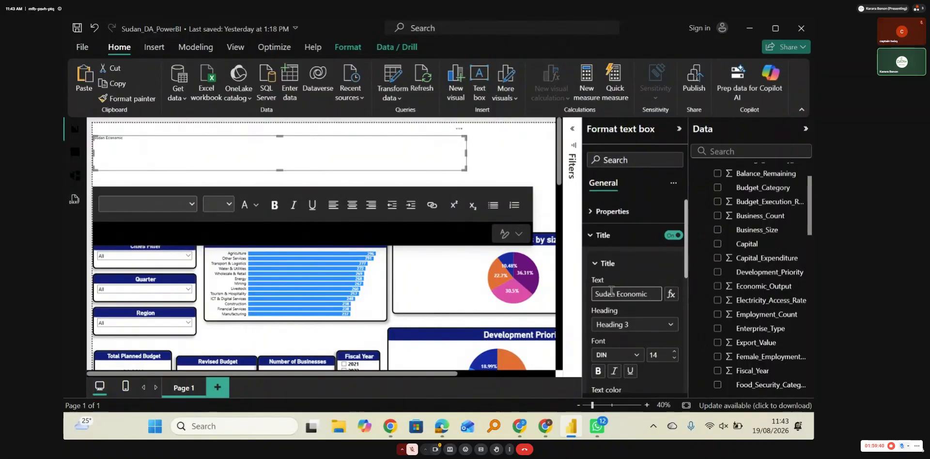
text( data)
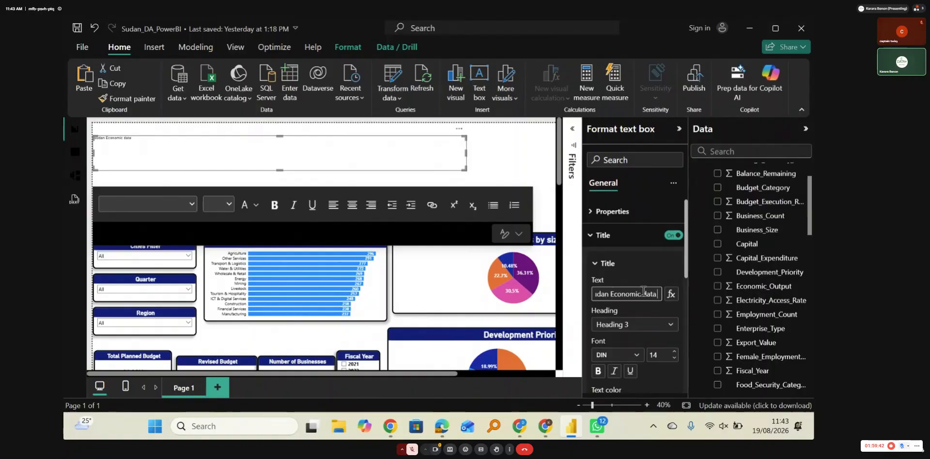
click(647, 293)
key(BackSpace)
text(D)
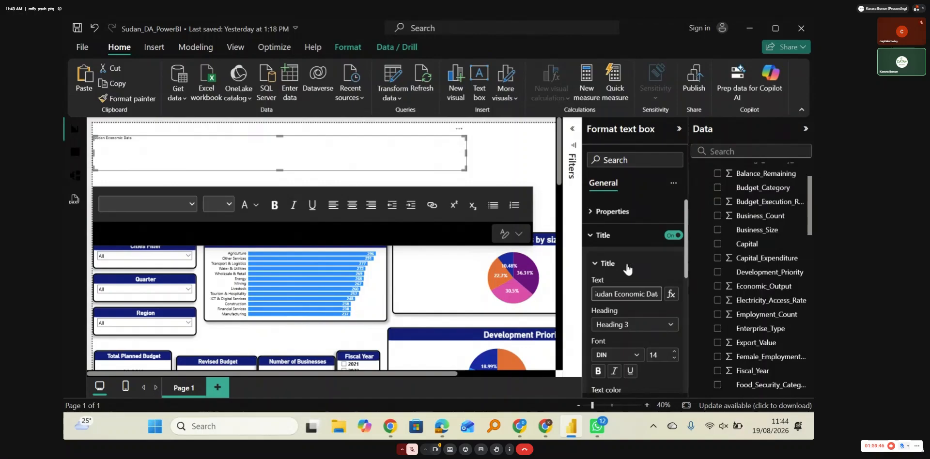
Step: Set the "Sudan Economic Data" title's font size to 50 and make it bold
triple_click(674, 352)
double_click(674, 352)
double_click(674, 352)
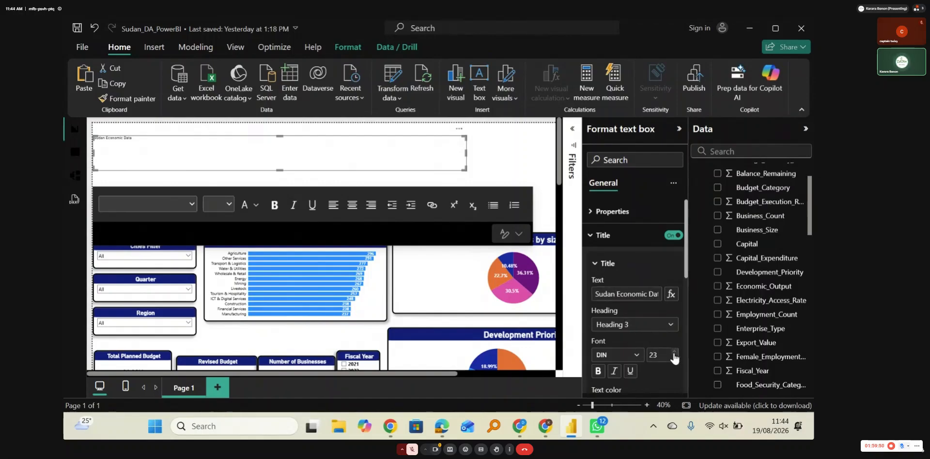
double_click(674, 352)
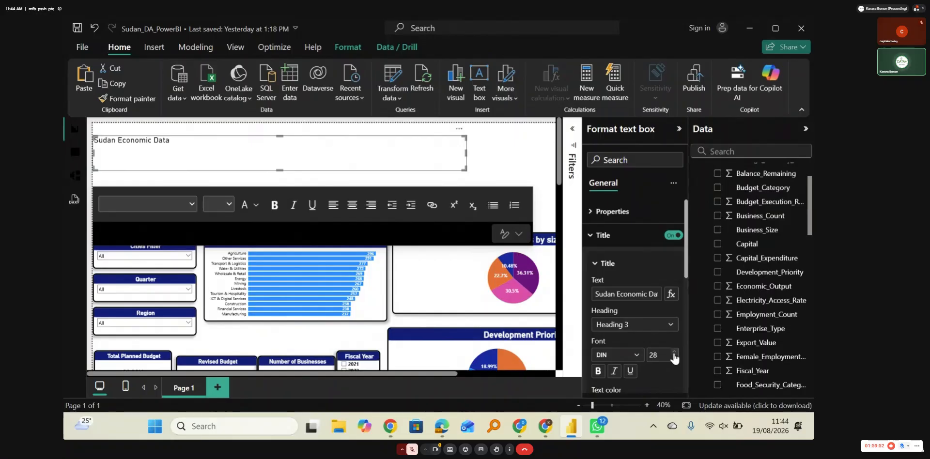
triple_click(674, 352)
double_click(674, 353)
double_click(673, 353)
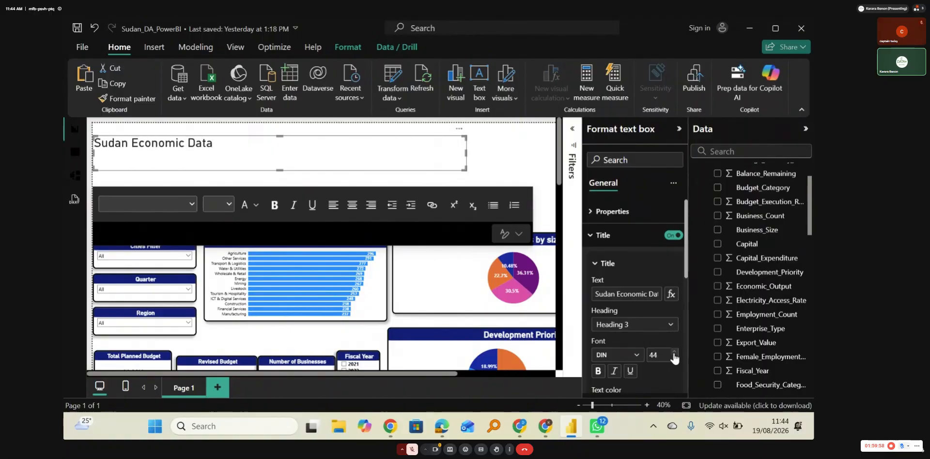
click(674, 353)
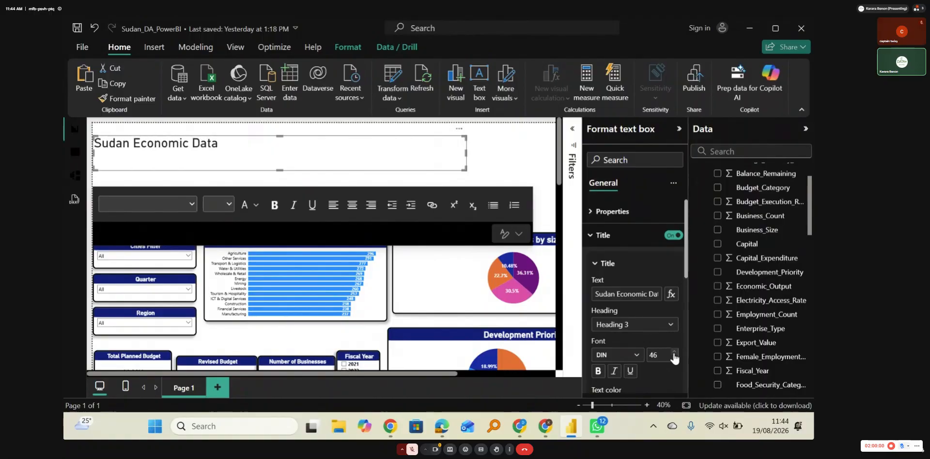
double_click(674, 353)
click(674, 353)
click(674, 353)
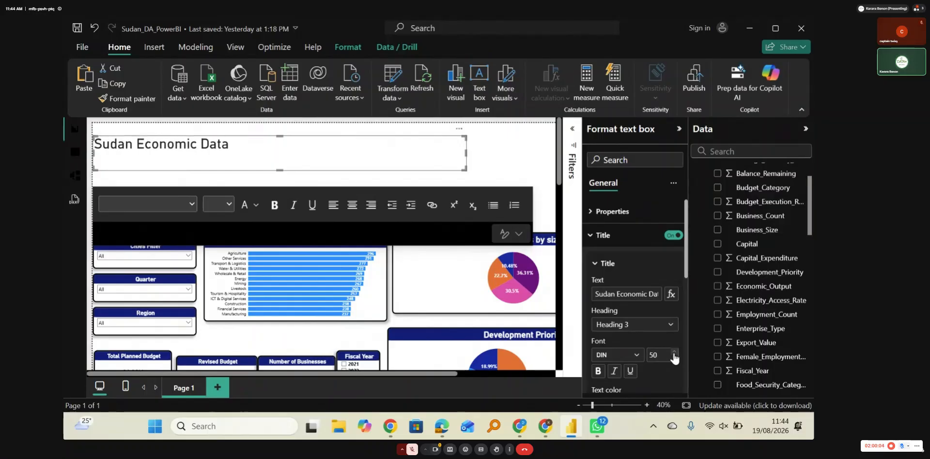
click(598, 371)
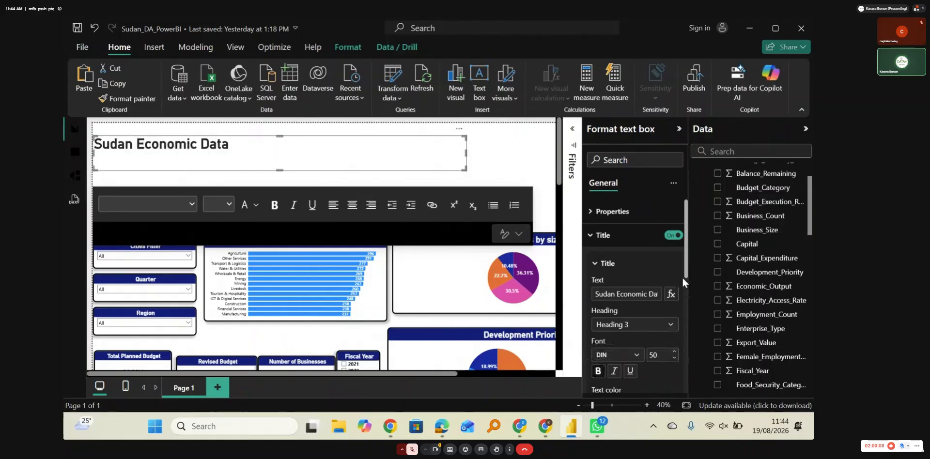
Step: Give the "Sudan Economic Data" title a dark blue background color without underlining its text
drag(685, 271, 684, 291)
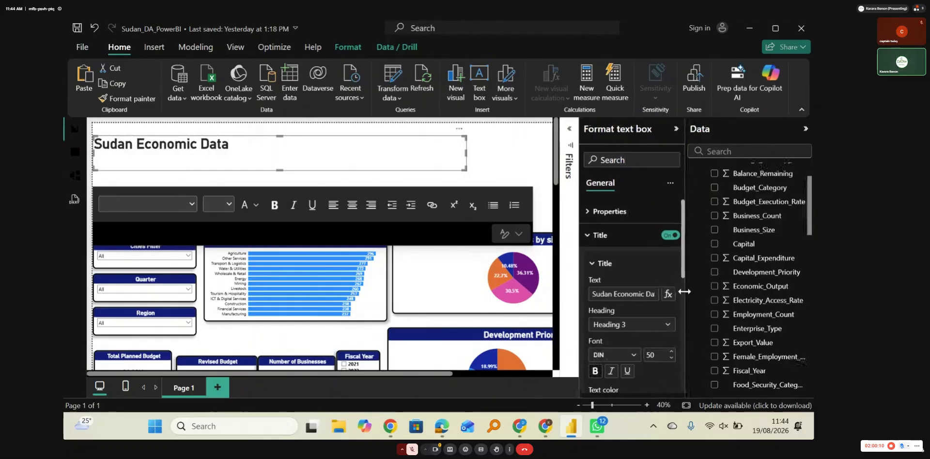
scroll(640, 286, down, 2)
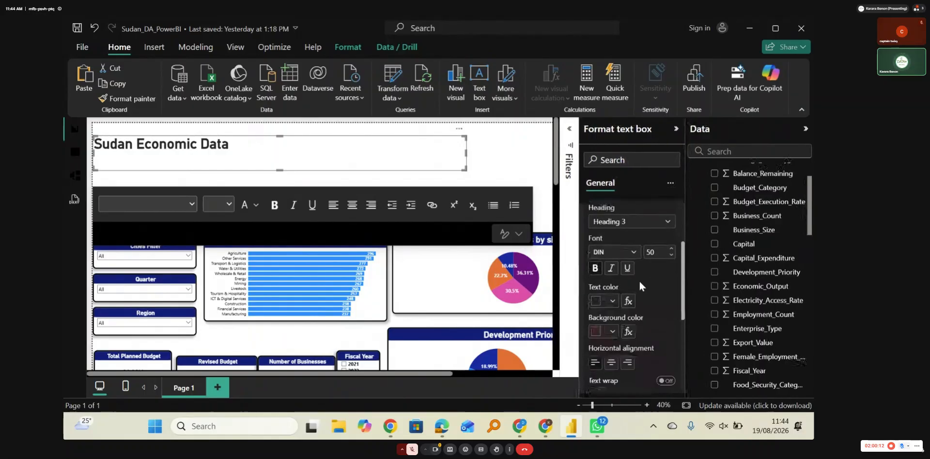
click(627, 268)
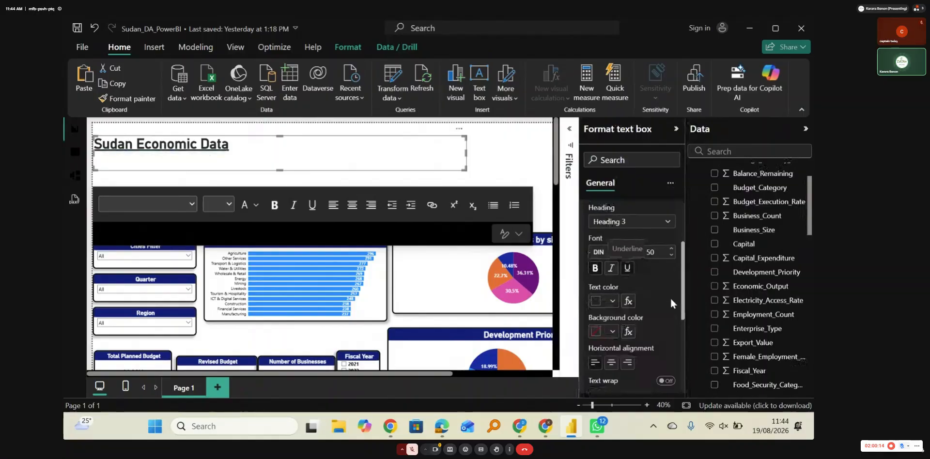
click(627, 268)
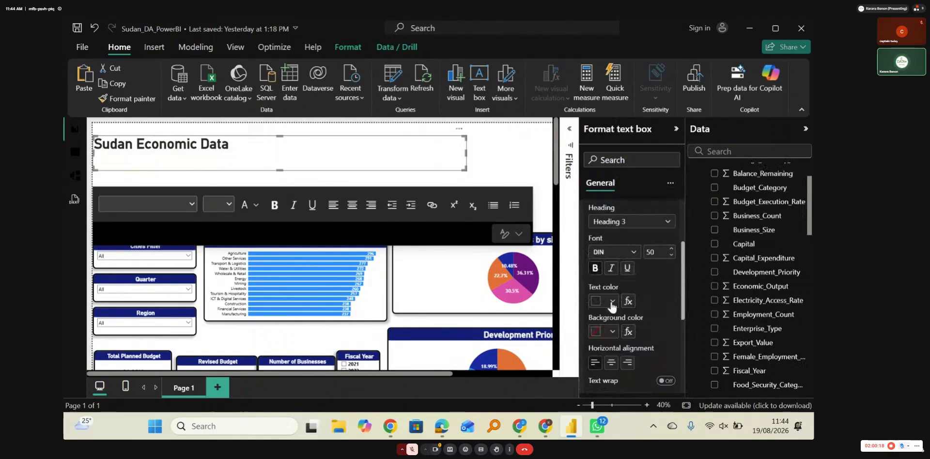
click(612, 332)
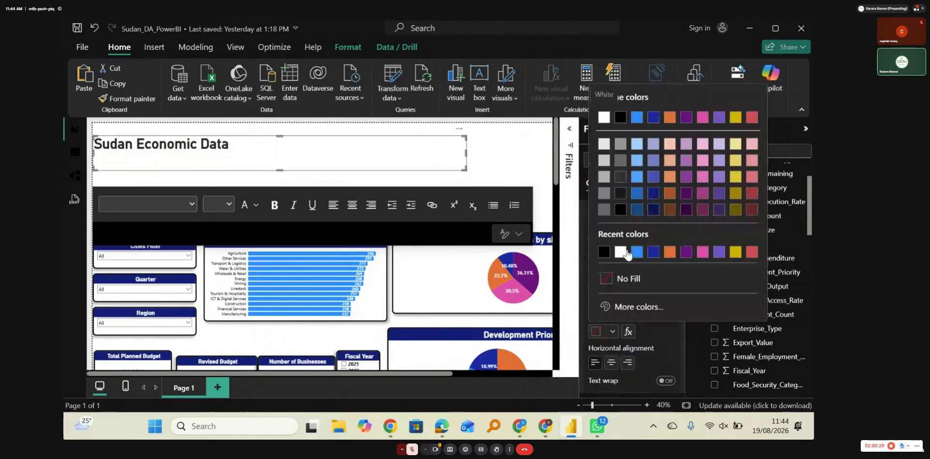
click(654, 252)
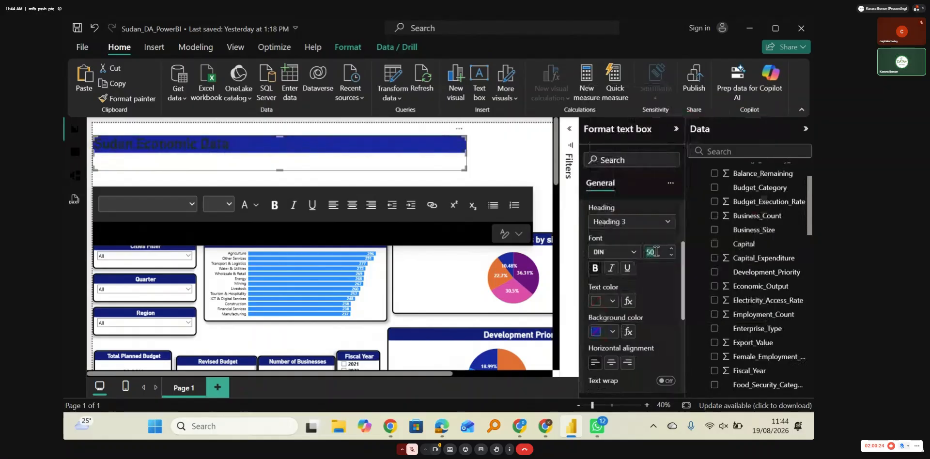
Step: Set the title's text color to white and center it horizontally
click(611, 301)
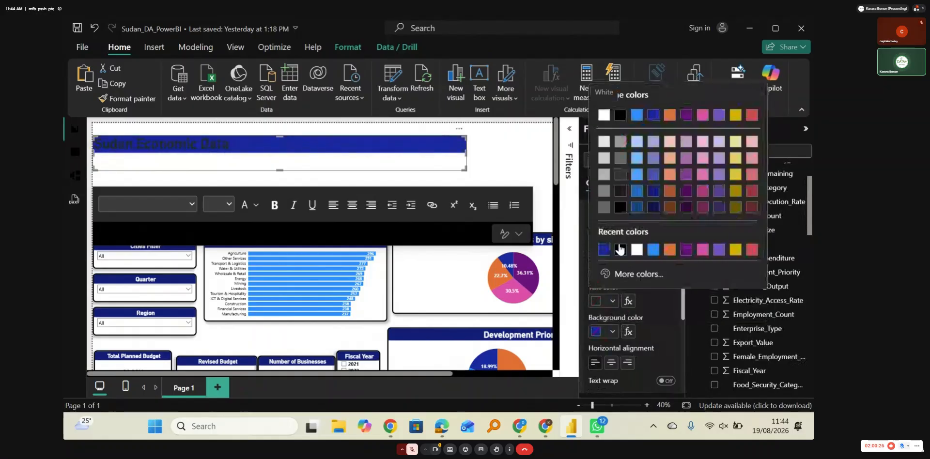
click(636, 249)
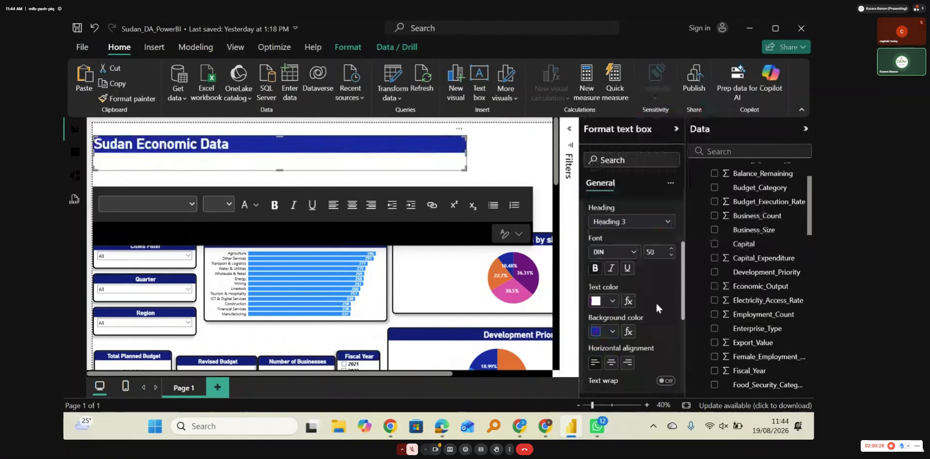
click(611, 363)
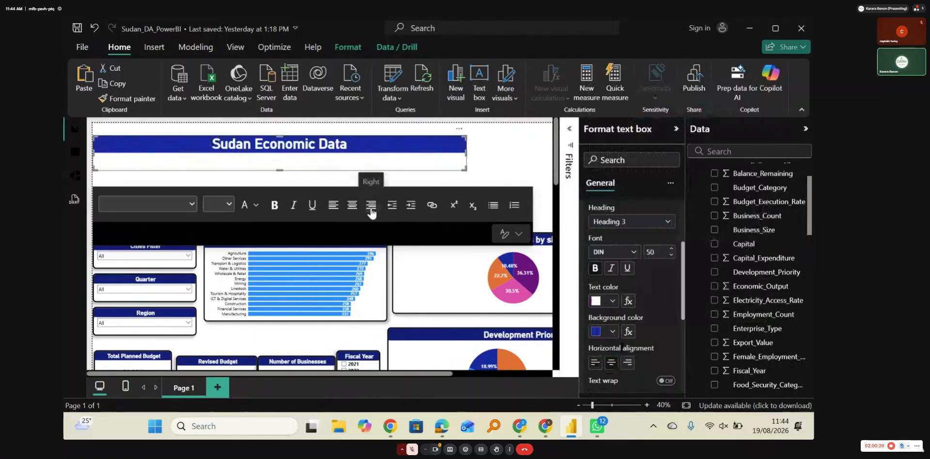
Step: Shrink the text box's height to its blue title band and widen the box slightly
drag(283, 171, 283, 152)
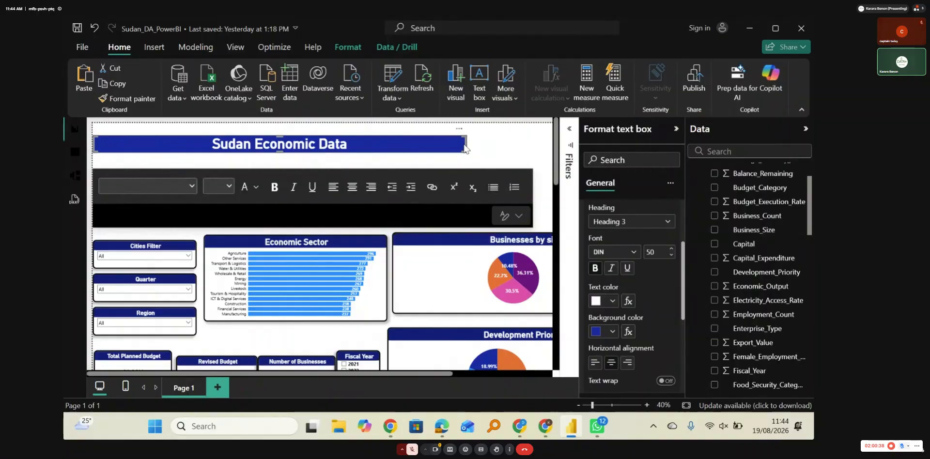
click(507, 150)
click(464, 146)
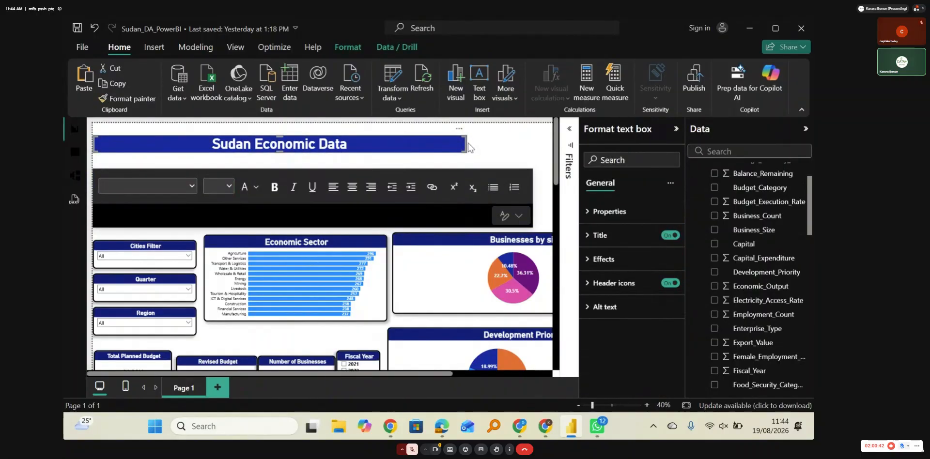
drag(465, 143, 499, 144)
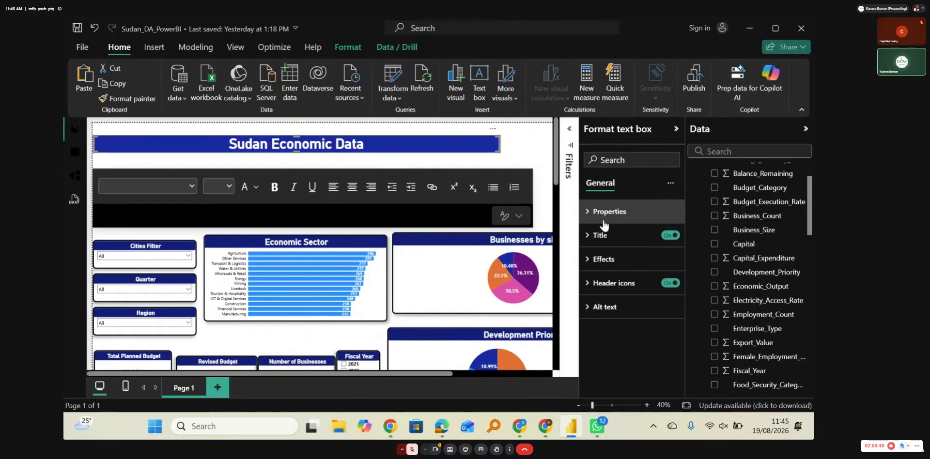
Step: Fill the text box's background with the same dark blue as the title, and make the box taller and slightly narrower
click(595, 261)
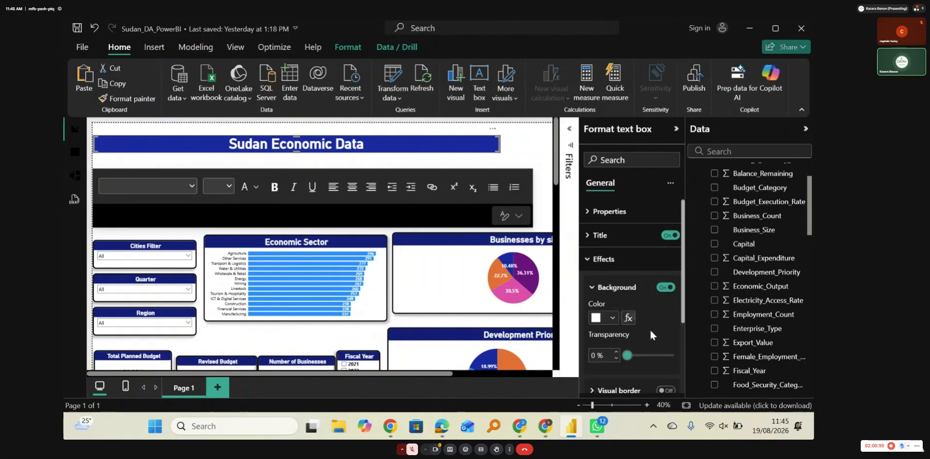
scroll(651, 331, down, 1)
click(612, 294)
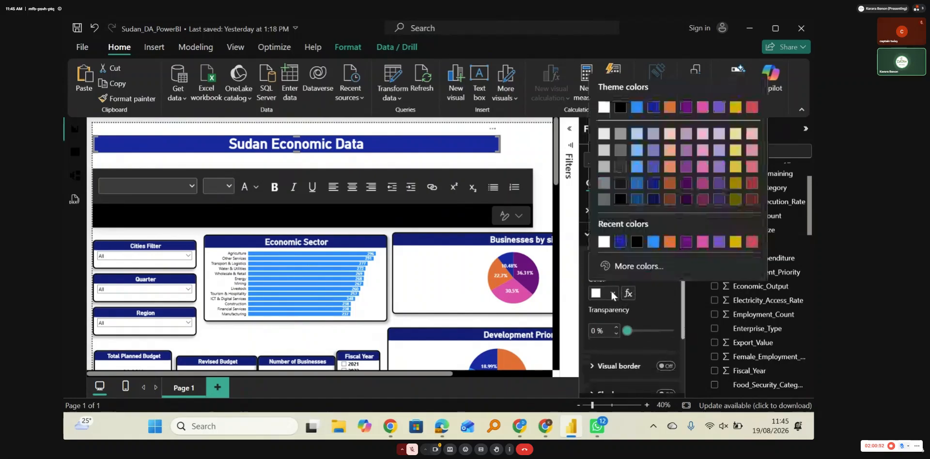
click(620, 242)
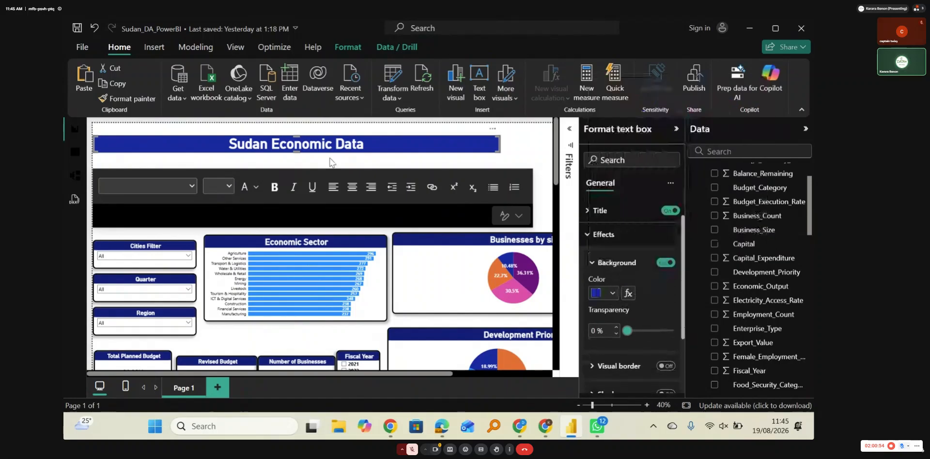
drag(296, 152, 298, 169)
drag(500, 148, 485, 153)
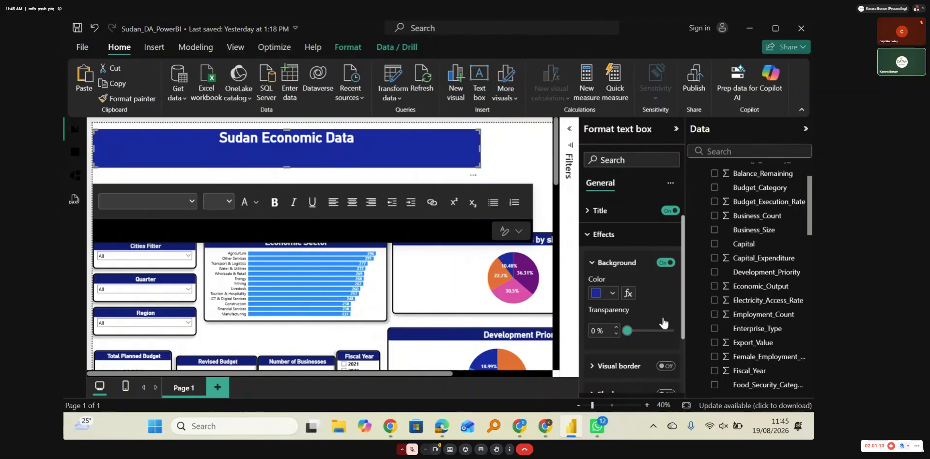
Step: Add a black visual border with a width of 10 px to the "Sudan Economic Data" text box
click(614, 365)
click(612, 361)
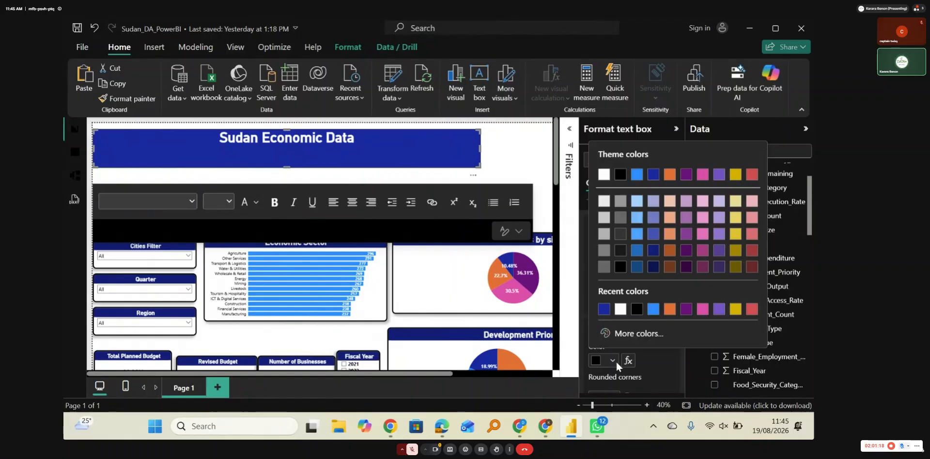
click(637, 309)
scroll(626, 380, down, 1)
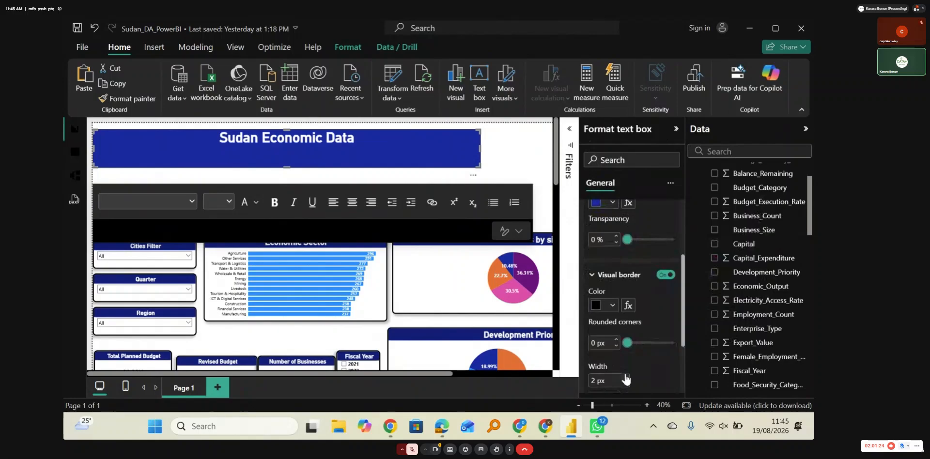
click(626, 378)
click(627, 378)
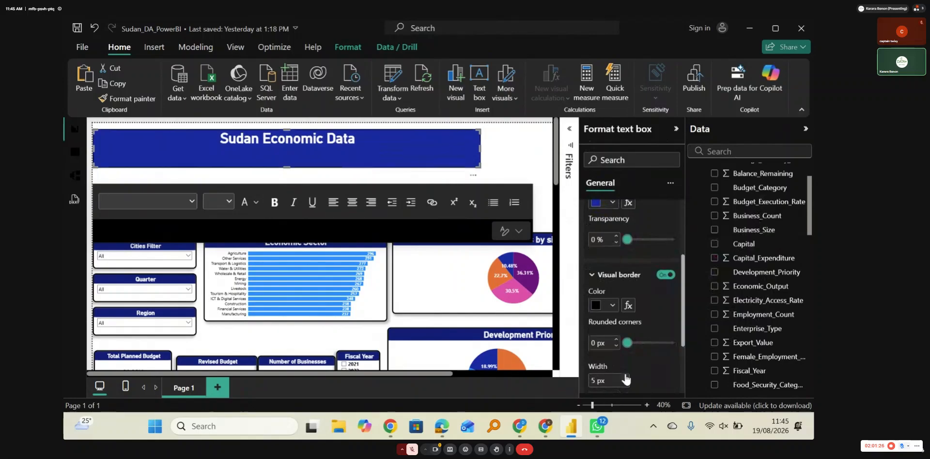
click(625, 378)
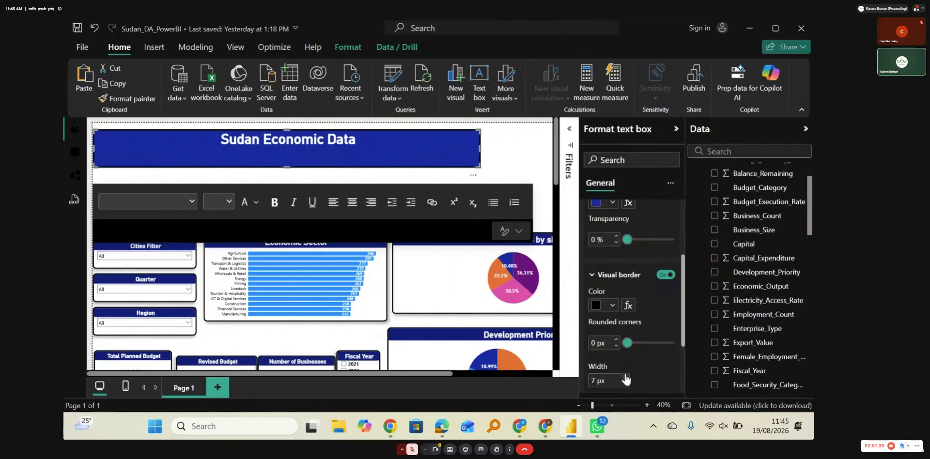
click(626, 379)
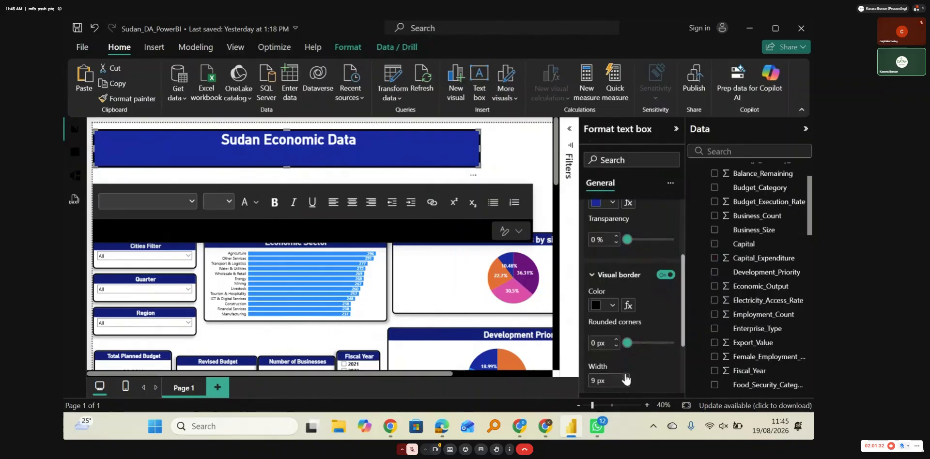
click(626, 378)
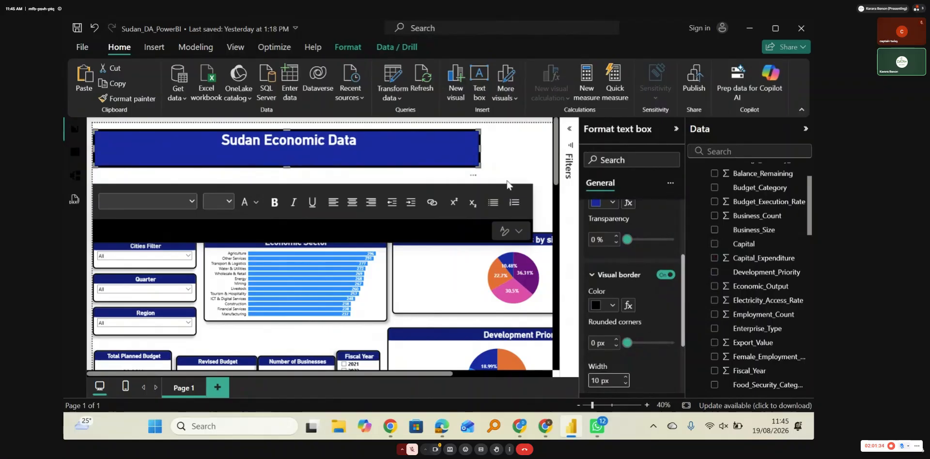
click(509, 168)
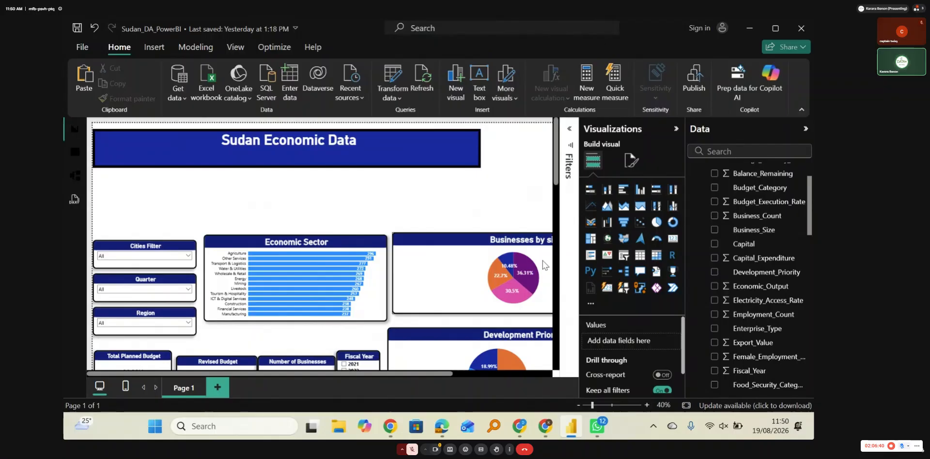
Step: Switch to WhatsApp, clear the chat search and open the Data+ Sudan group chat
click(596, 425)
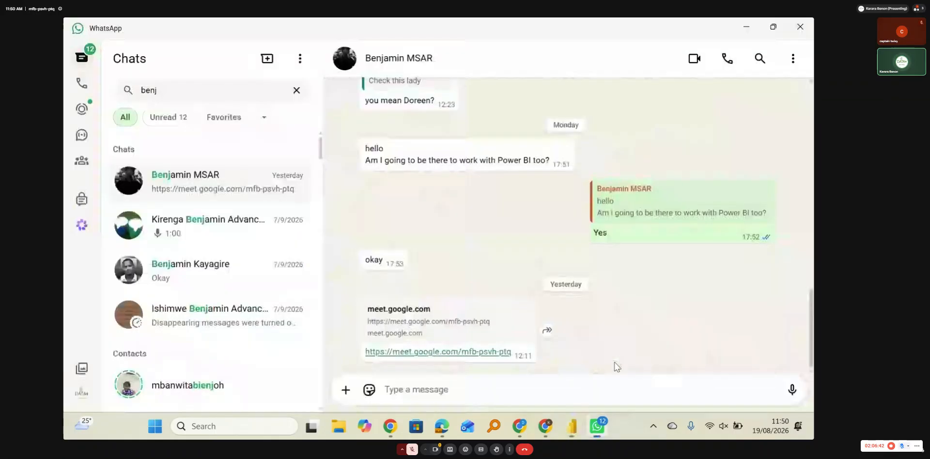
click(297, 90)
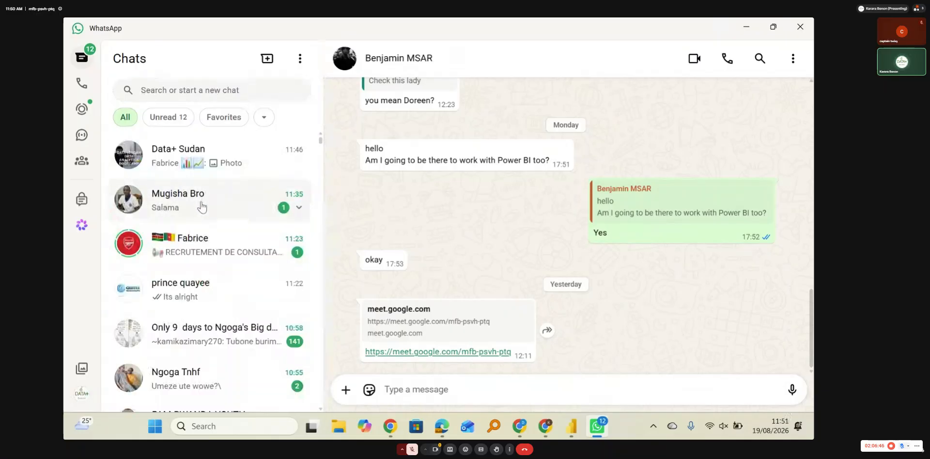
click(213, 166)
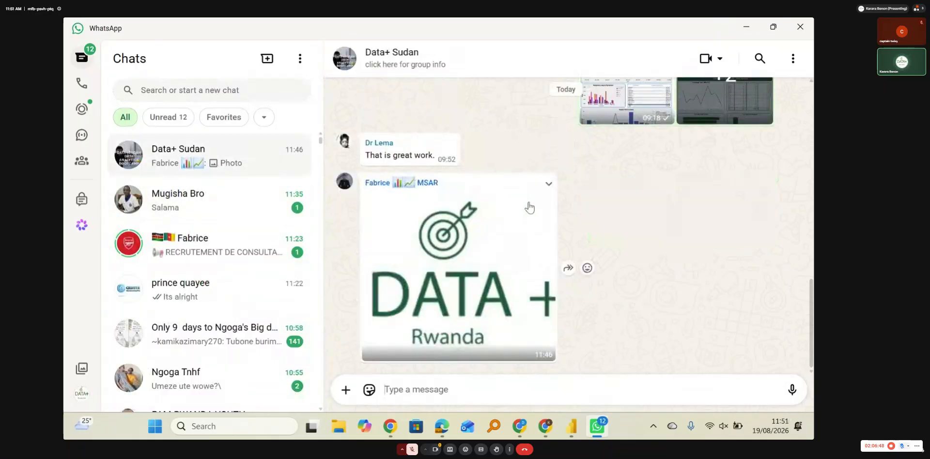
Step: Save the DATA+ Rwanda logo image from the chat into the Consultancy > Sudan folder on drive D, and return to Power BI
click(548, 185)
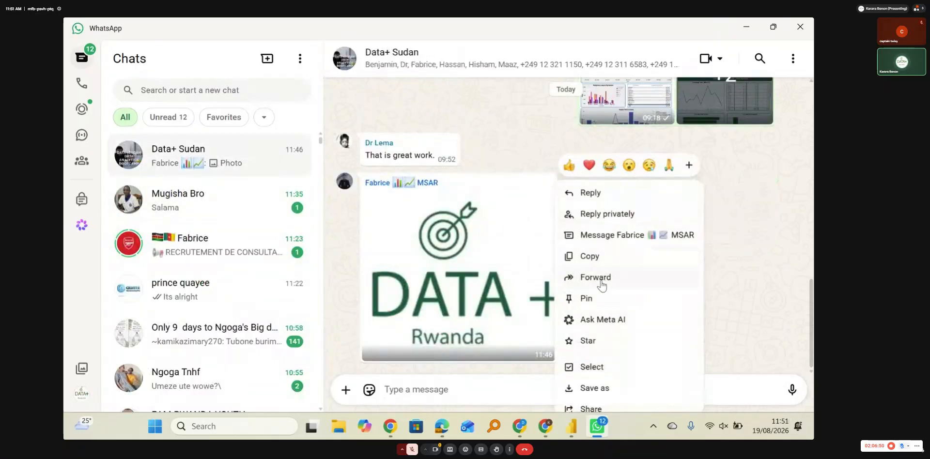
click(595, 388)
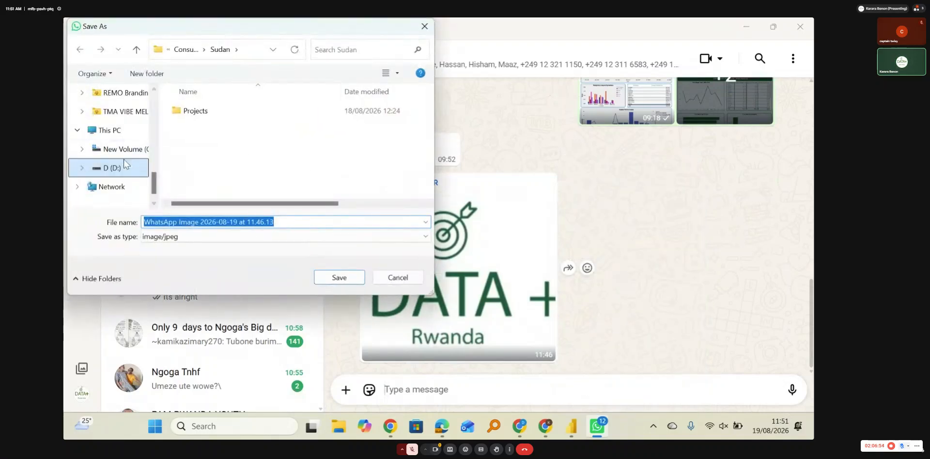
scroll(114, 178, up, 5)
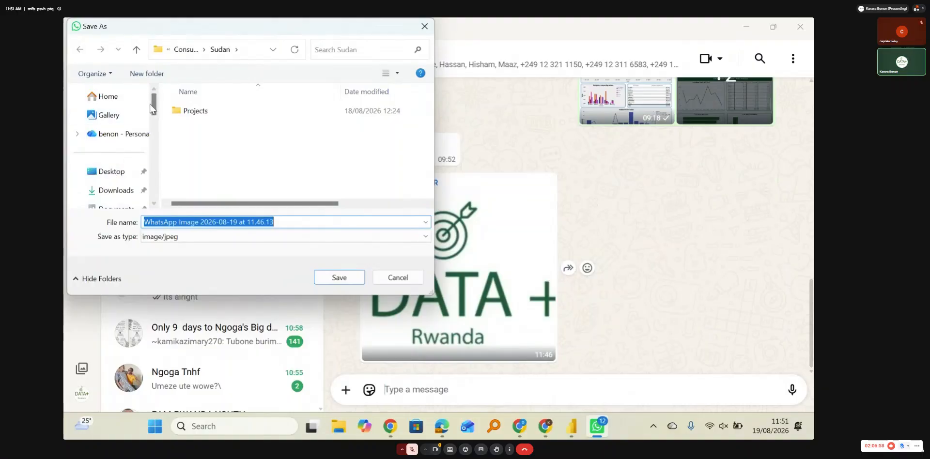
drag(153, 108, 154, 211)
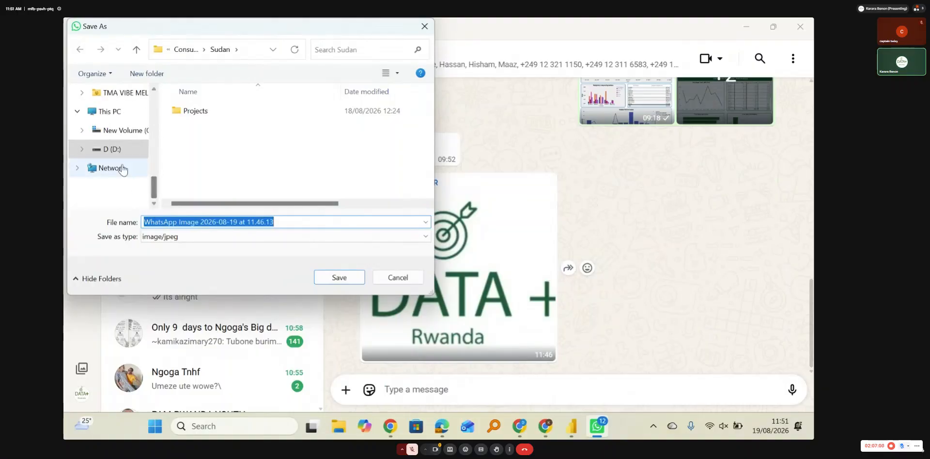
click(115, 150)
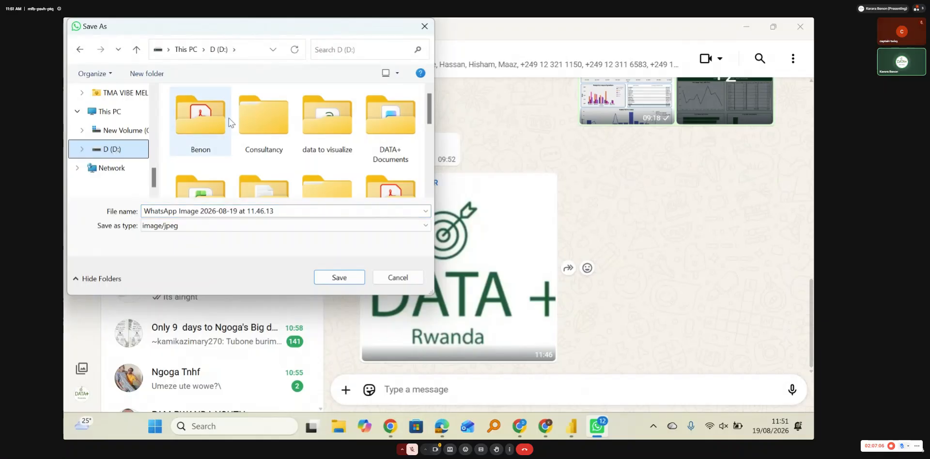
double_click(262, 129)
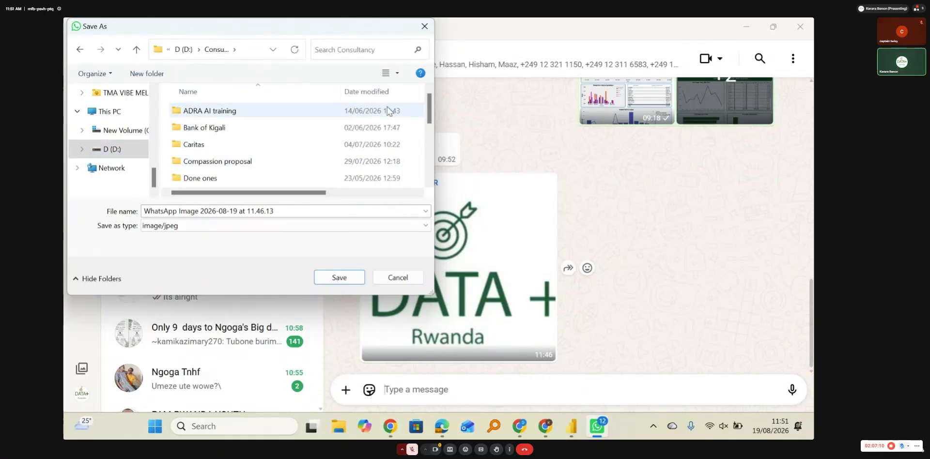
drag(429, 112, 433, 158)
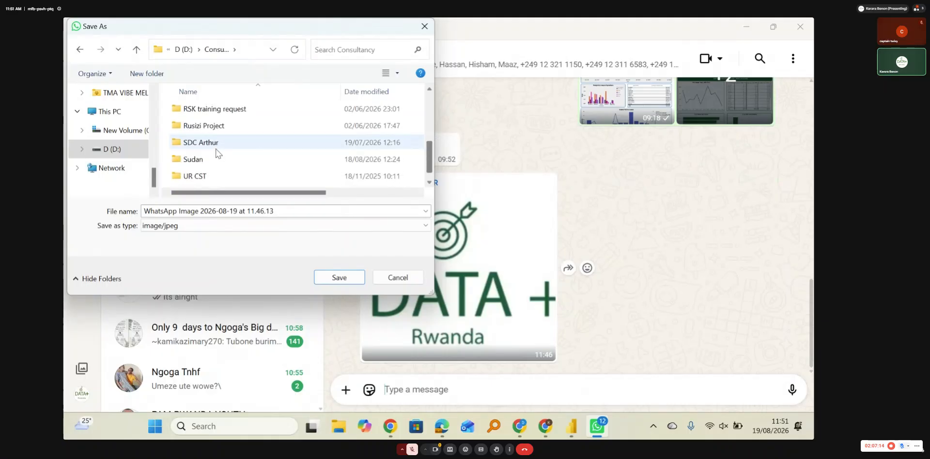
double_click(202, 157)
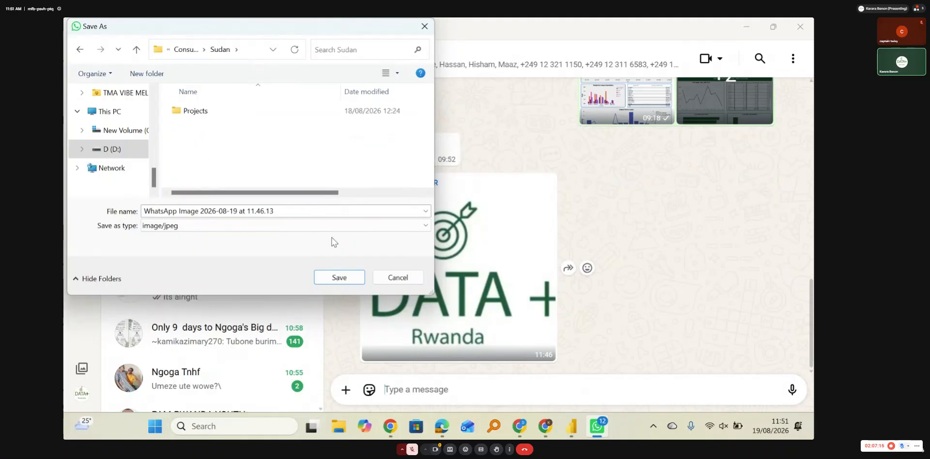
click(339, 277)
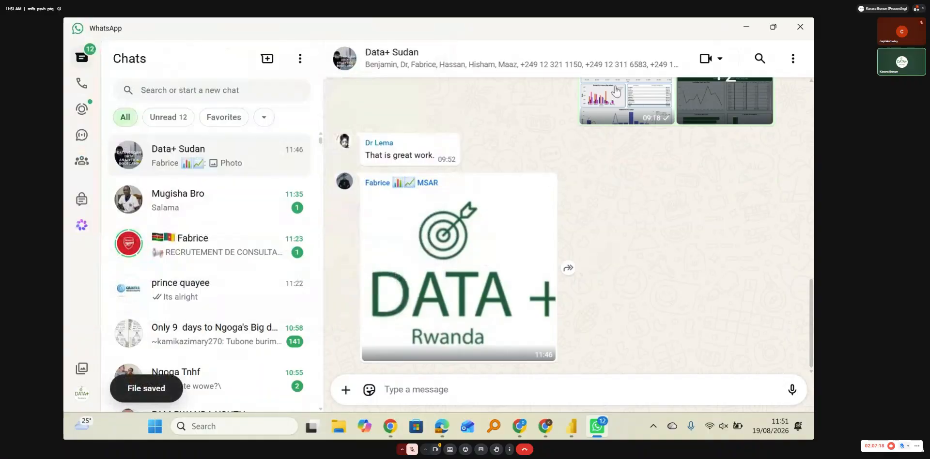
double_click(750, 19)
click(749, 21)
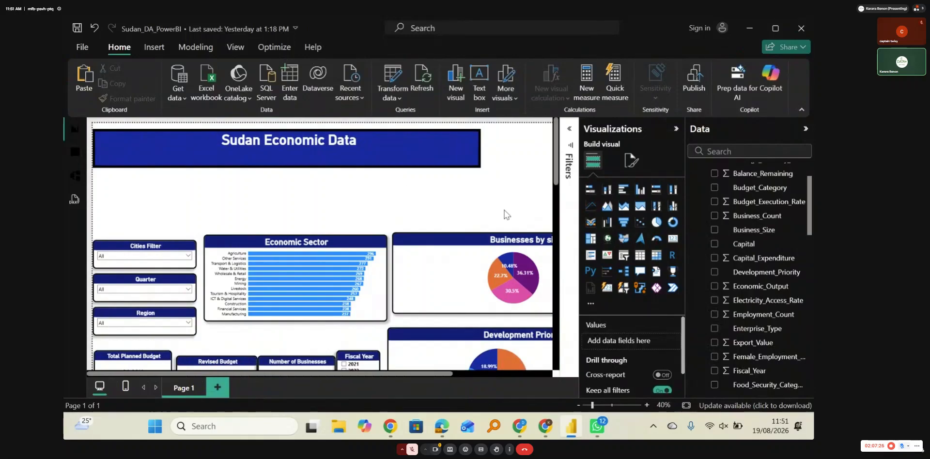
Step: Widen the "Sudan Economic Data" text box toward the right side of the report page
drag(350, 372, 422, 374)
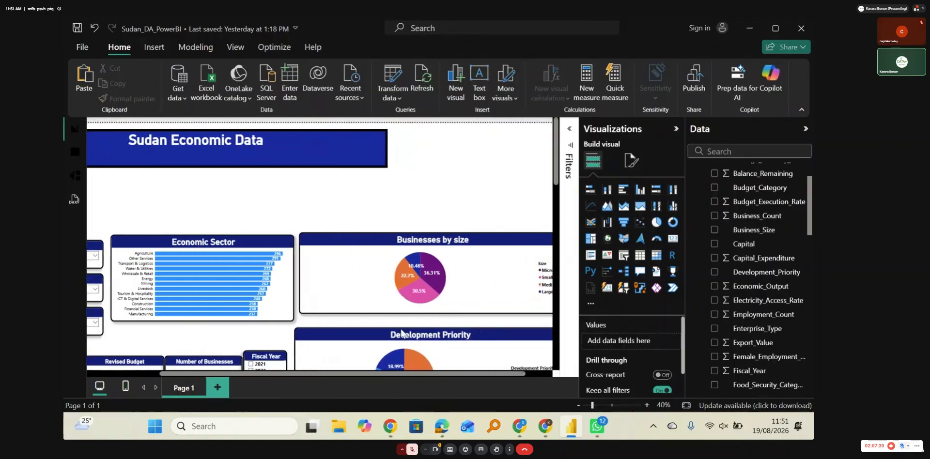
click(381, 140)
drag(388, 148, 465, 147)
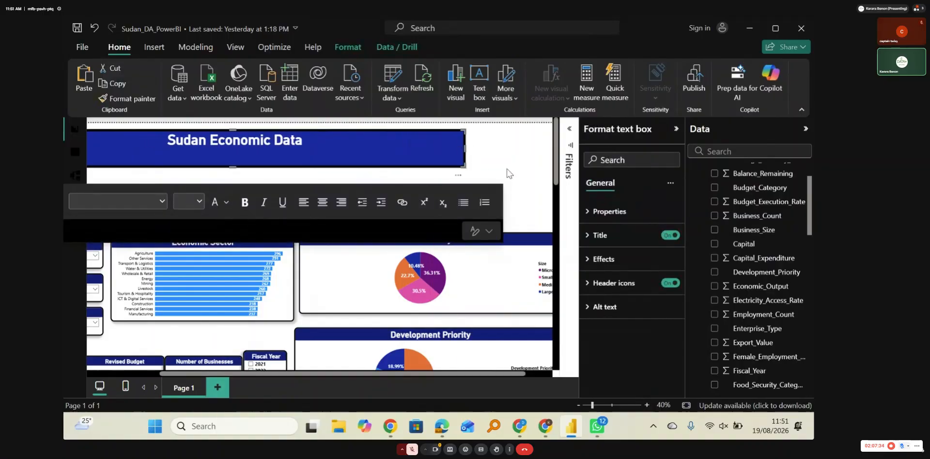
scroll(509, 173, right, 1)
scroll(508, 173, down, 1)
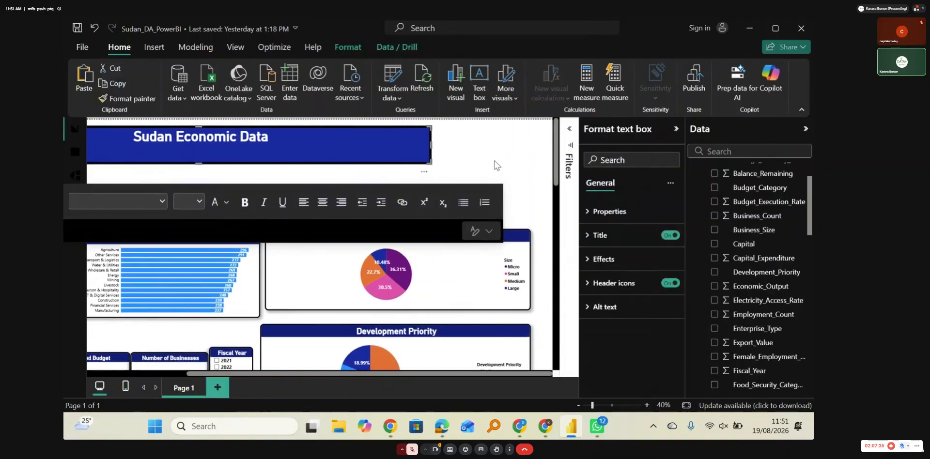
click(494, 165)
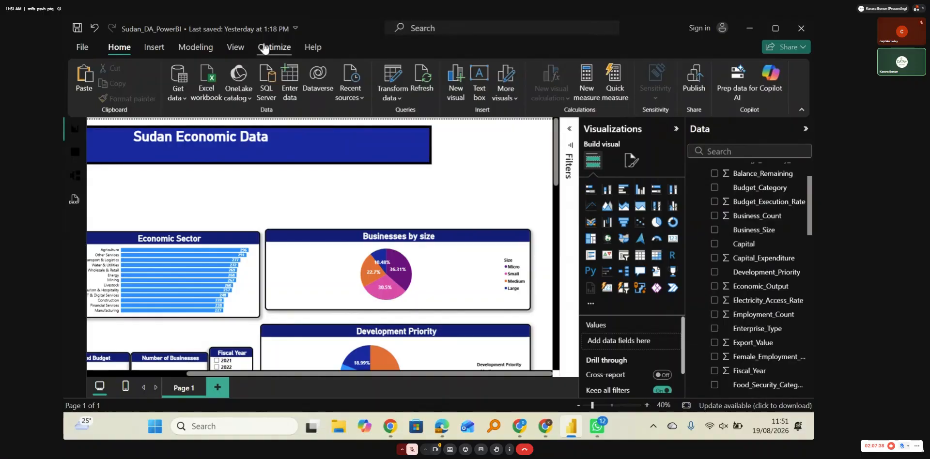
Step: Insert the image "WhatsApp Image 2026-08-19 at 11.46.13" from the Sudan folder into the report page
click(161, 53)
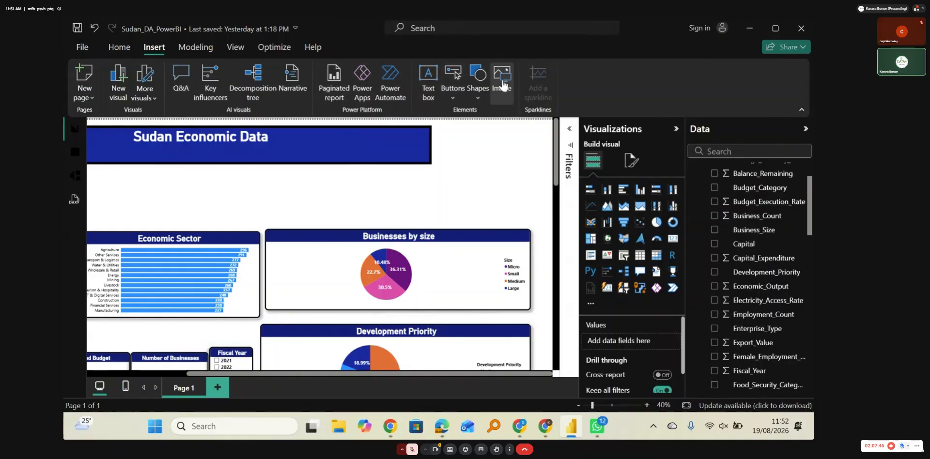
click(503, 85)
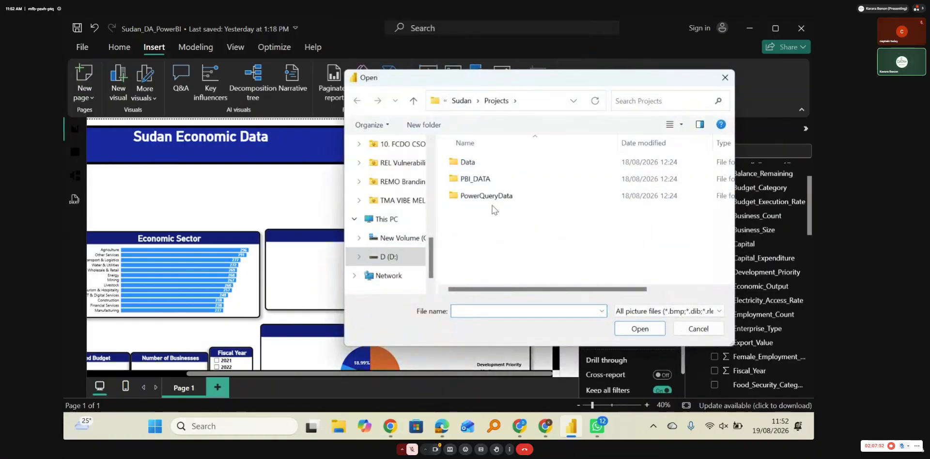
click(413, 100)
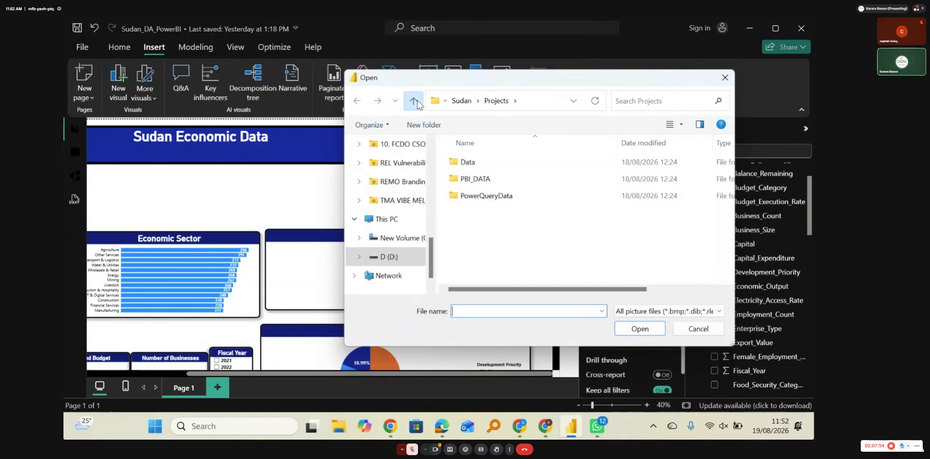
click(558, 175)
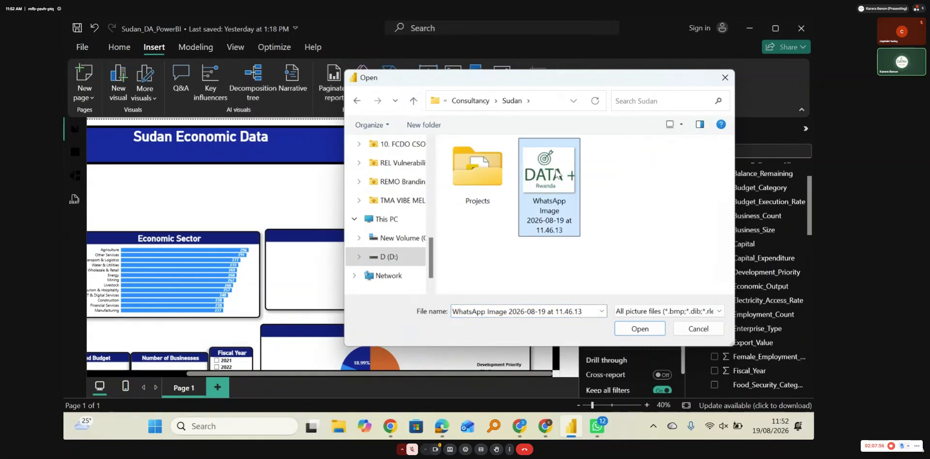
click(640, 329)
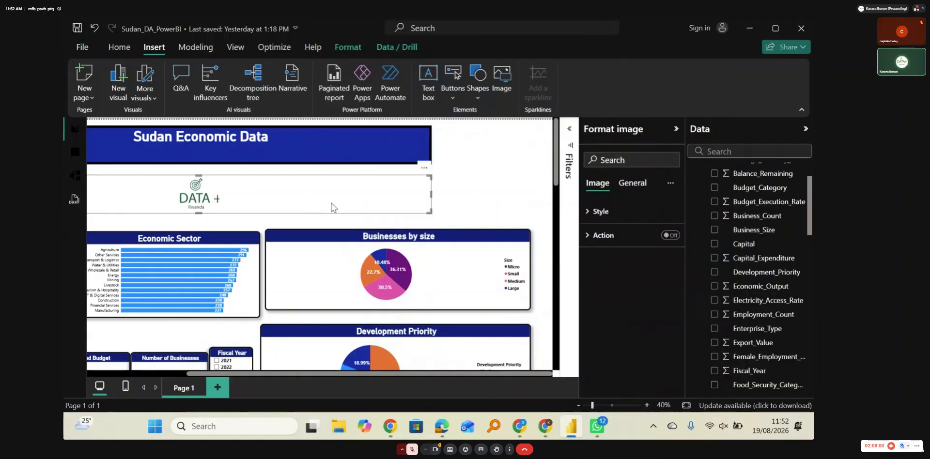
click(435, 195)
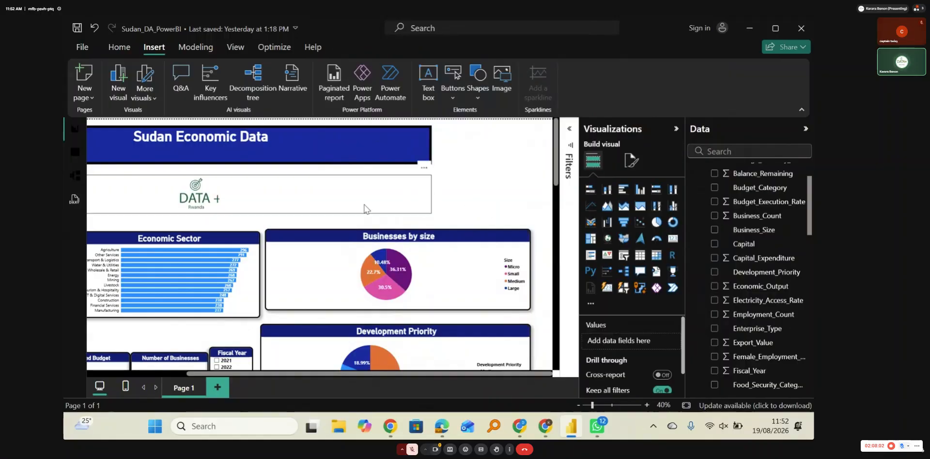
Step: Shrink the DATA+ logo's frame to fit the logo and place it just right of the "Sudan Economic Data" banner
click(279, 196)
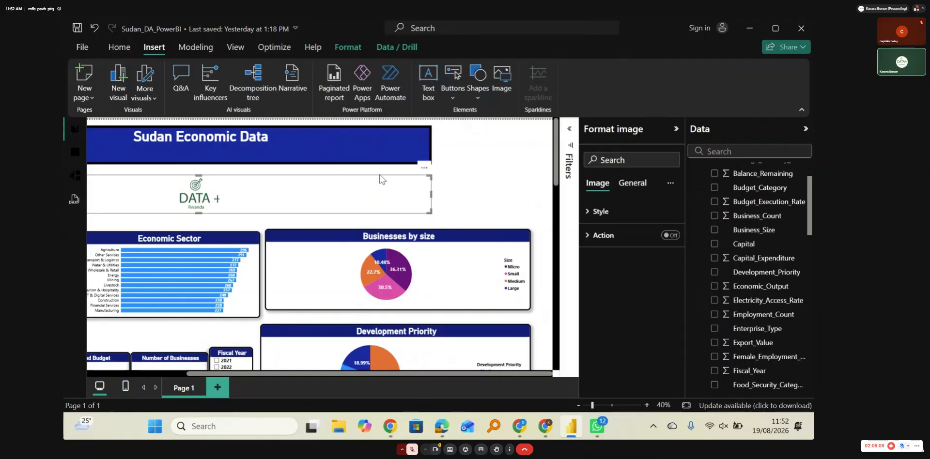
drag(432, 193, 387, 192)
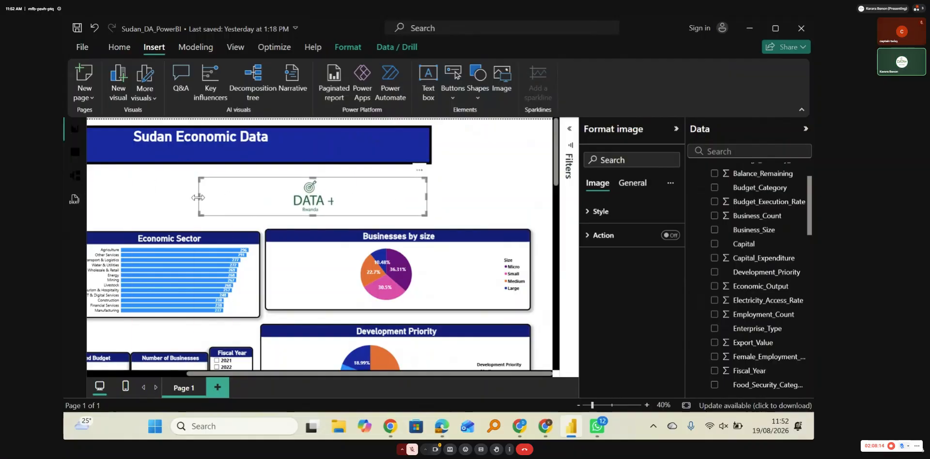
drag(199, 199, 474, 150)
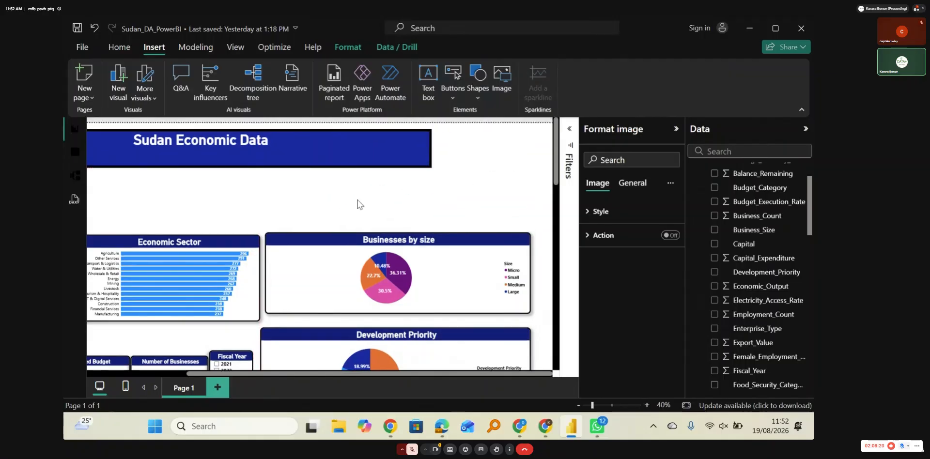
scroll(360, 205, left, 3)
scroll(360, 205, right, 3)
click(95, 28)
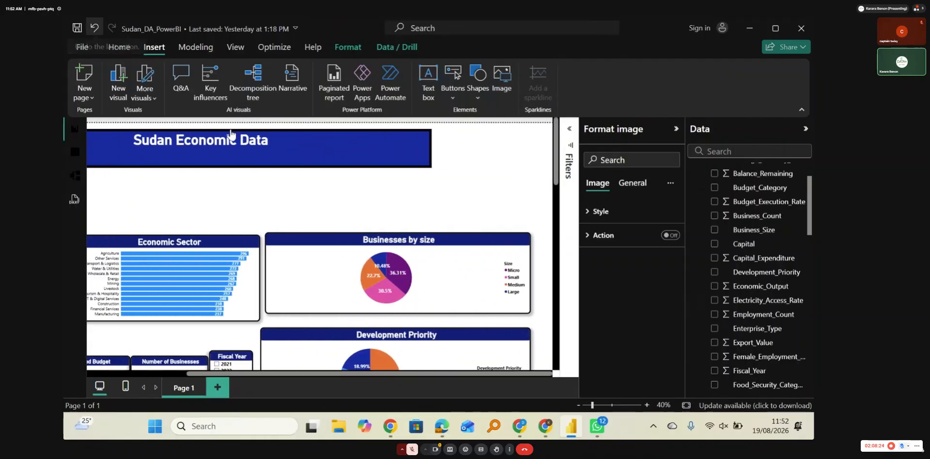
drag(399, 208, 472, 155)
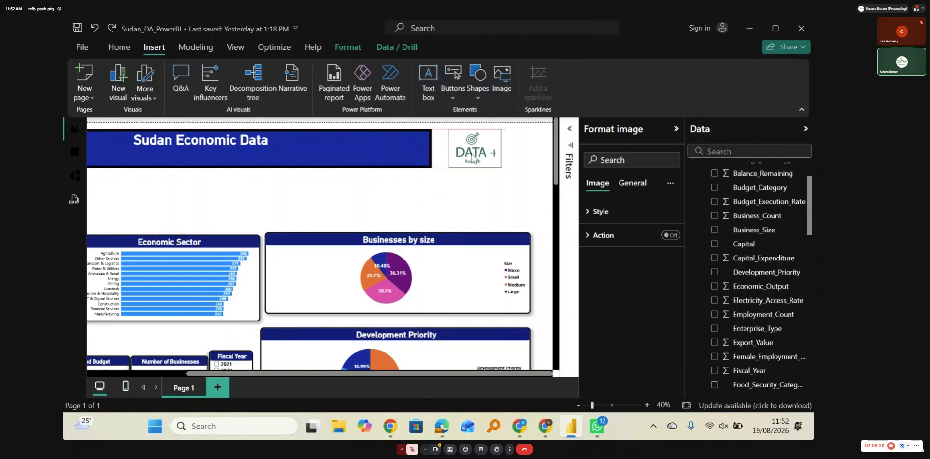
click(473, 193)
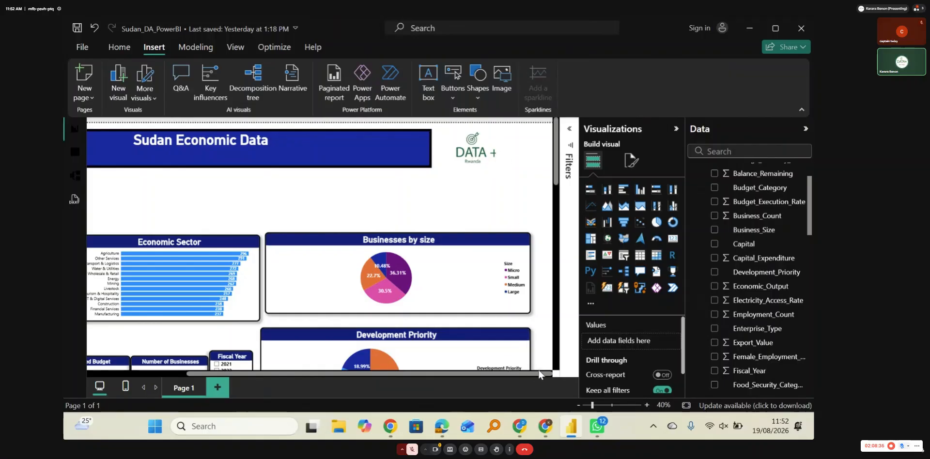
Step: Widen the logo's frame and shift it closer to the page's right edge, and extend the banner's right edge to meet it
click(474, 154)
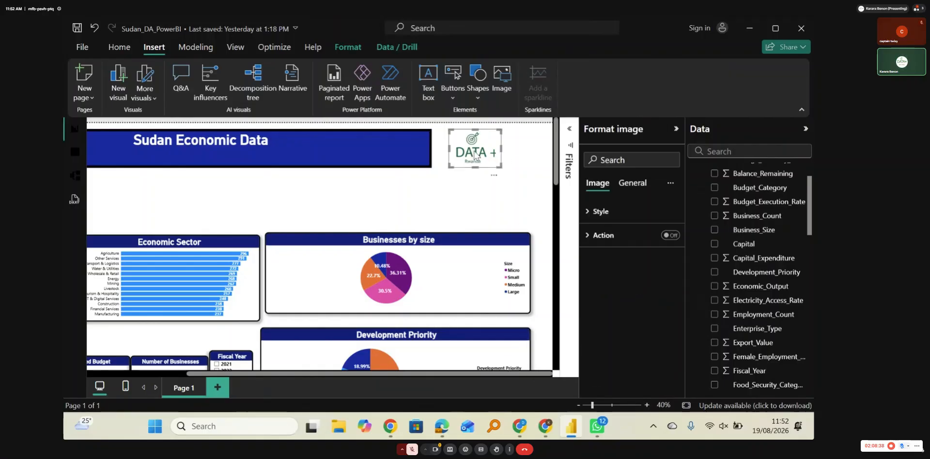
mouse_move(502, 148)
mouse_down()
mouse_move(525, 148)
mouse_move(502, 144)
mouse_up()
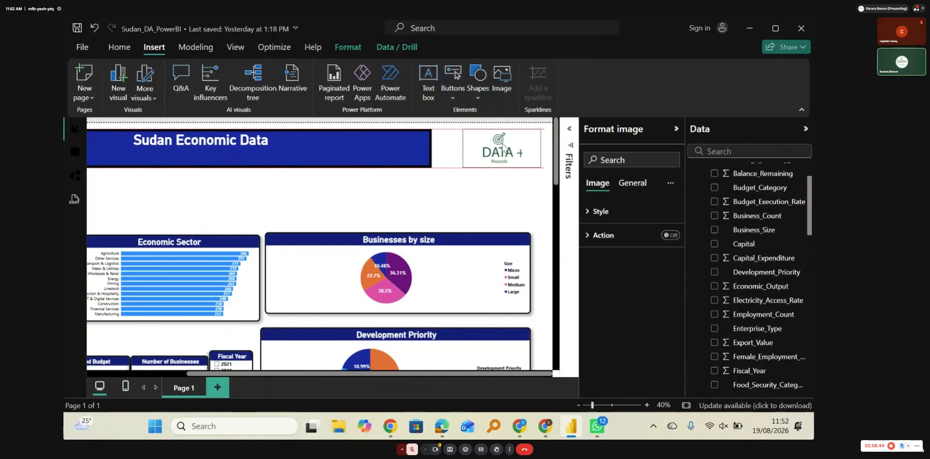
click(420, 144)
drag(430, 150, 462, 150)
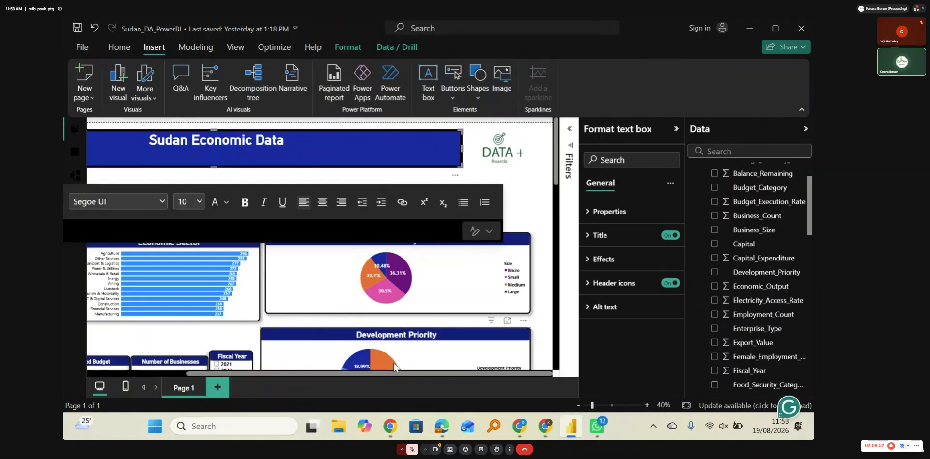
click(577, 405)
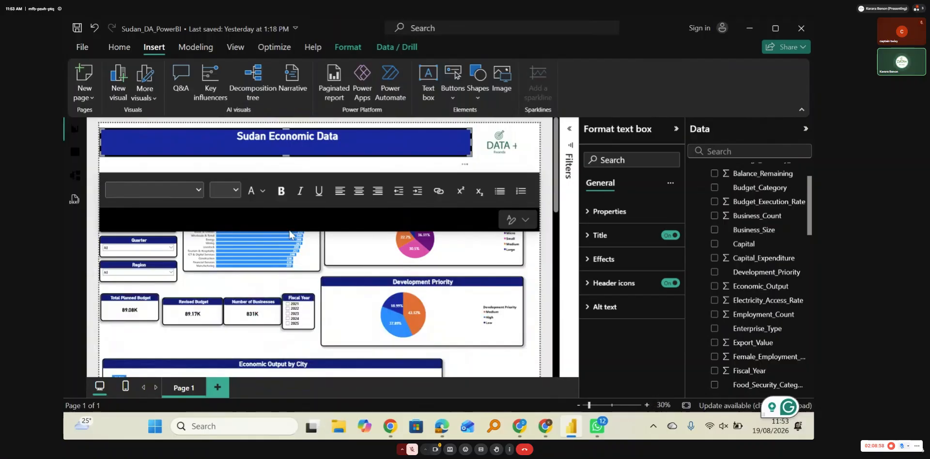
click(226, 171)
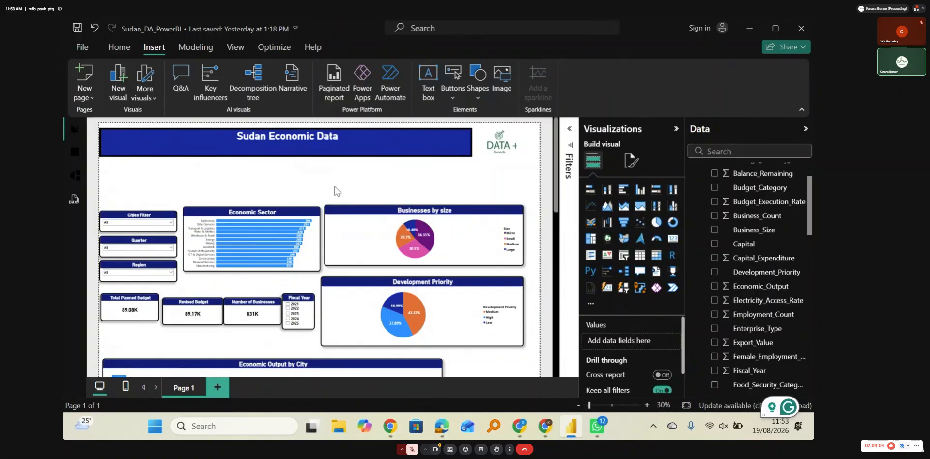
click(288, 150)
drag(288, 154, 289, 158)
click(298, 167)
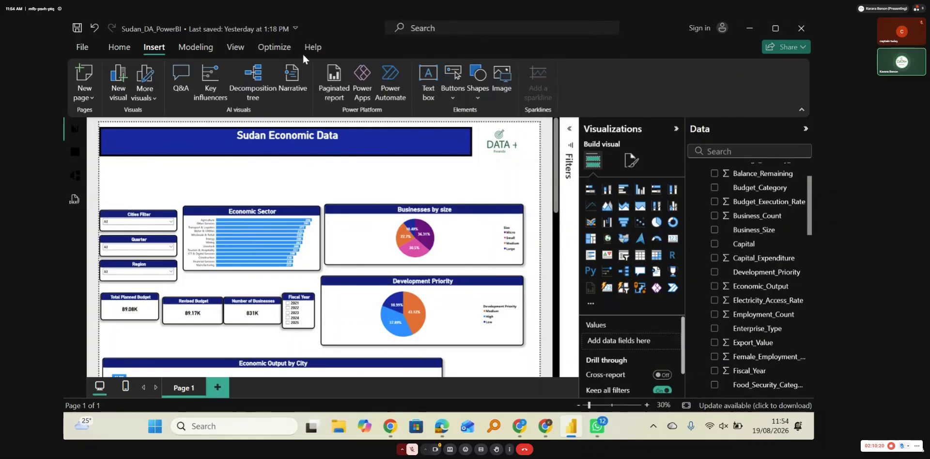
Step: Delete the current logo image and insert the other DATA+ logo from the DATA+ Documents folder
click(504, 144)
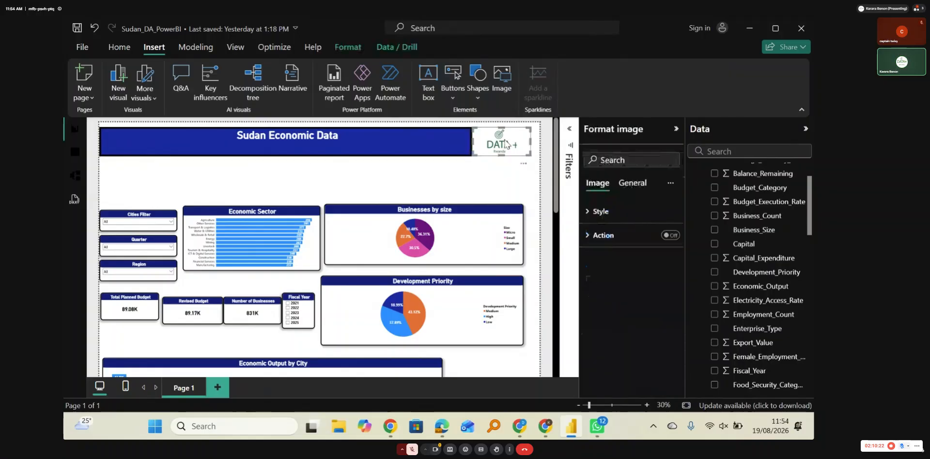
key(Delete)
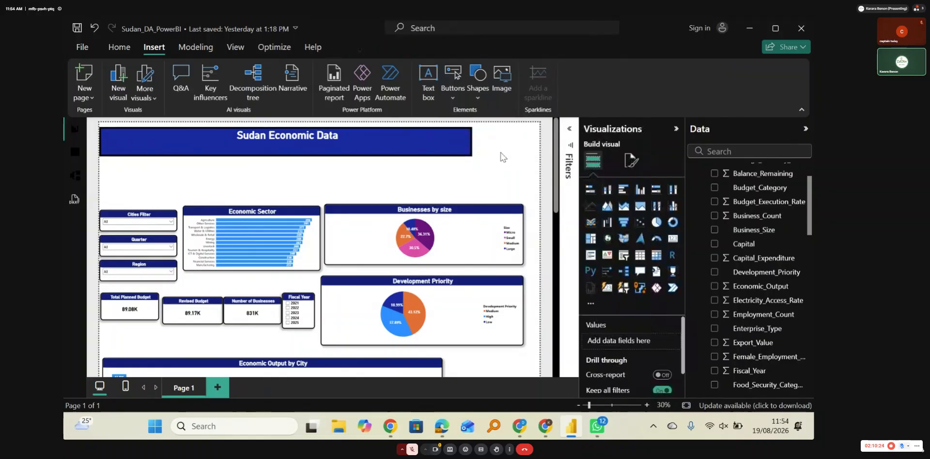
click(506, 80)
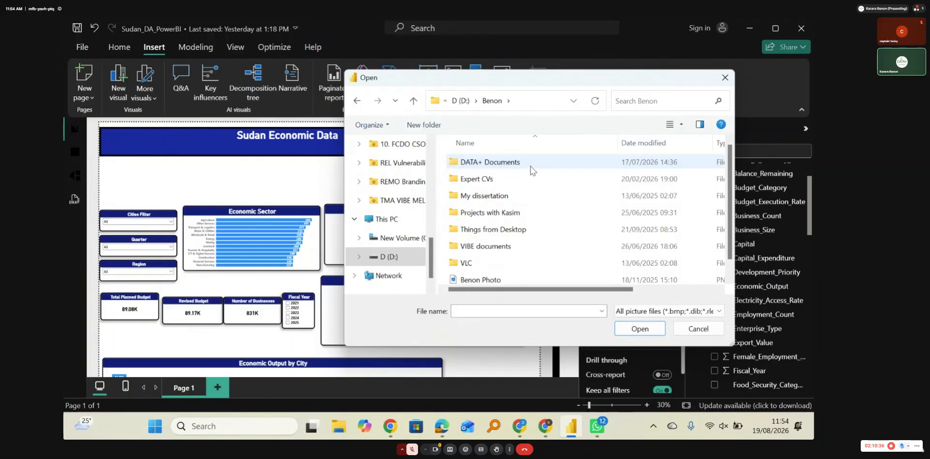
double_click(526, 165)
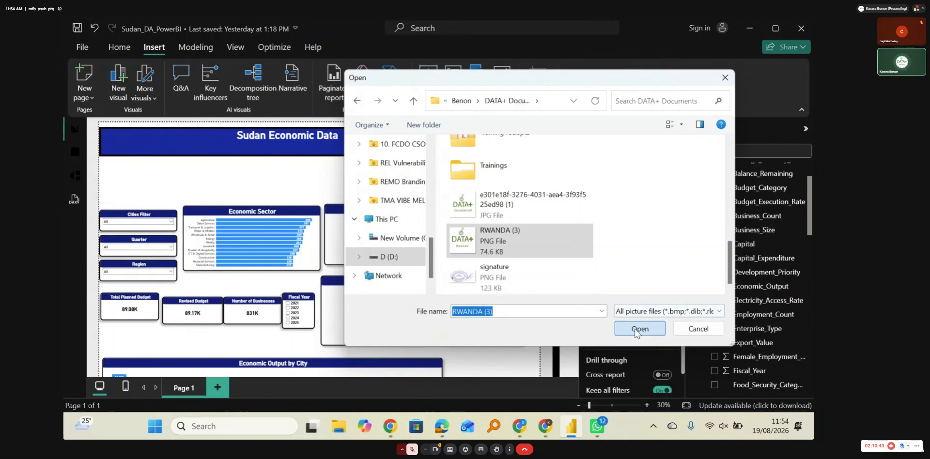
click(639, 328)
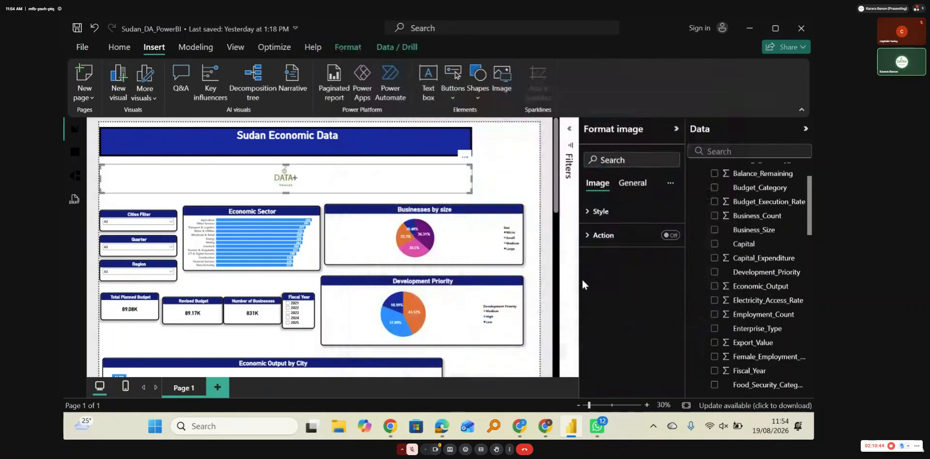
click(641, 189)
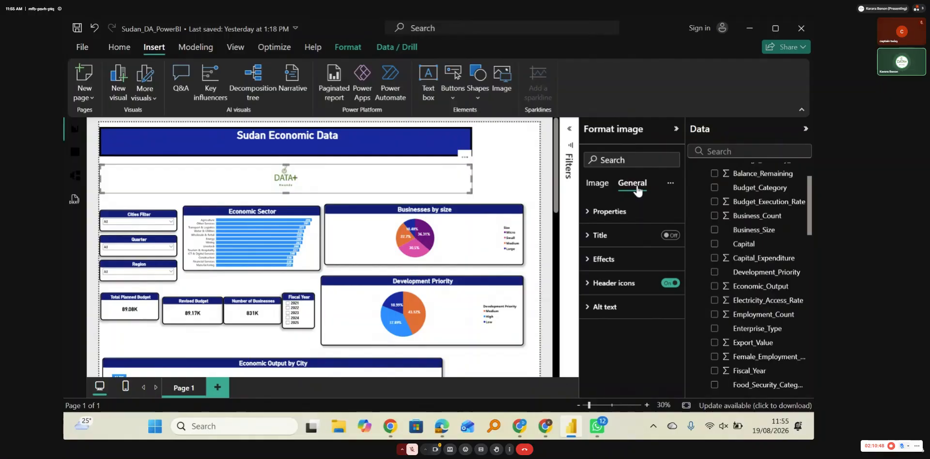
click(603, 186)
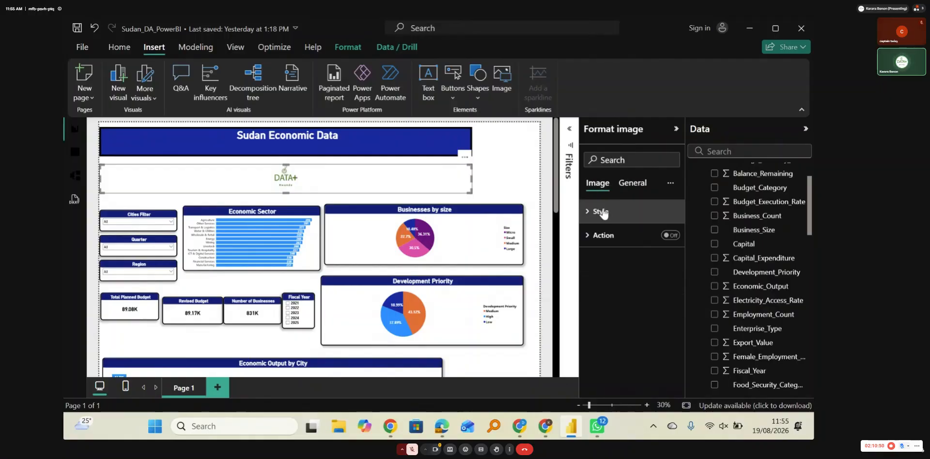
click(595, 216)
click(596, 214)
click(597, 235)
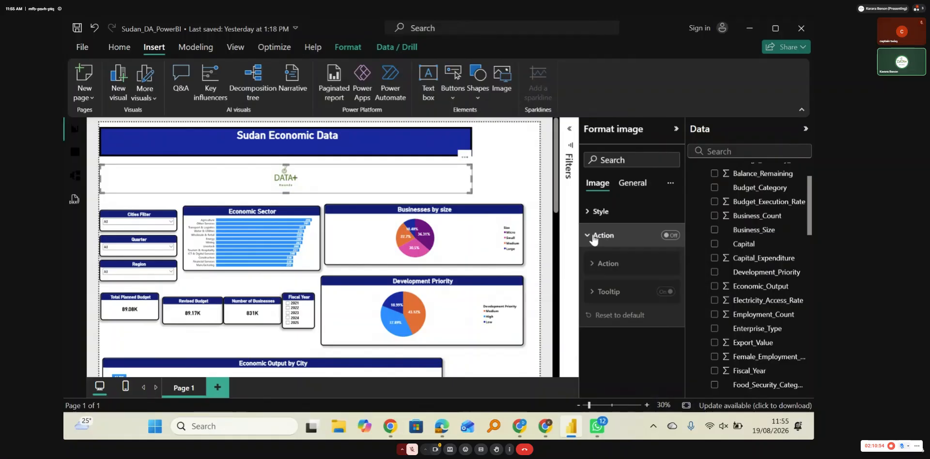
click(592, 236)
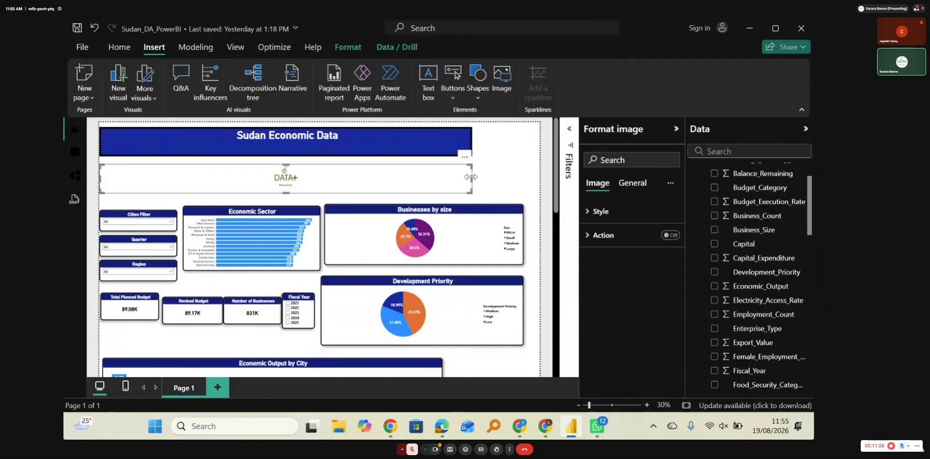
Step: Resize and place the new DATA+ logo in the page's upper-right corner, and extend the "Sudan Economic Data" banner slightly downward
drag(471, 177, 504, 145)
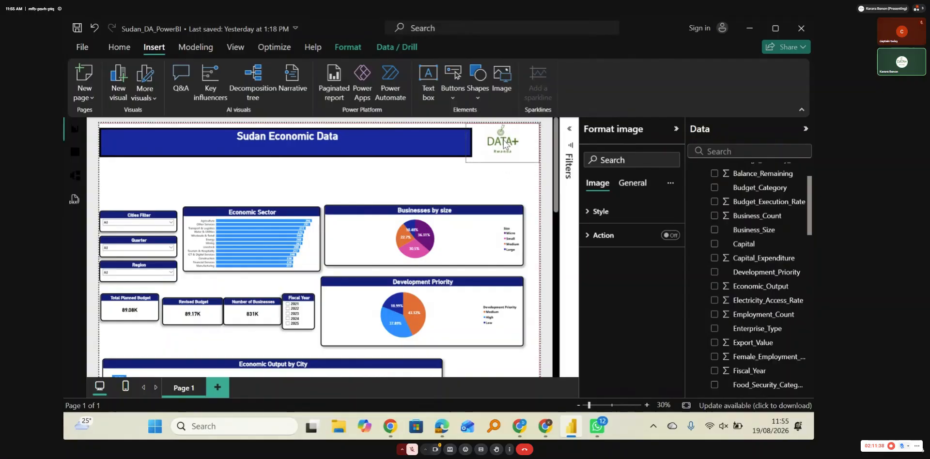
click(382, 159)
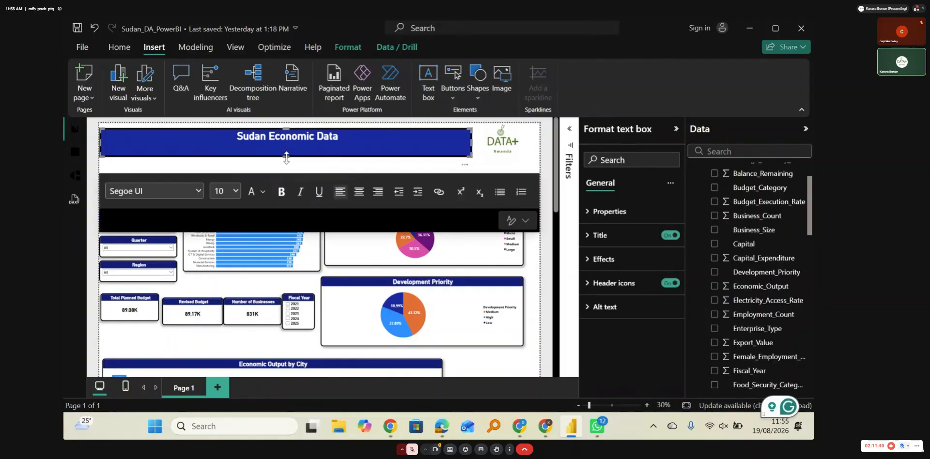
drag(287, 163, 287, 163)
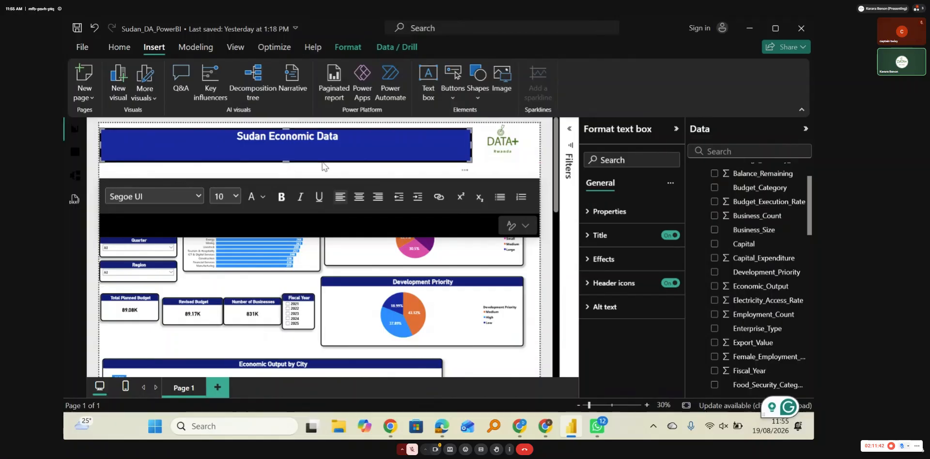
click(400, 167)
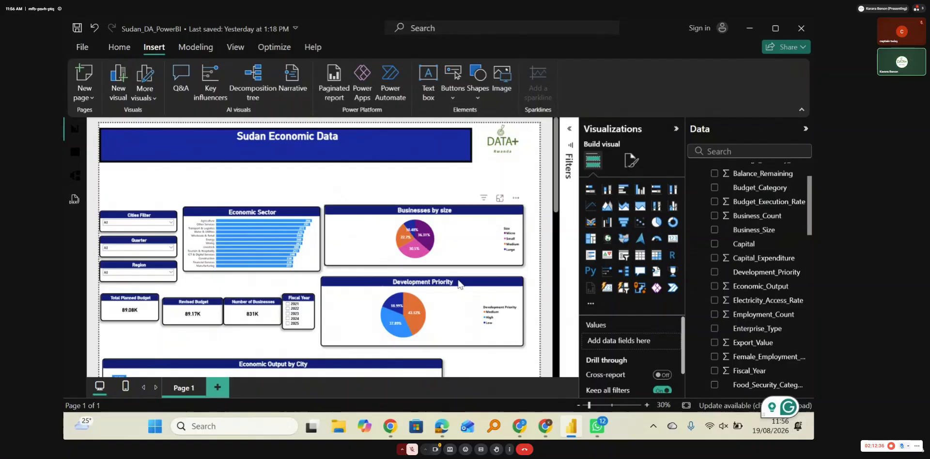
Step: Switch to WhatsApp and examine the layouts of the sample dashboards shared in the Data+ Sudan chat
mouse_move(597, 424)
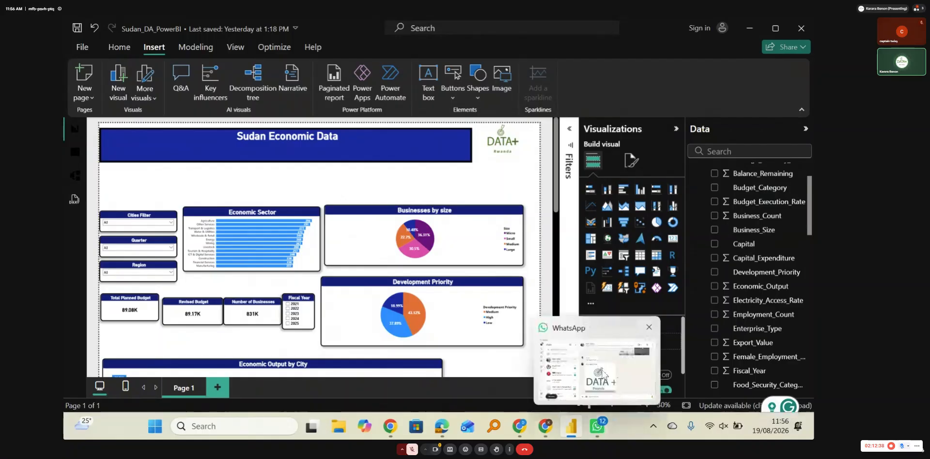
click(604, 374)
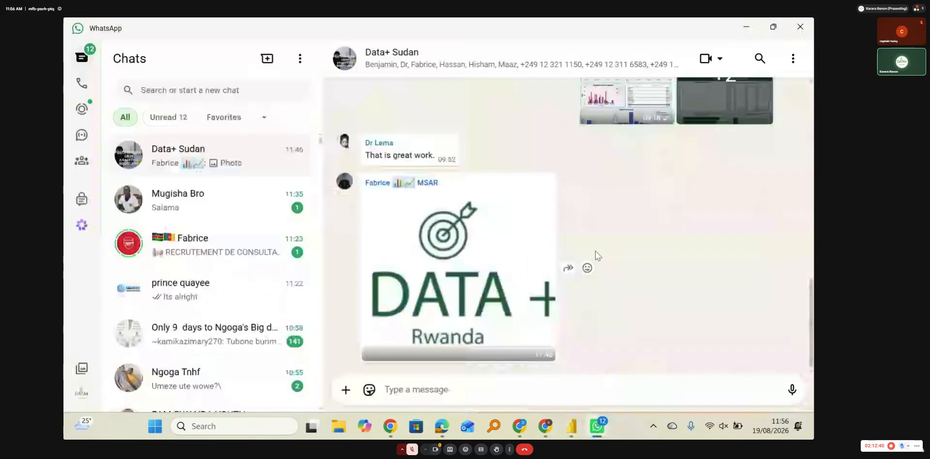
scroll(595, 251, up, 5)
scroll(595, 257, up, 2)
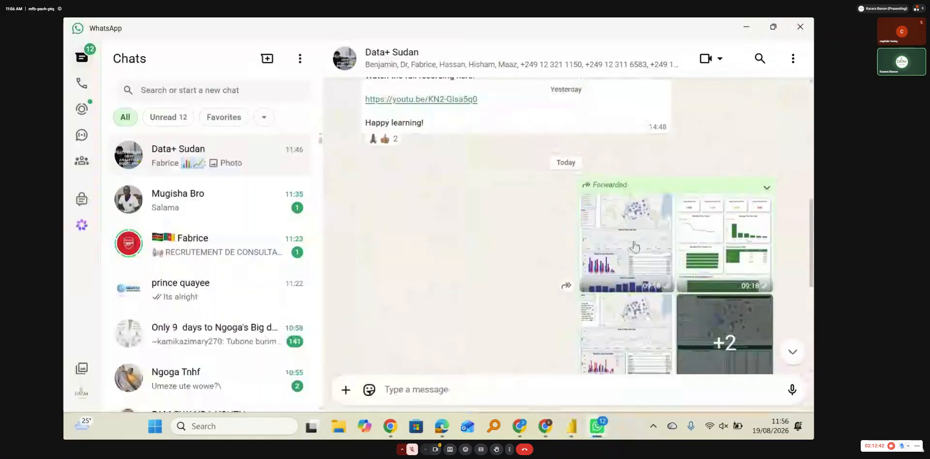
click(635, 247)
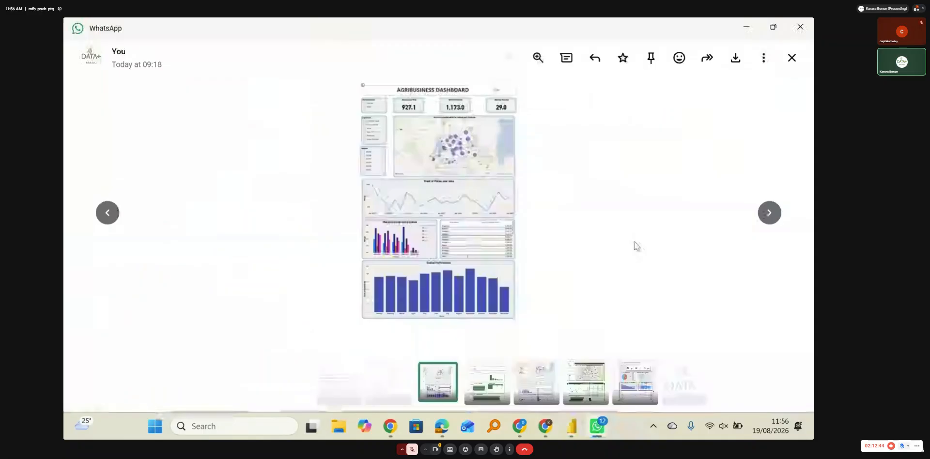
click(770, 215)
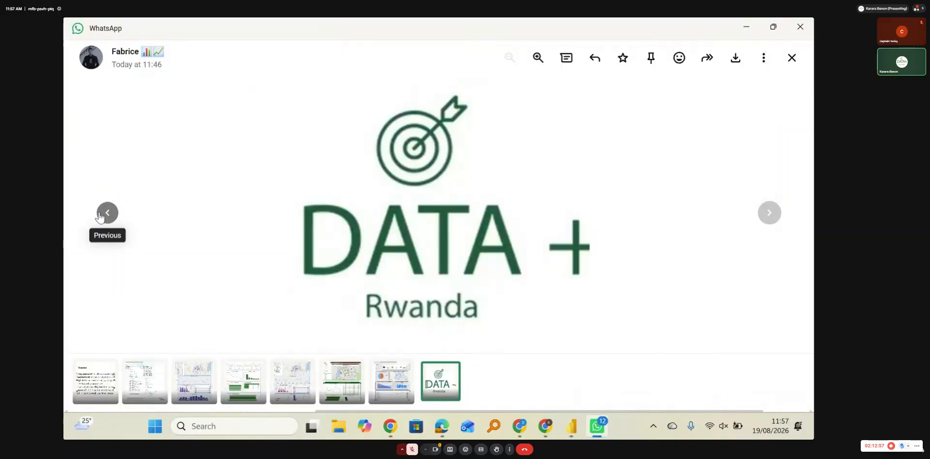
click(101, 217)
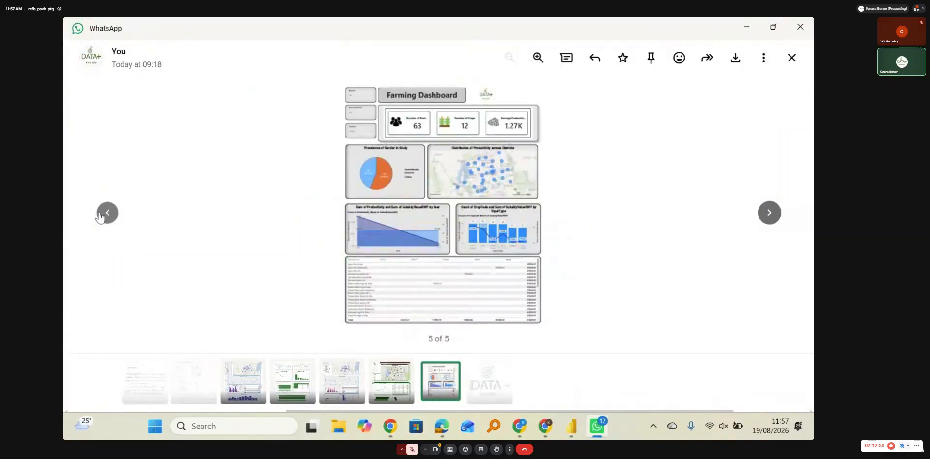
click(100, 216)
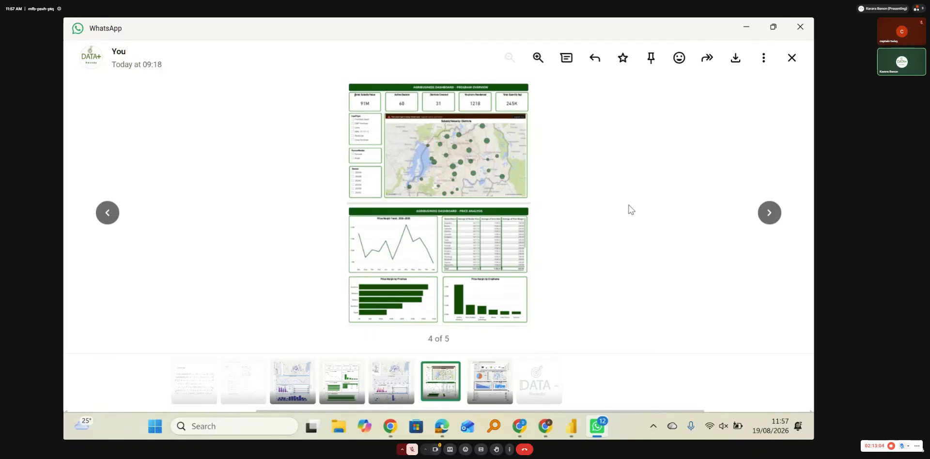
click(537, 59)
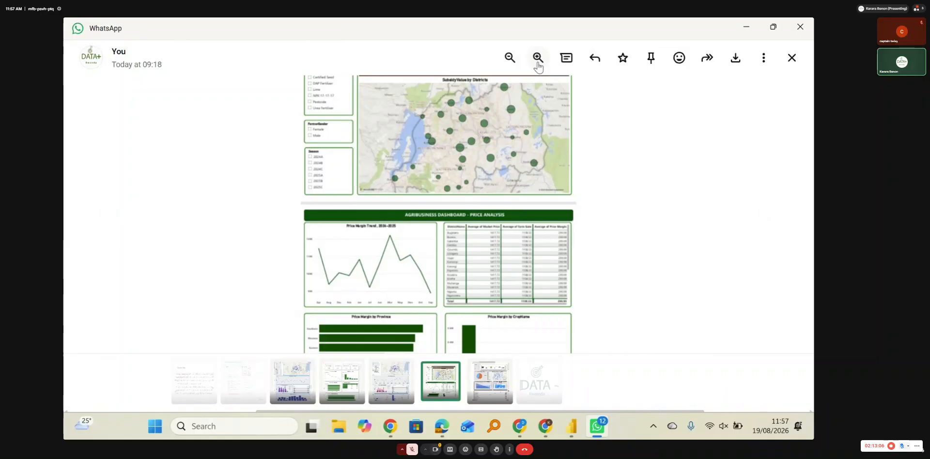
click(509, 58)
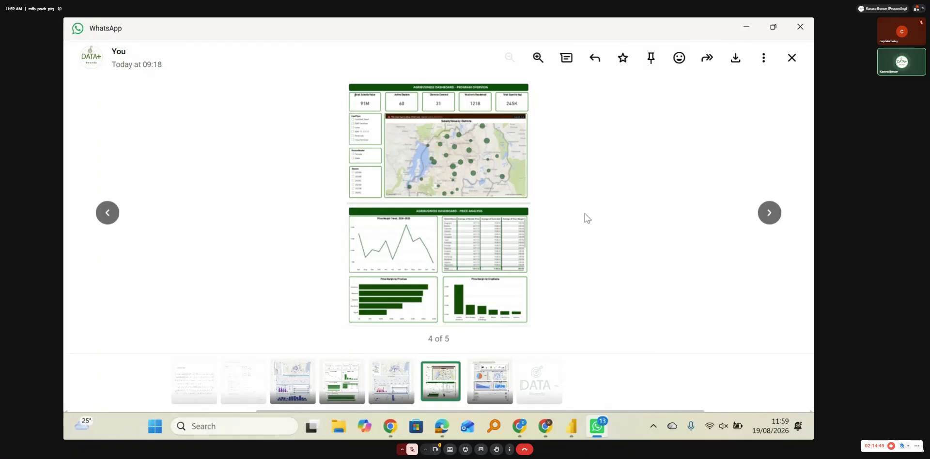
Step: Switch back to Power BI, highlight Agriculture in the Economic Sector chart and set the chart's bar color to dark blue for all categories
key(alt+Tab)
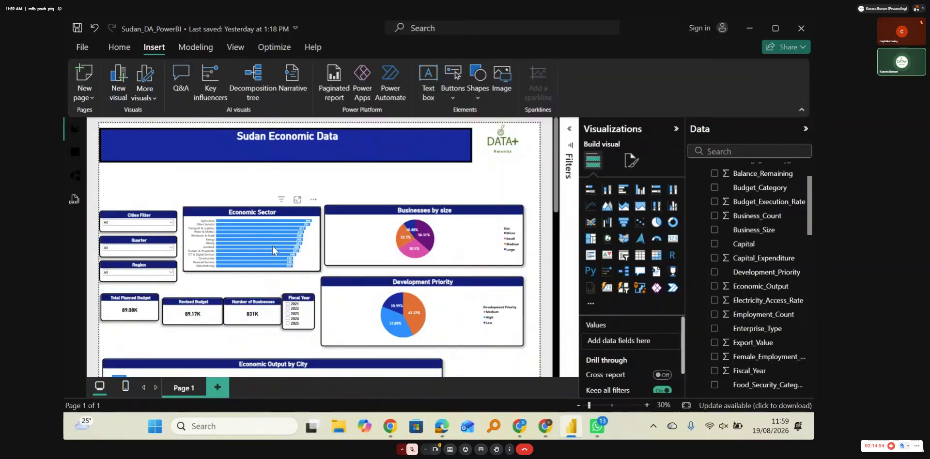
click(244, 224)
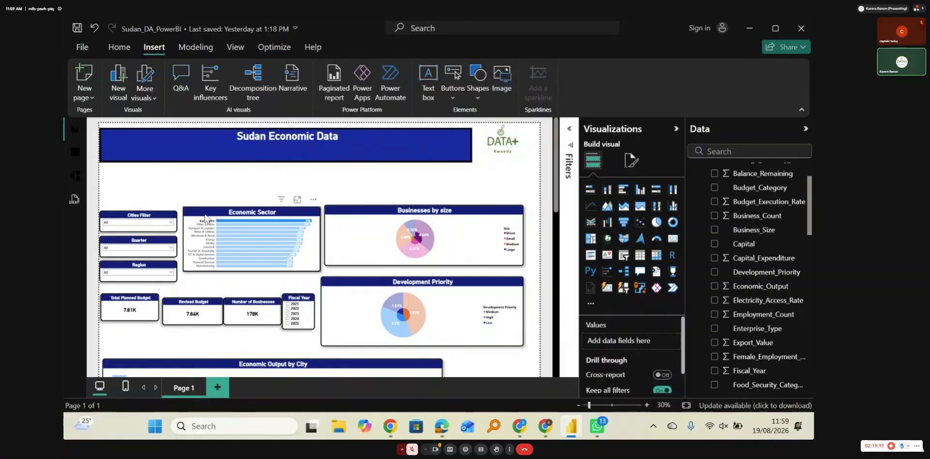
click(205, 218)
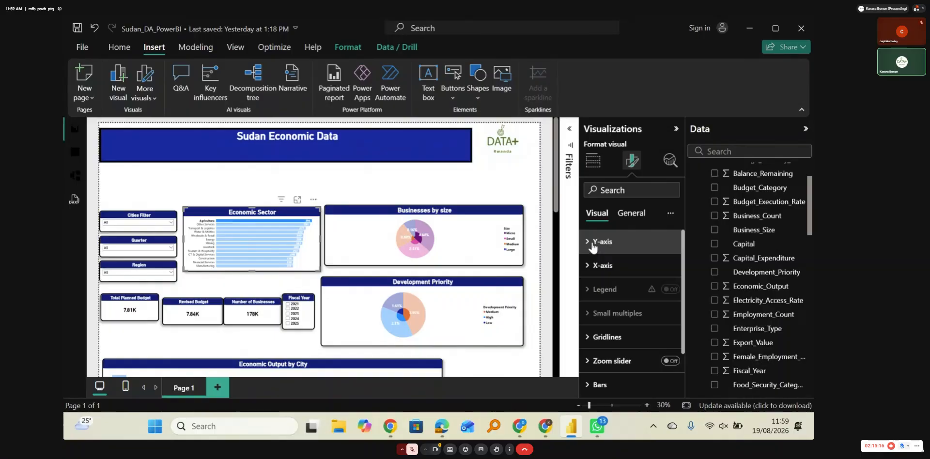
scroll(604, 290, down, 2)
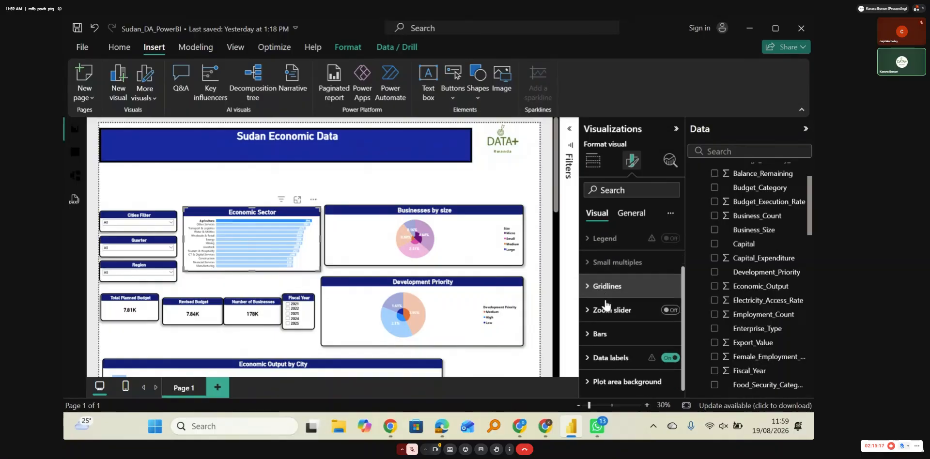
click(601, 335)
scroll(634, 334, down, 5)
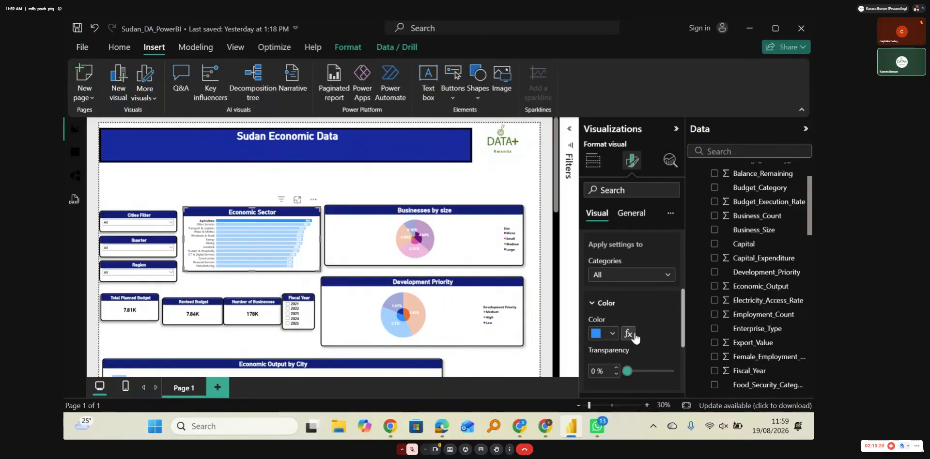
click(612, 305)
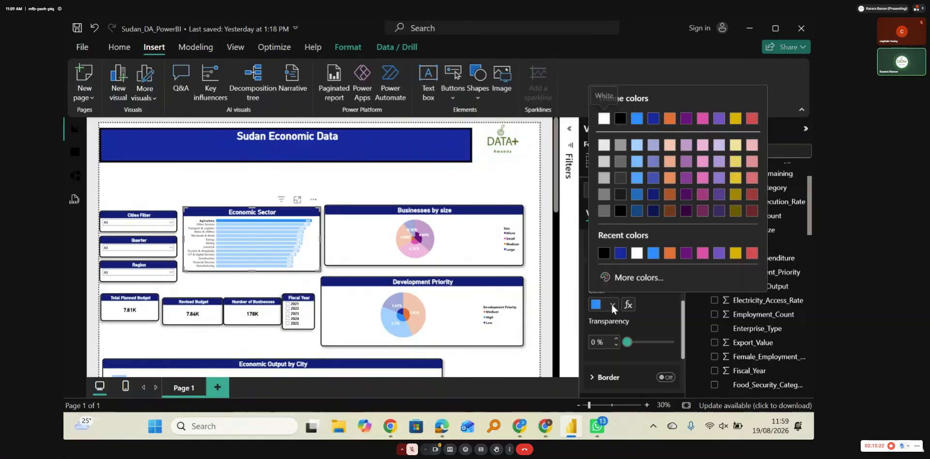
click(668, 258)
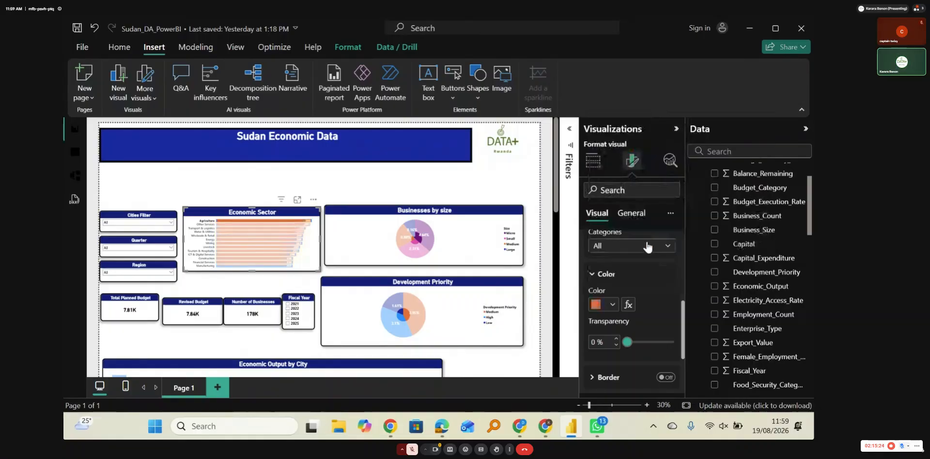
click(612, 304)
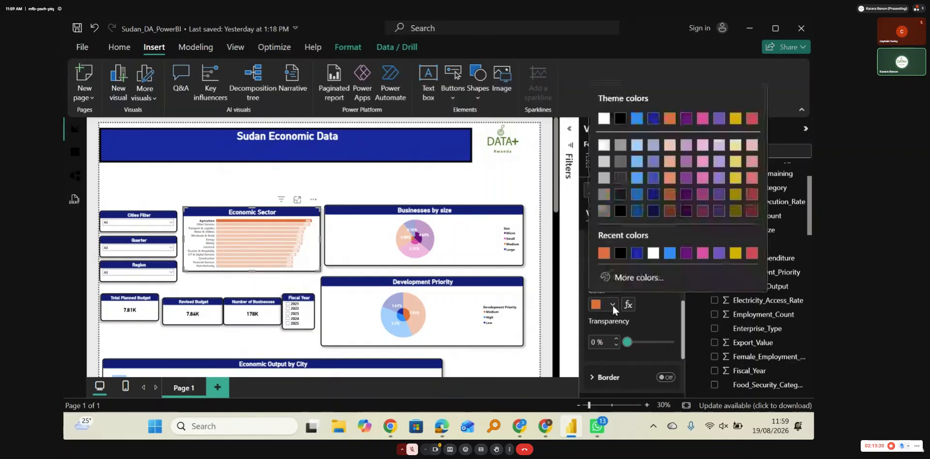
click(637, 253)
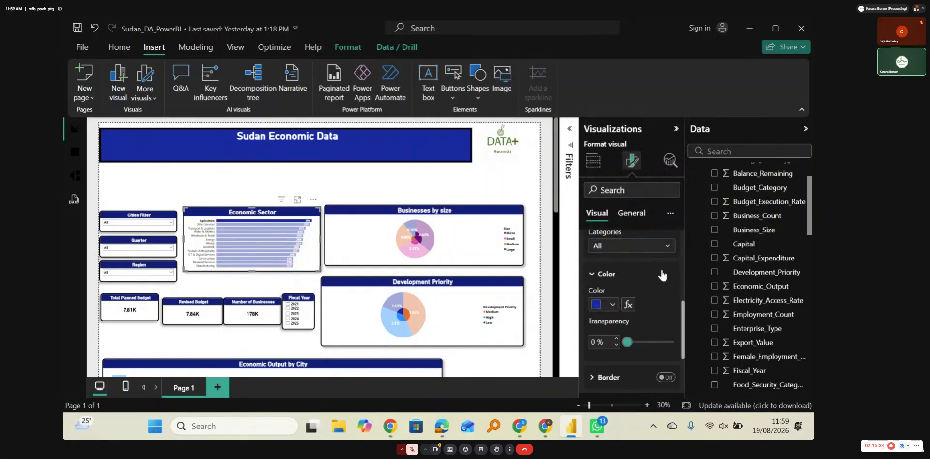
scroll(663, 275, down, 3)
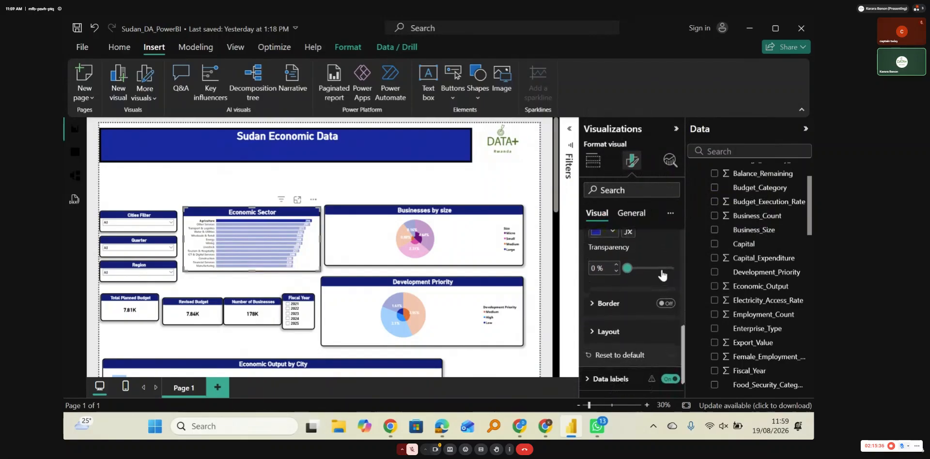
click(602, 311)
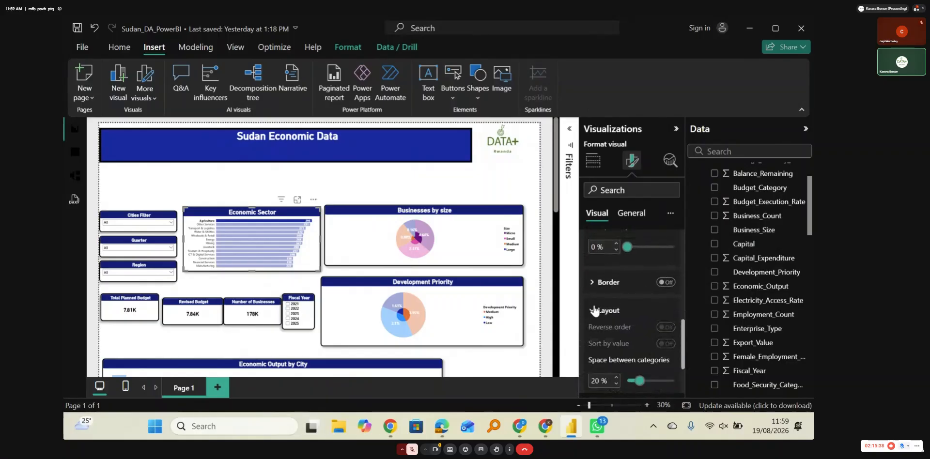
click(627, 312)
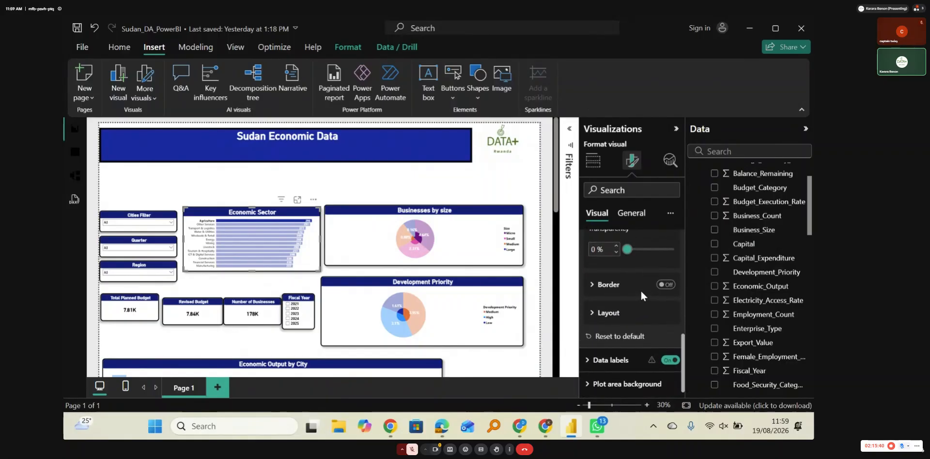
scroll(640, 289, up, 4)
click(607, 289)
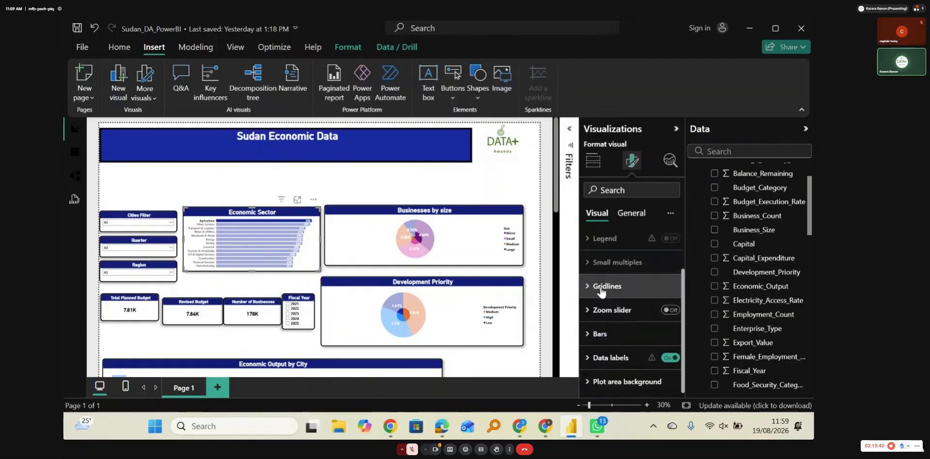
Step: Look through the Economic Sector chart's general formatting options, including its effects and its size and position properties
click(629, 213)
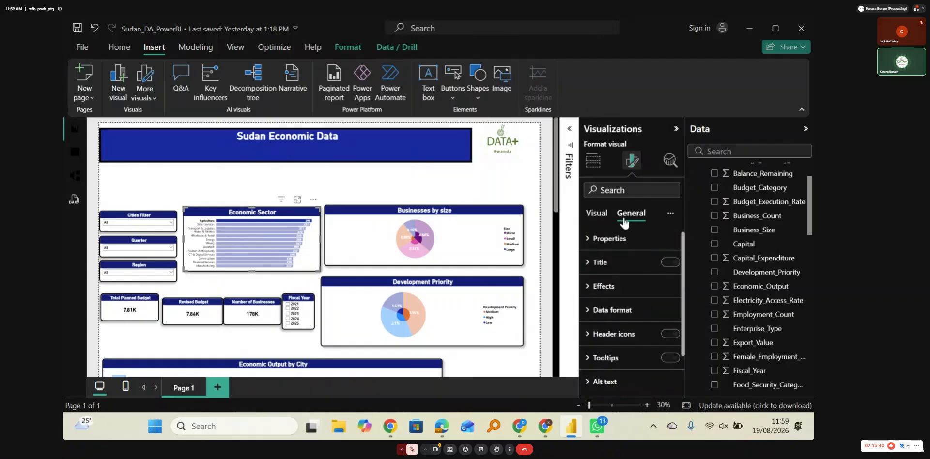
click(605, 287)
scroll(620, 323, down, 3)
scroll(621, 325, down, 3)
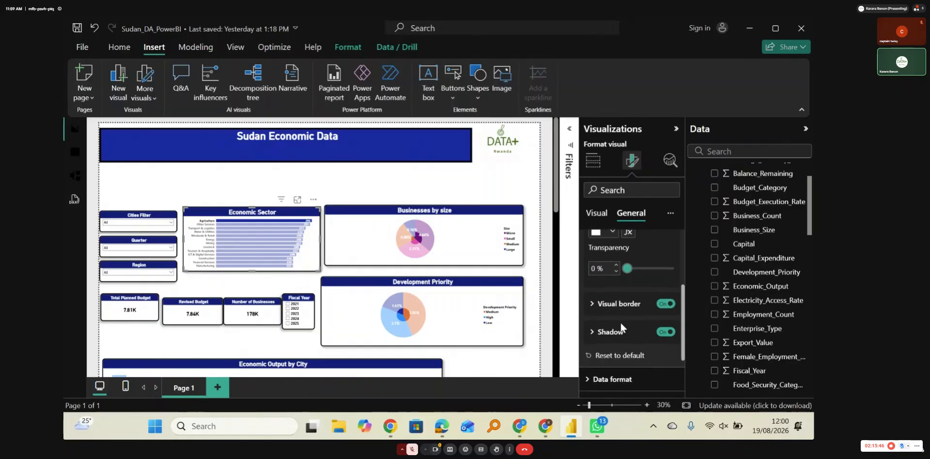
scroll(622, 328, down, 2)
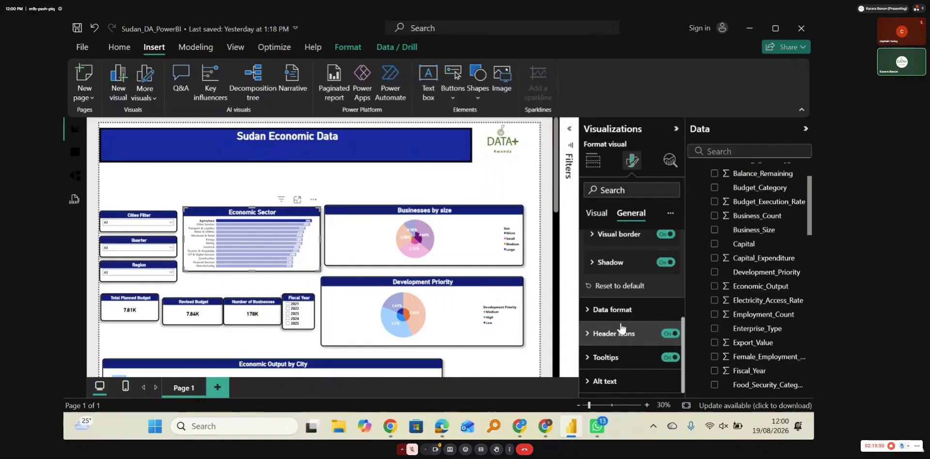
scroll(621, 329, up, 3)
scroll(622, 329, up, 2)
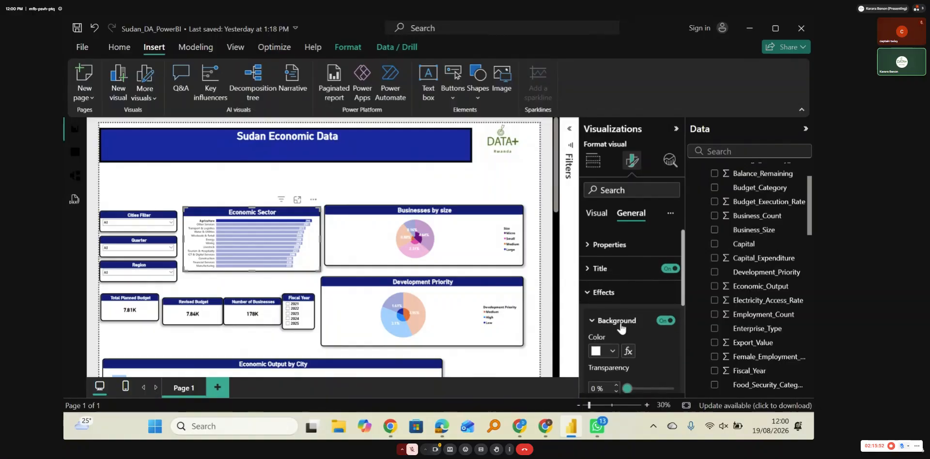
click(601, 289)
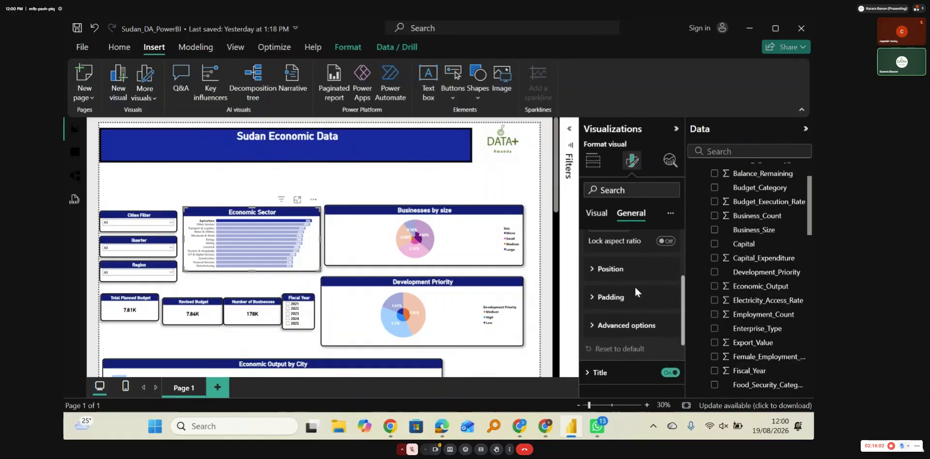
scroll(634, 286, down, 1)
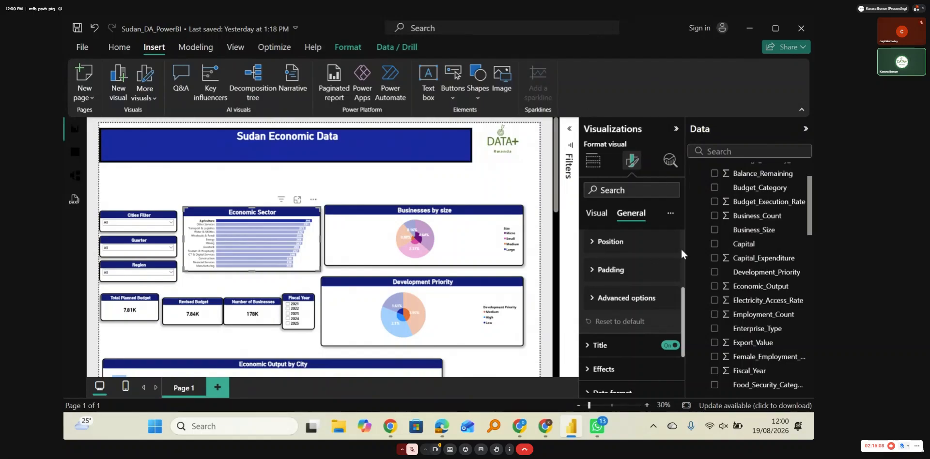
scroll(681, 248, up, 5)
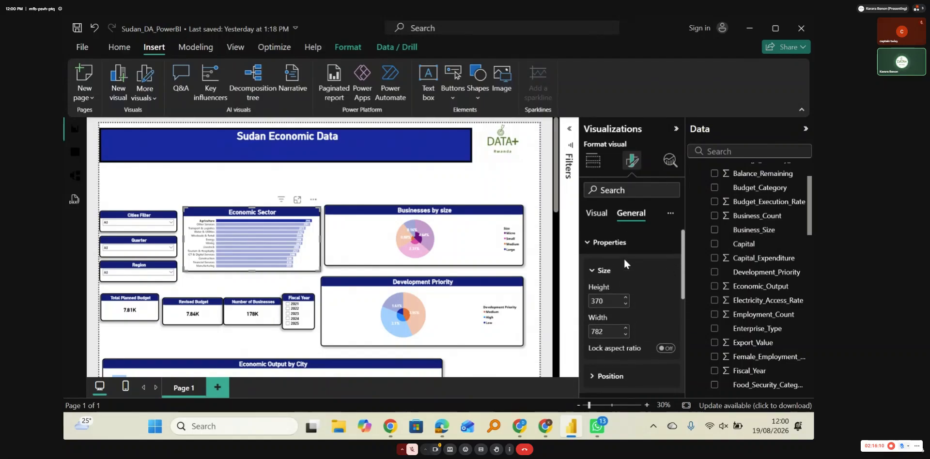
click(599, 269)
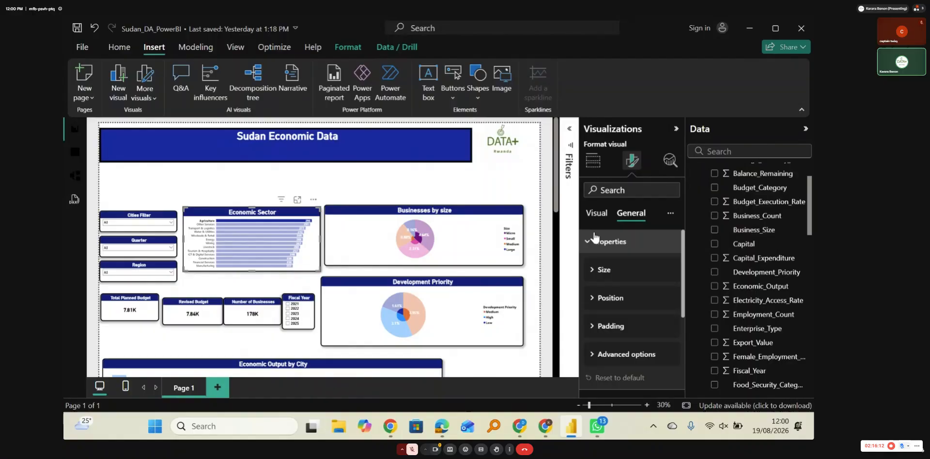
Step: Set the bar color of the Agriculture category in the Economic Sector chart to orange and clear the Agriculture highlight
click(604, 338)
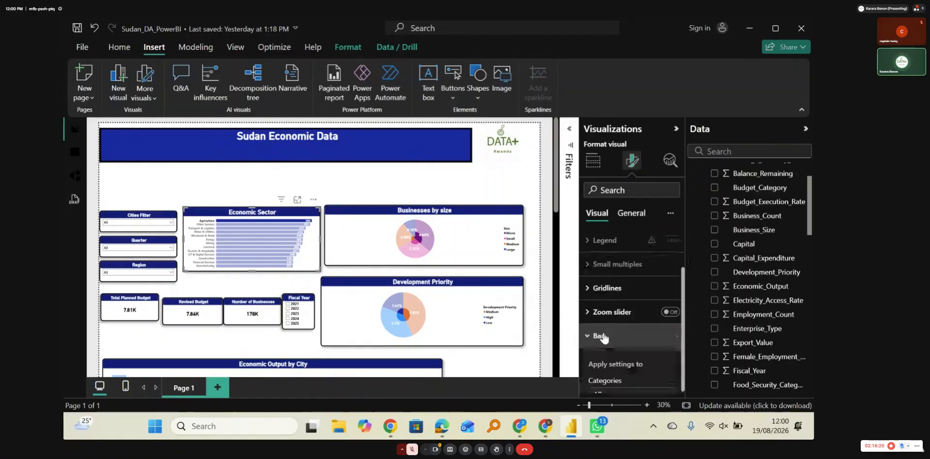
scroll(671, 344, down, 2)
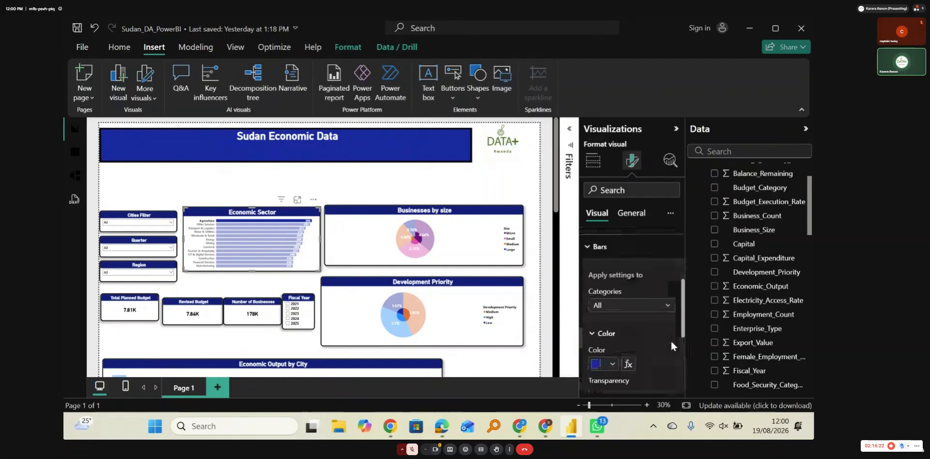
click(649, 306)
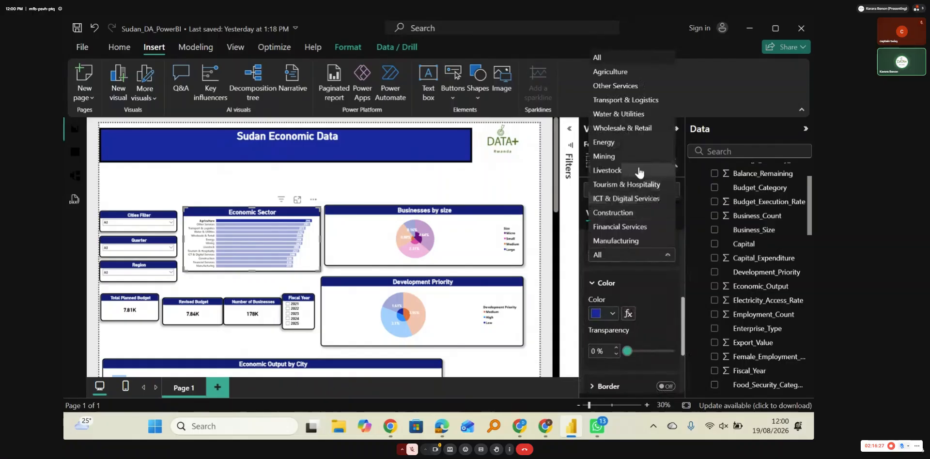
click(610, 72)
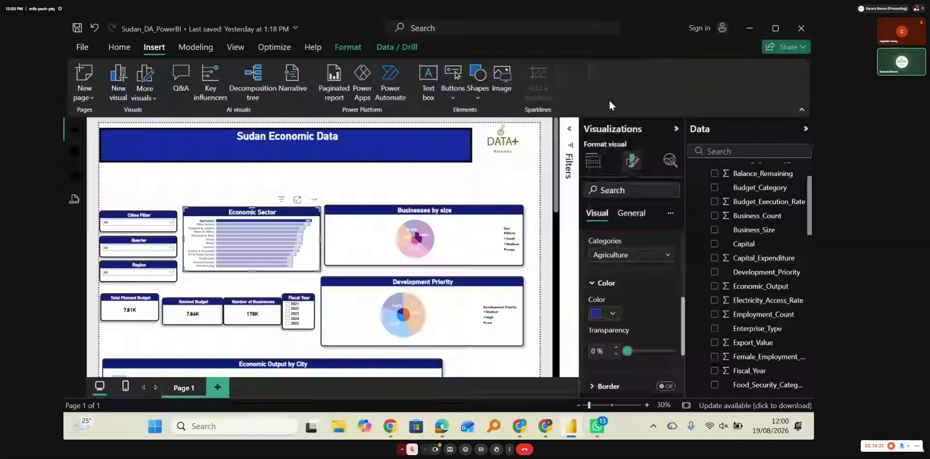
click(612, 314)
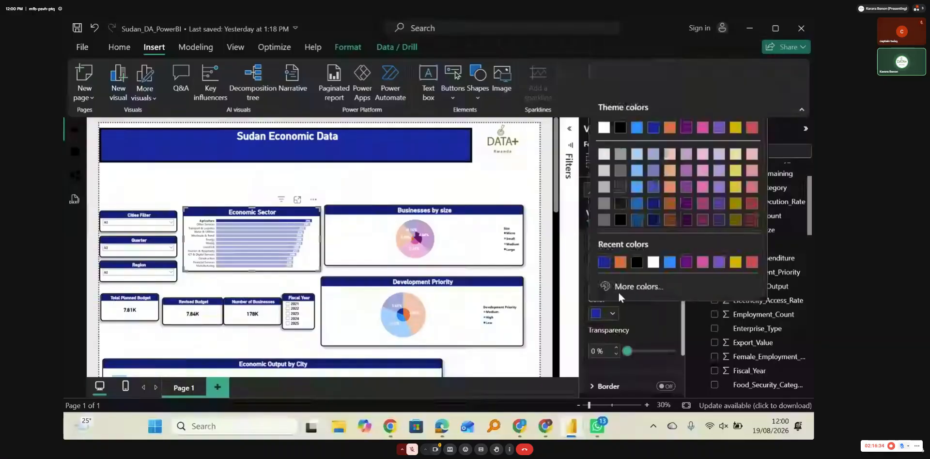
click(620, 262)
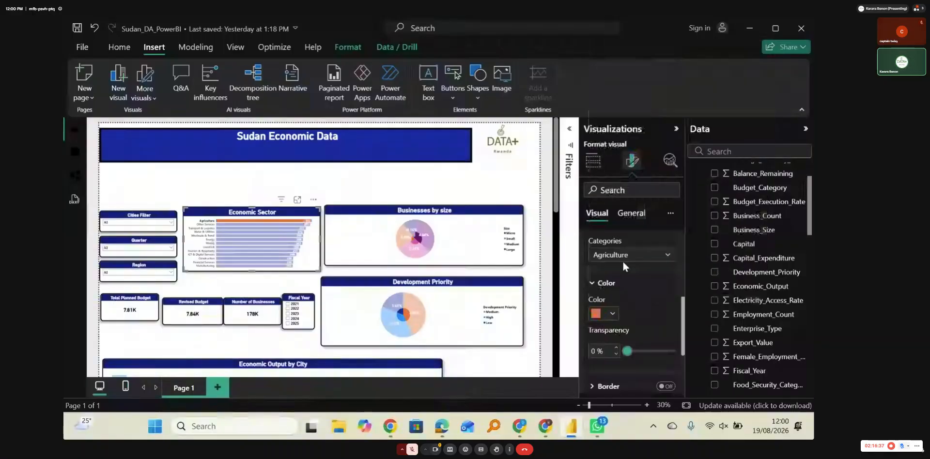
click(479, 182)
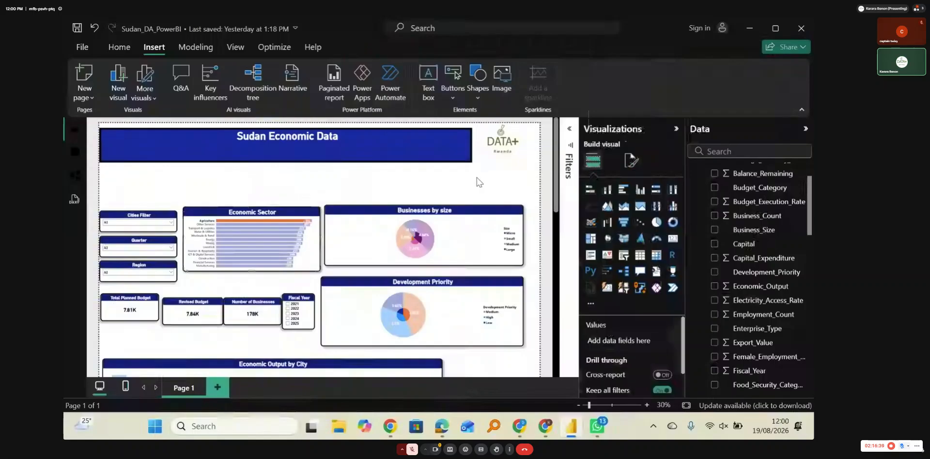
click(203, 212)
click(213, 191)
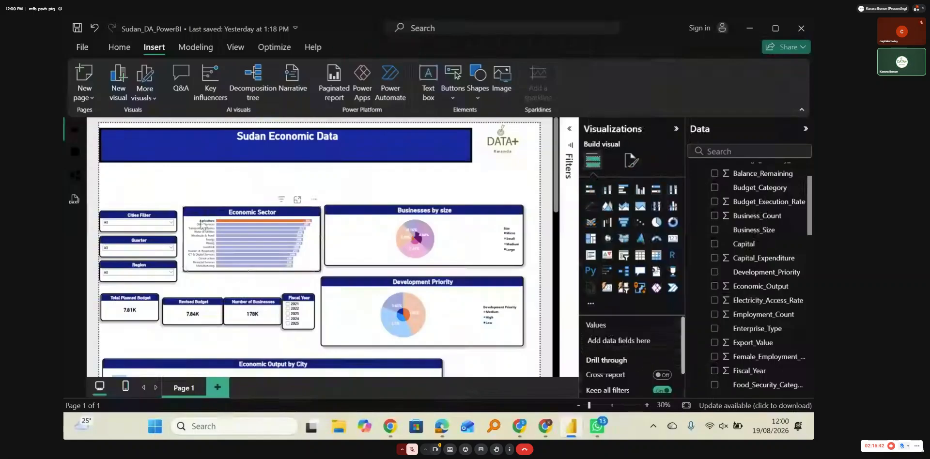
click(212, 226)
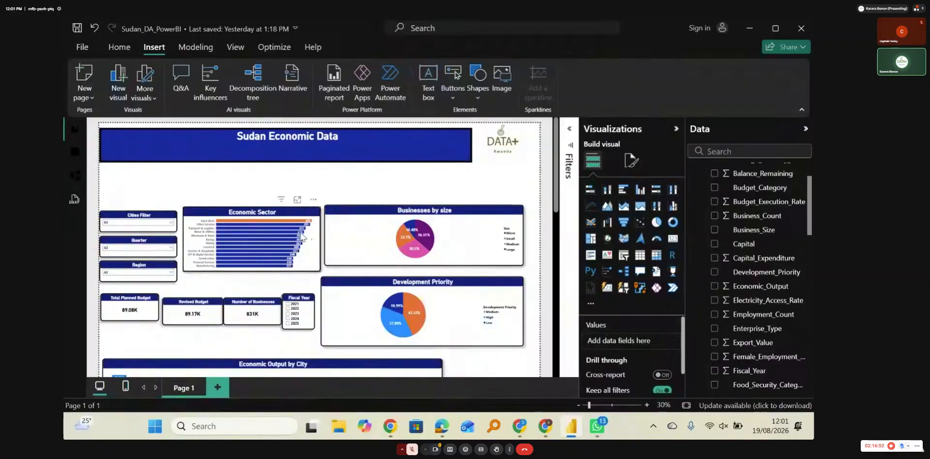
Step: Check how highlighting Mining in the Economic Sector chart filters the other visuals, and clear that highlight
mouse_move(277, 228)
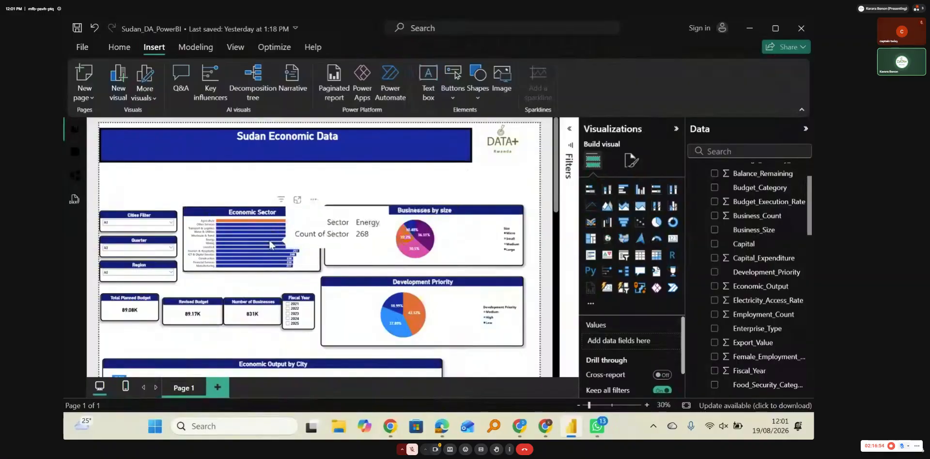
click(240, 242)
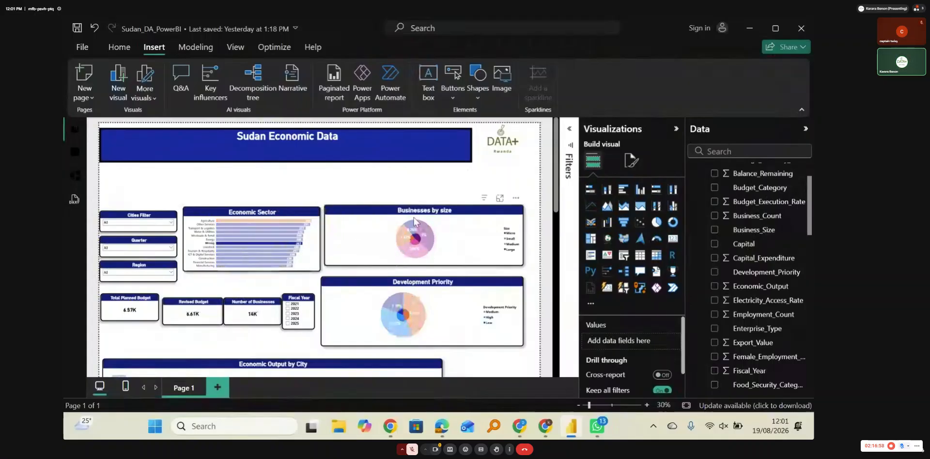
click(630, 162)
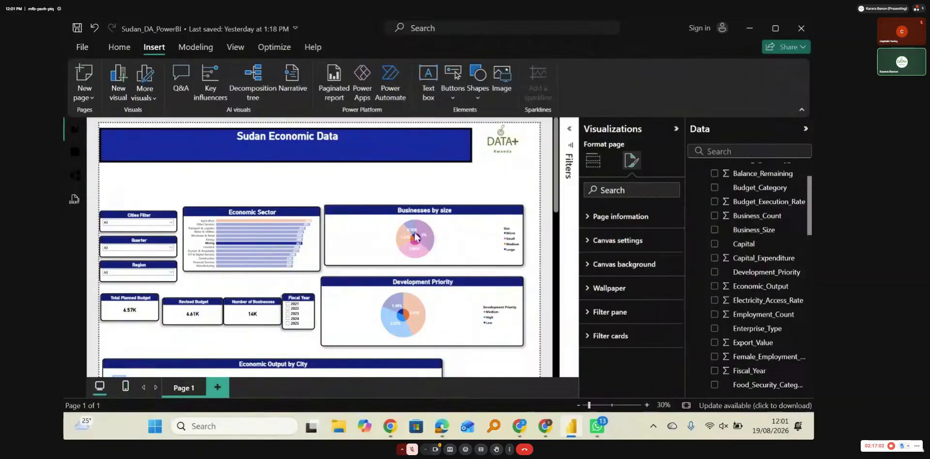
click(314, 266)
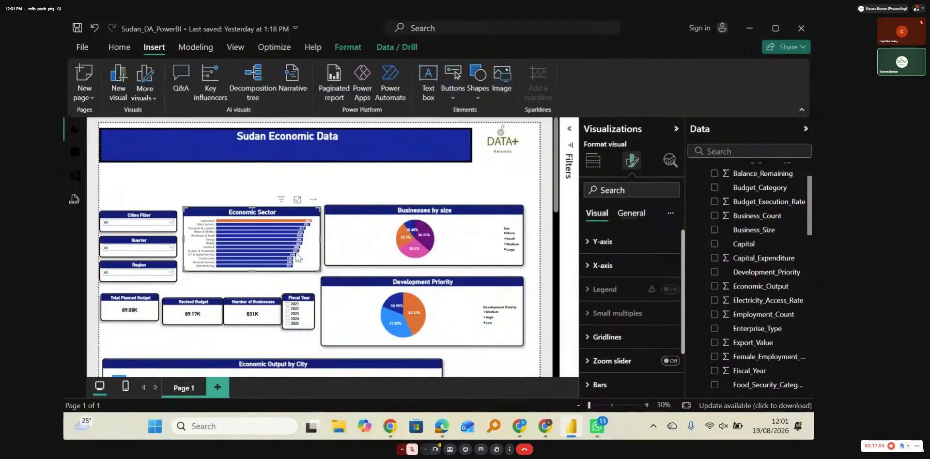
Step: Highlight Mining in the Economic Sector chart, set its bar color to dark yellow and clear the highlight
click(247, 245)
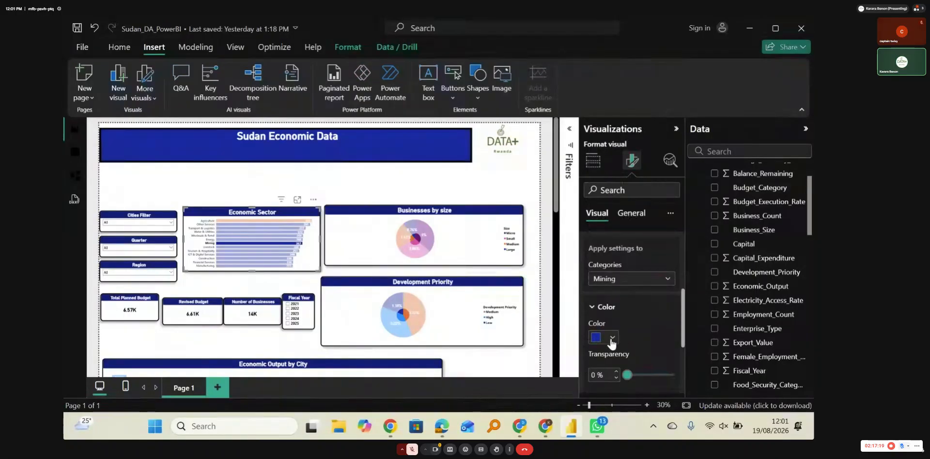
click(612, 338)
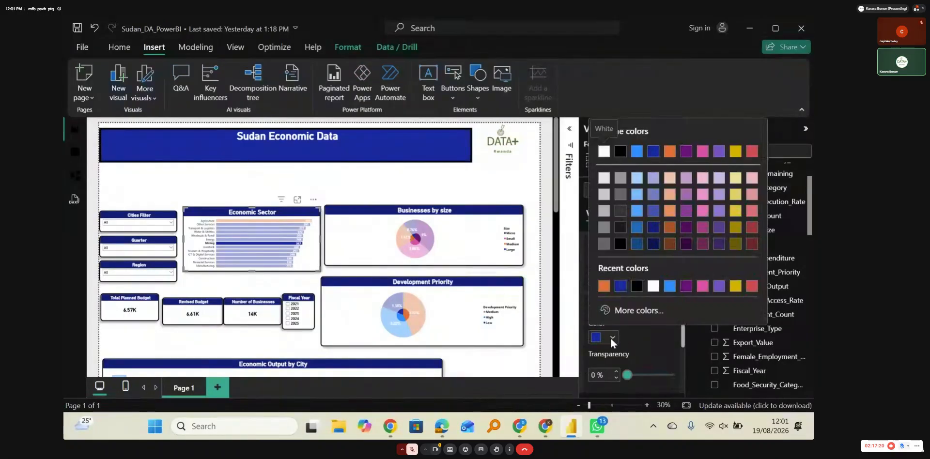
click(736, 218)
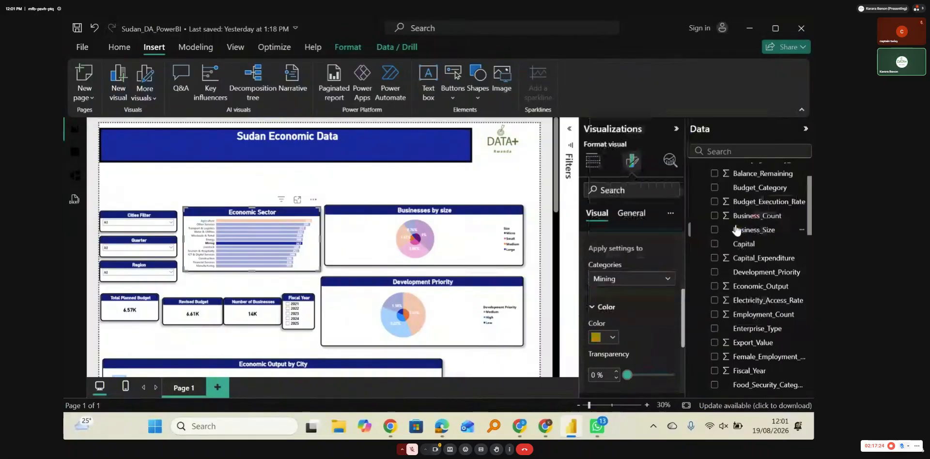
click(366, 187)
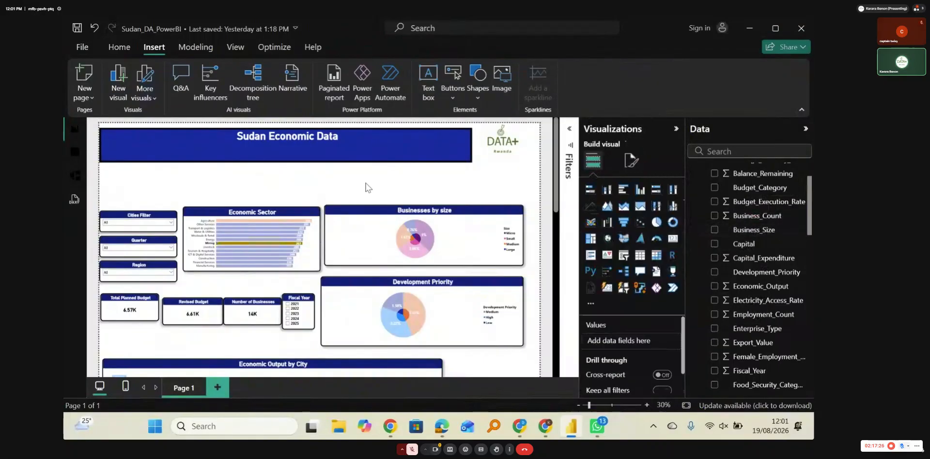
click(191, 223)
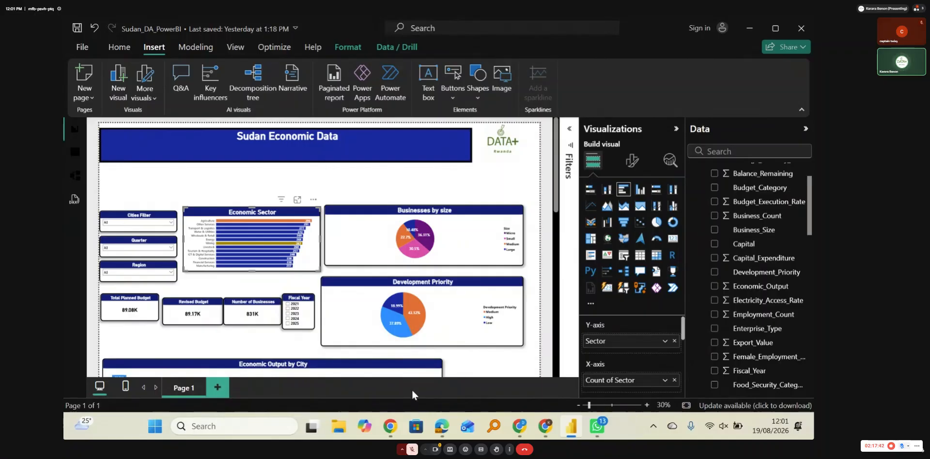
Step: Switch to WhatsApp and view the shared sample dashboard images
mouse_move(599, 433)
click(590, 354)
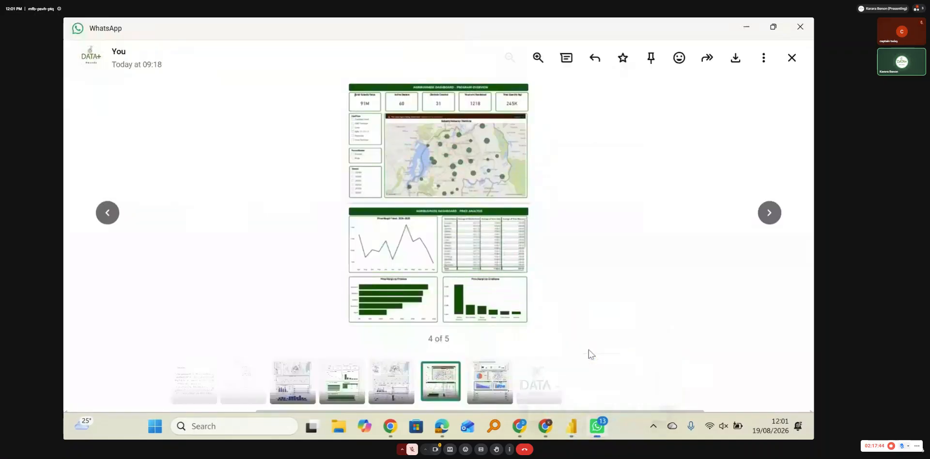